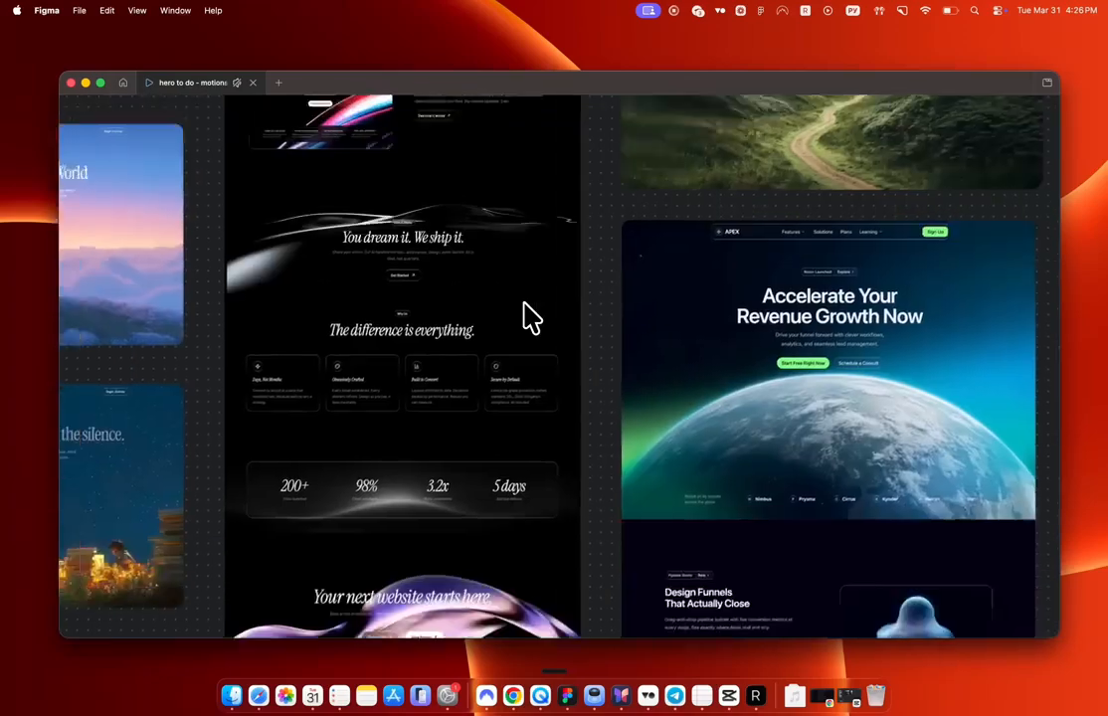
Step: Look over the website hero and landing page designs on the Figma board
scroll(530, 316, left, 10)
scroll(530, 316, left, 3)
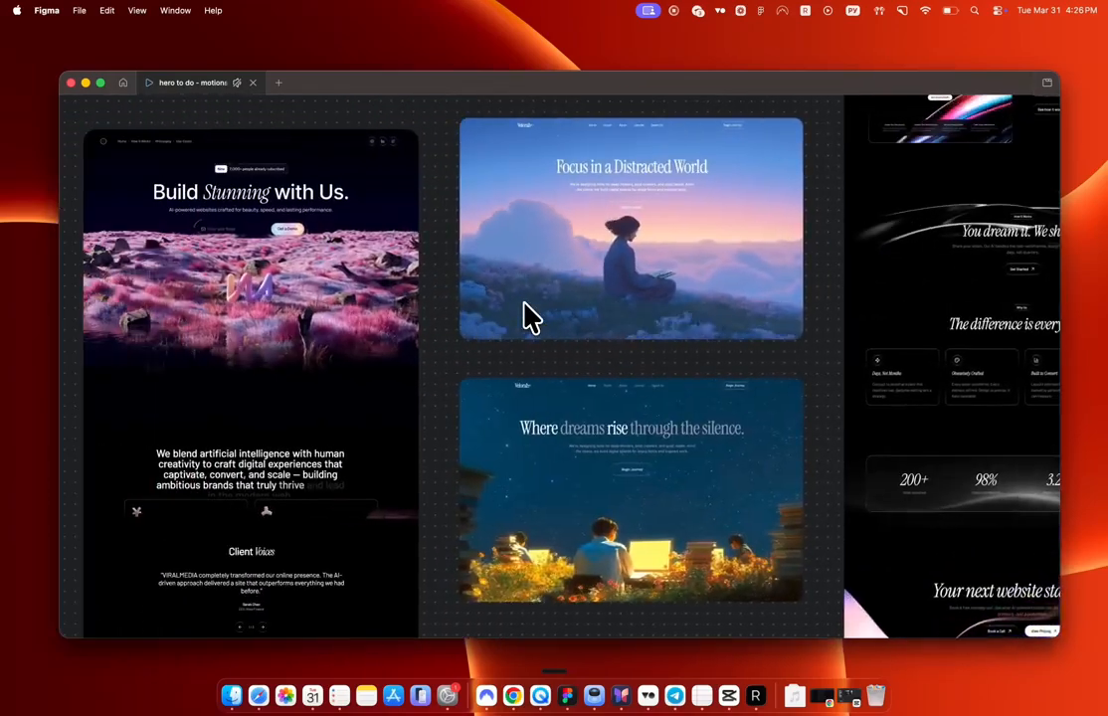
scroll(530, 316, up, 2)
scroll(530, 316, up, 4)
scroll(530, 316, right, 4)
scroll(530, 316, up, 7)
scroll(530, 316, right, 10)
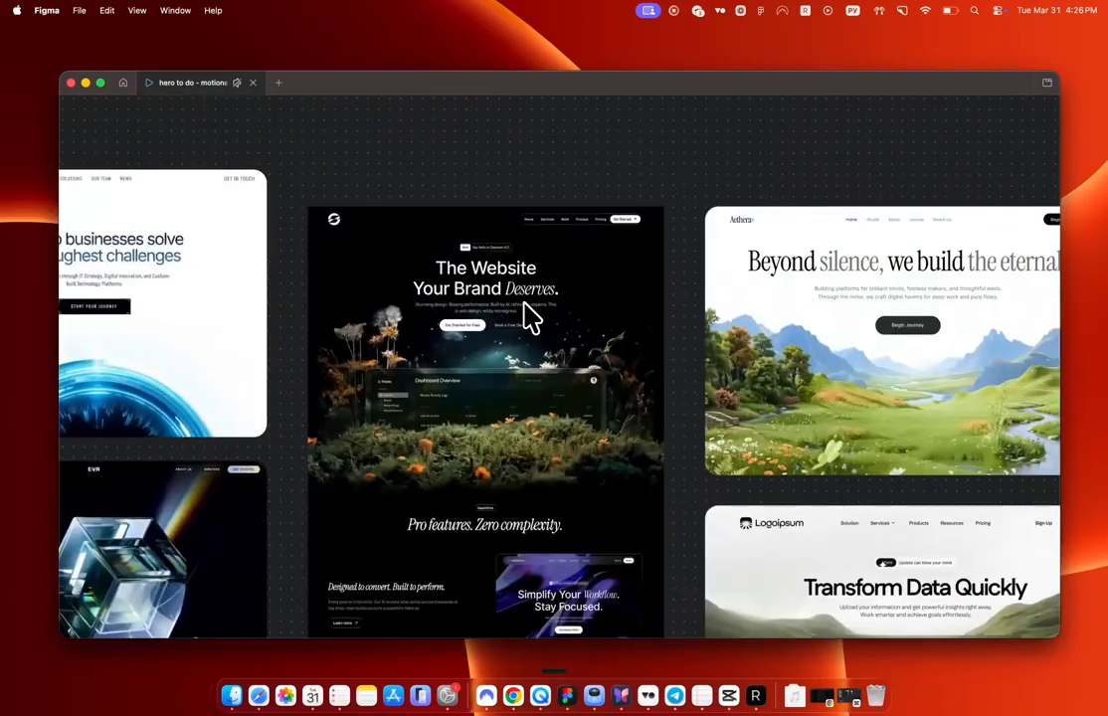
scroll(527, 316, down, 4)
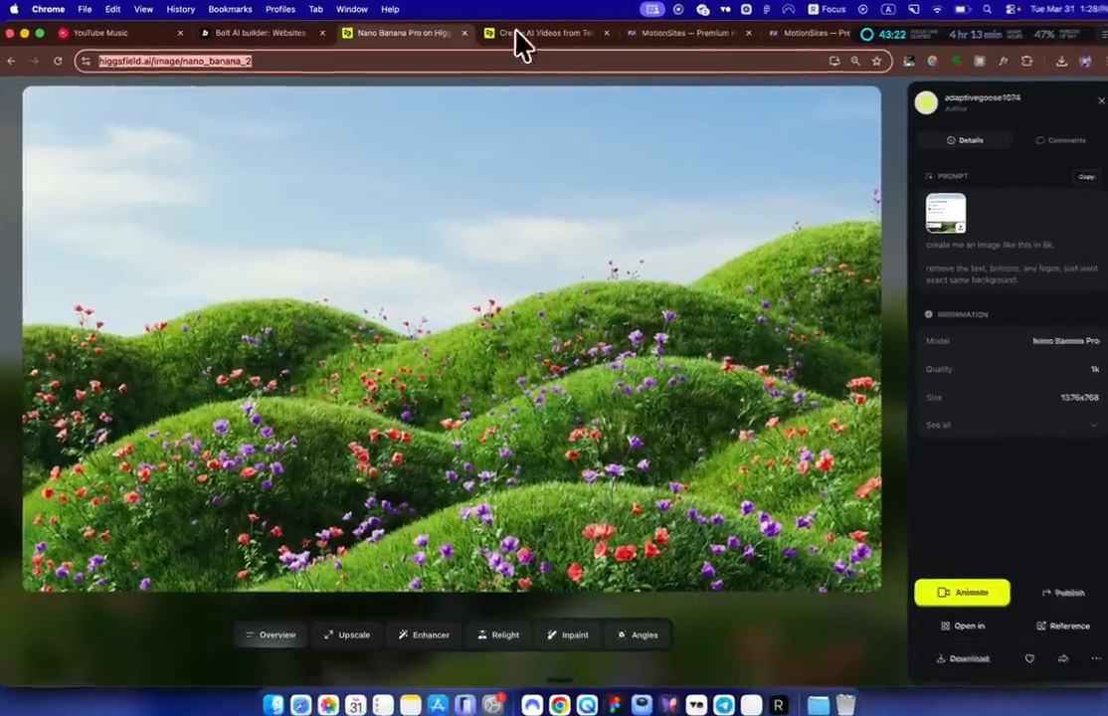
Step: Switch to the Higgsfield video page in Chrome and examine the generated flower-hill videos
click(516, 32)
scroll(476, 358, down, 5)
scroll(475, 358, down, 10)
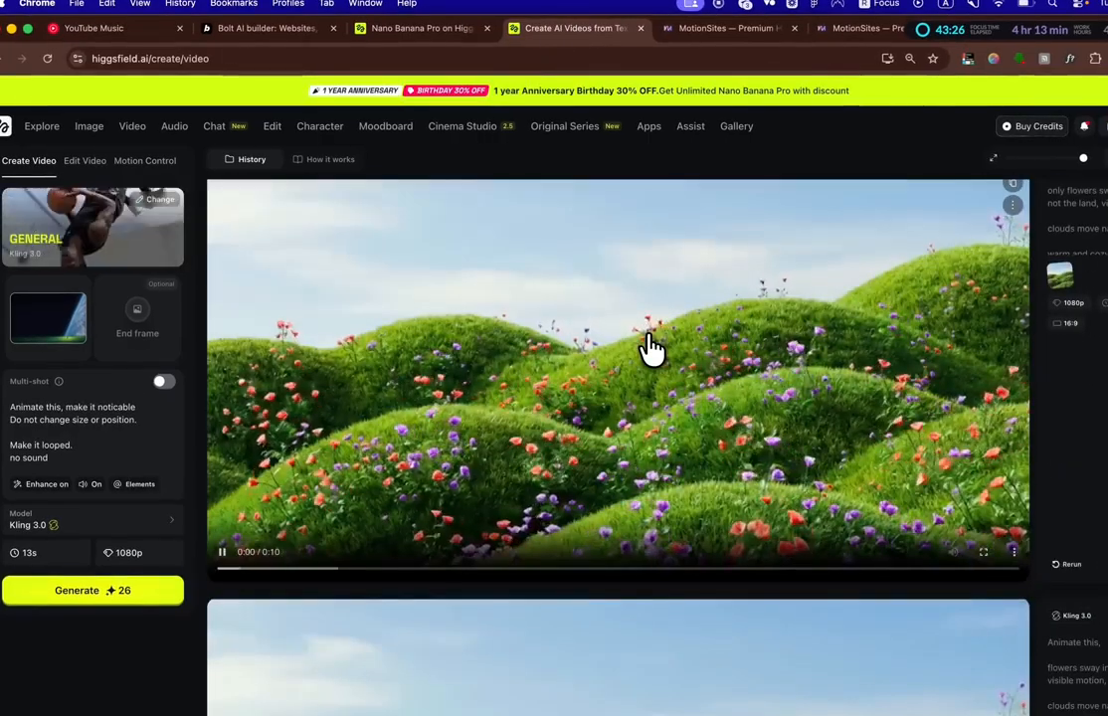
scroll(651, 348, up, 1)
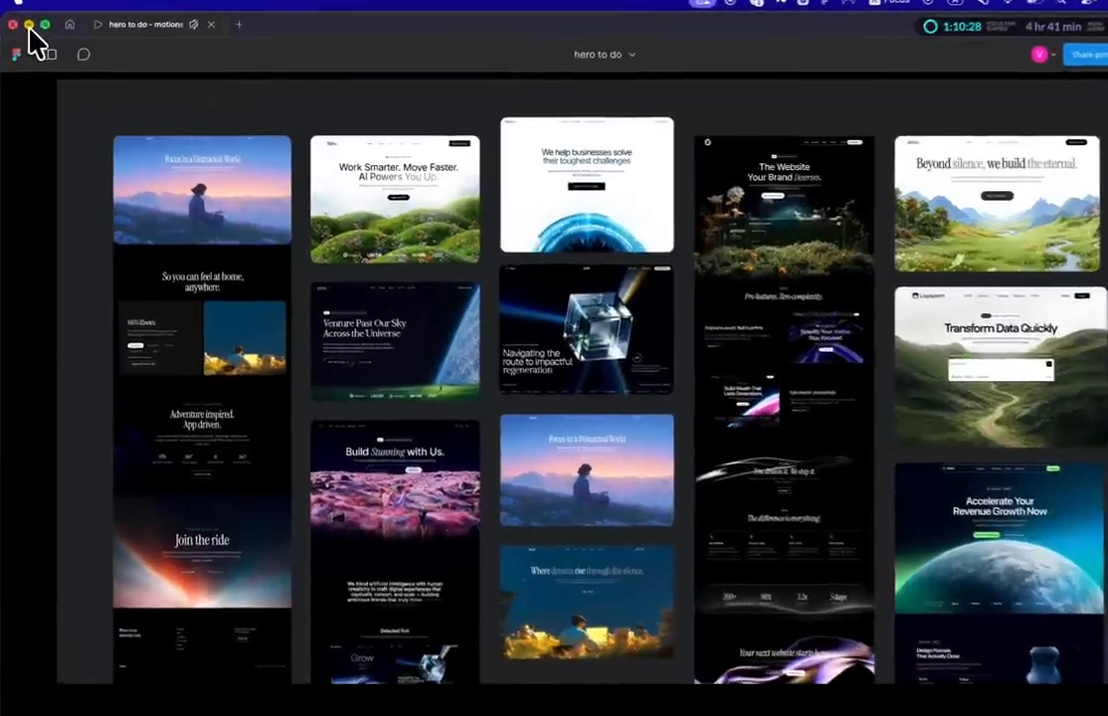
Step: Minimise the Figma window and open the Bolt home page in Chrome
click(26, 32)
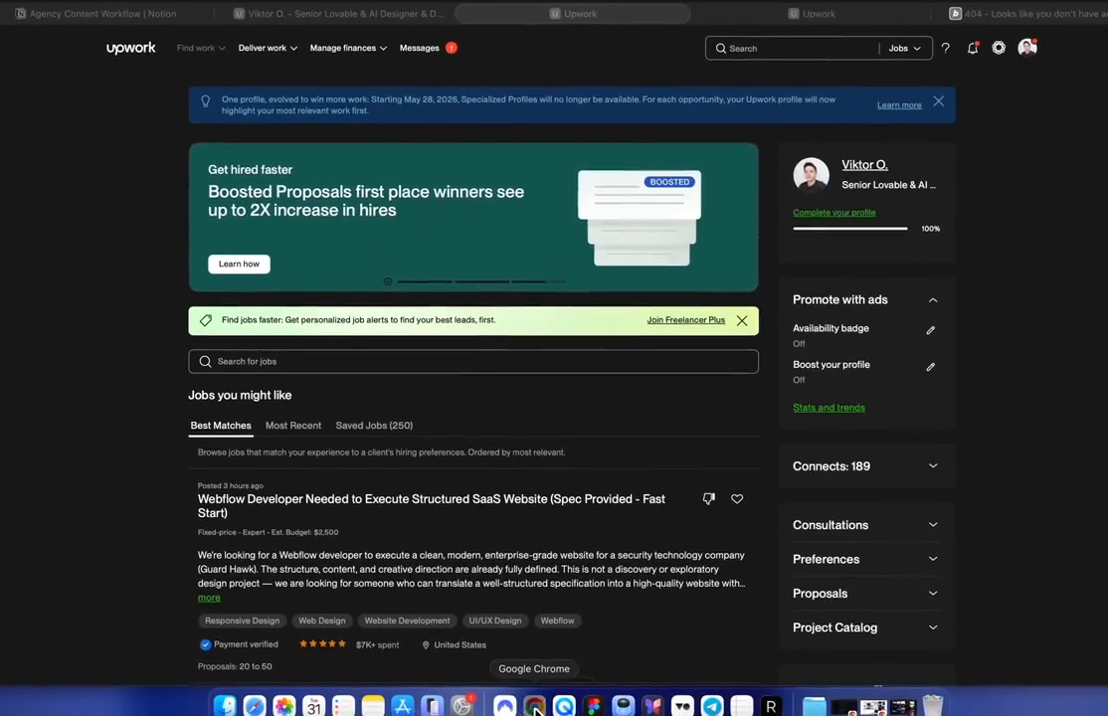
click(572, 710)
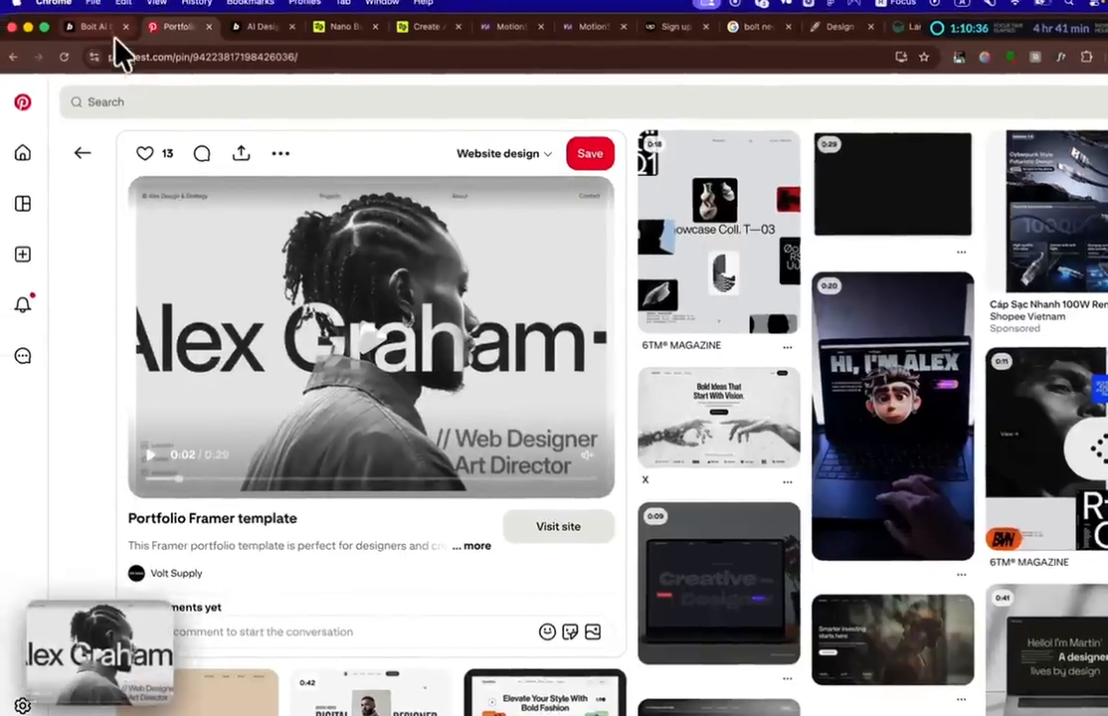
click(111, 27)
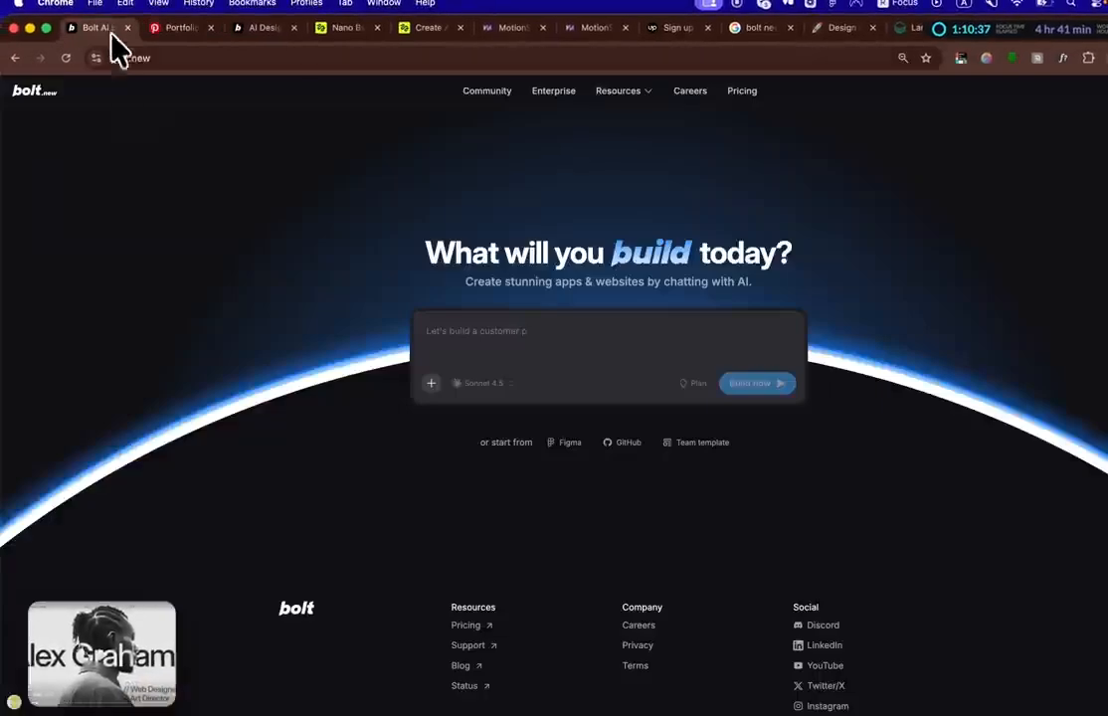
Step: Attach the portfolio template screenshot to the Bolt prompt, check the original Pinterest pin, and remove the attachment
drag(149, 611, 488, 350)
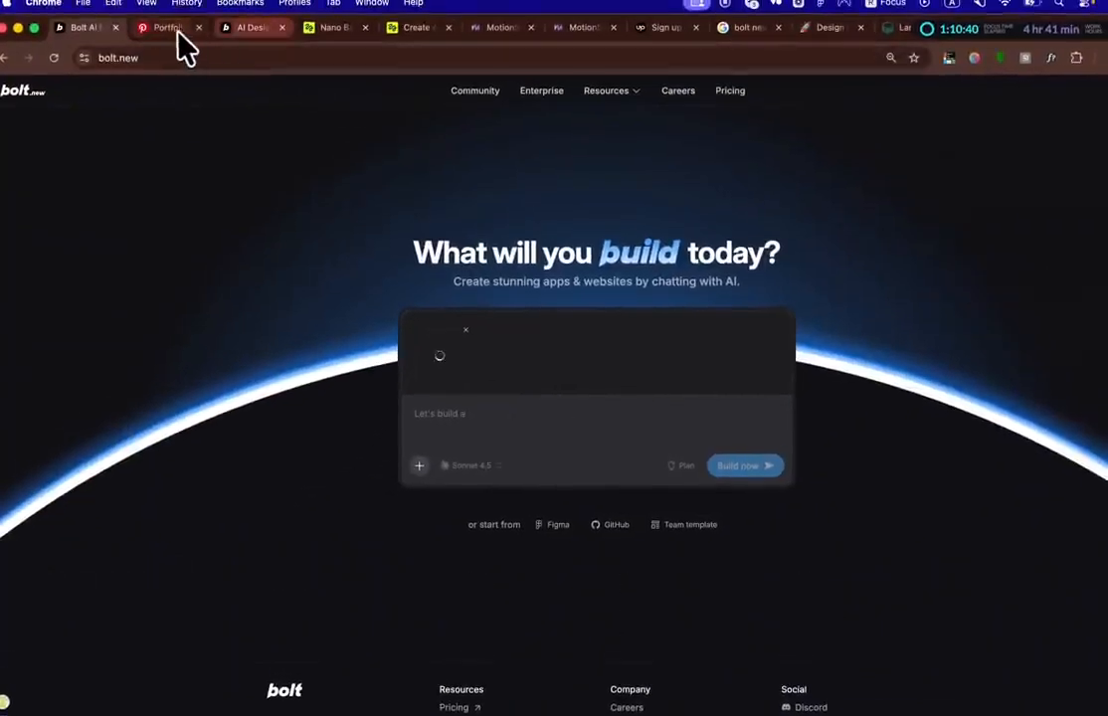
click(174, 31)
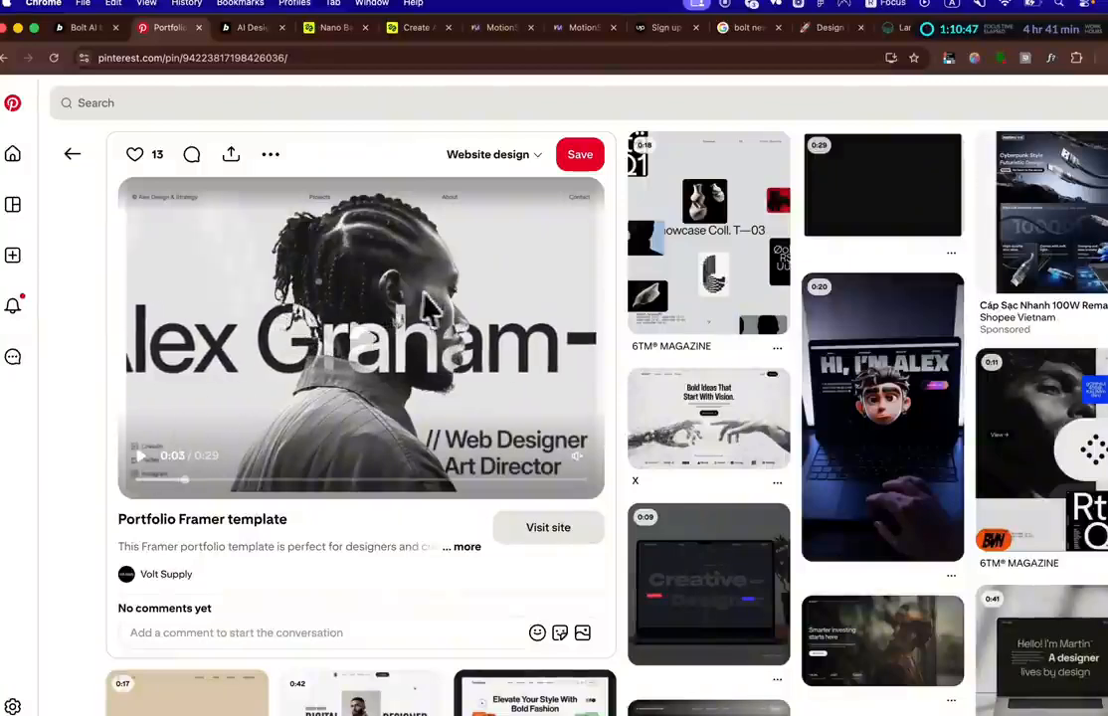
click(91, 40)
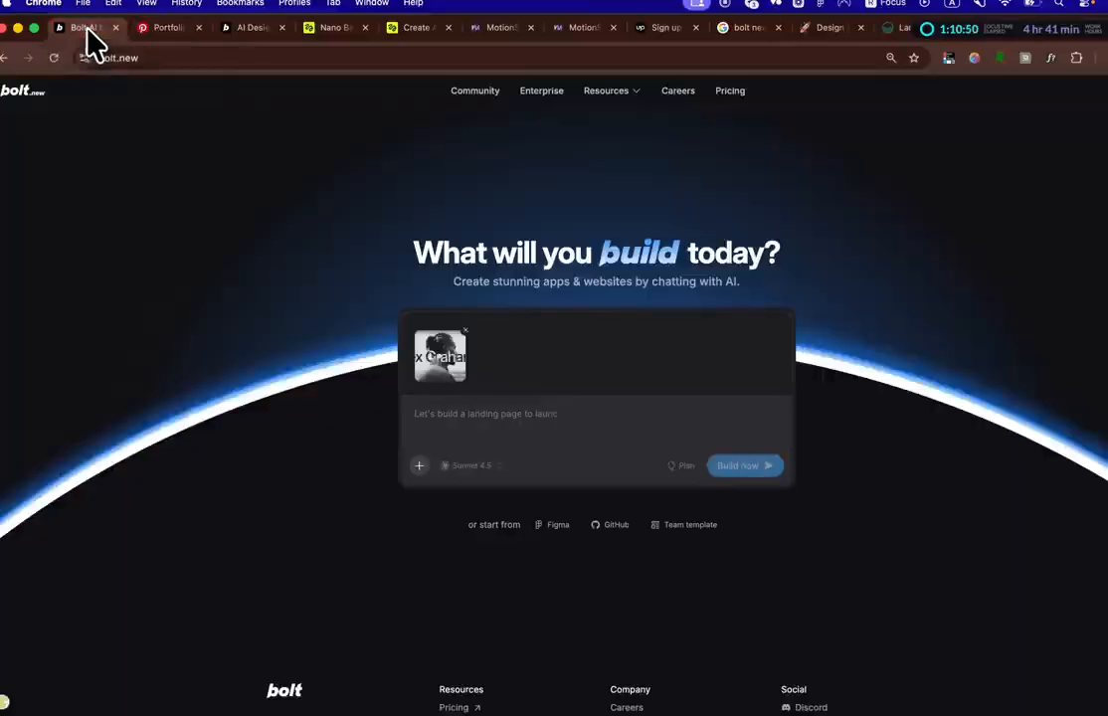
click(463, 338)
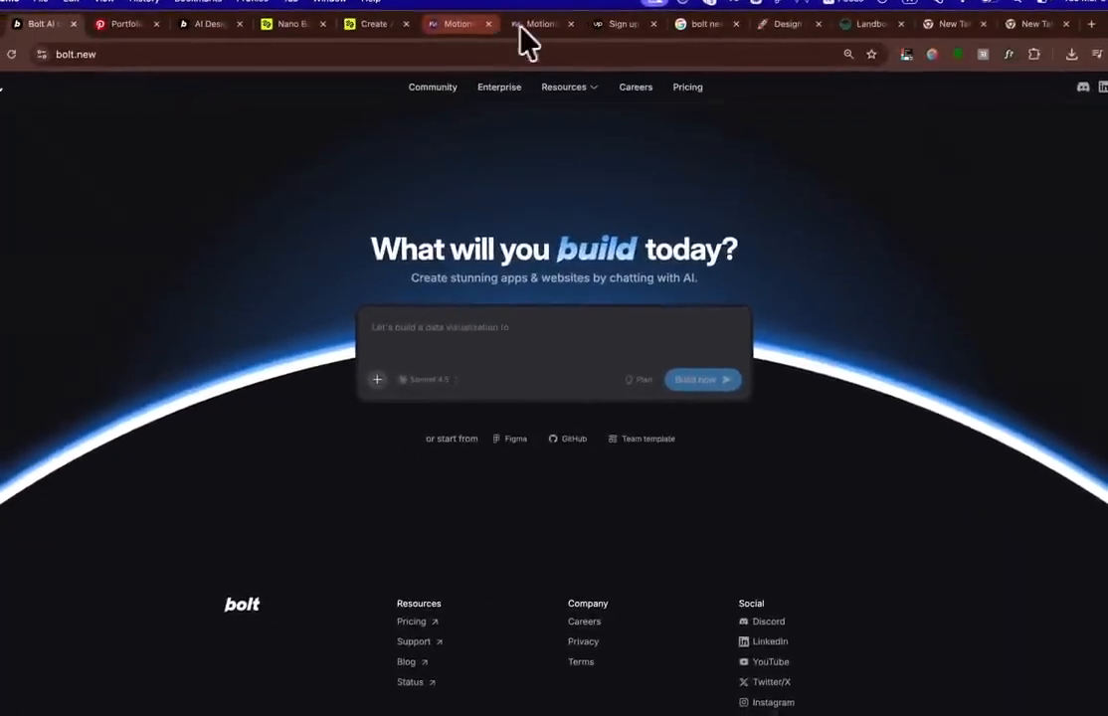
Step: Find the AI Designer landing page with the V Vortex preview on MotionSites and copy its prompt
click(521, 26)
scroll(514, 359, down, 4)
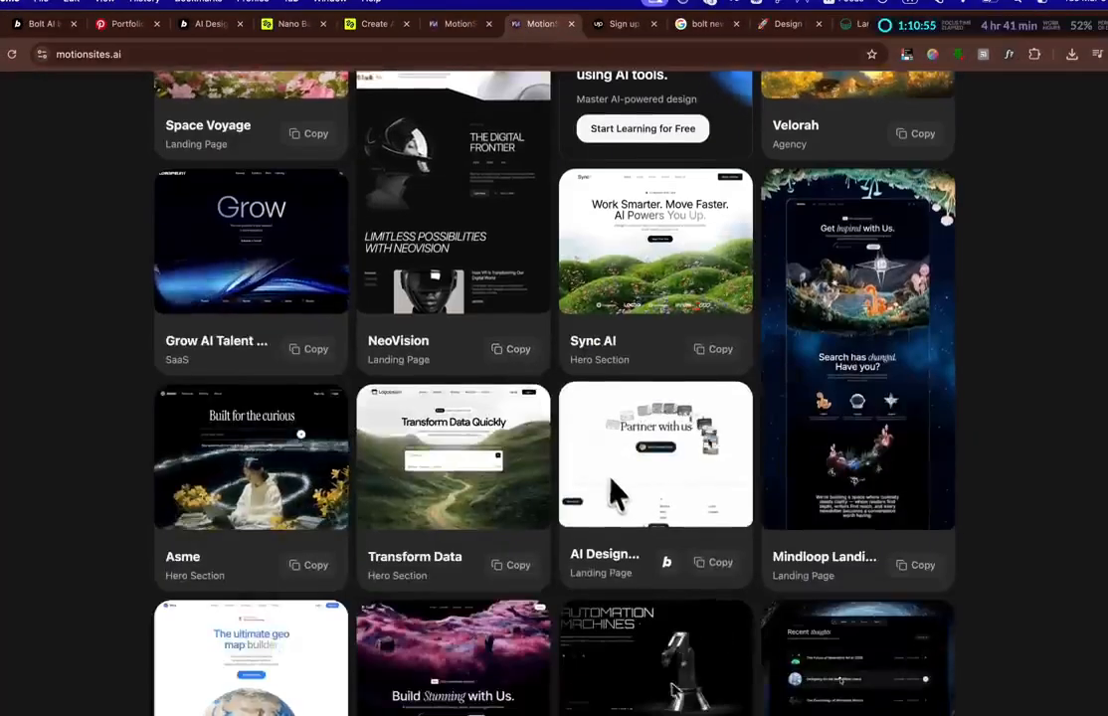
scroll(612, 480, up, 5)
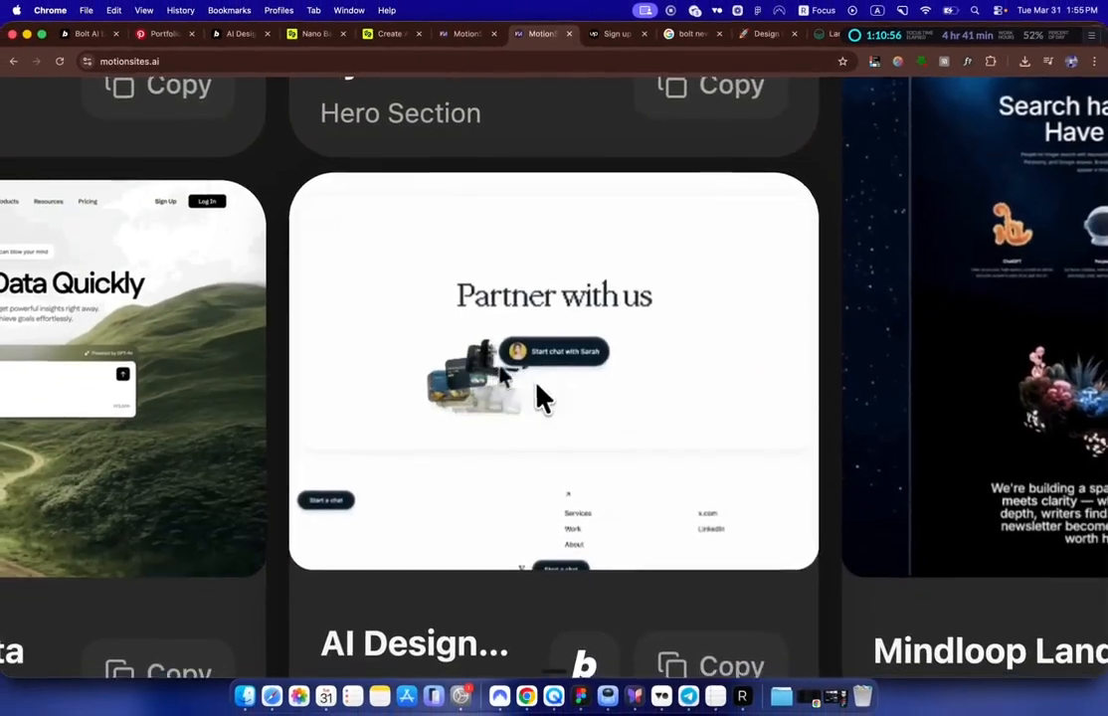
scroll(532, 423, down, 1)
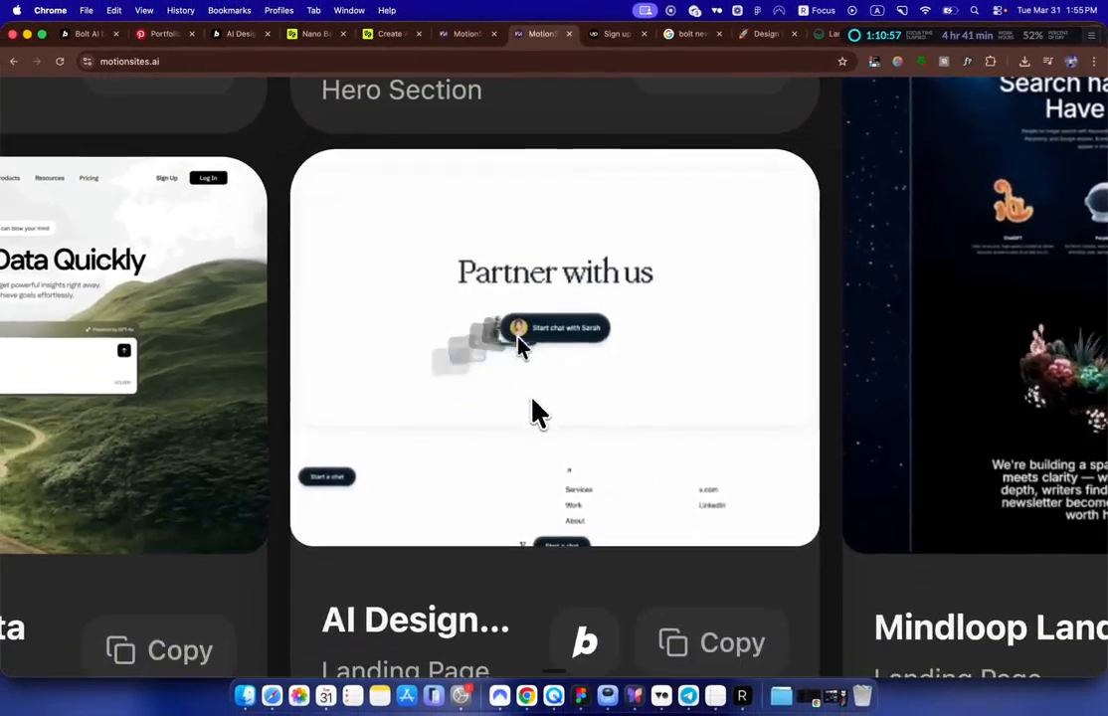
scroll(593, 292, down, 2)
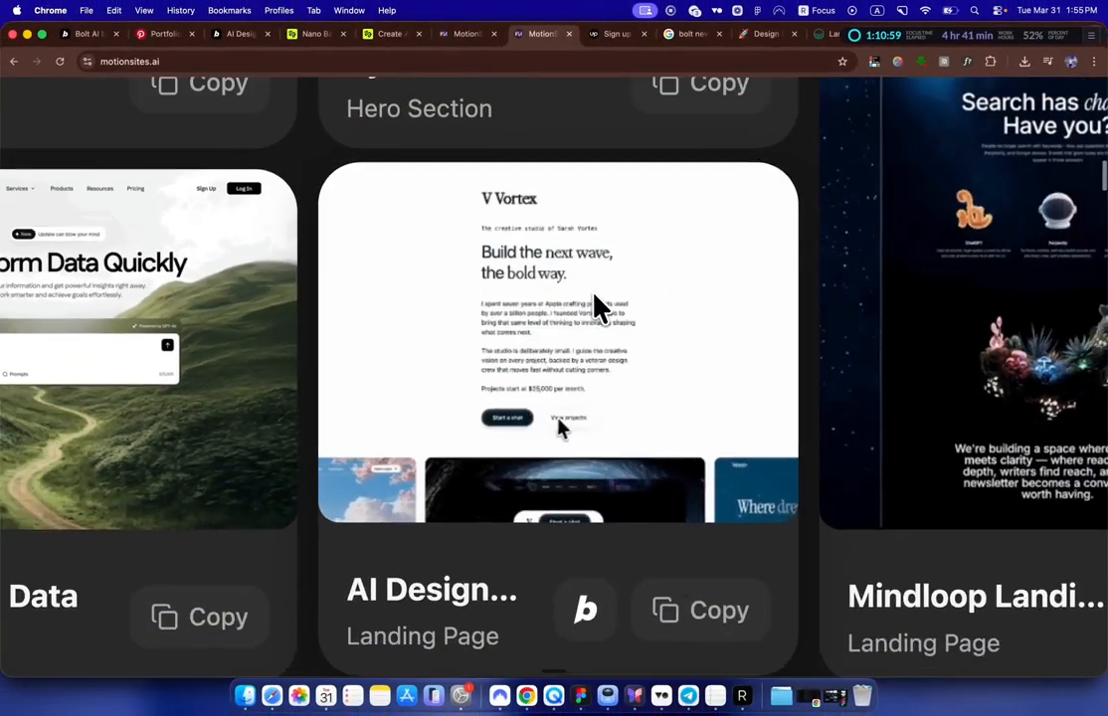
scroll(597, 308, down, 2)
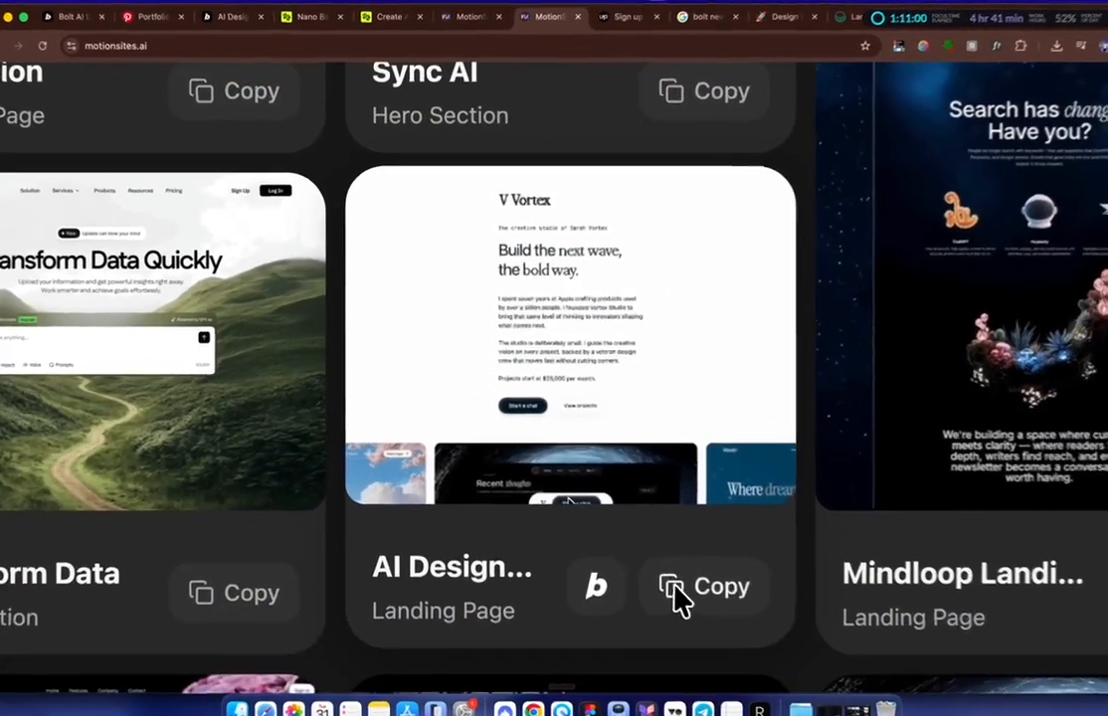
click(696, 611)
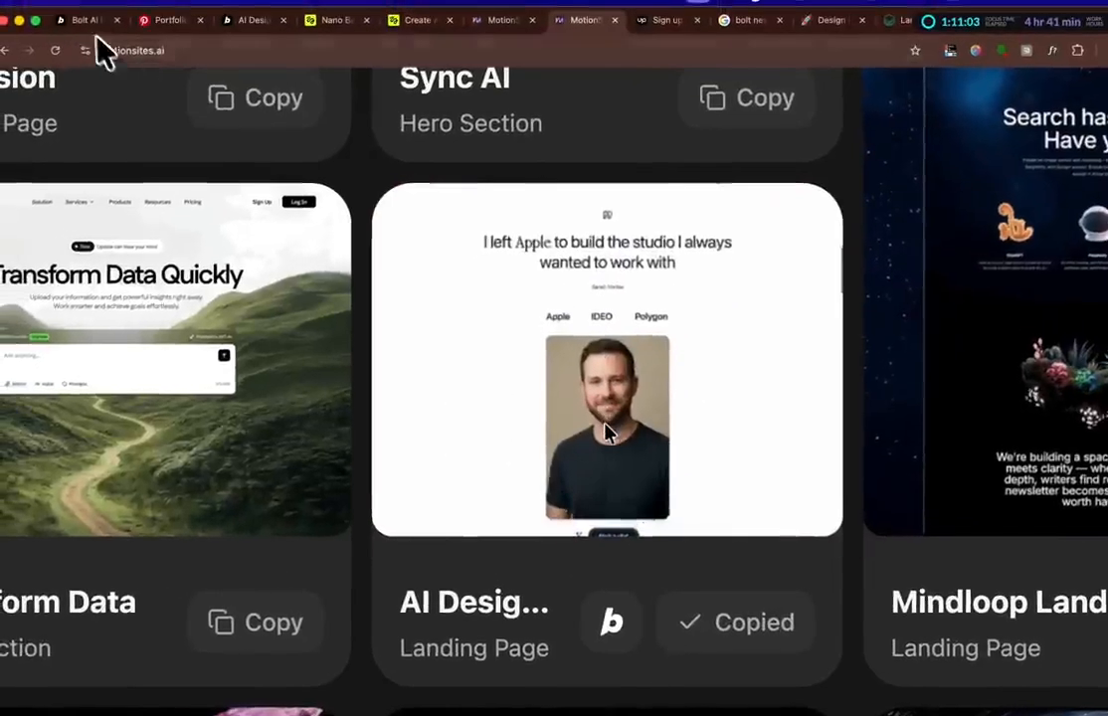
Step: Paste the copied landing page prompt into Bolt's home page prompt, review its full content and close the preview
click(86, 21)
key(super+v)
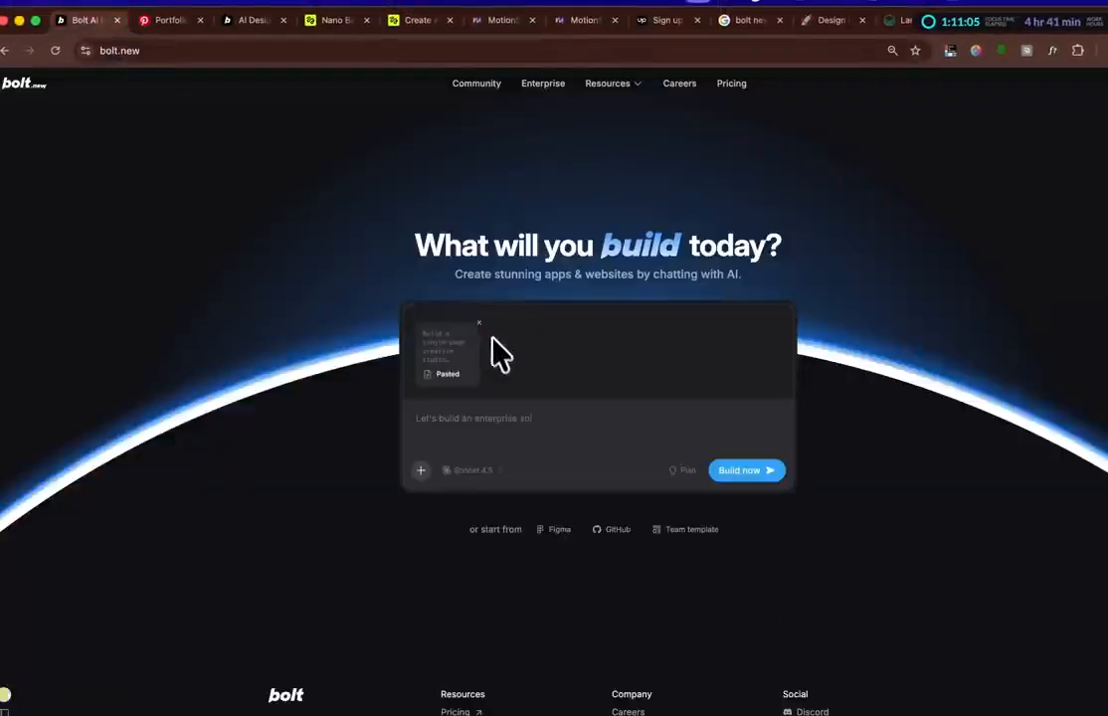
click(448, 378)
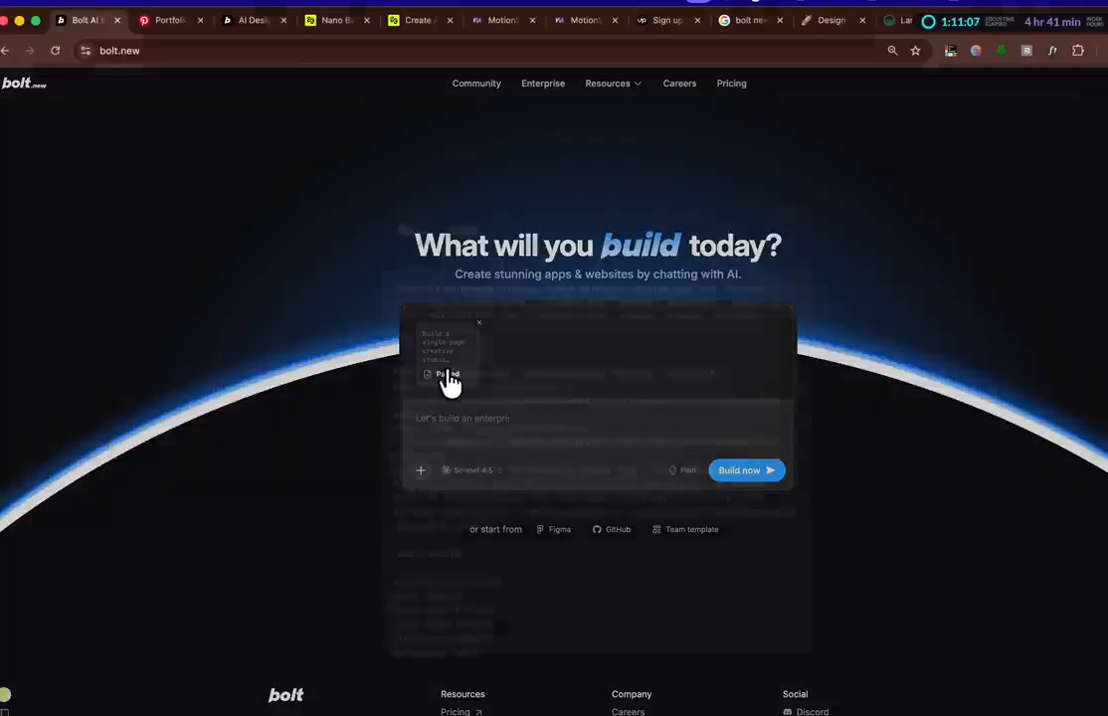
drag(386, 251, 507, 525)
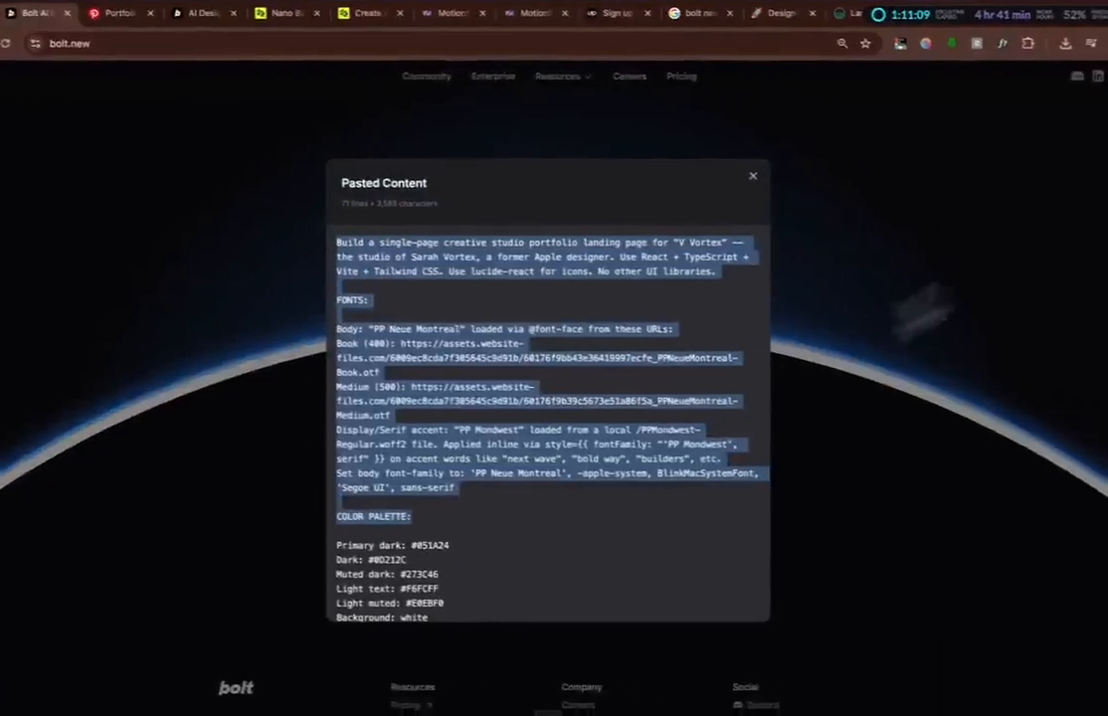
click(972, 303)
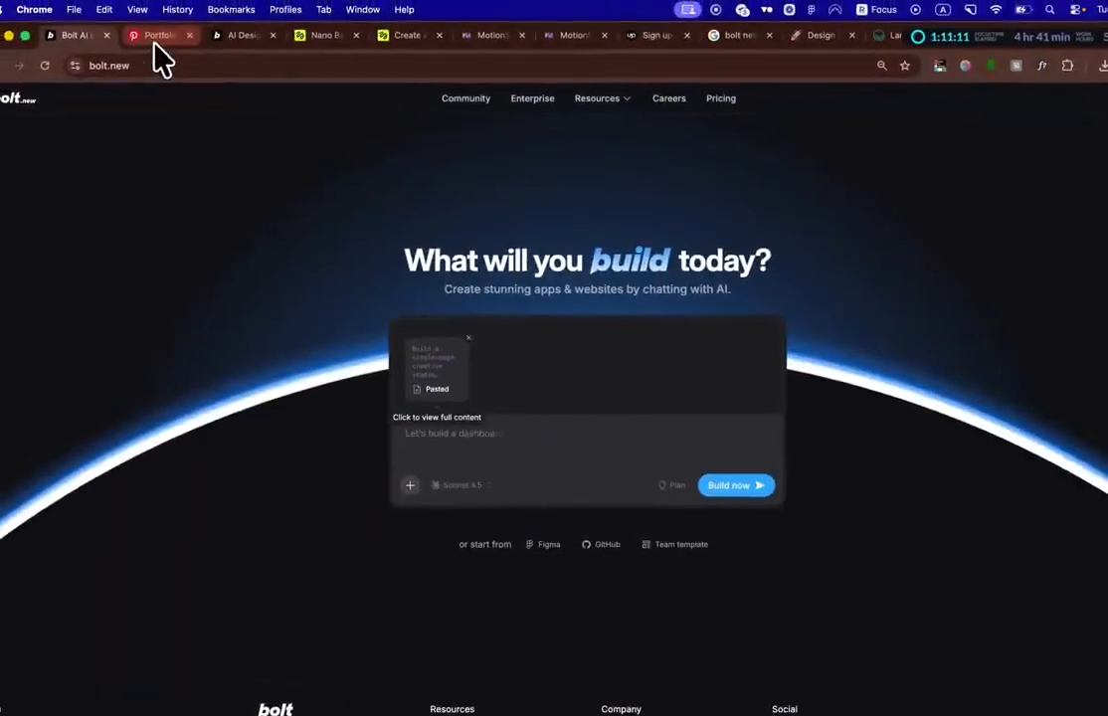
Step: Remix the AI Designer landing page from MotionSites in Bolt and dismiss the account menu in the project
click(230, 36)
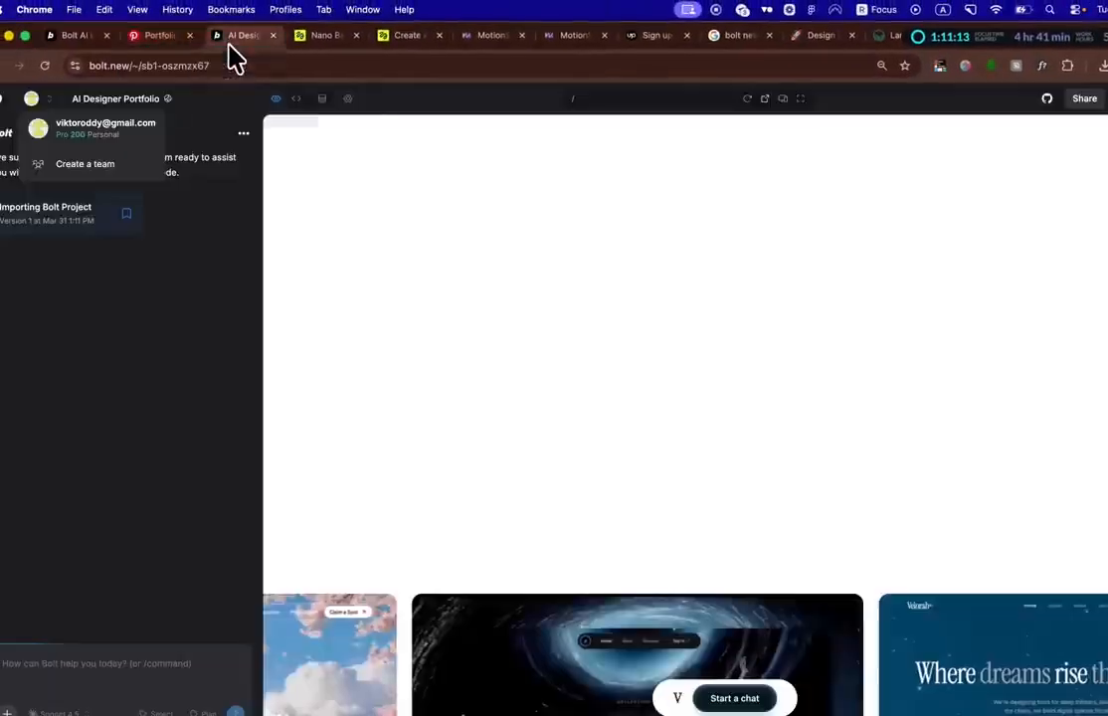
click(154, 40)
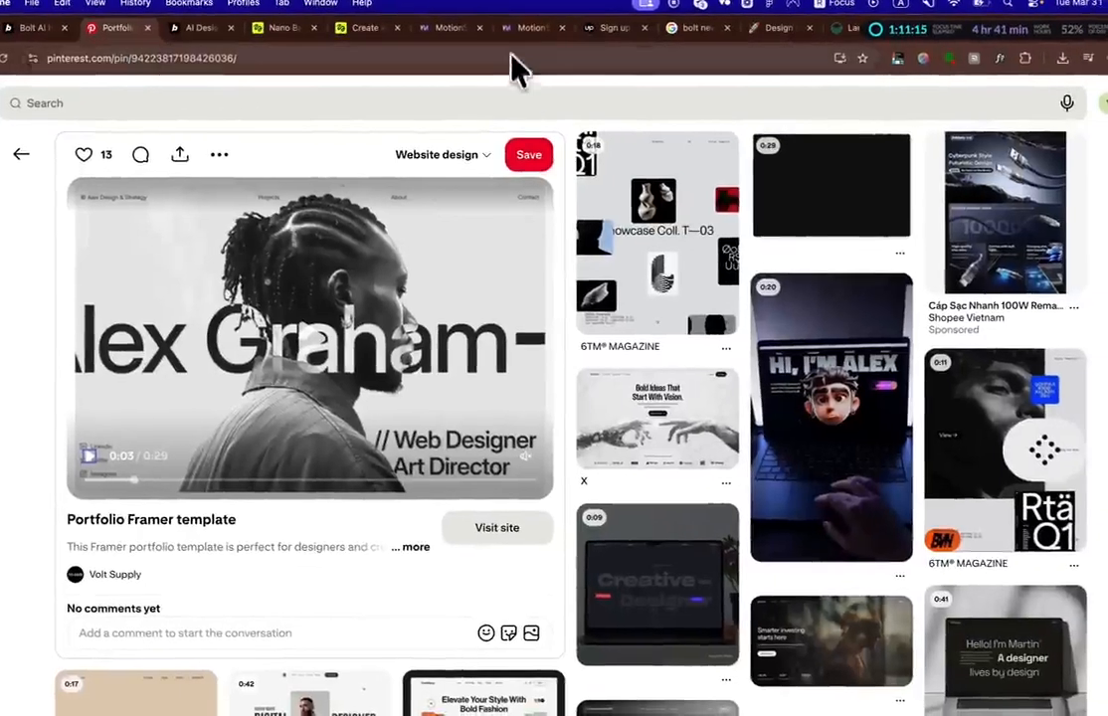
click(573, 38)
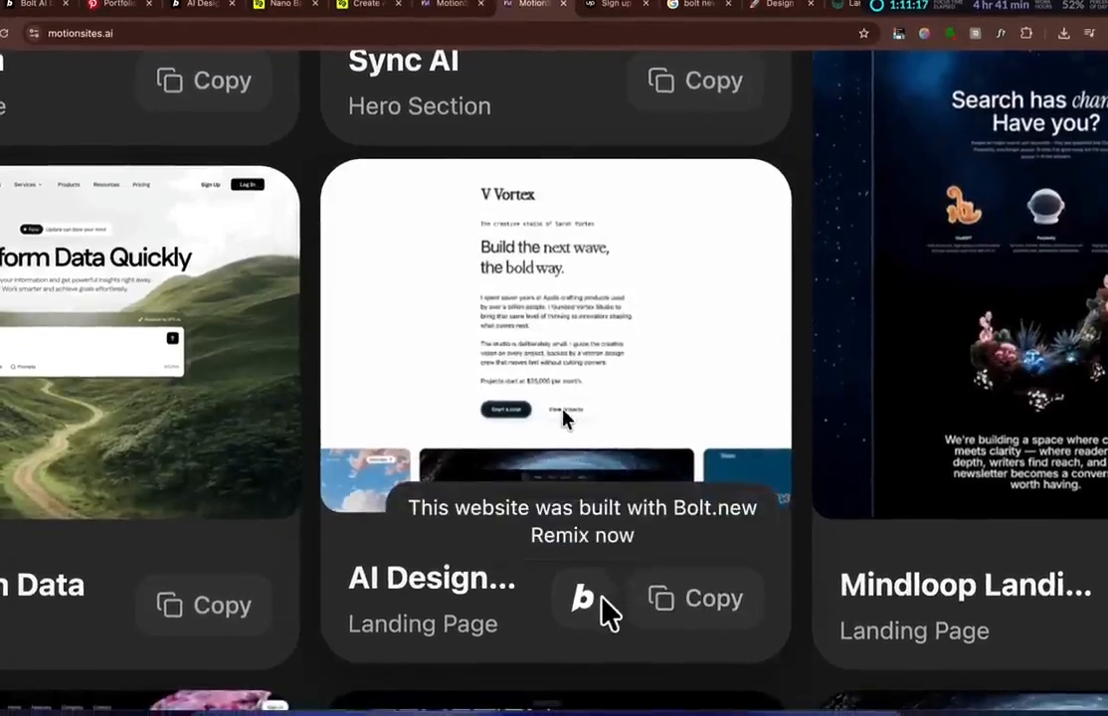
click(583, 599)
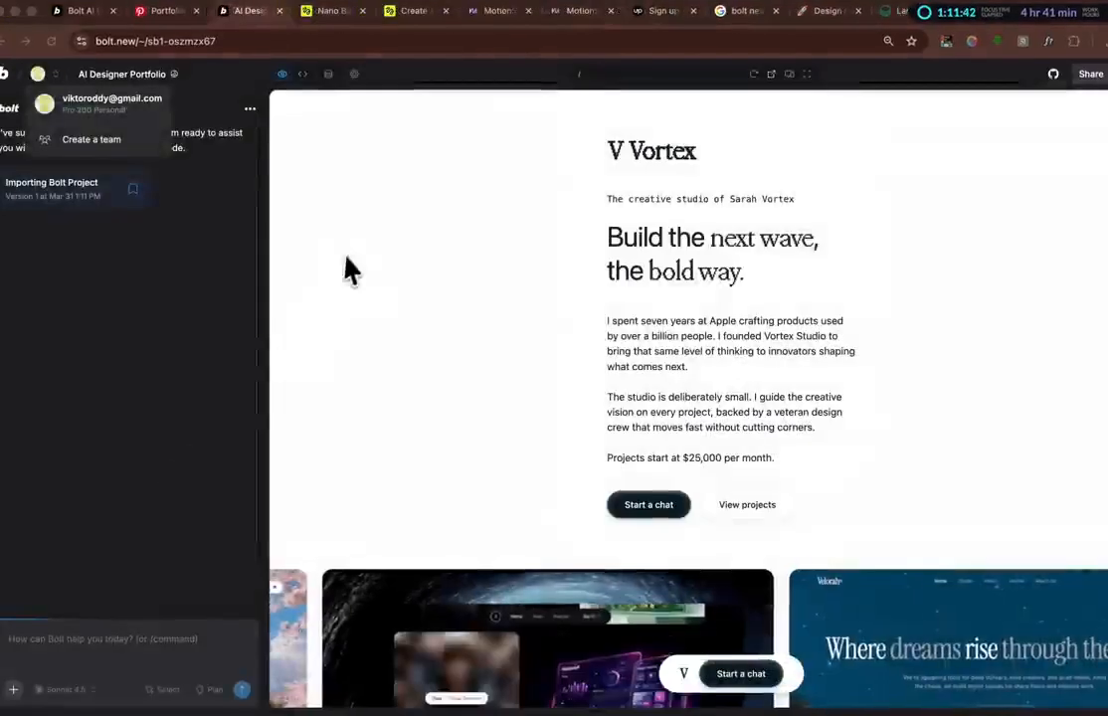
click(251, 201)
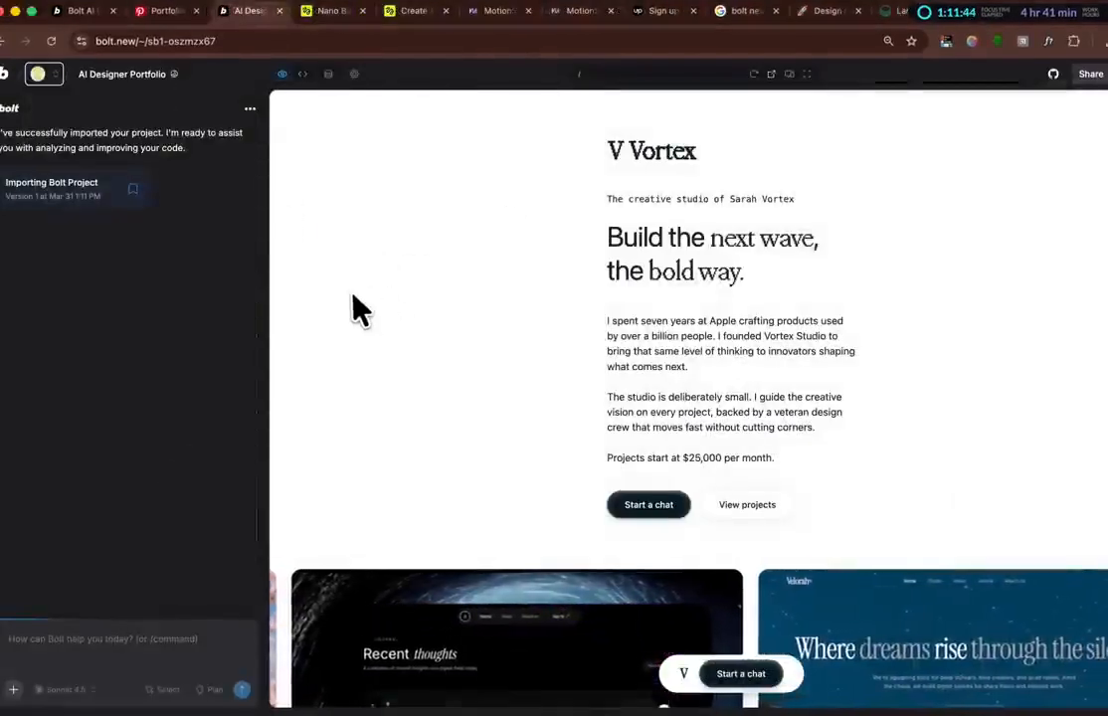
Step: Examine the AI Designer Portfolio preview in Bolt down to the footer, advancing the testimonials carousel along the way
click(579, 11)
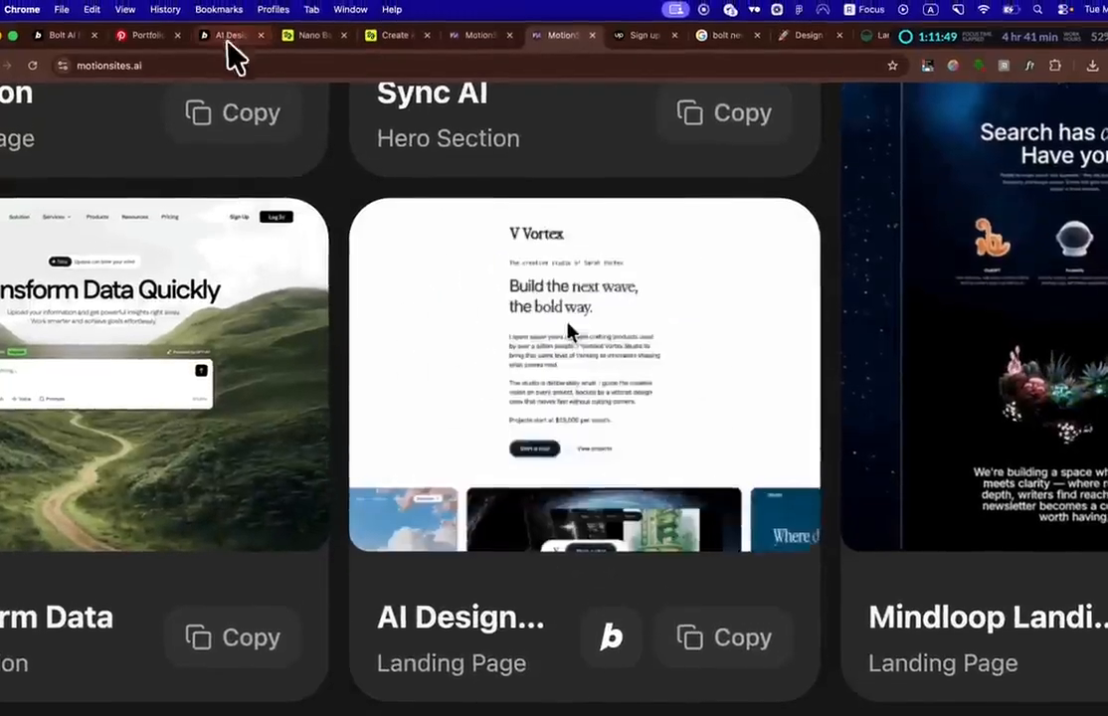
click(231, 27)
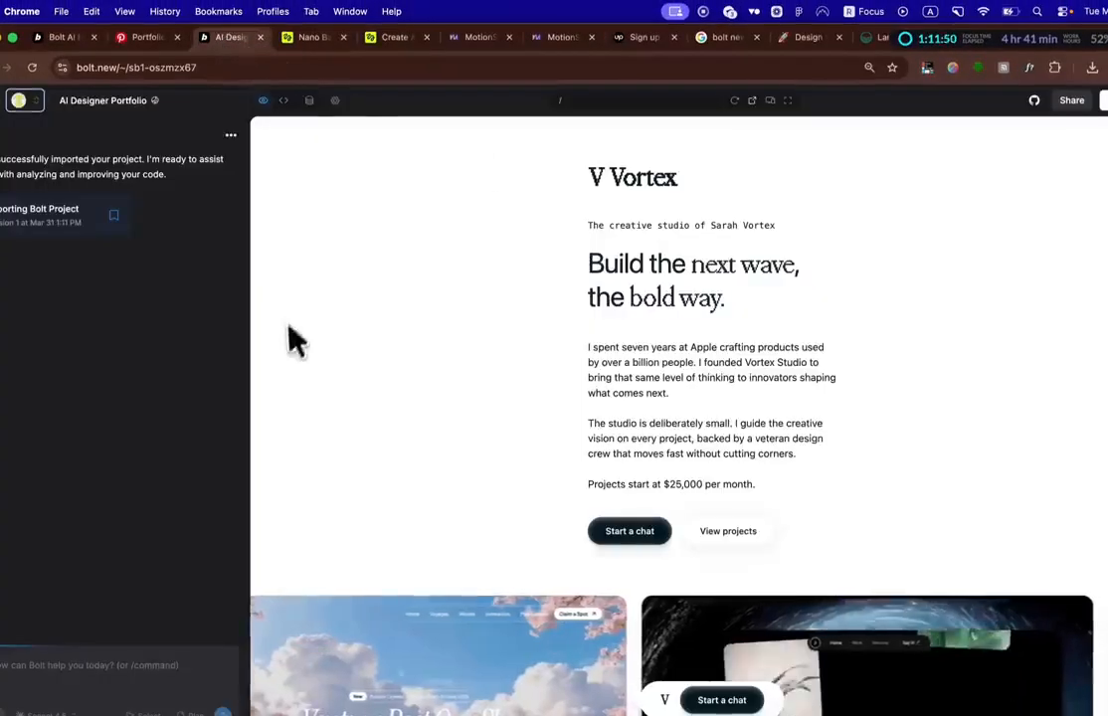
scroll(647, 312, down, 5)
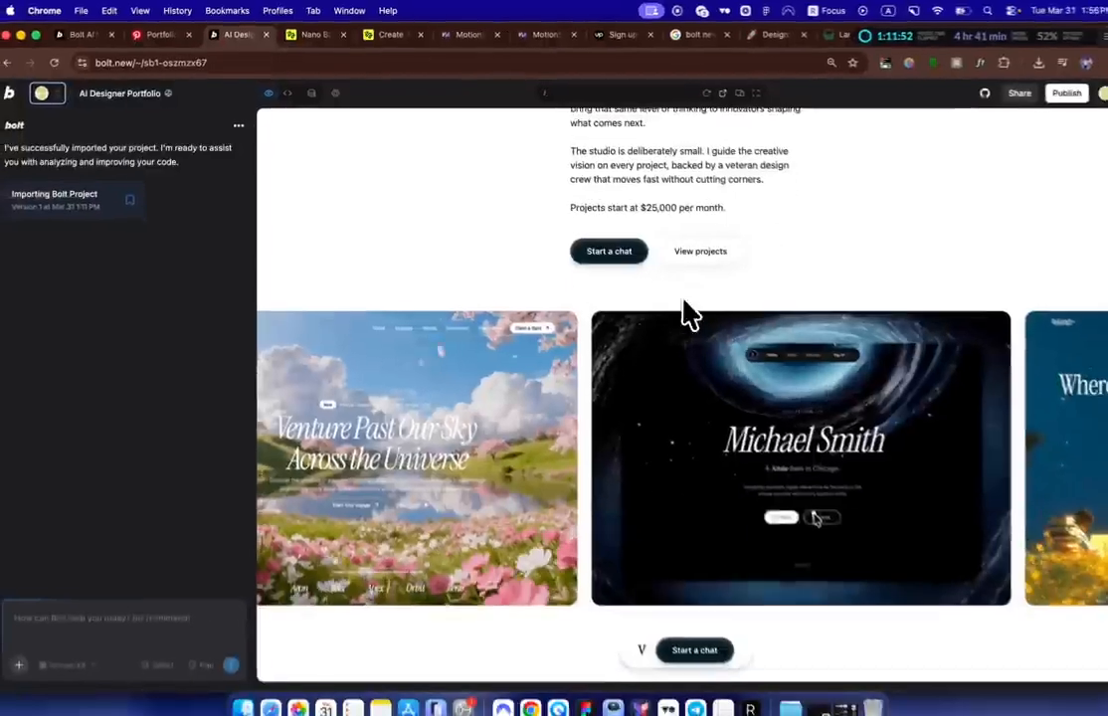
scroll(647, 421, down, 10)
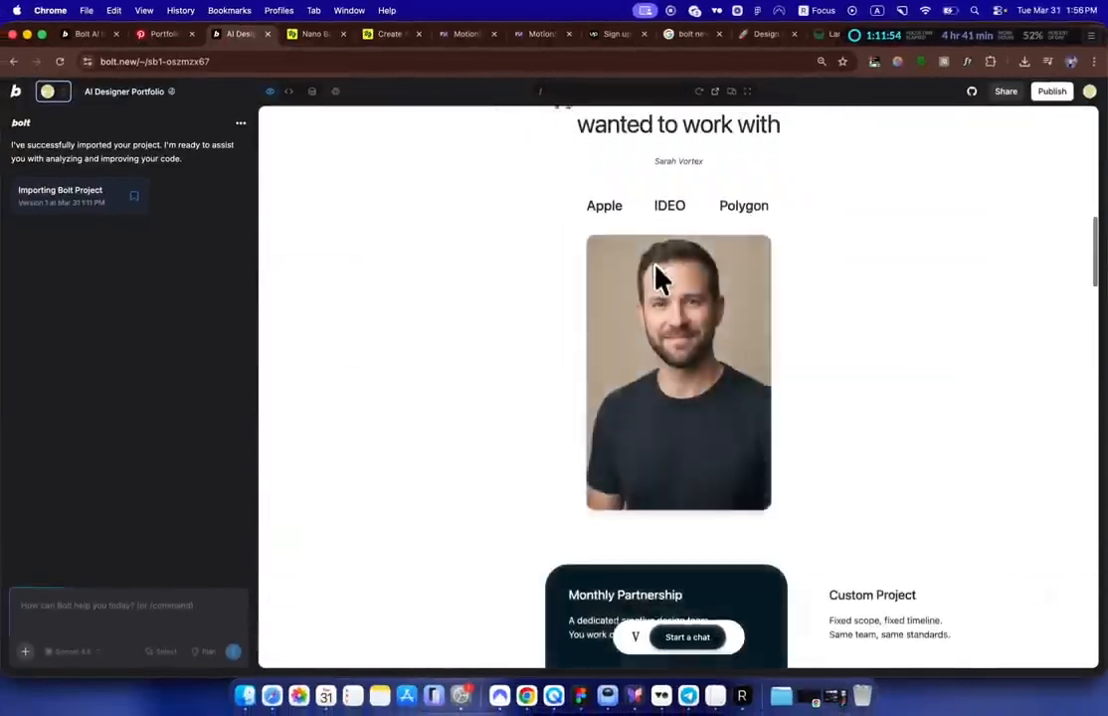
scroll(660, 279, up, 2)
scroll(656, 296, down, 6)
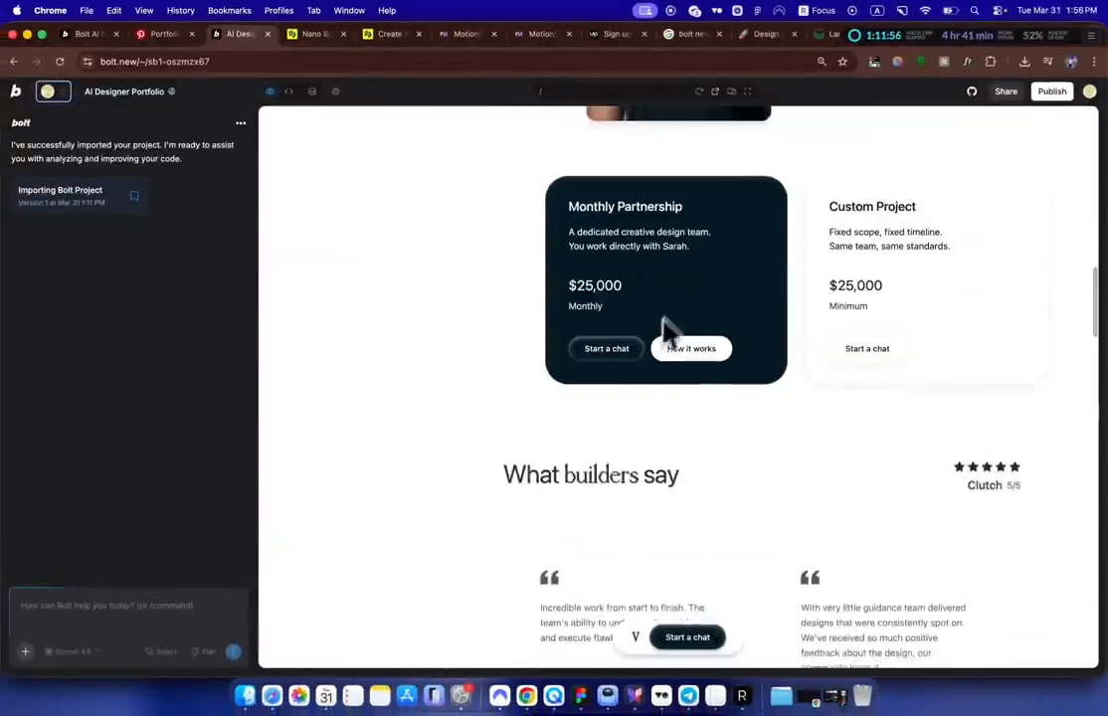
scroll(641, 341, down, 5)
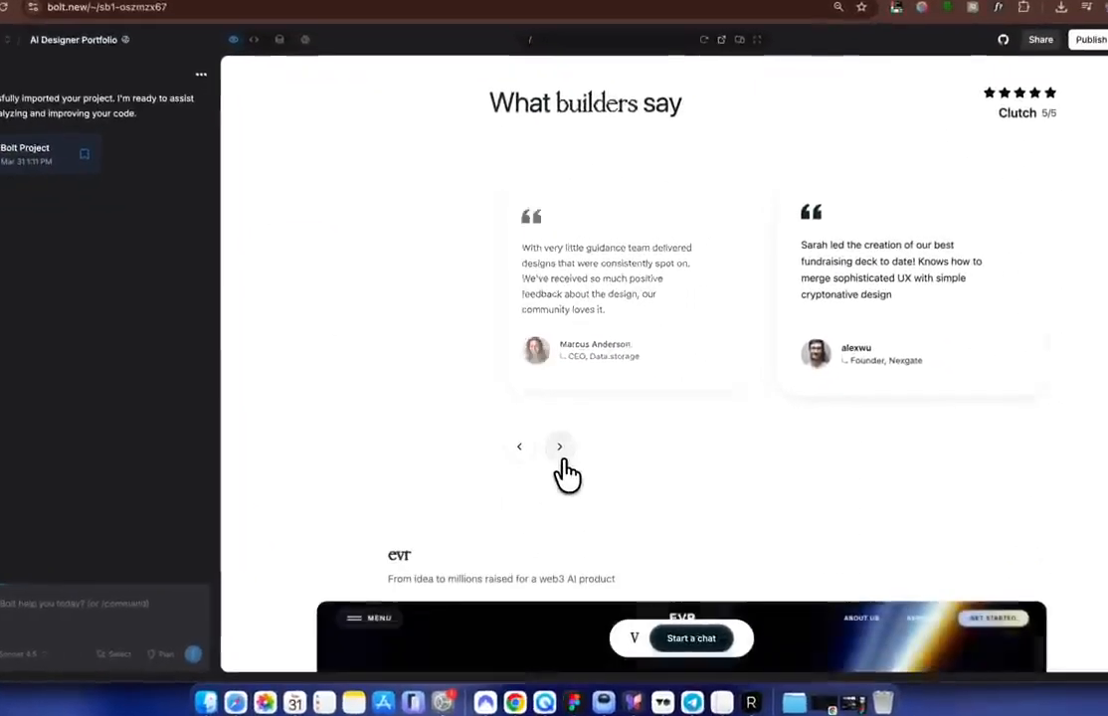
click(567, 467)
scroll(563, 469, down, 15)
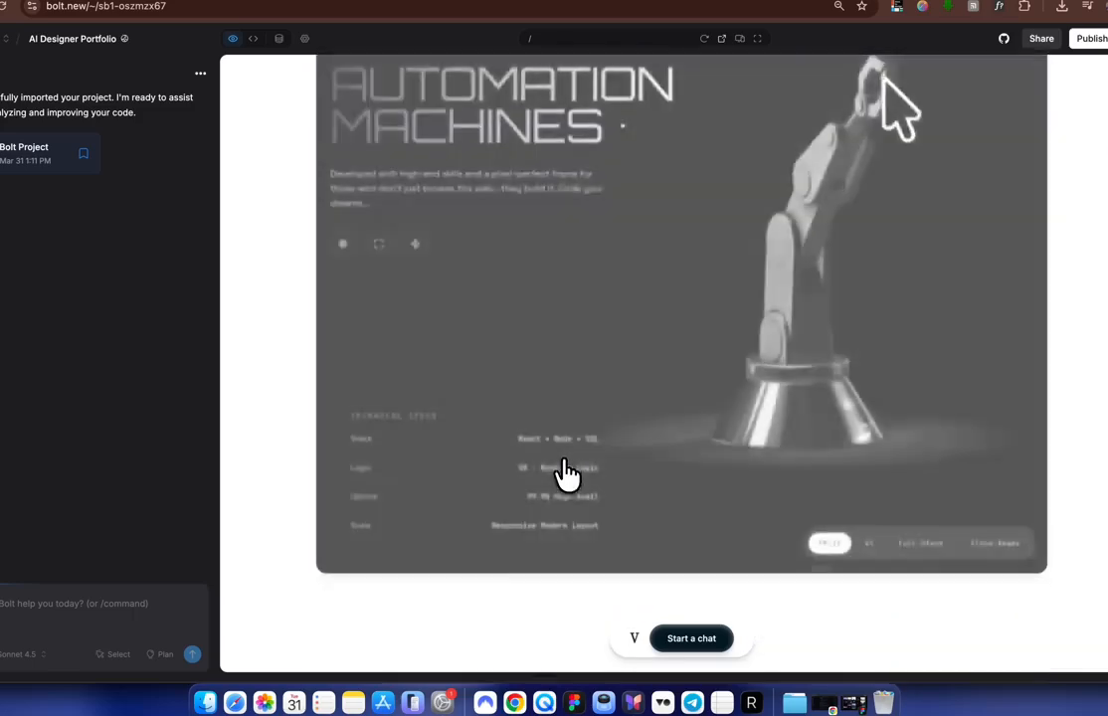
scroll(569, 479, down, 3)
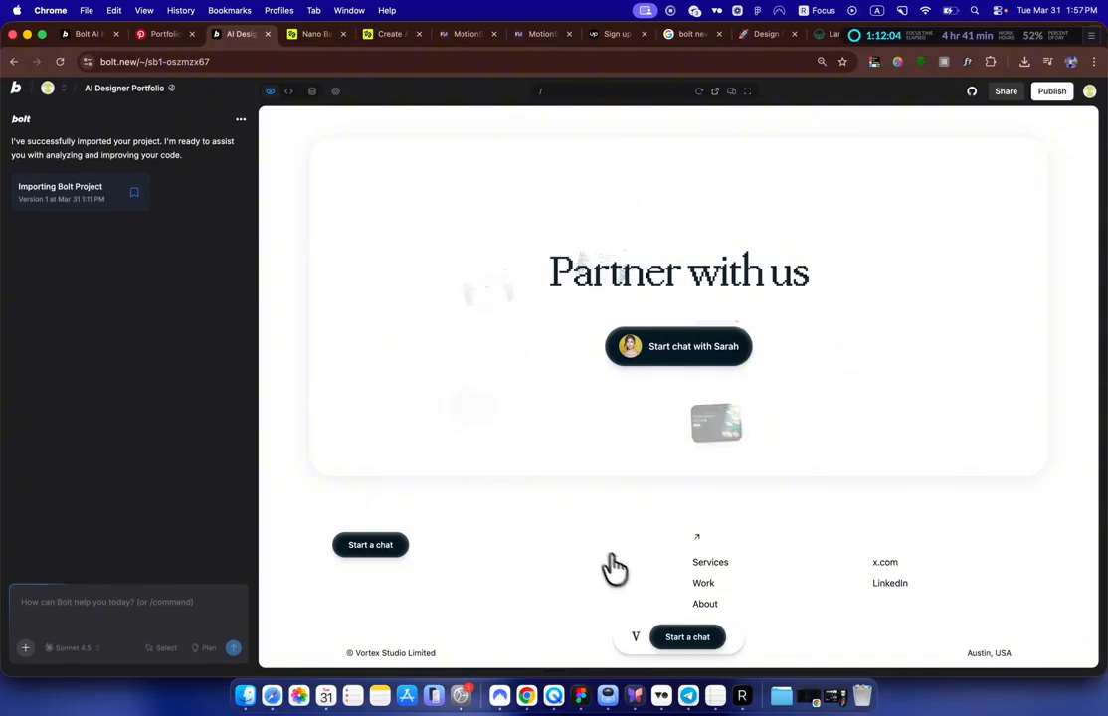
Step: Review the hero text, portrait, pricing cards, testimonials and project showcases in the AI Designer Portfolio preview for content to personalise
scroll(698, 566, up, 20)
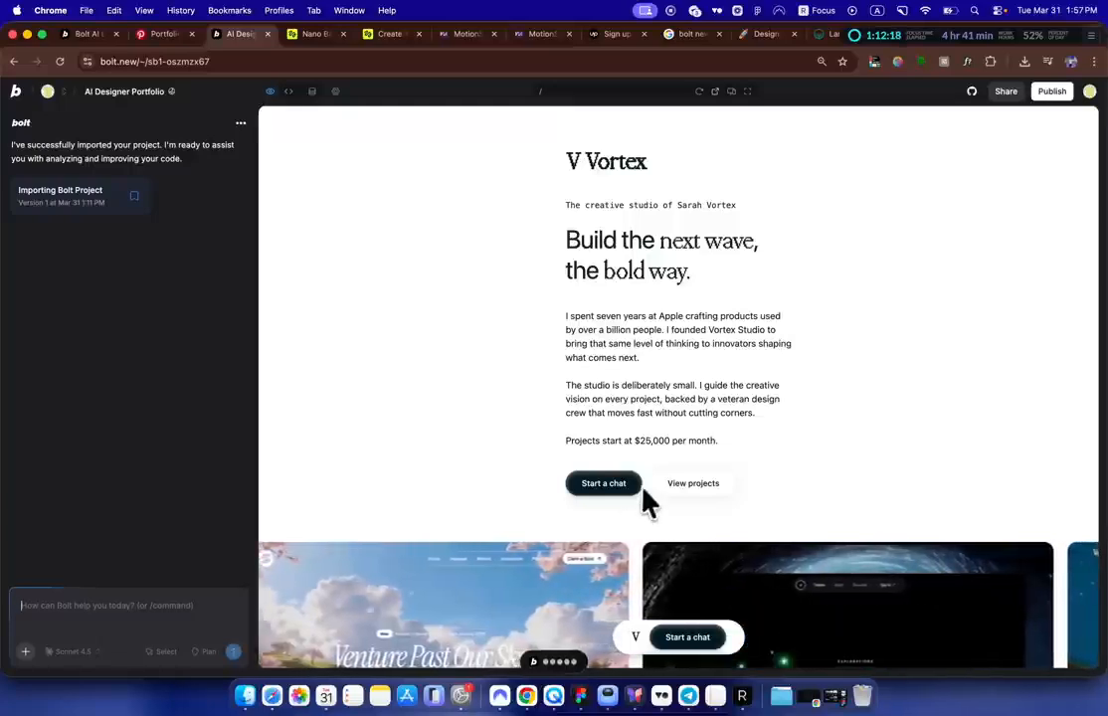
scroll(655, 459, up, 3)
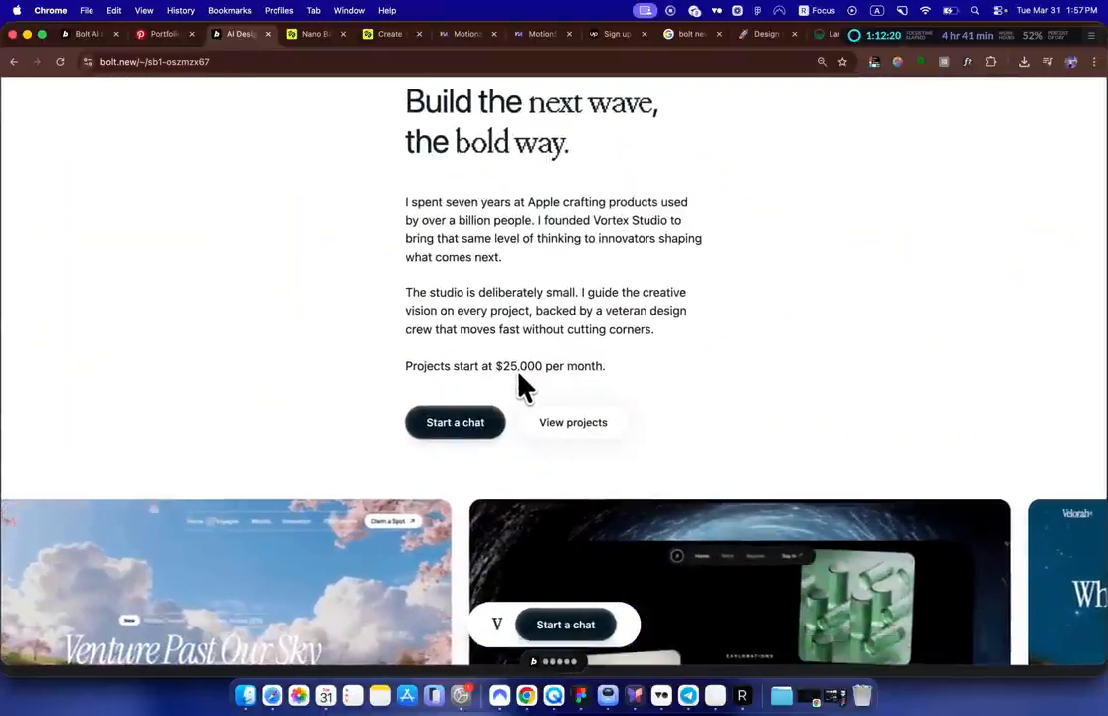
scroll(518, 374, down, 3)
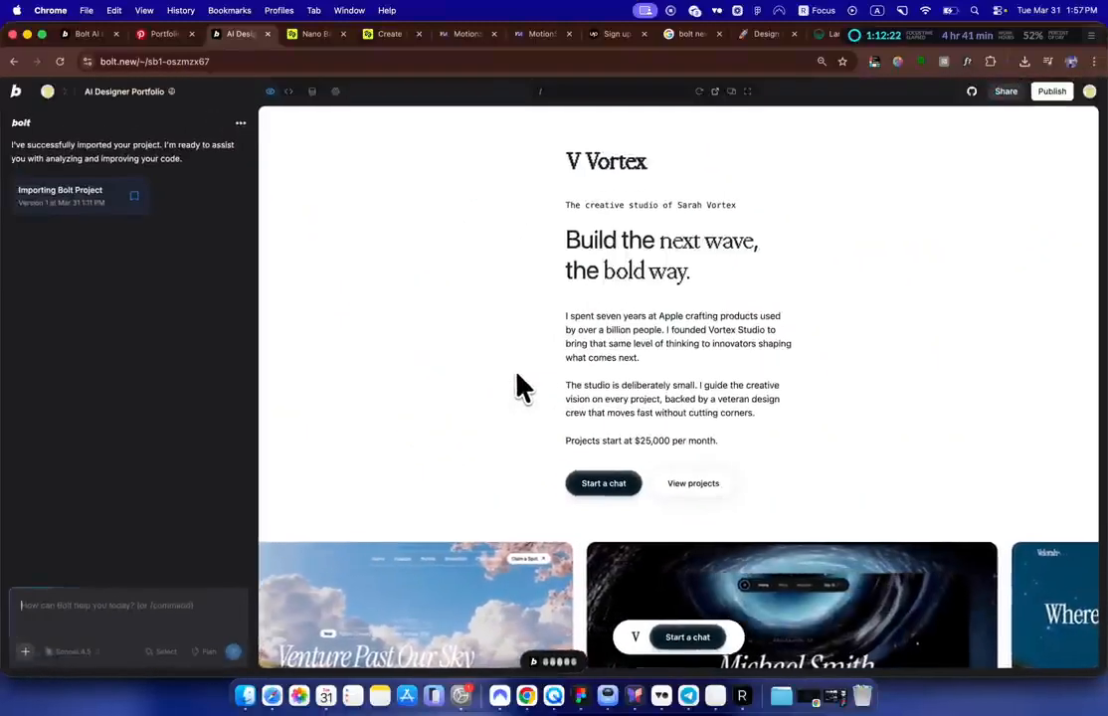
scroll(430, 388, down, 5)
scroll(431, 387, down, 3)
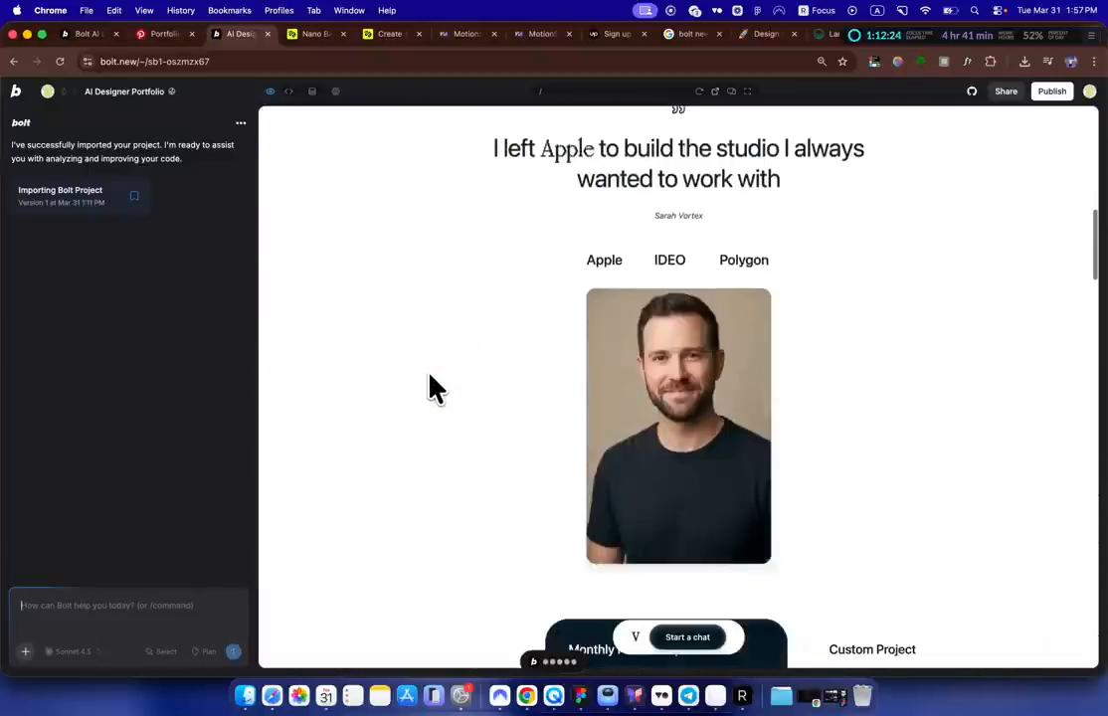
scroll(434, 388, down, 4)
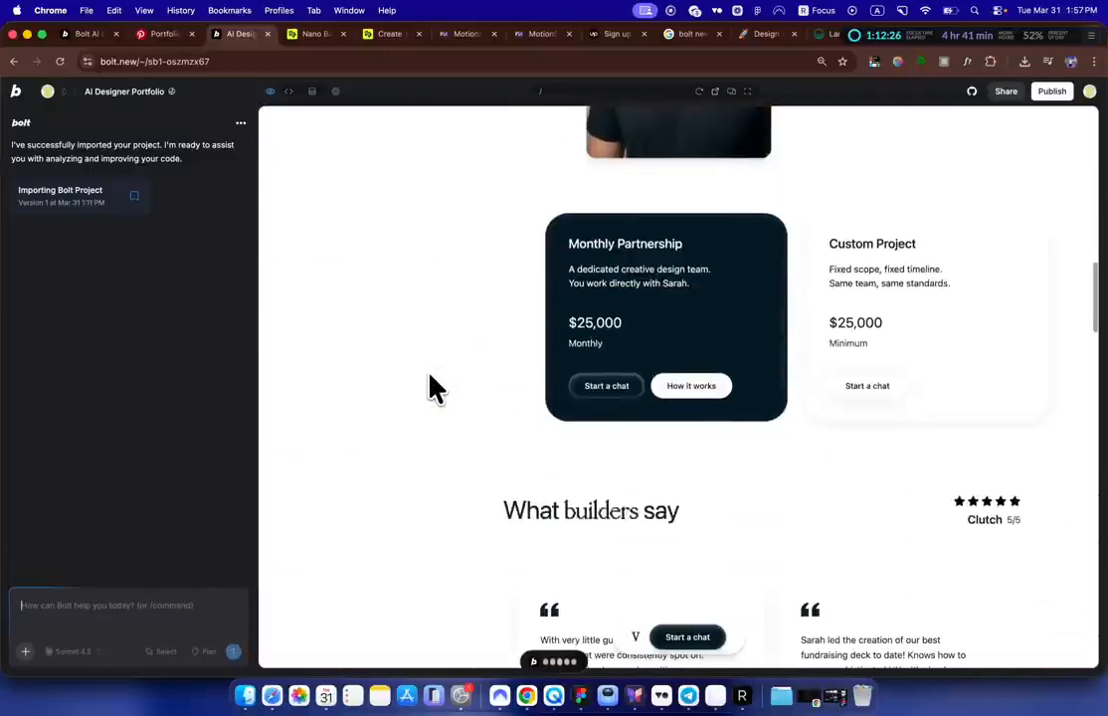
scroll(639, 329, down, 7)
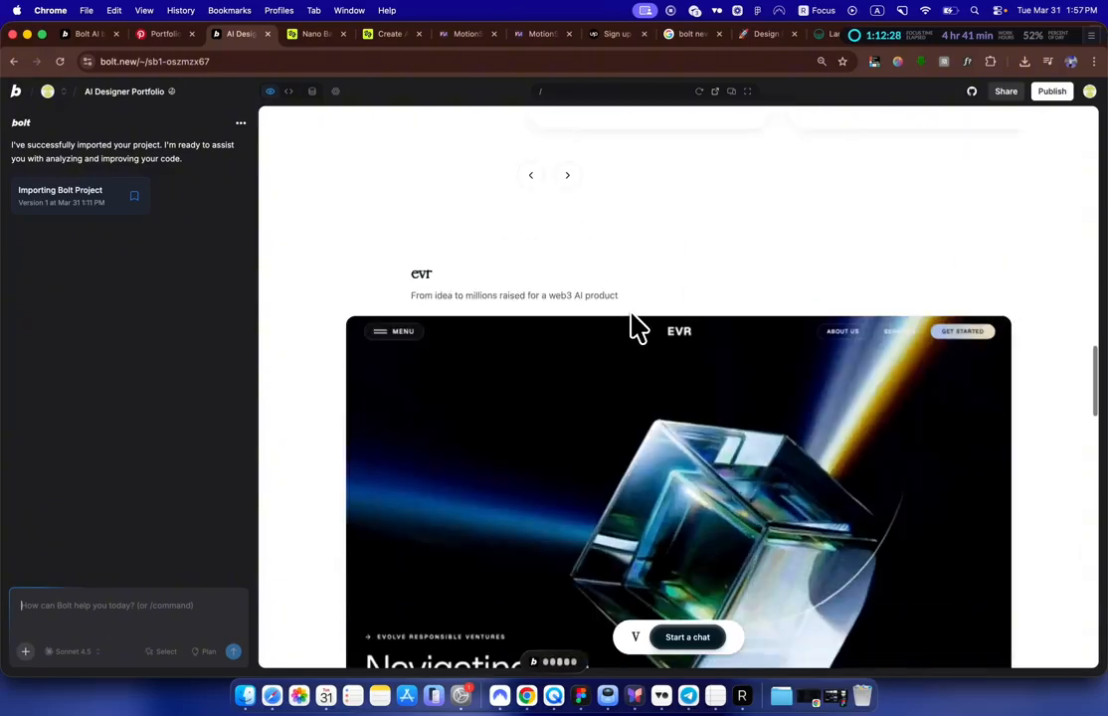
scroll(636, 324, up, 7)
scroll(636, 323, down, 5)
scroll(630, 321, down, 10)
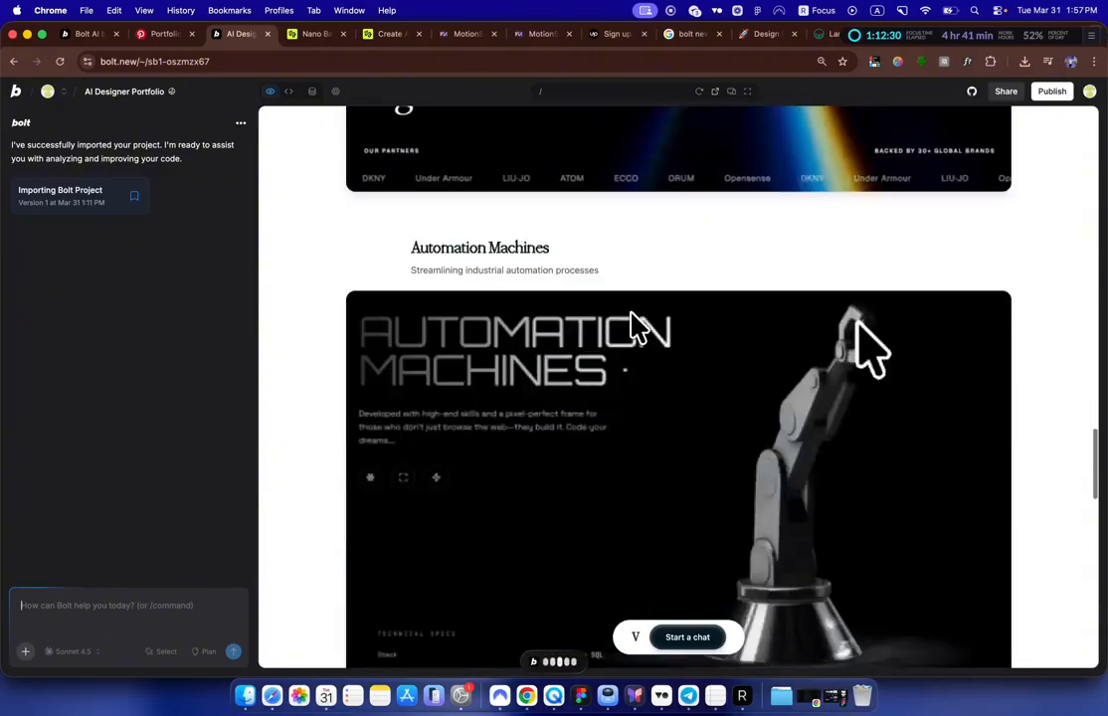
scroll(637, 326, down, 10)
scroll(636, 326, up, 15)
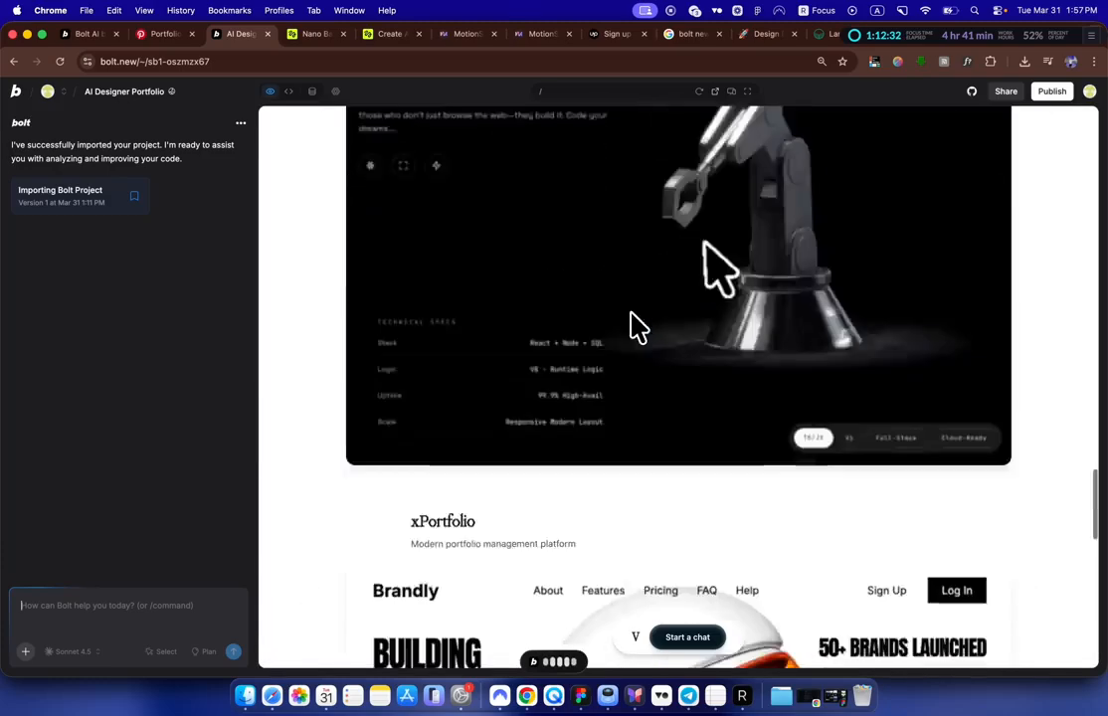
scroll(632, 315, up, 15)
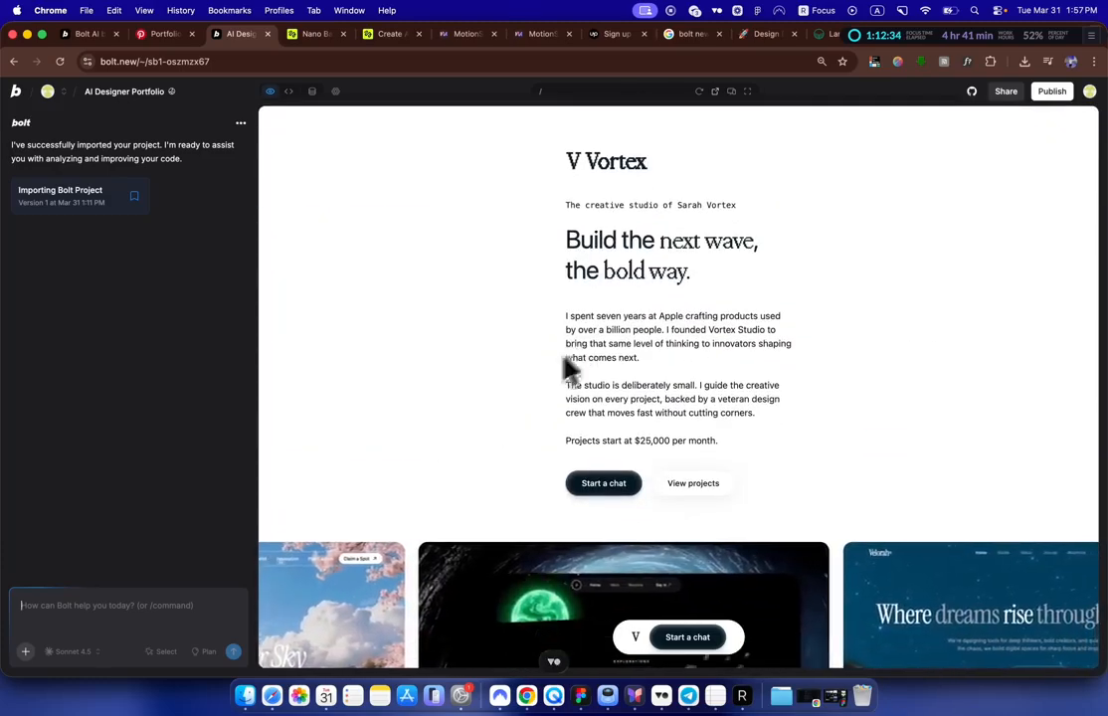
Step: Ask Bolt, using Opus 4.6, to replace the designer's name throughout with the new full name and set the project start price to 5,000
text(Change all names from Sarah Vortex to Viktor and let's have a project start price let's say 3,000 for a project start. That would be pretty much for now, I'll update the rest later.)
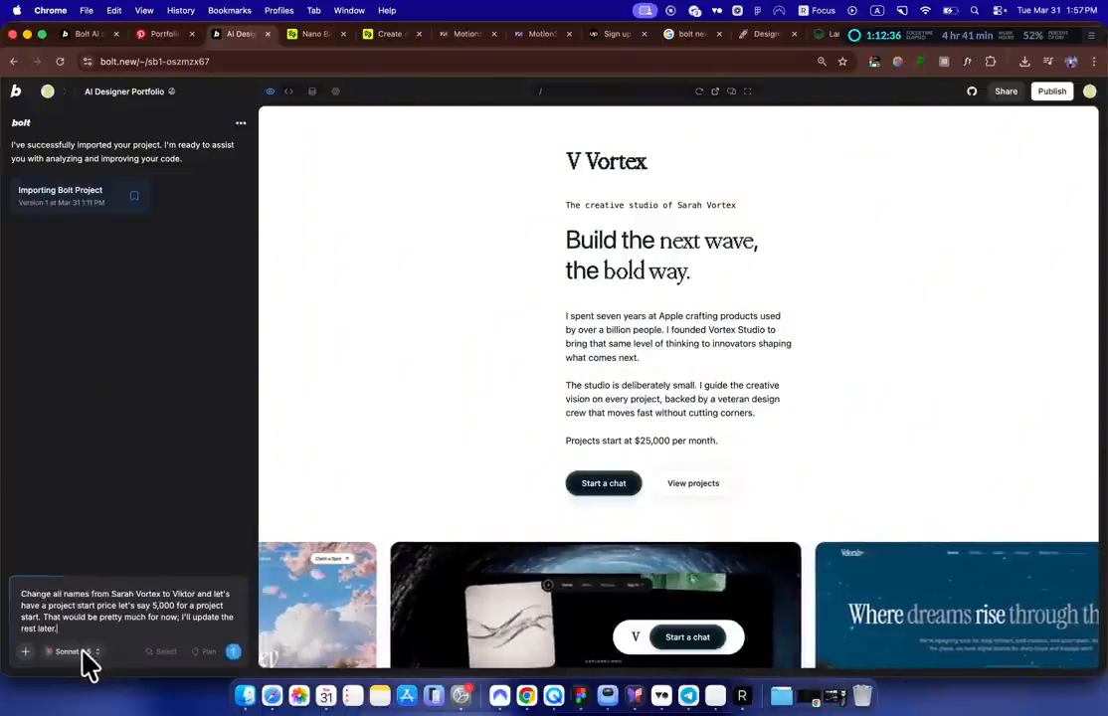
click(82, 653)
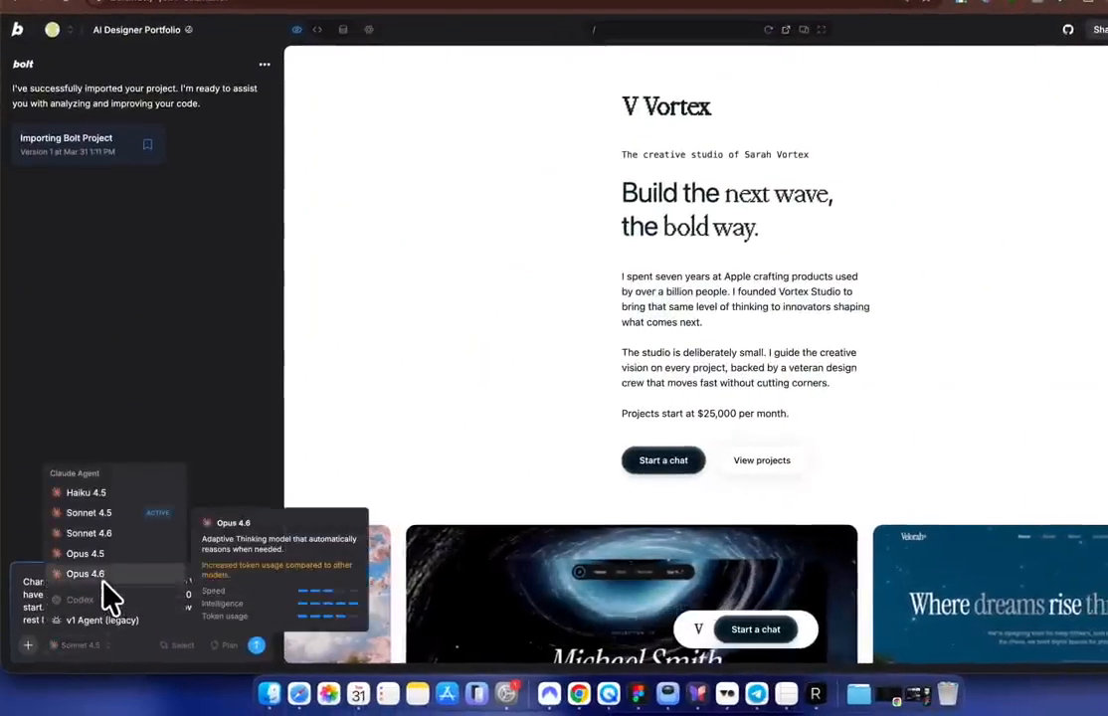
click(102, 582)
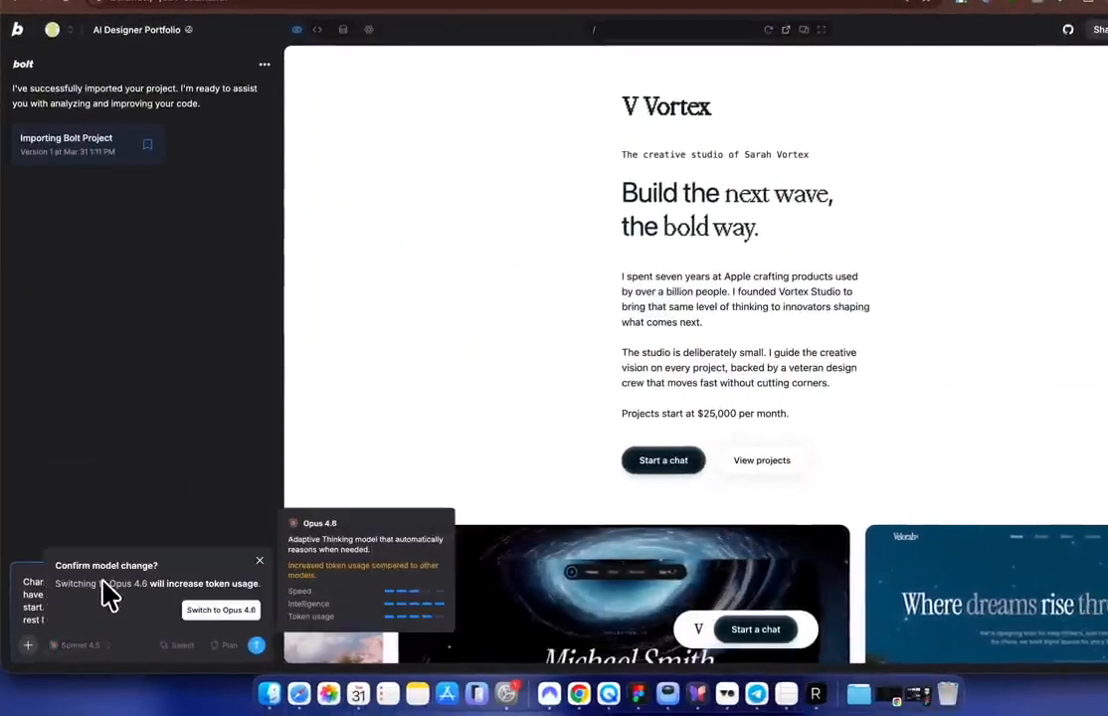
click(209, 611)
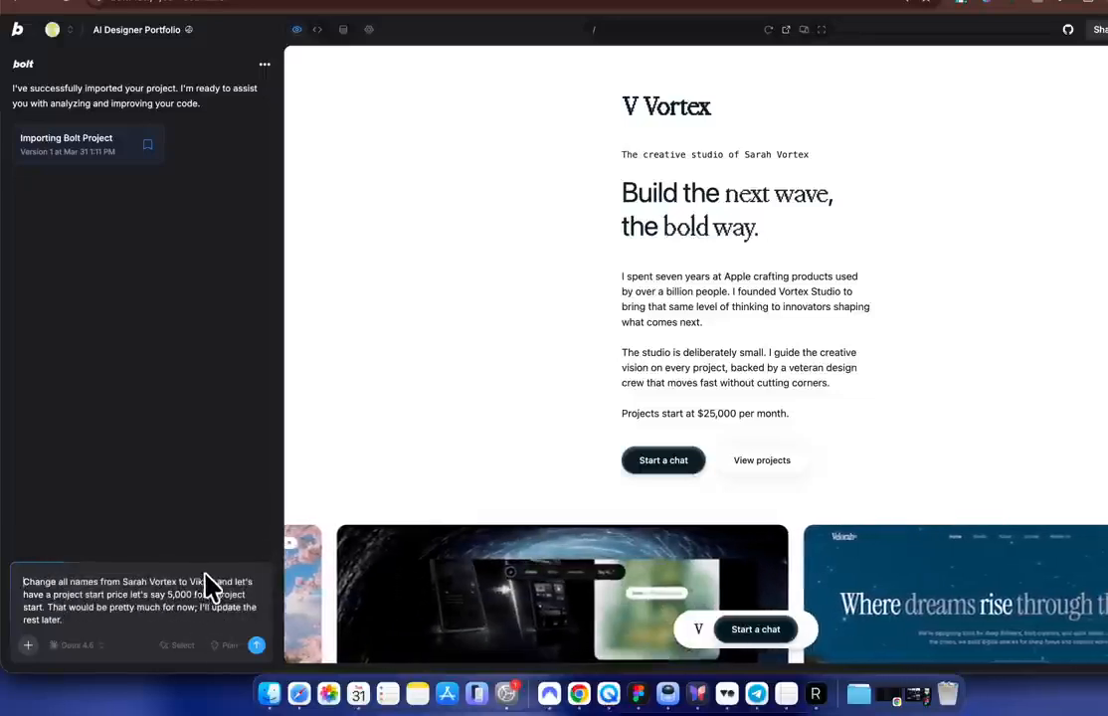
text(Oddy)
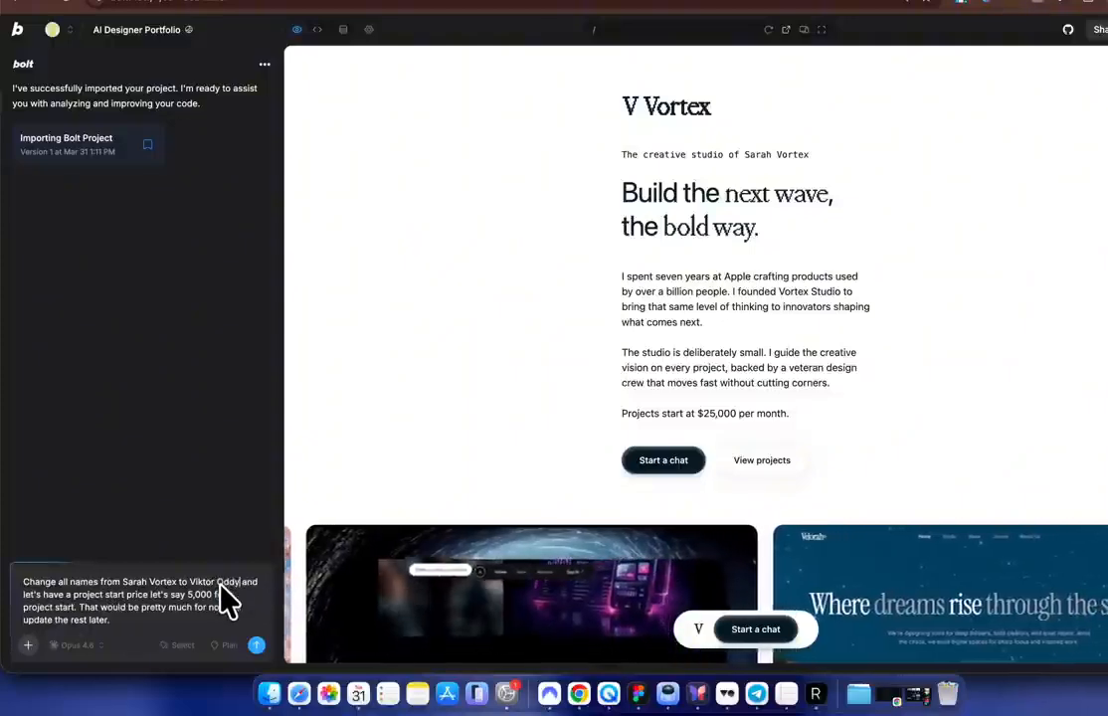
key(Return)
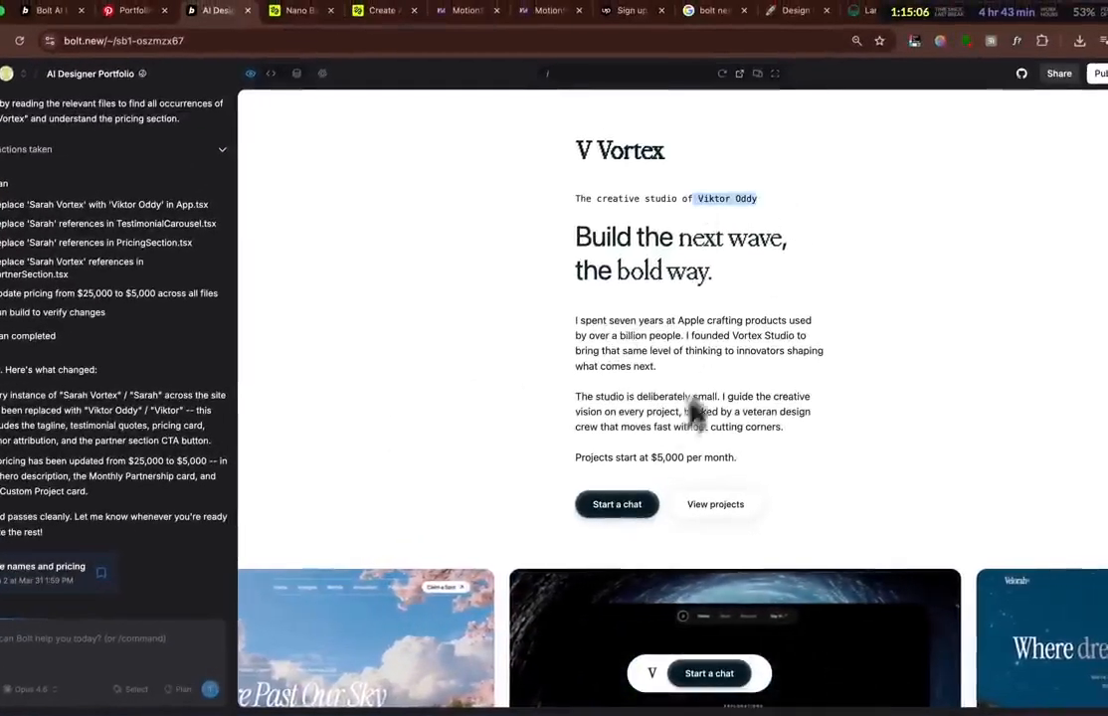
Step: Check the updated name and pricing, select the V Vortex heading for inspection and draft a request to change it to the designer's full name
click(713, 457)
scroll(736, 458, down, 10)
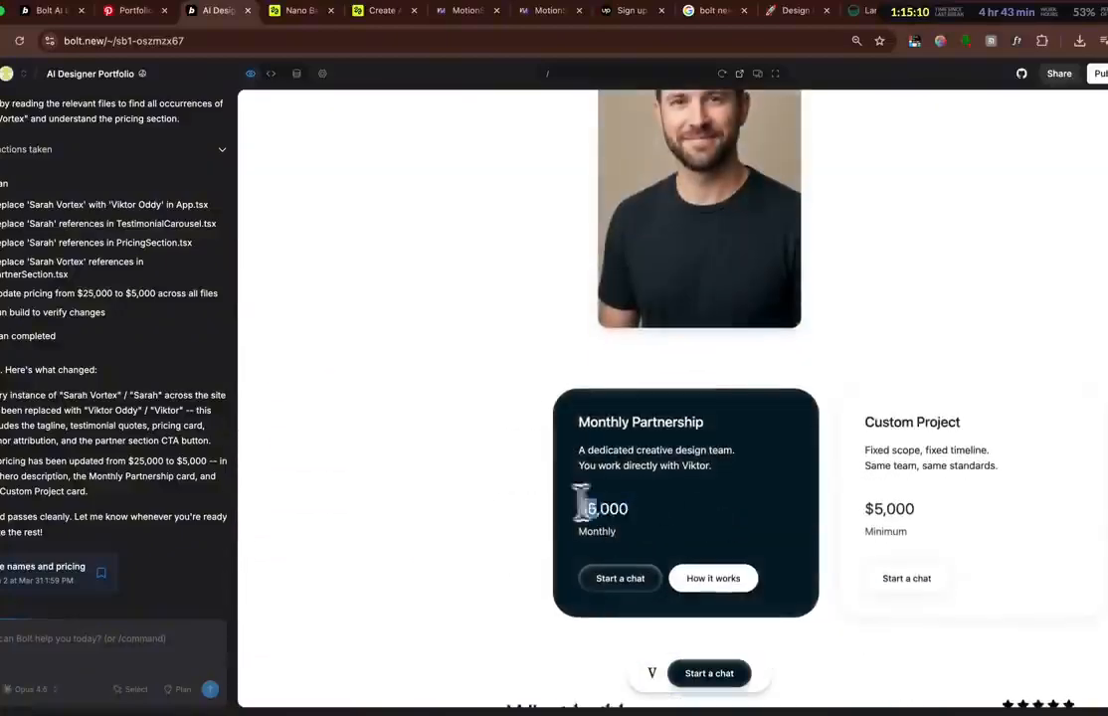
scroll(656, 516, up, 10)
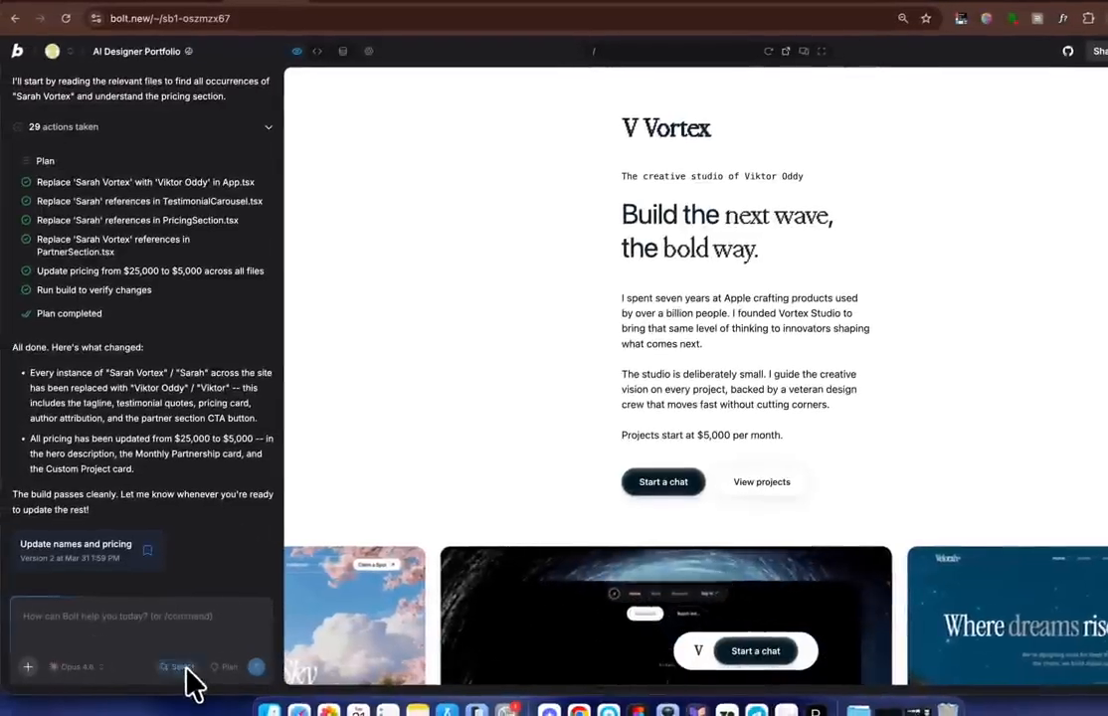
click(186, 668)
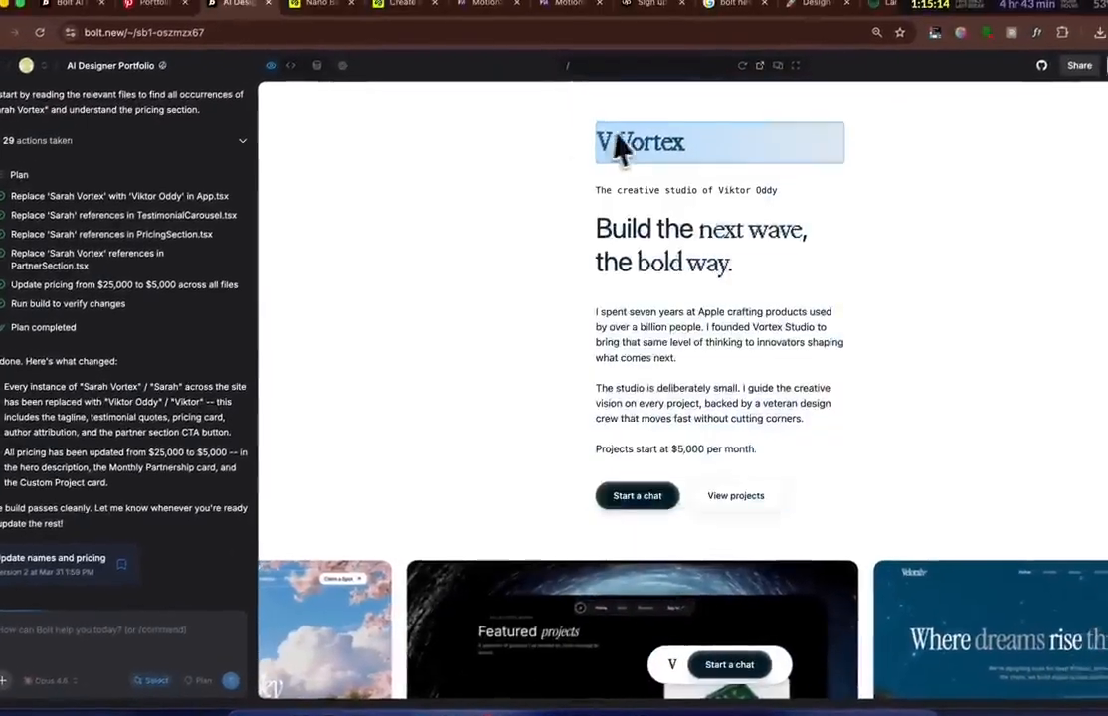
click(665, 125)
click(727, 167)
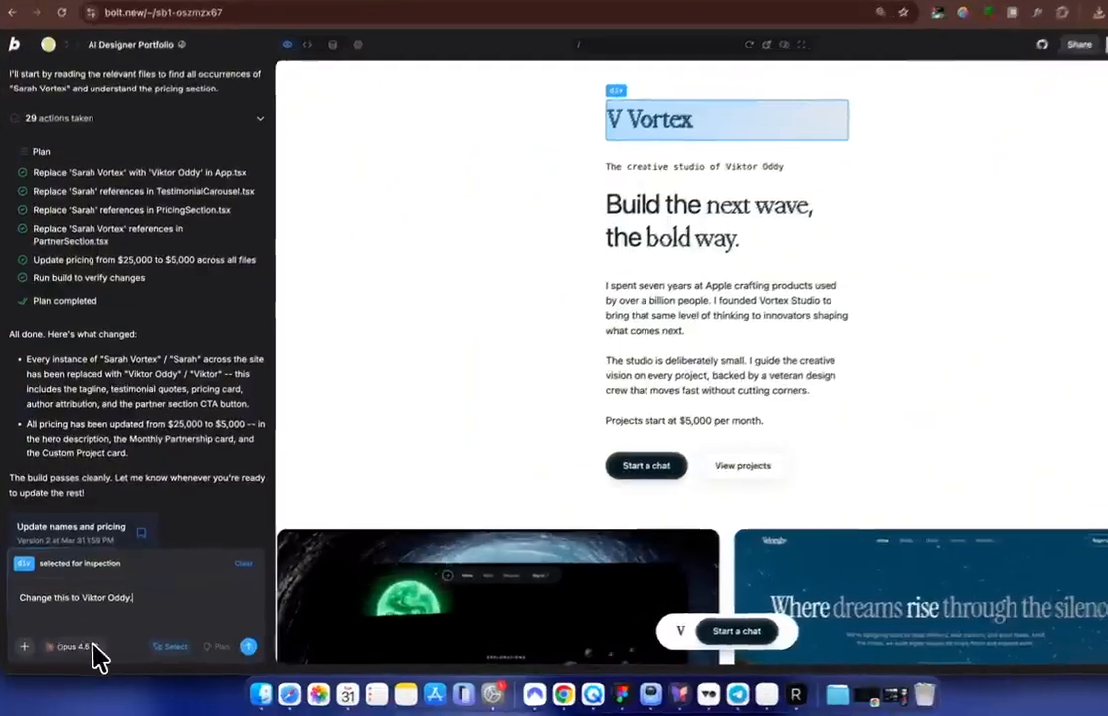
Step: Switch the model to Sonnet 4.5 and back to Opus 4.6, and submit the heading change request
click(75, 652)
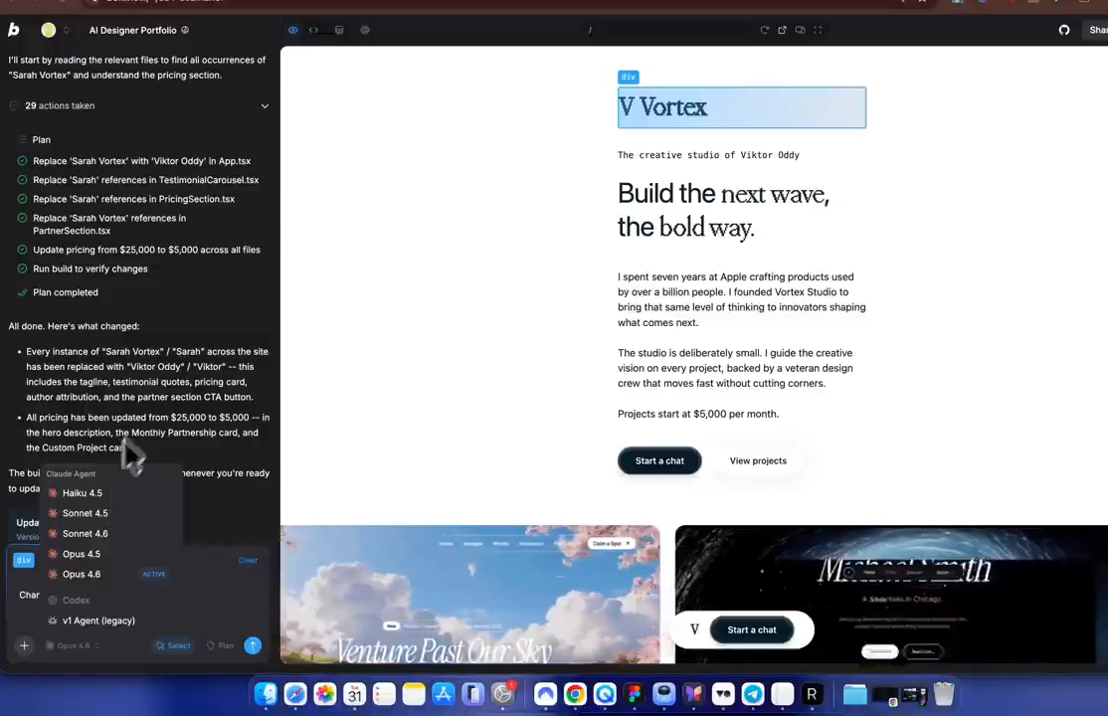
click(109, 525)
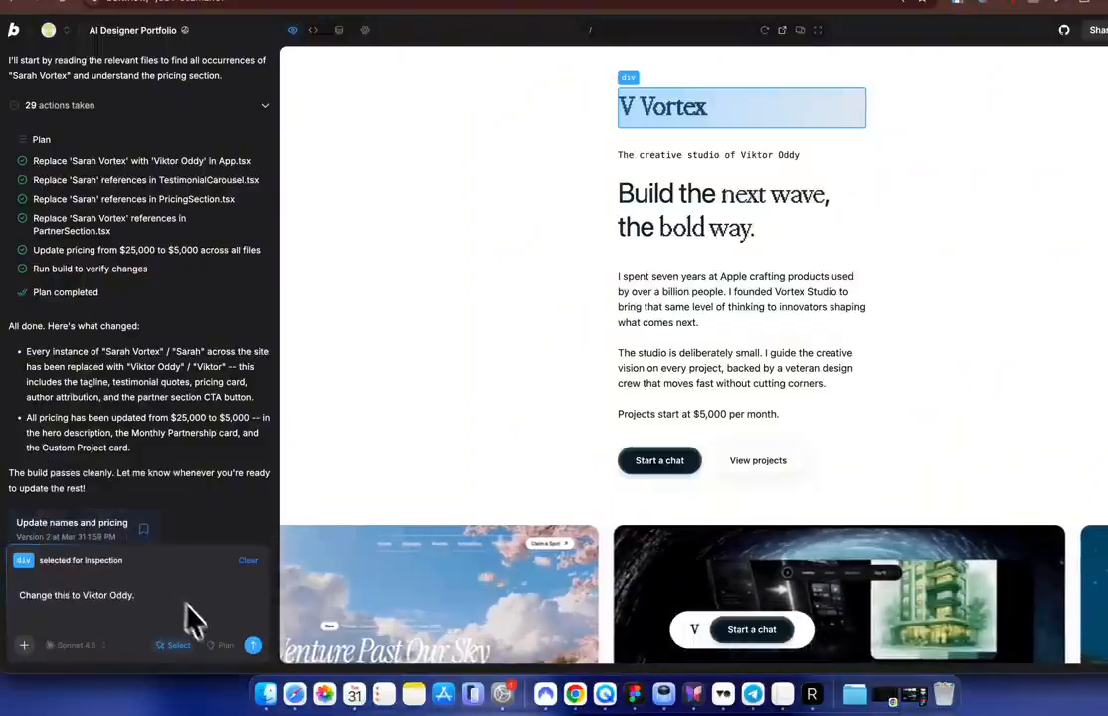
click(97, 648)
click(108, 577)
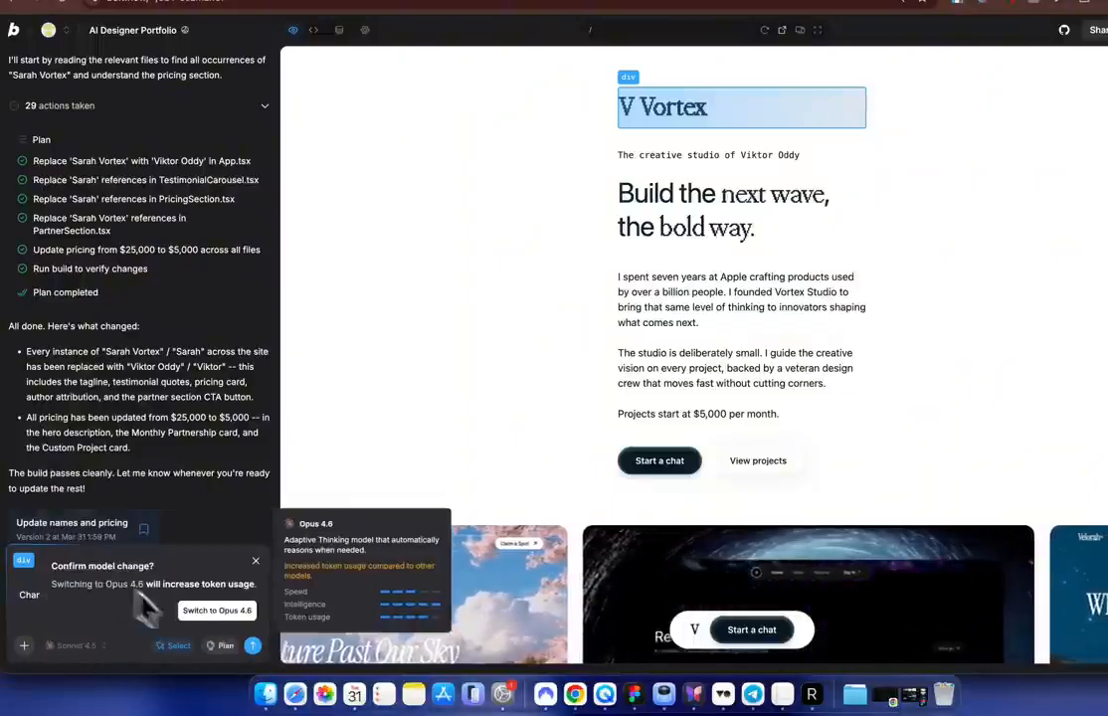
click(234, 611)
click(253, 646)
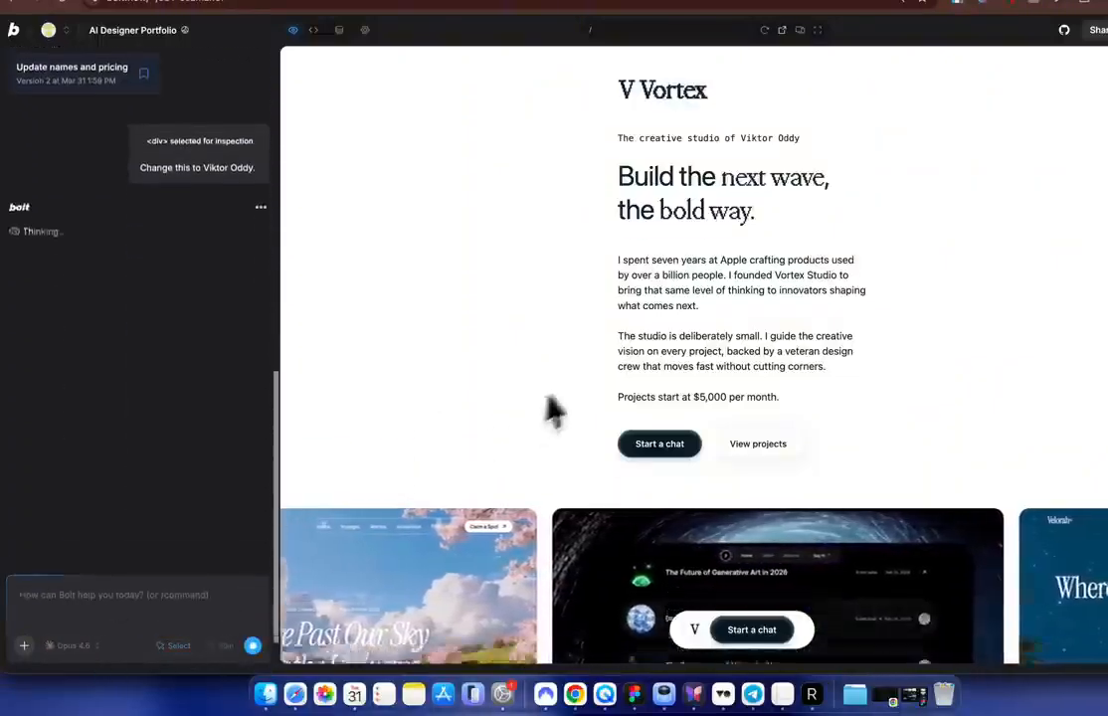
Step: Examine the partner section and project showcases, and look back at the AI Designer template on MotionSites and the pasted prompt in Bolt
scroll(567, 393, down, 10)
scroll(573, 379, down, 15)
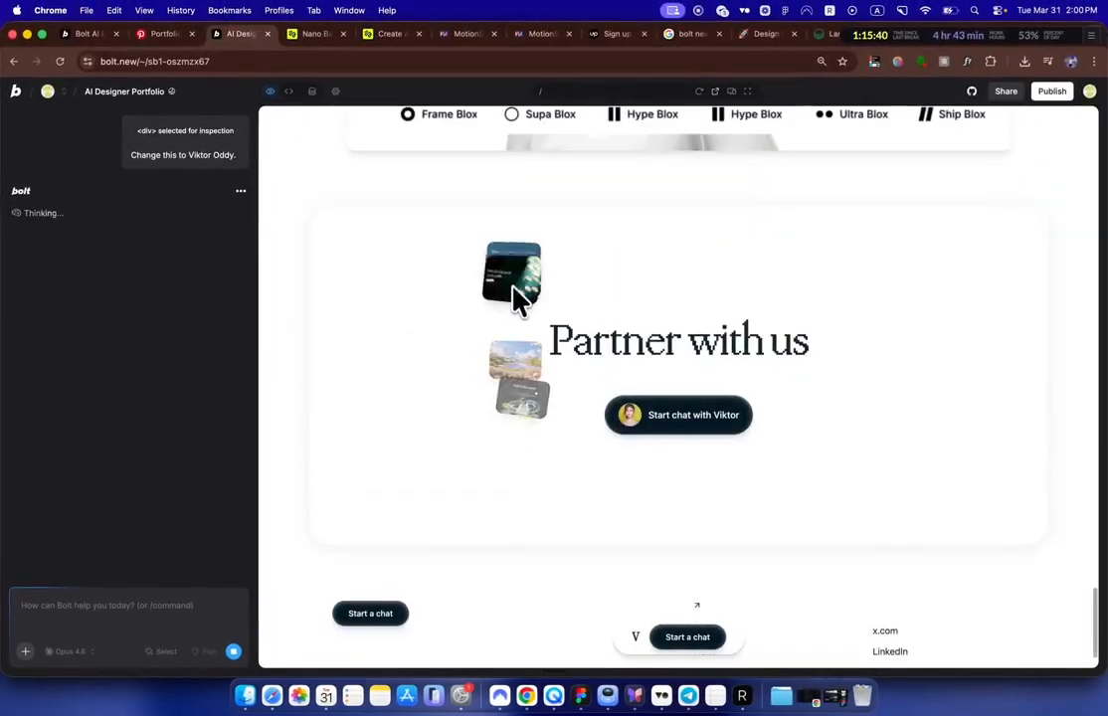
scroll(834, 291, up, 15)
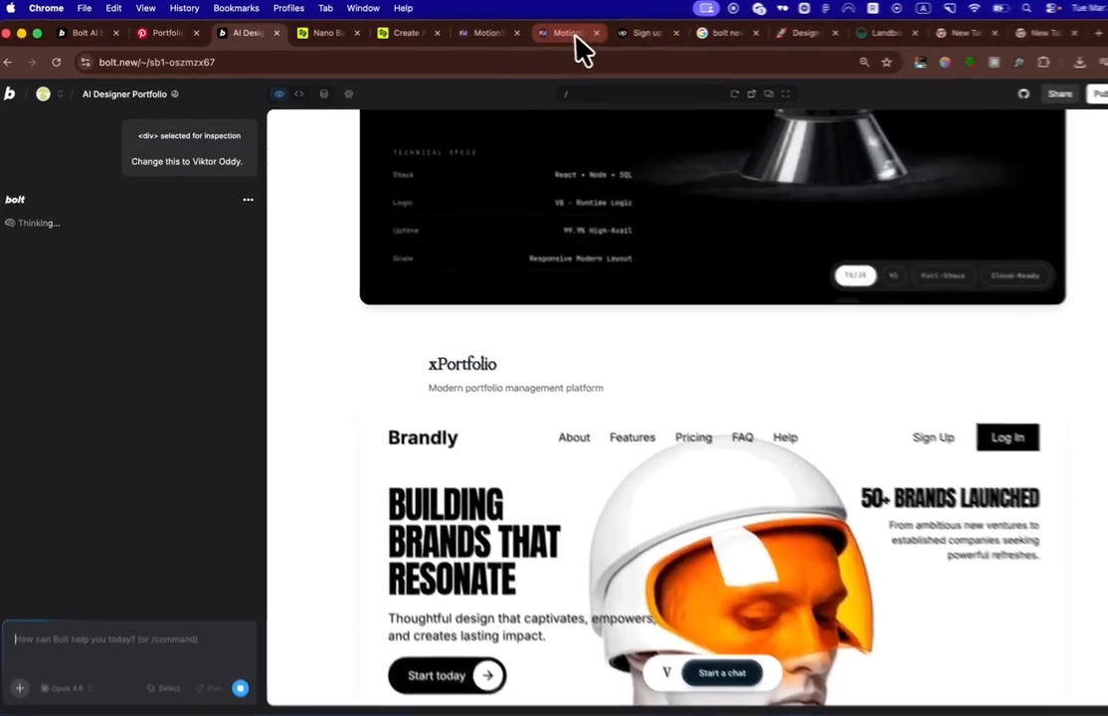
click(542, 34)
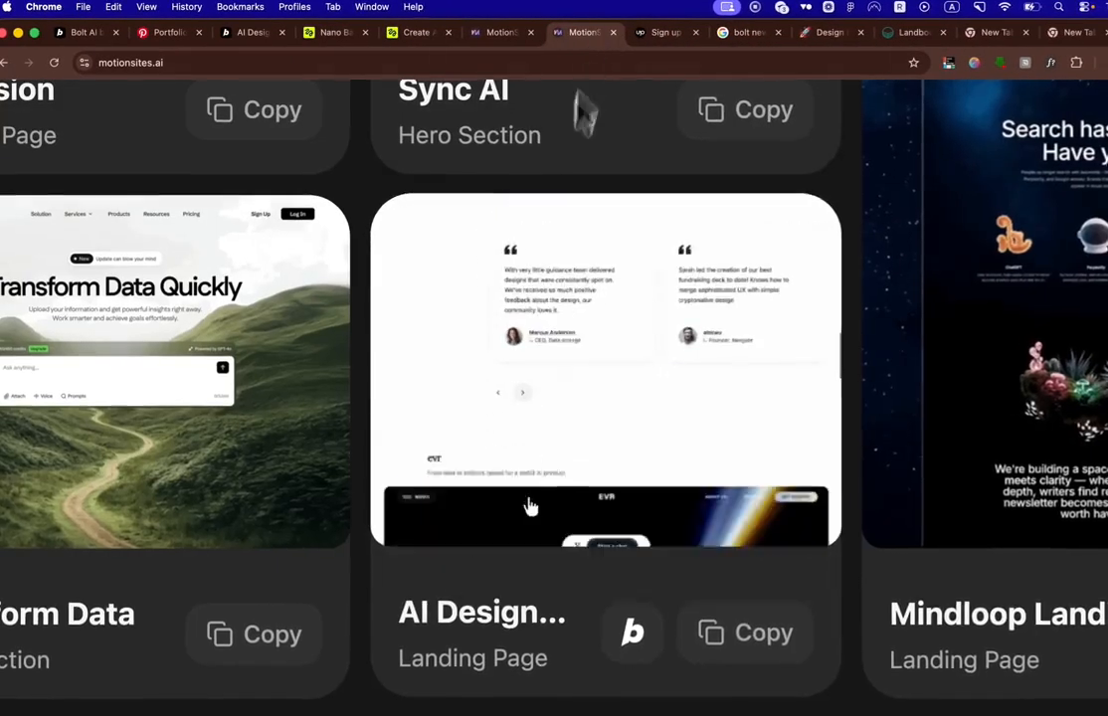
scroll(530, 508, up, 3)
click(84, 33)
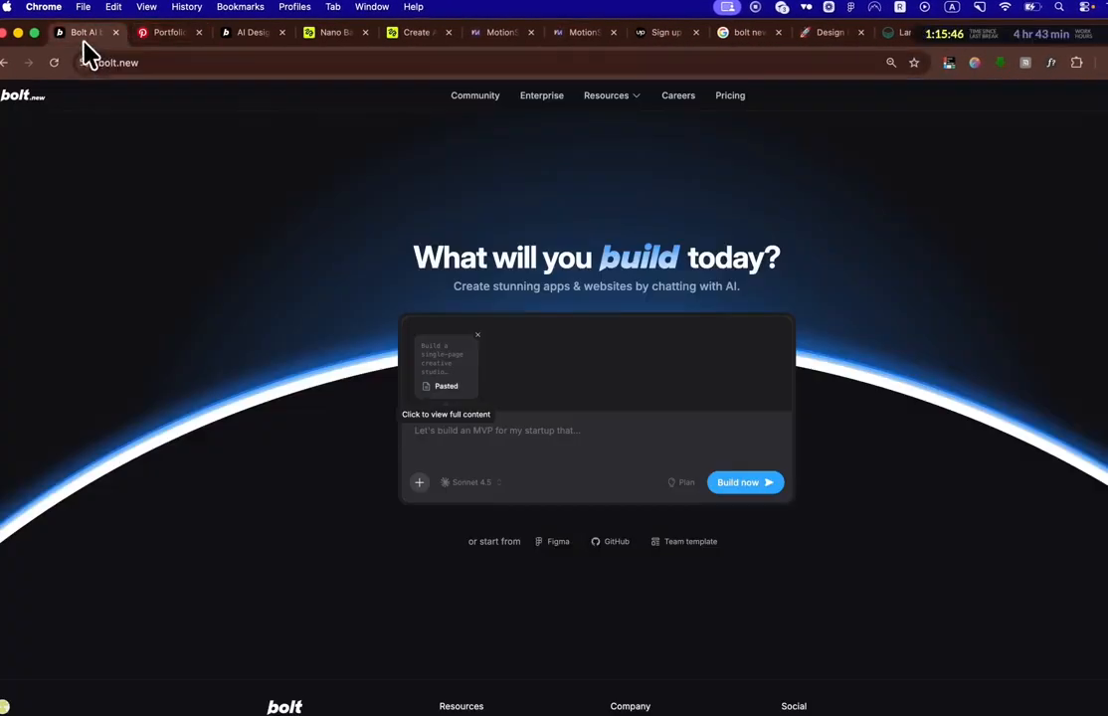
click(251, 32)
Step: Examine the project showcases, testimonials and portrait section in the portfolio preview, advancing the testimonials carousel and highlighting a testimonial's text
scroll(499, 371, down, 15)
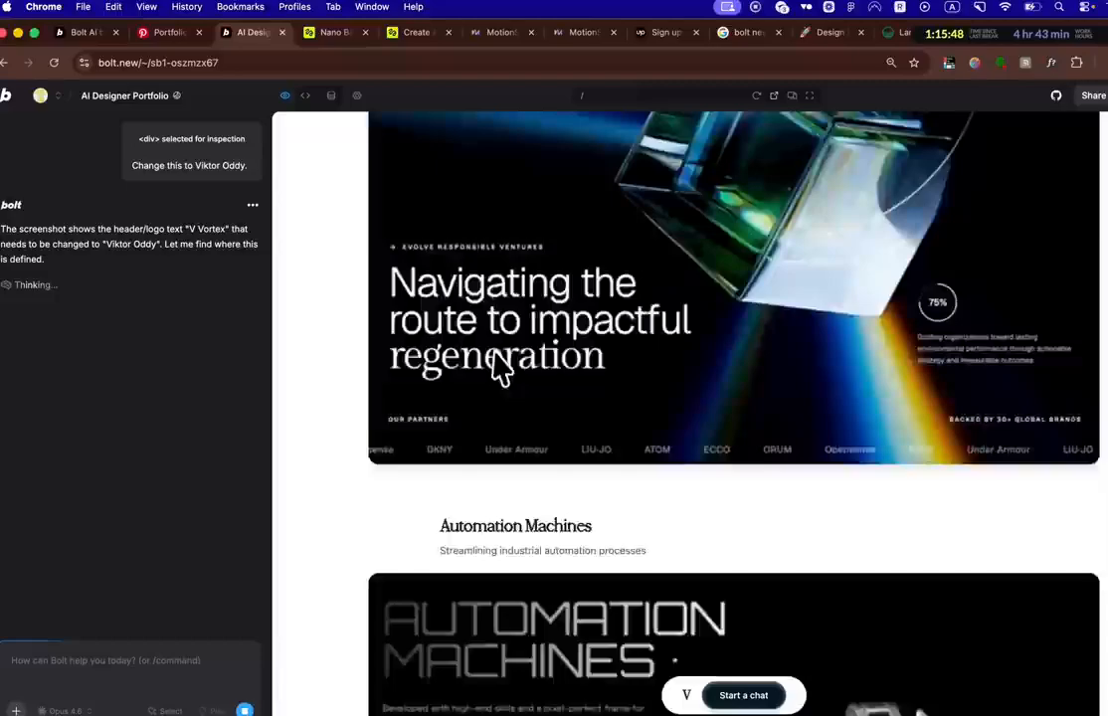
scroll(499, 359, down, 5)
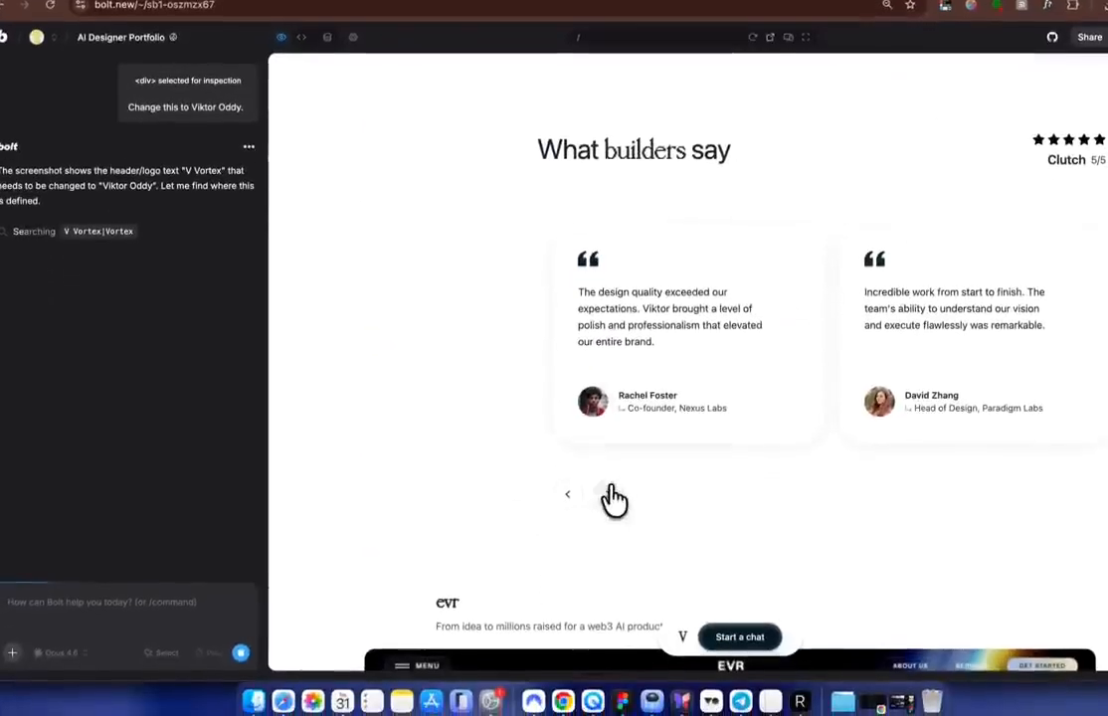
click(609, 491)
click(80, 623)
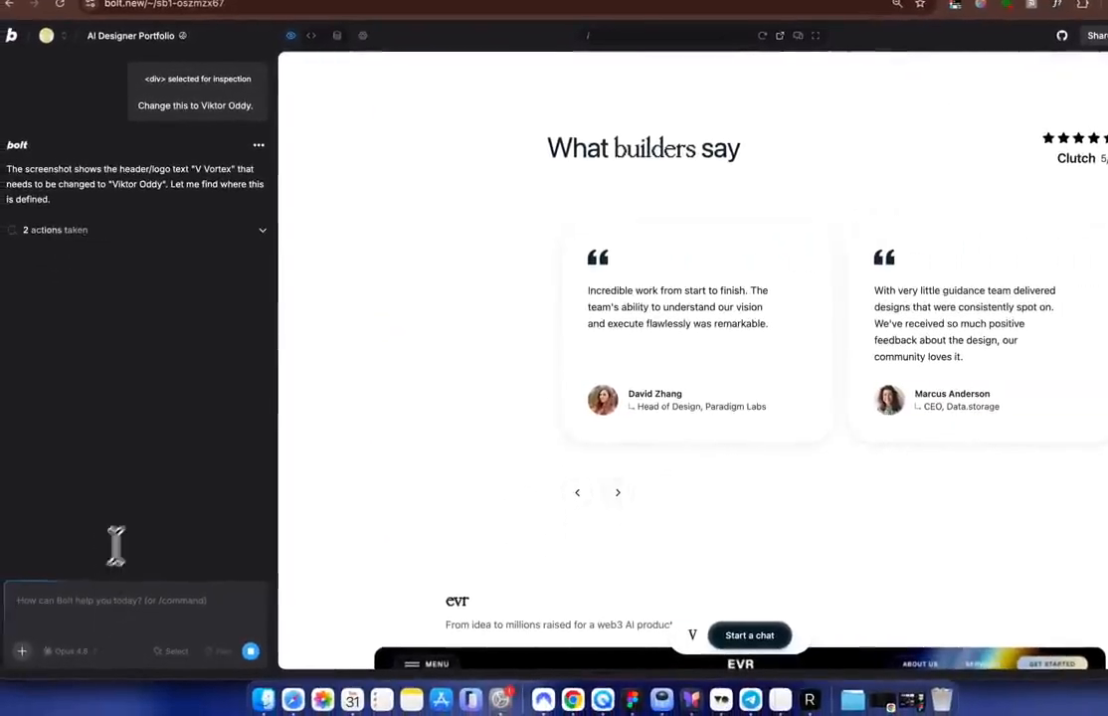
drag(646, 306, 640, 338)
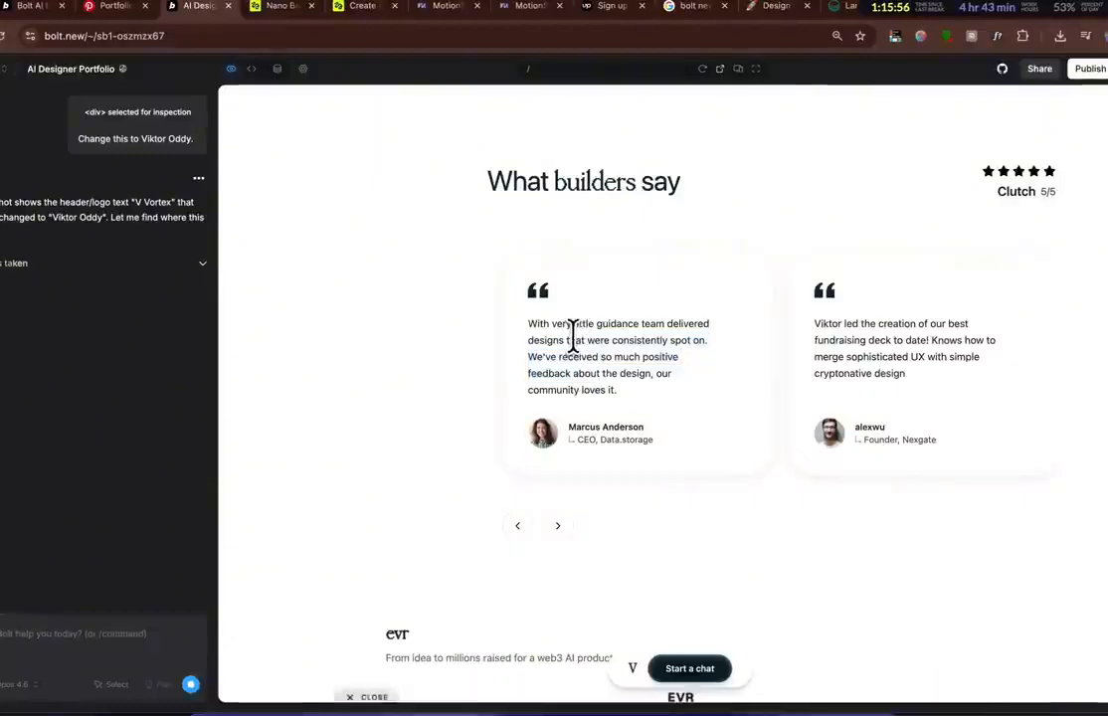
scroll(574, 334, up, 10)
scroll(574, 334, down, 4)
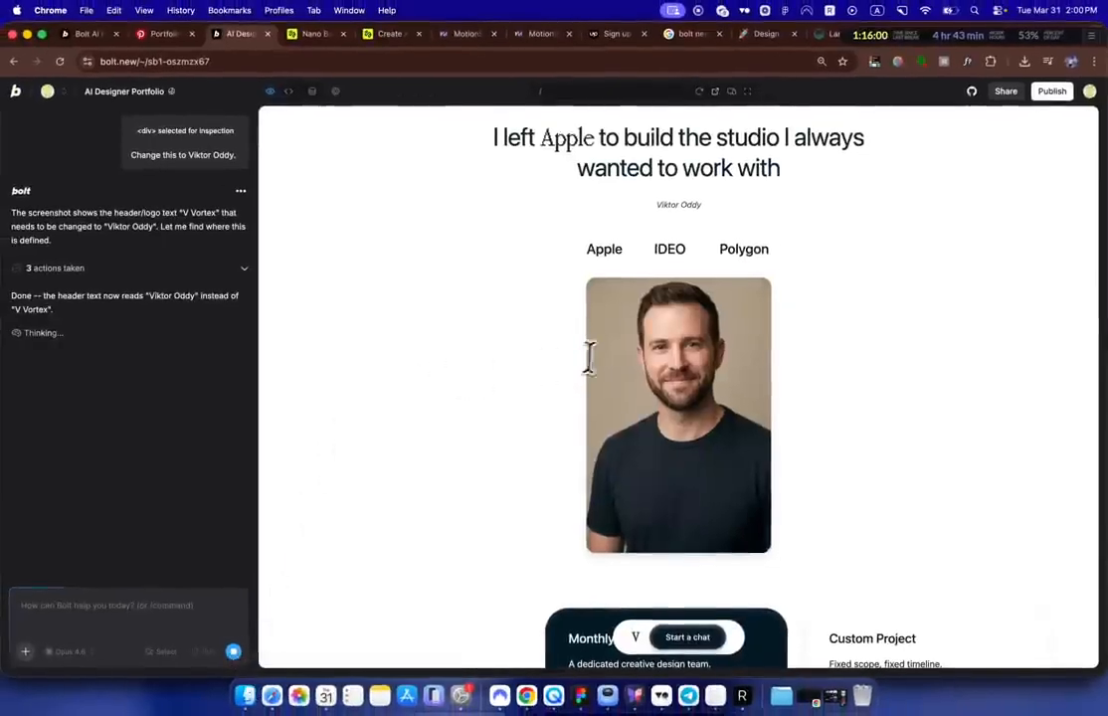
scroll(493, 332, up, 10)
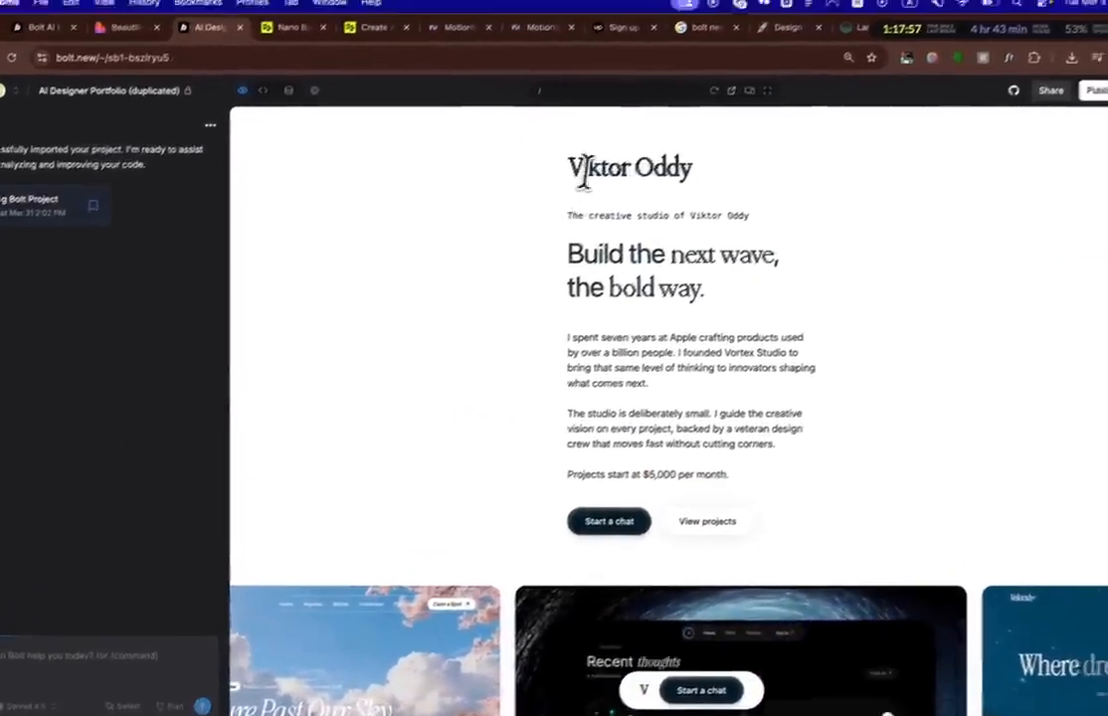
Step: Examine the portfolio preview from the name heading through pricing, testimonials and project showcases to the partner section, advancing the testimonials carousel
drag(569, 173, 684, 164)
click(704, 209)
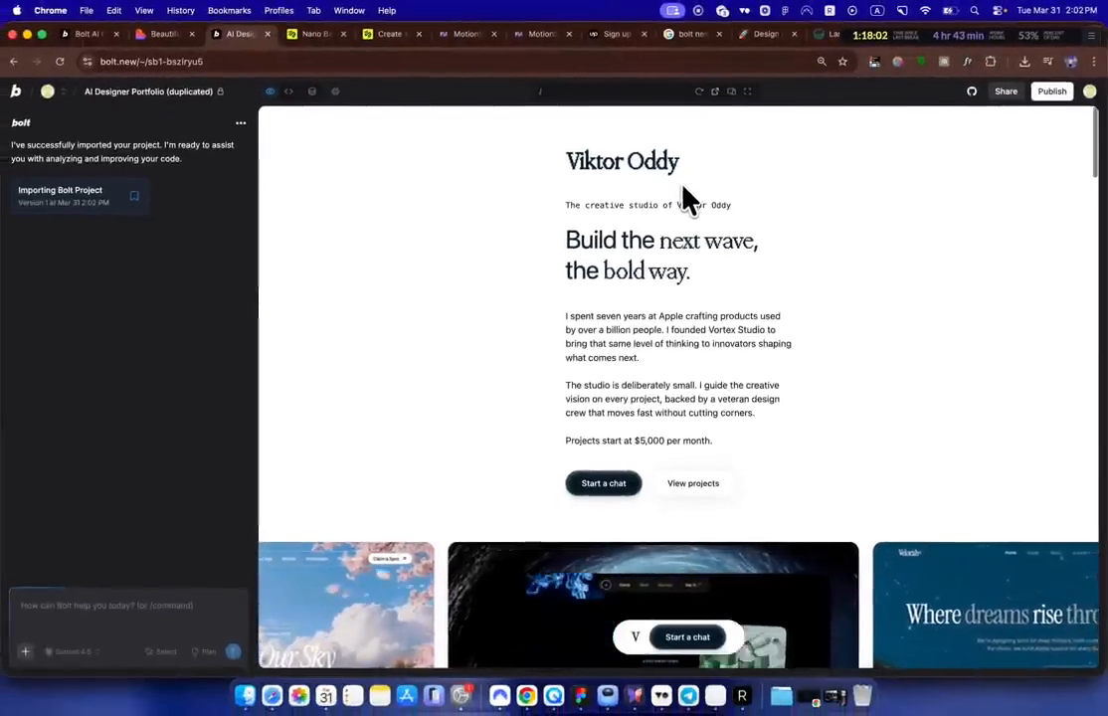
scroll(686, 197, down, 10)
scroll(664, 256, up, 2)
scroll(663, 257, down, 5)
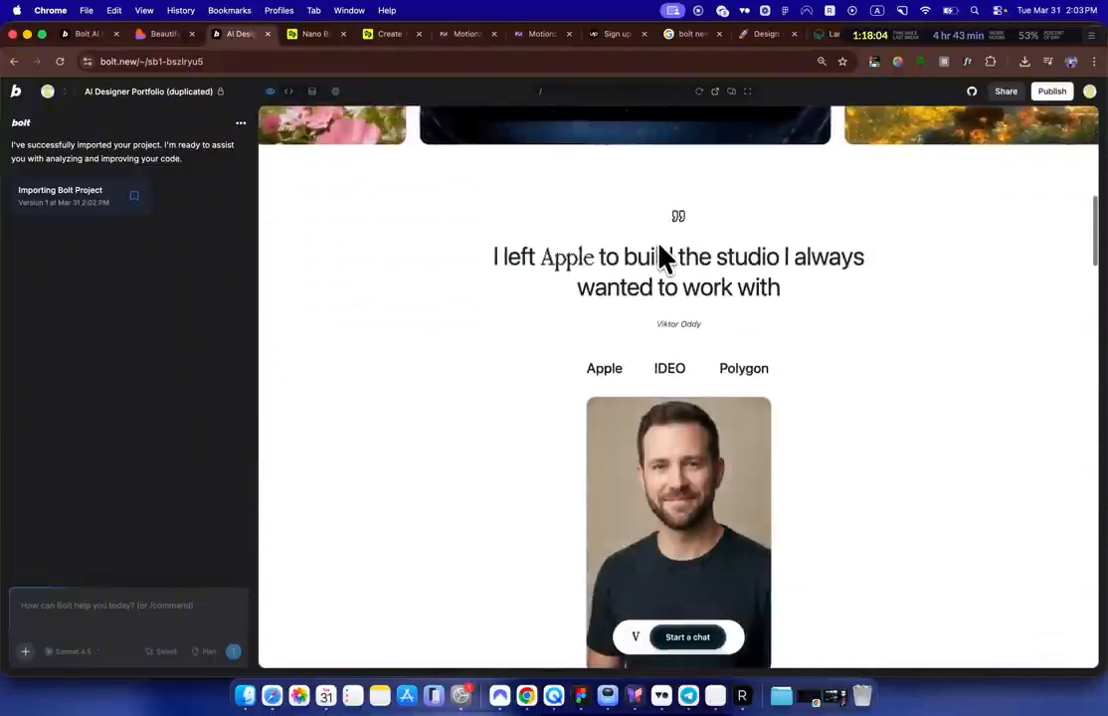
scroll(696, 547, down, 15)
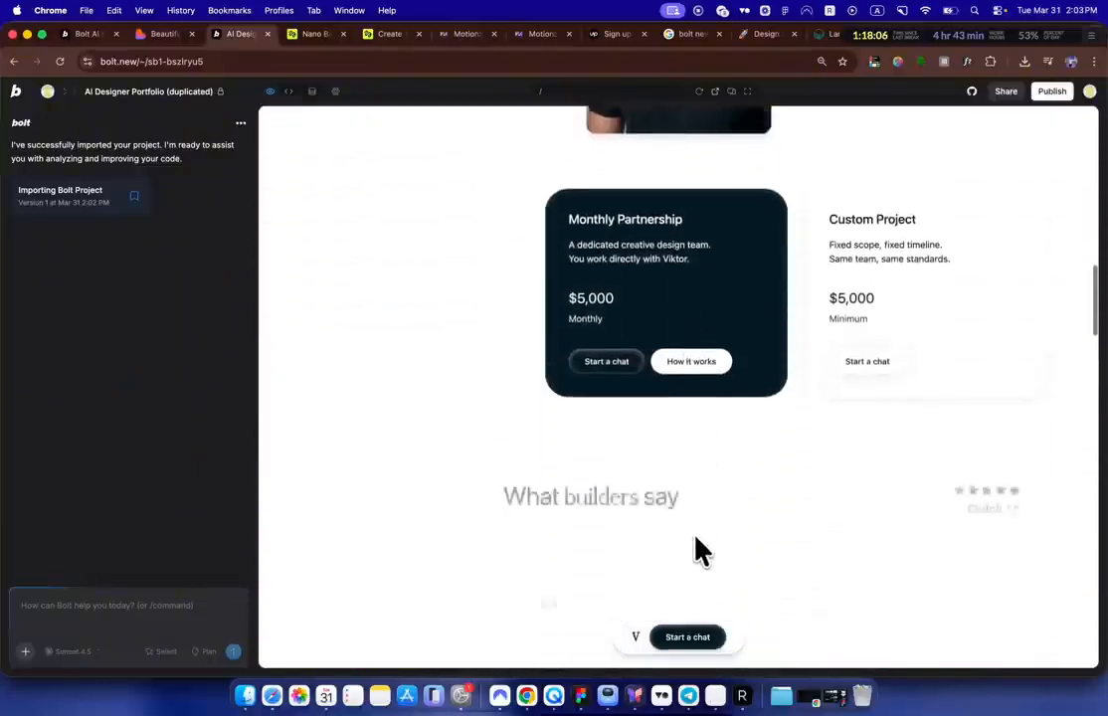
scroll(696, 547, up, 5)
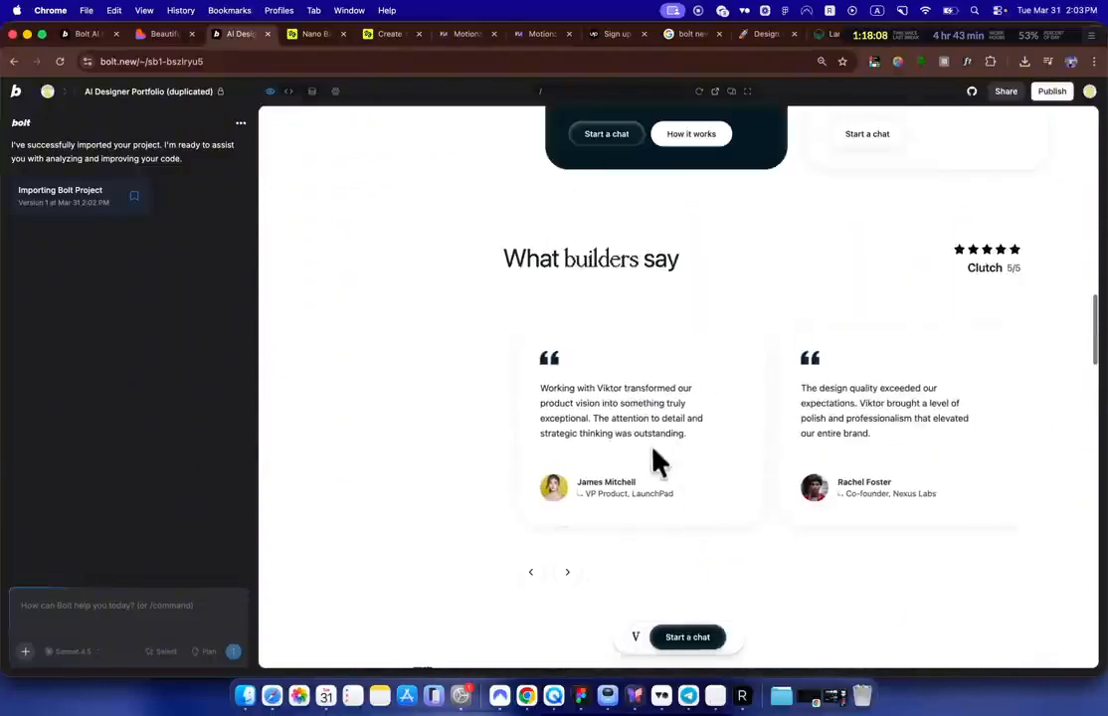
click(567, 572)
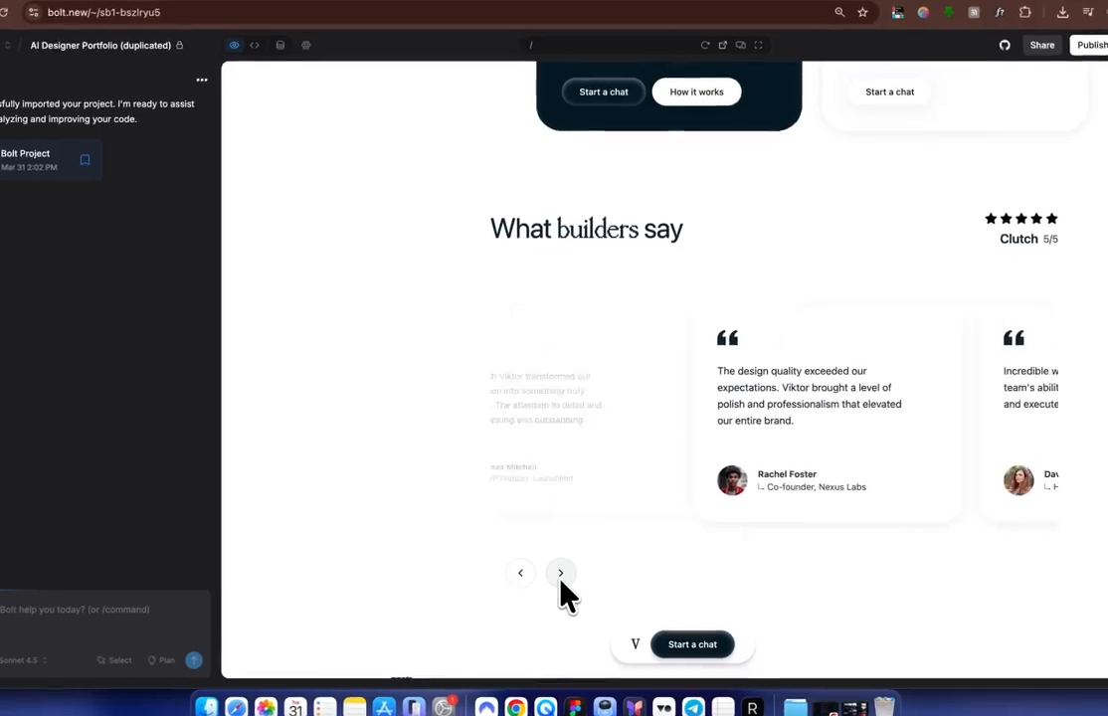
scroll(630, 339, up, 10)
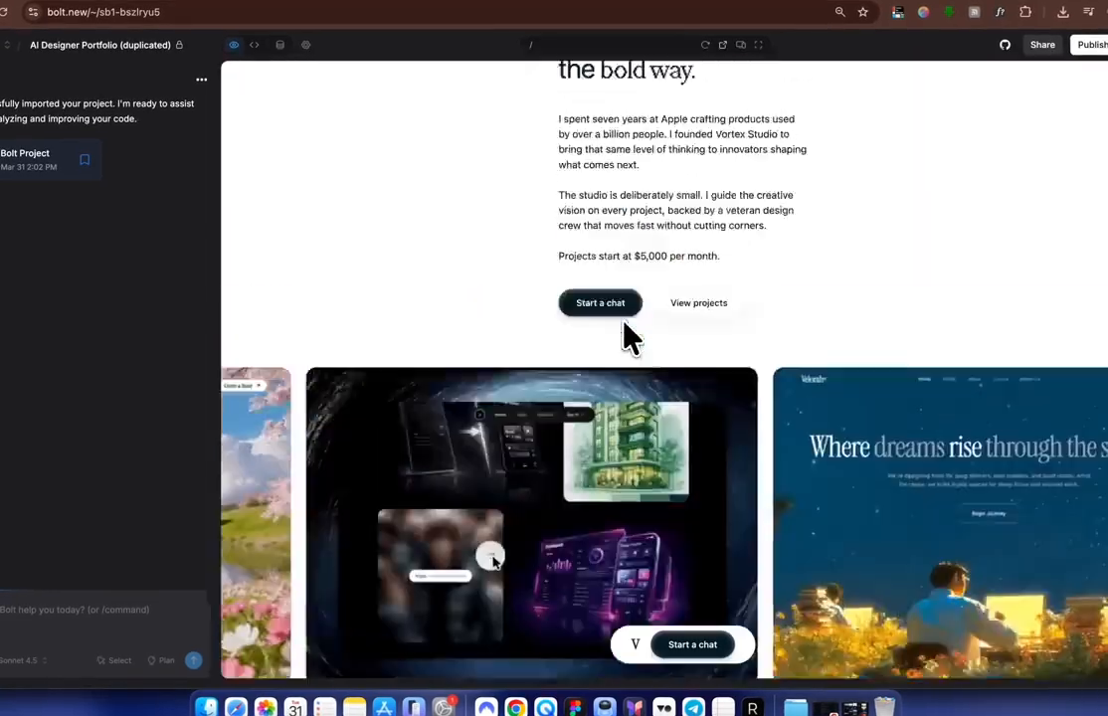
scroll(631, 340, down, 8)
scroll(624, 334, down, 20)
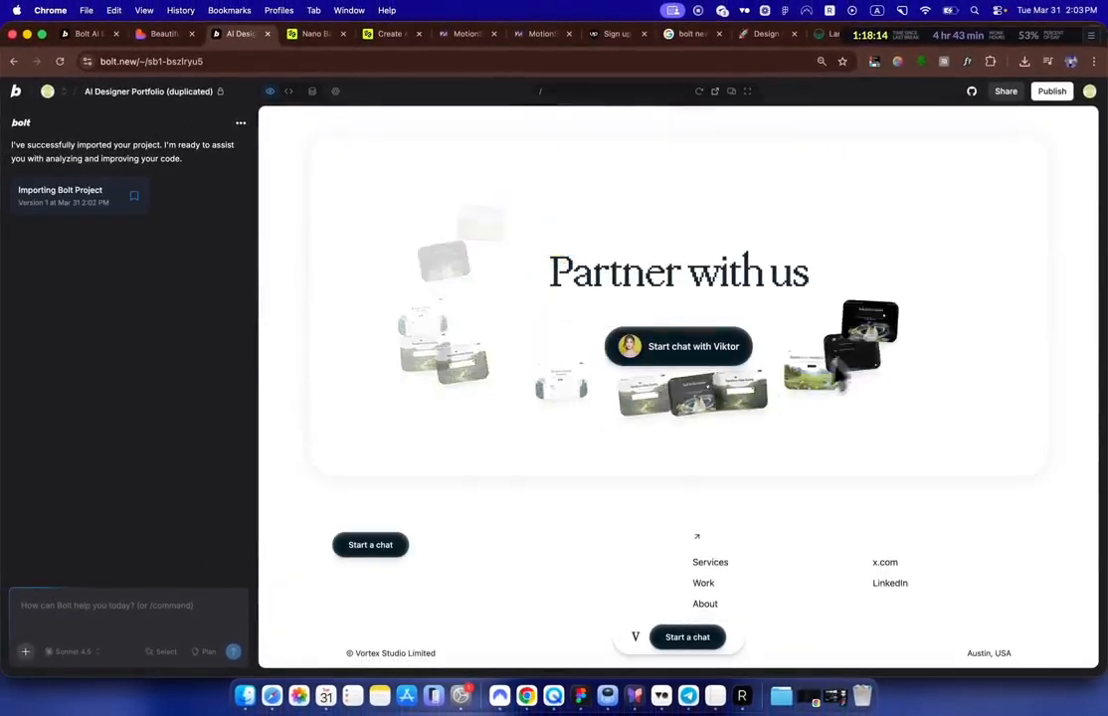
Step: Switch to the Beautifully Crafted Websites project in Lovable and examine its hero, projects, about and contact sections for comparison
click(164, 34)
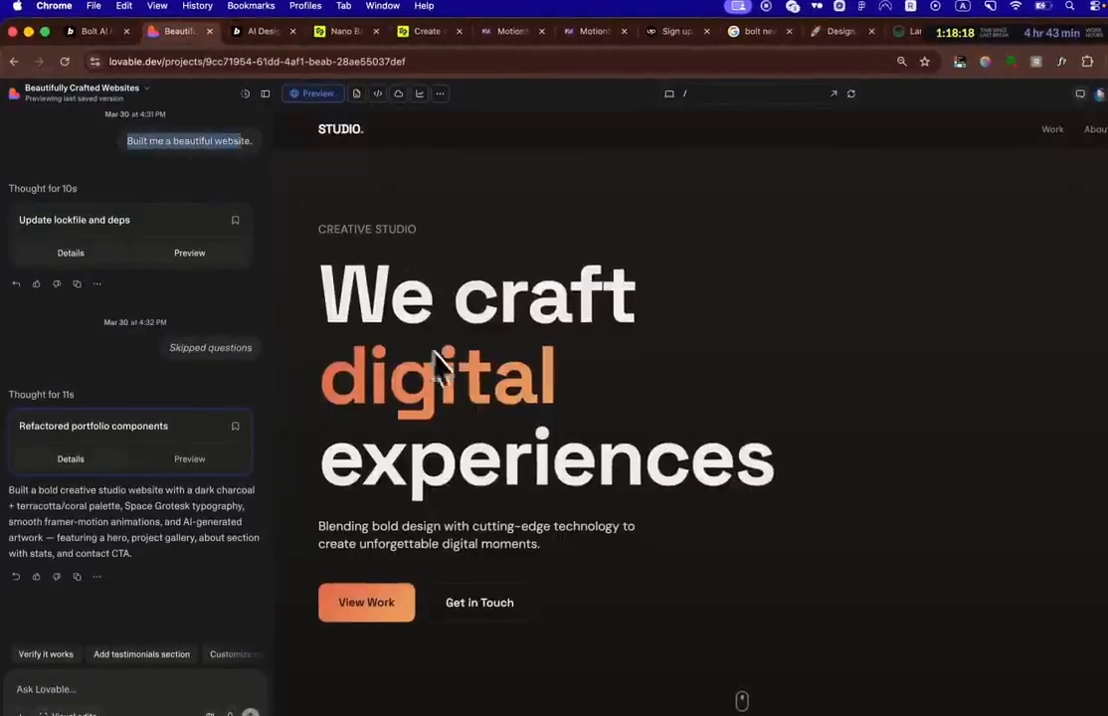
scroll(463, 348, down, 6)
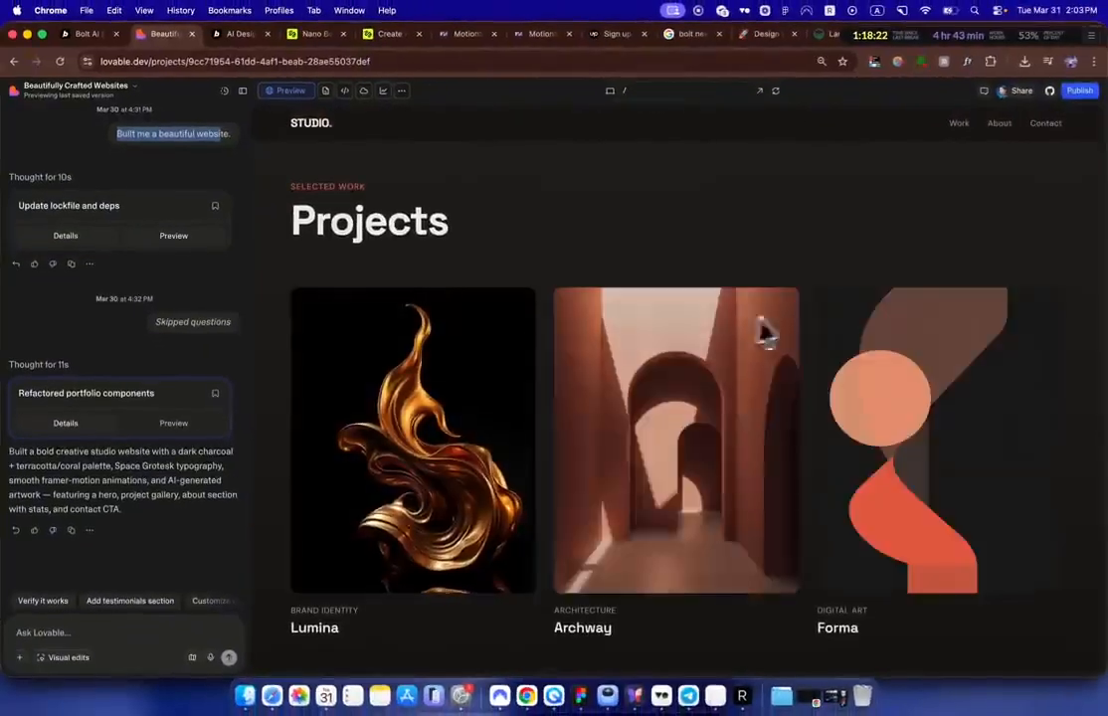
scroll(554, 465, down, 5)
scroll(554, 465, down, 3)
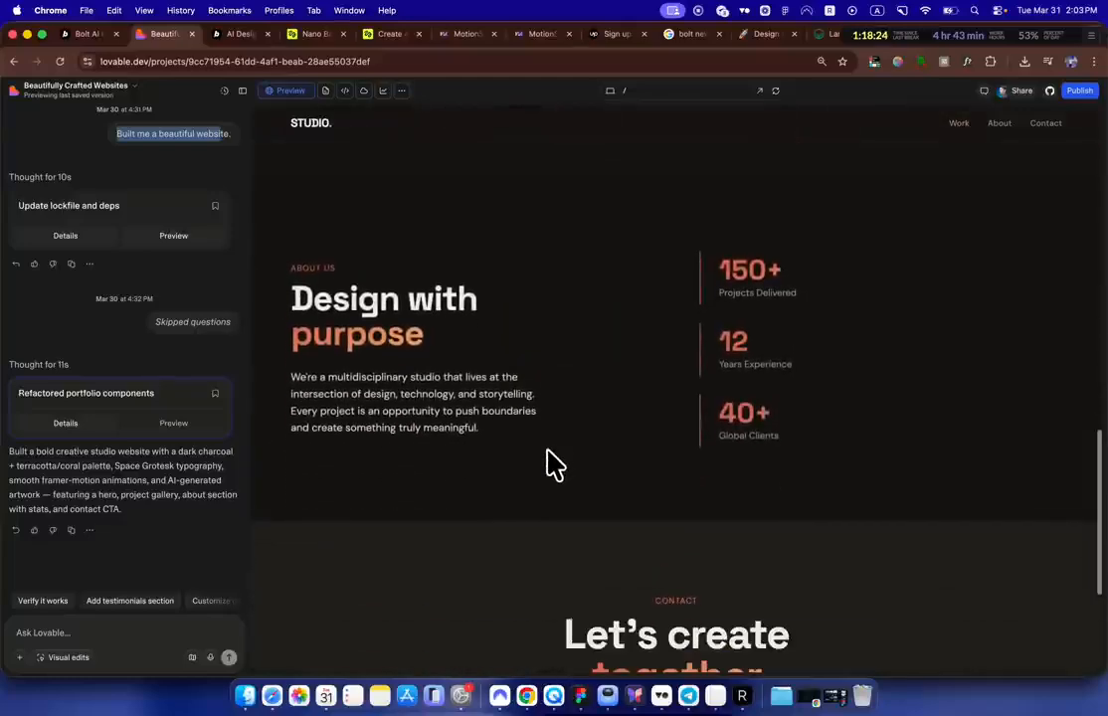
scroll(554, 463, down, 3)
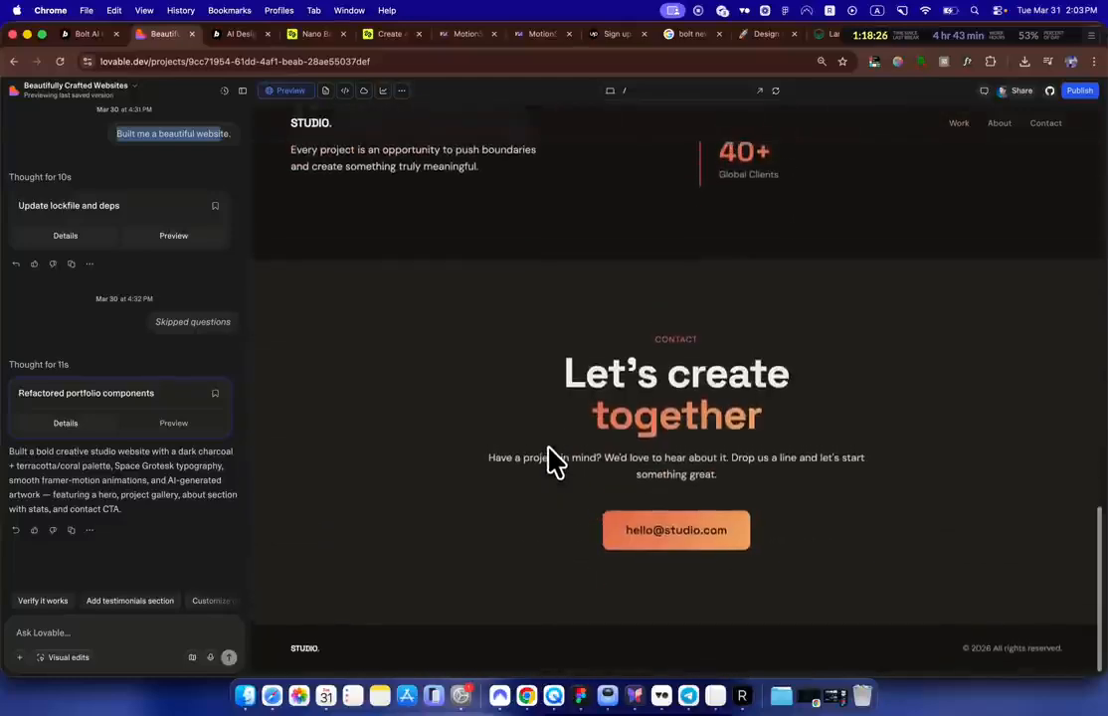
scroll(637, 353, up, 5)
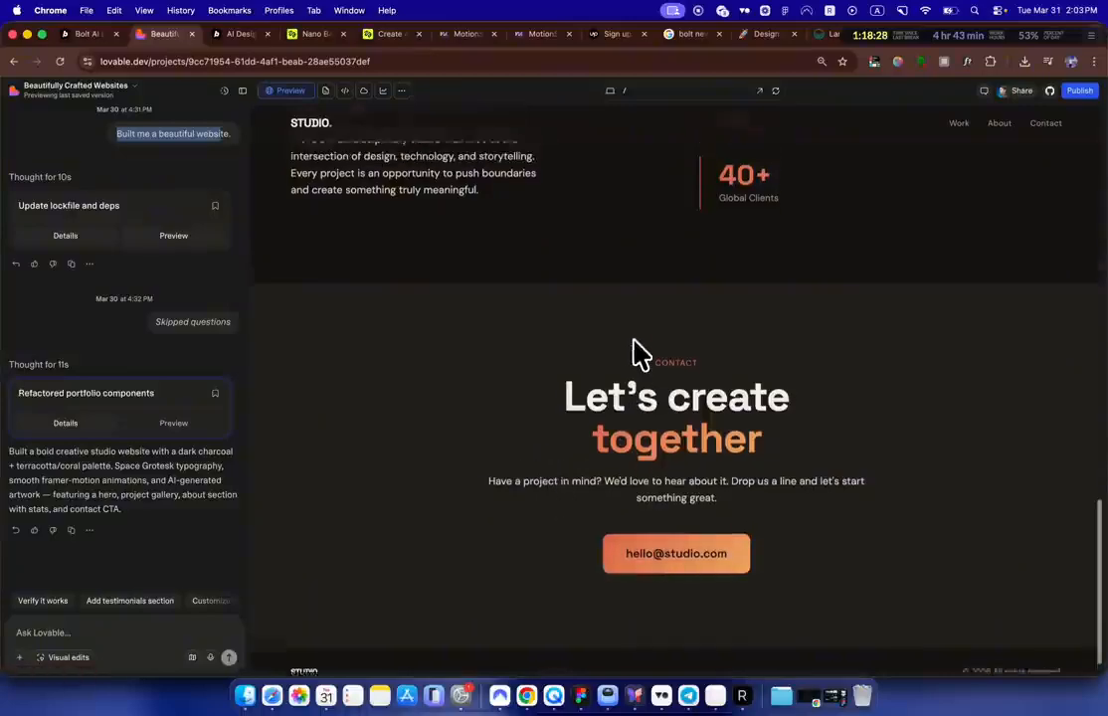
scroll(636, 353, up, 10)
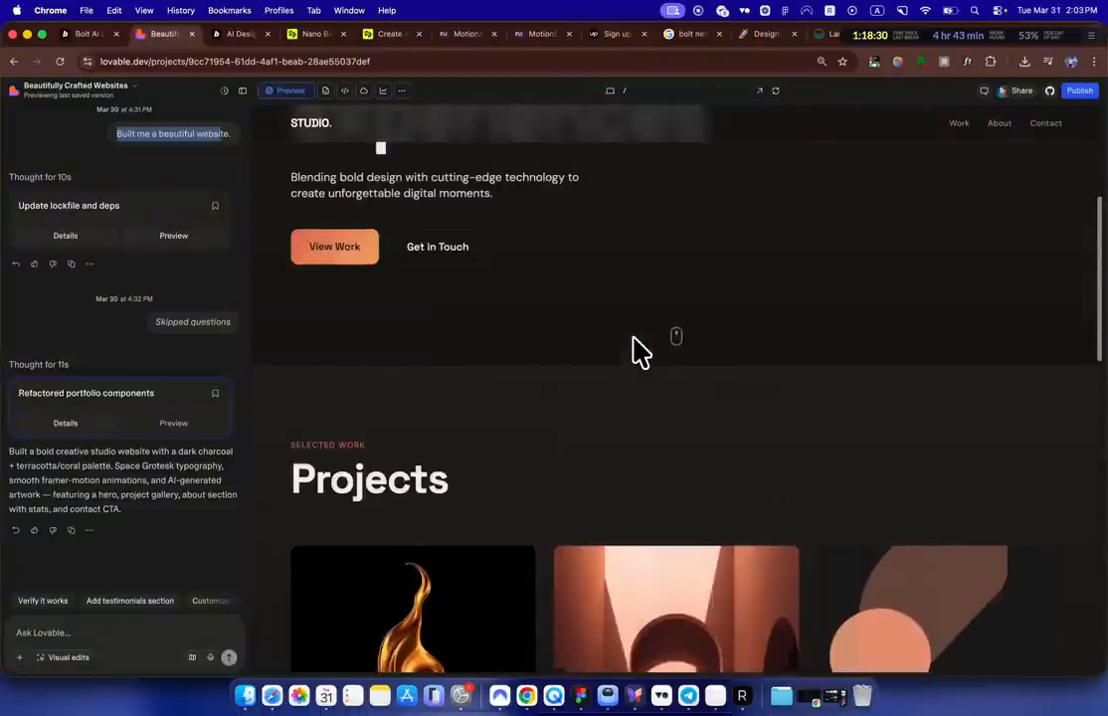
scroll(637, 351, up, 2)
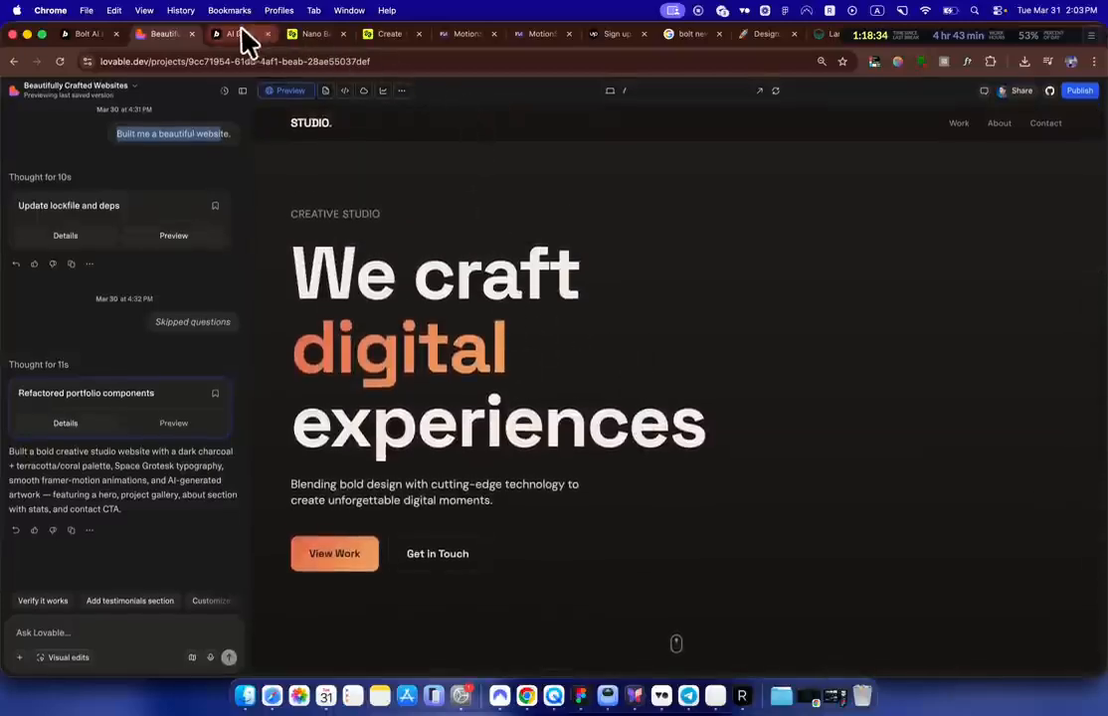
Step: Return to the AI Designer Portfolio in Bolt and submit a request to link the start a chat buttons to the designer's Calendly 30-minute page
click(239, 34)
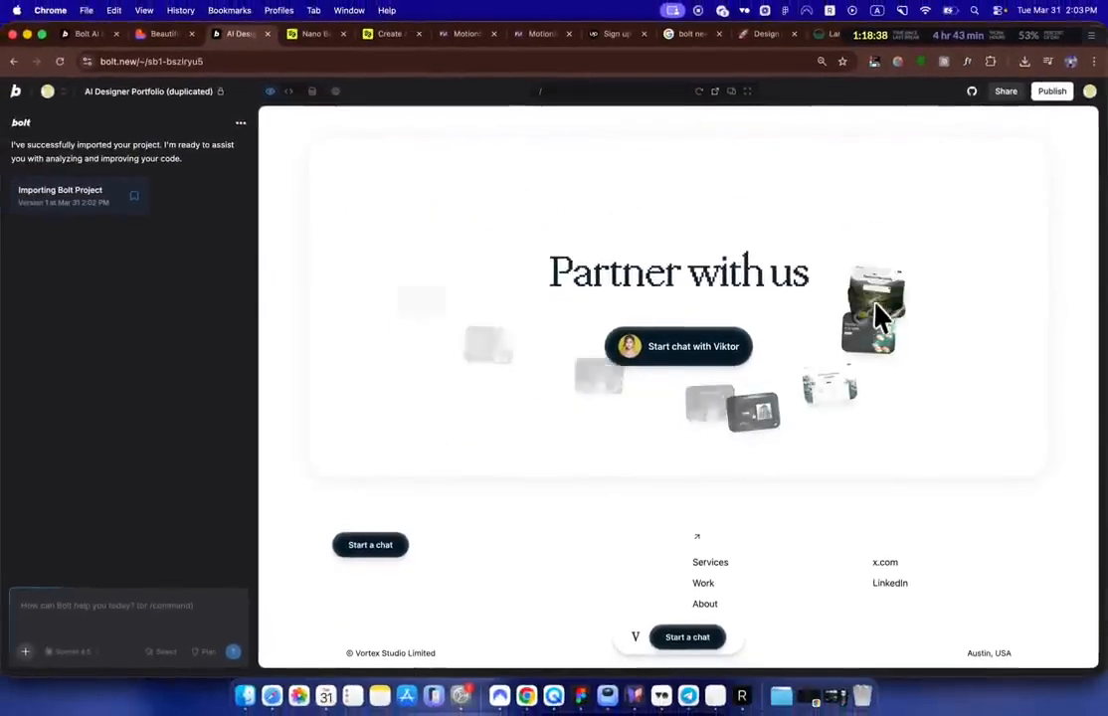
scroll(878, 306, up, 20)
scroll(880, 303, up, 15)
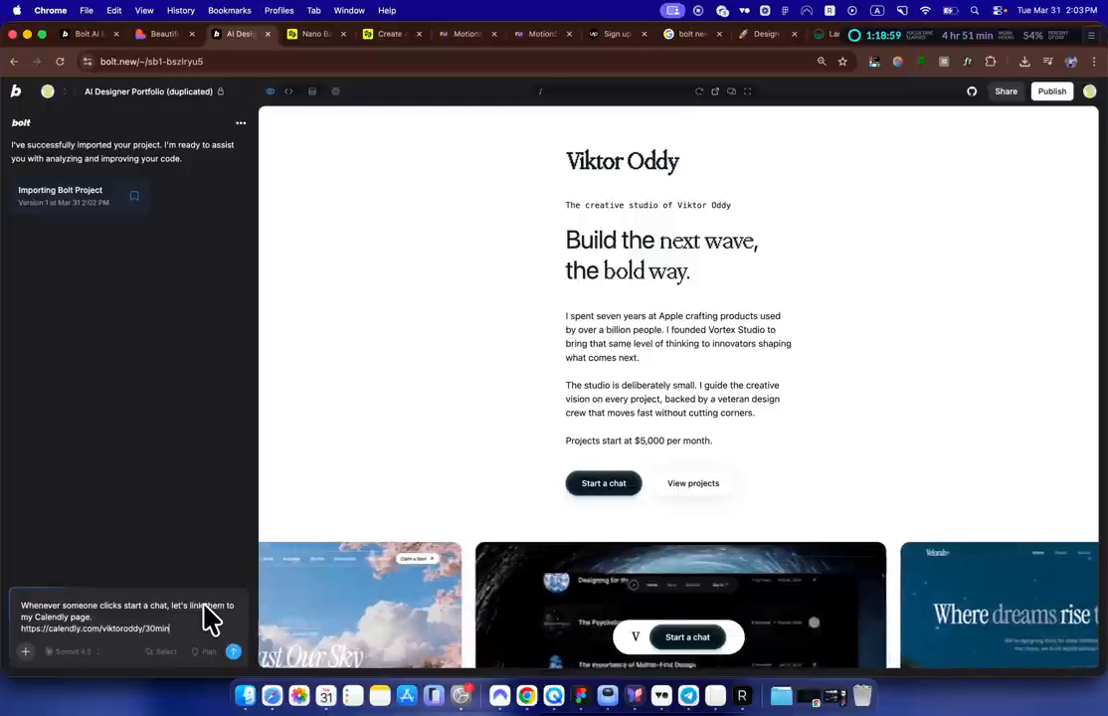
key(Return)
Step: Look over the chat buttons in the pricing cards, the partner section and the footer of the portfolio preview
scroll(597, 493, down, 10)
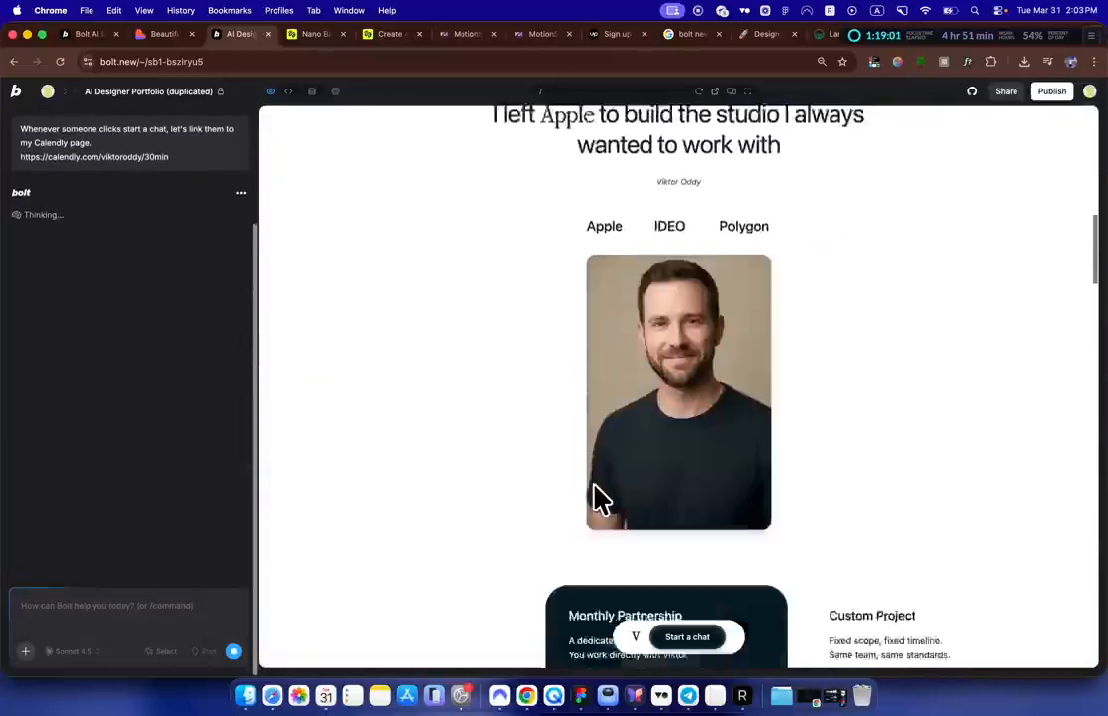
scroll(597, 498, down, 3)
scroll(662, 534, down, 10)
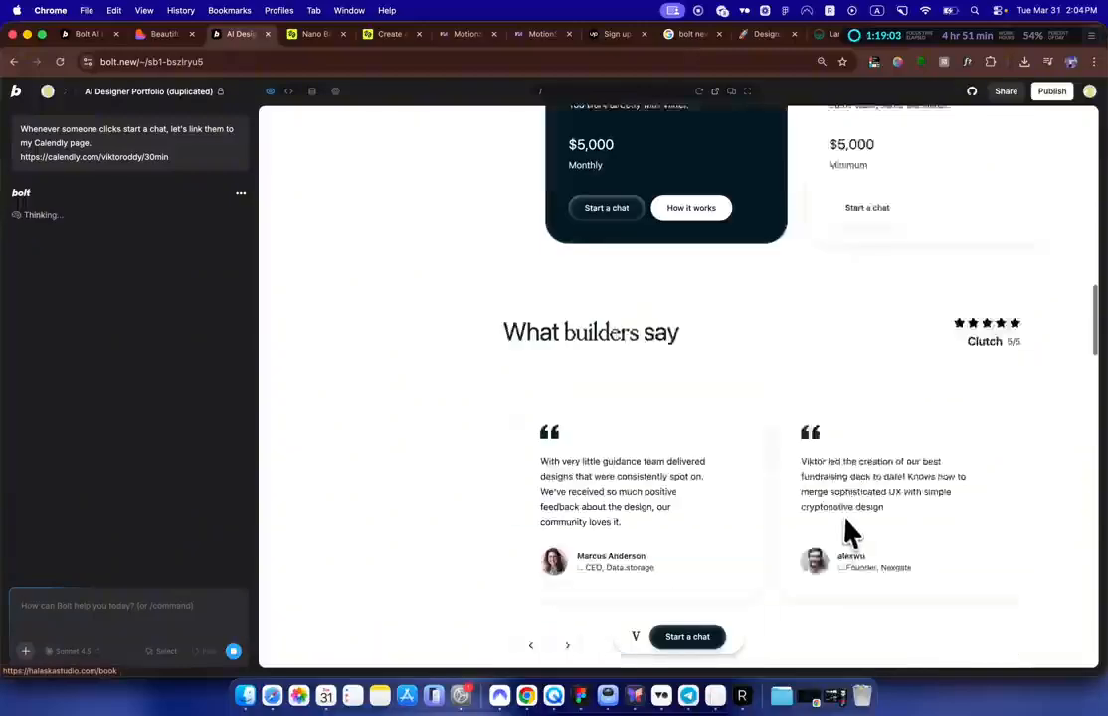
scroll(688, 655, down, 7)
scroll(680, 370, down, 15)
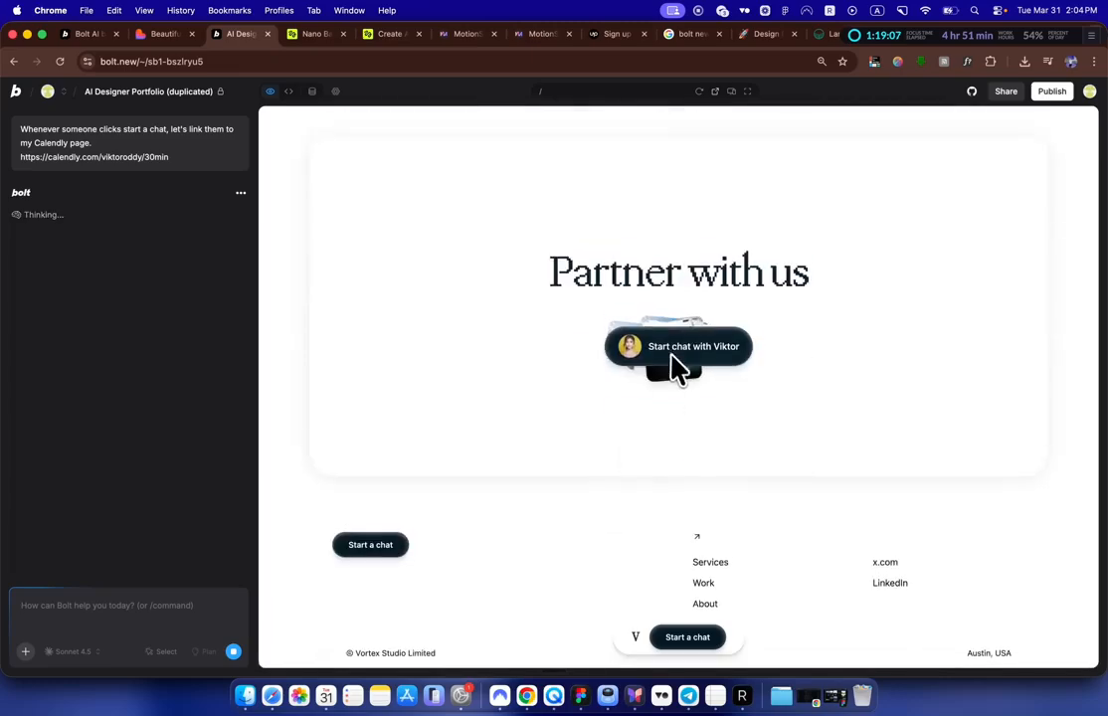
scroll(507, 446, up, 20)
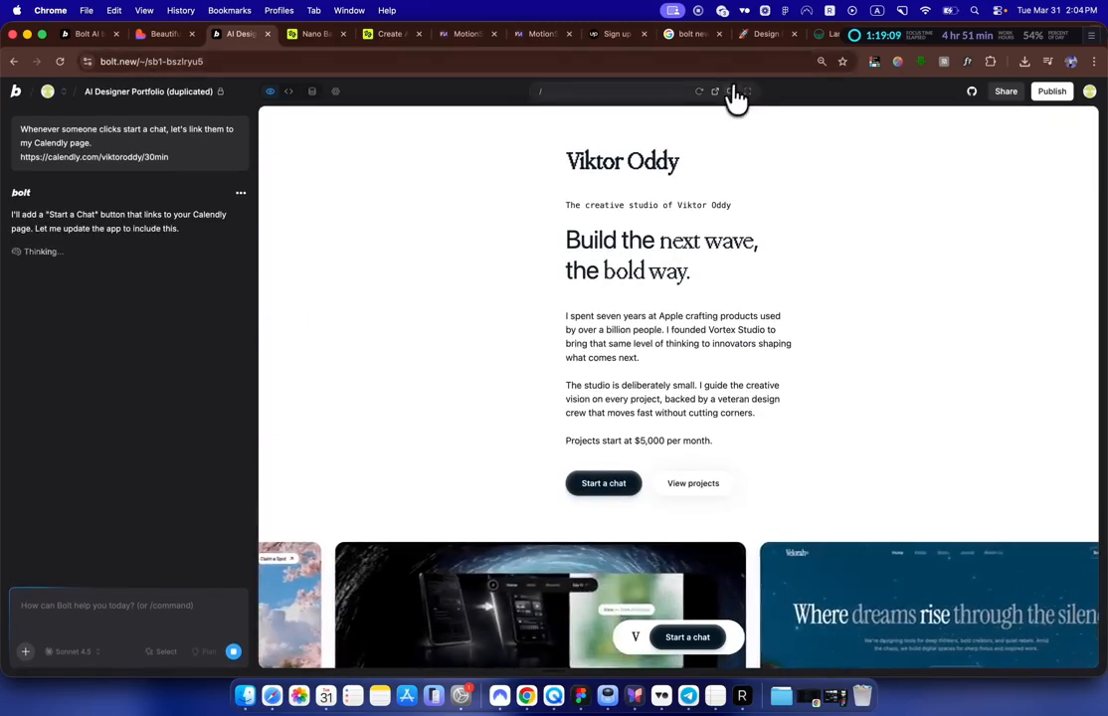
Step: Show the portfolio in the iPhone 17 device preview and examine its hero text and project showcase
click(731, 92)
scroll(656, 323, down, 2)
scroll(633, 334, up, 2)
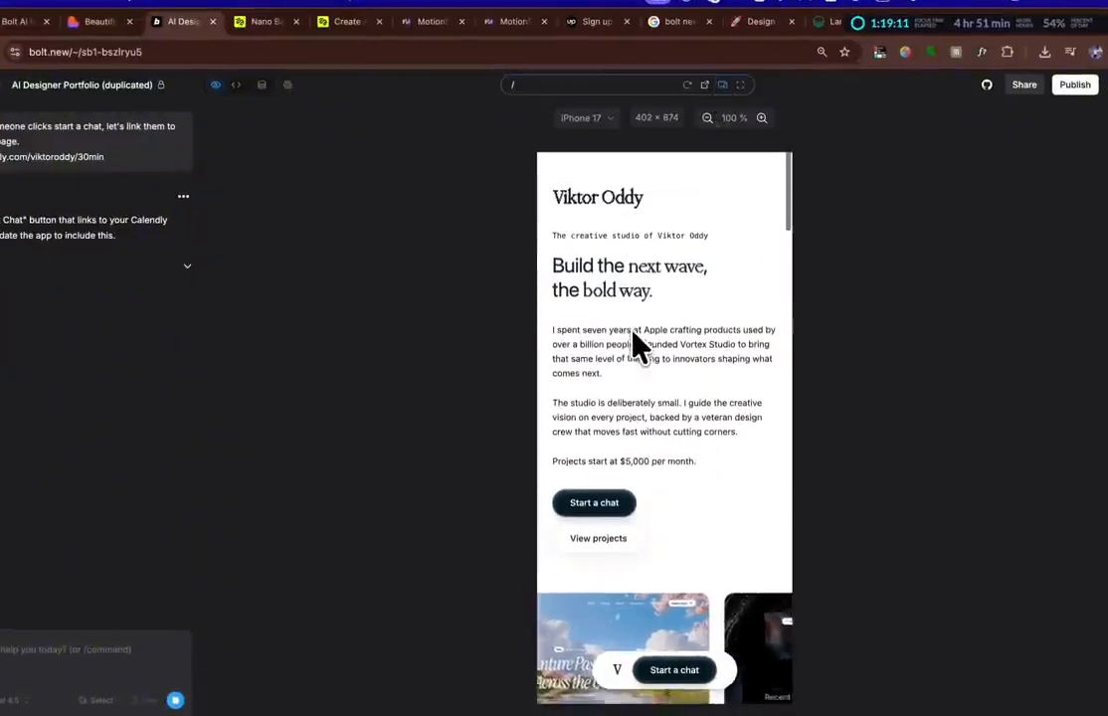
scroll(634, 335, down, 5)
scroll(633, 334, up, 2)
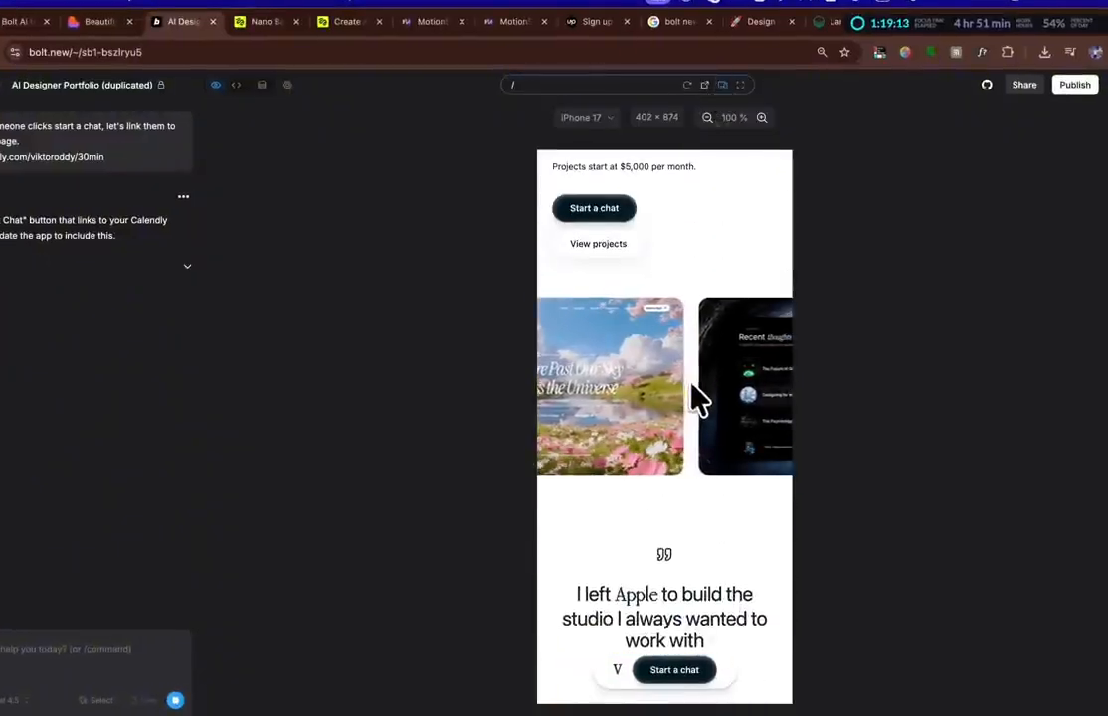
click(723, 86)
click(723, 88)
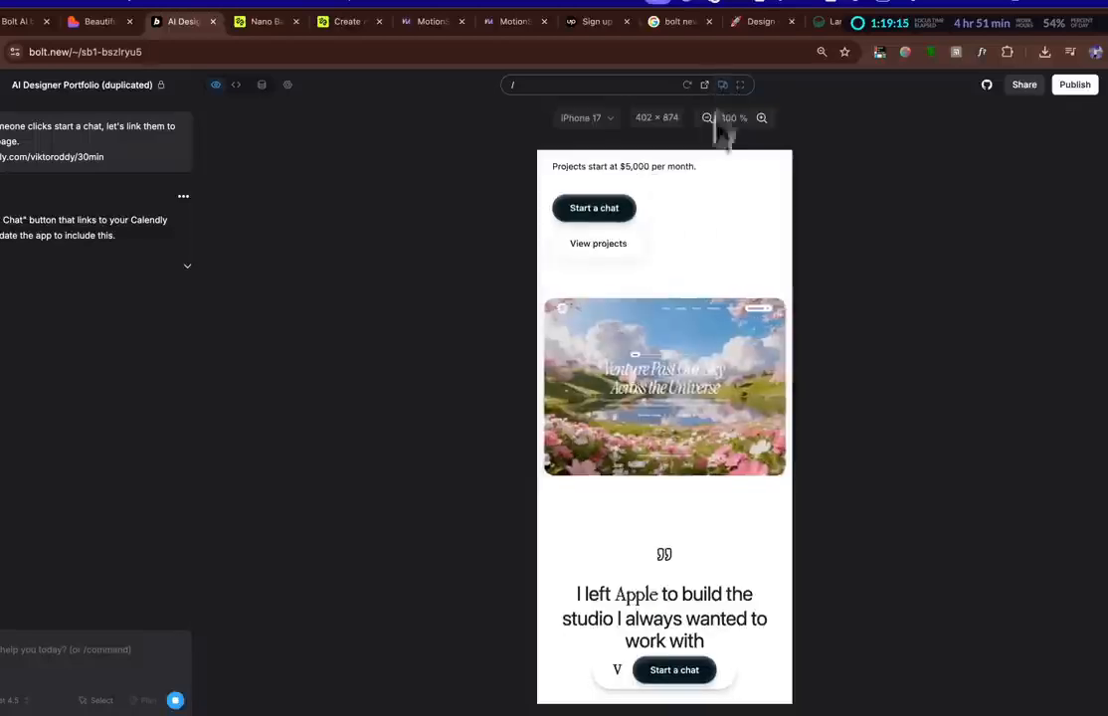
Step: Examine the pricing cards, testimonials carousel, partner section and footer in the mobile preview, and return to the full-width preview
scroll(666, 363, down, 8)
scroll(668, 373, down, 10)
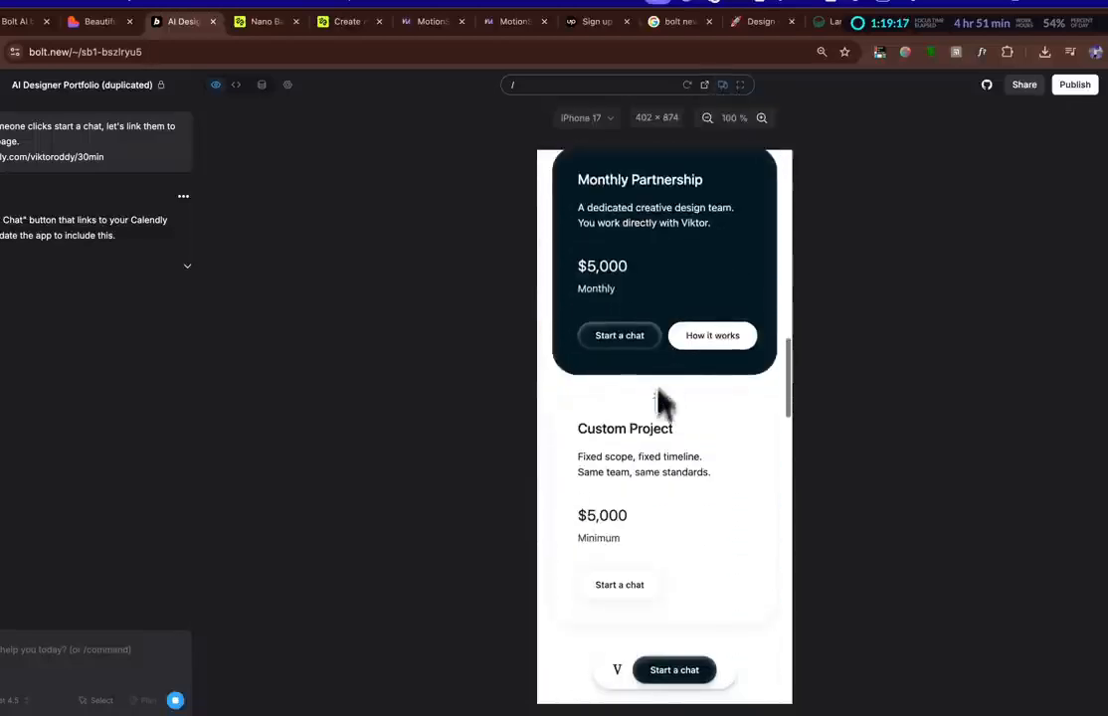
click(610, 377)
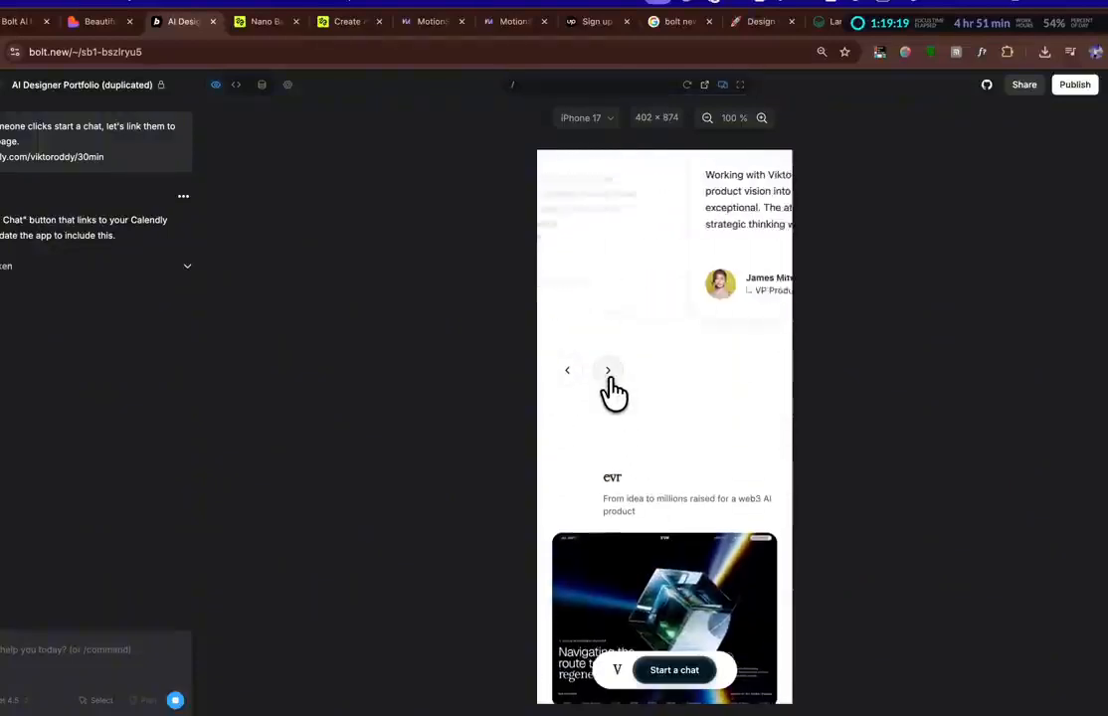
scroll(618, 418, down, 10)
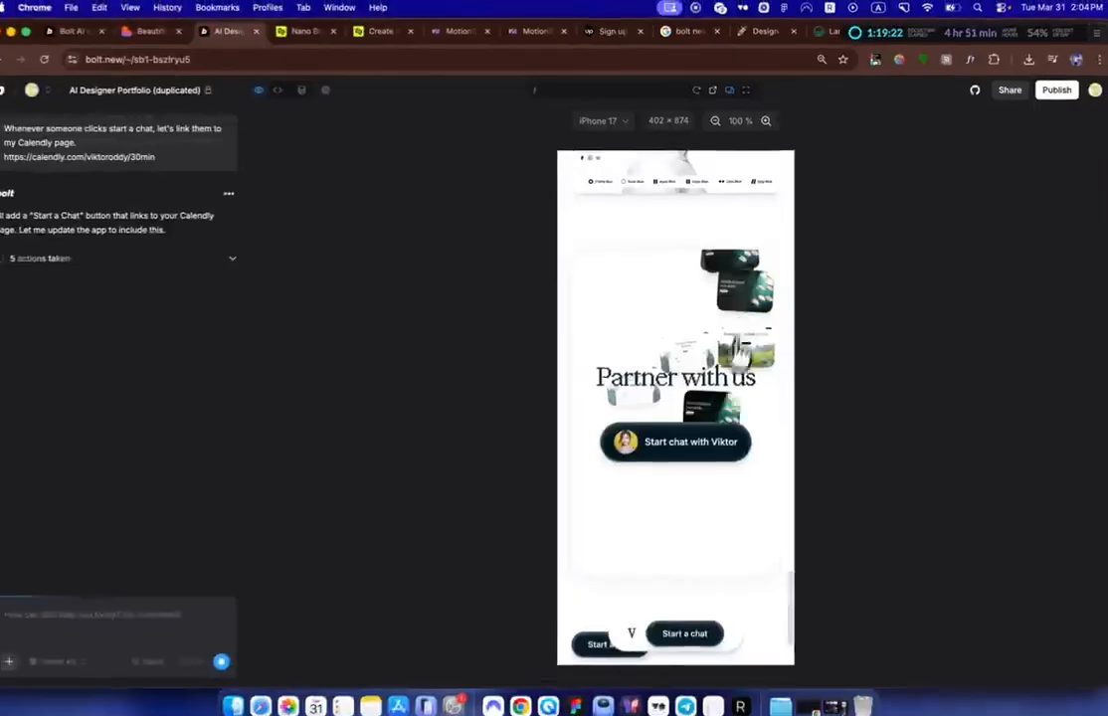
scroll(686, 461, down, 5)
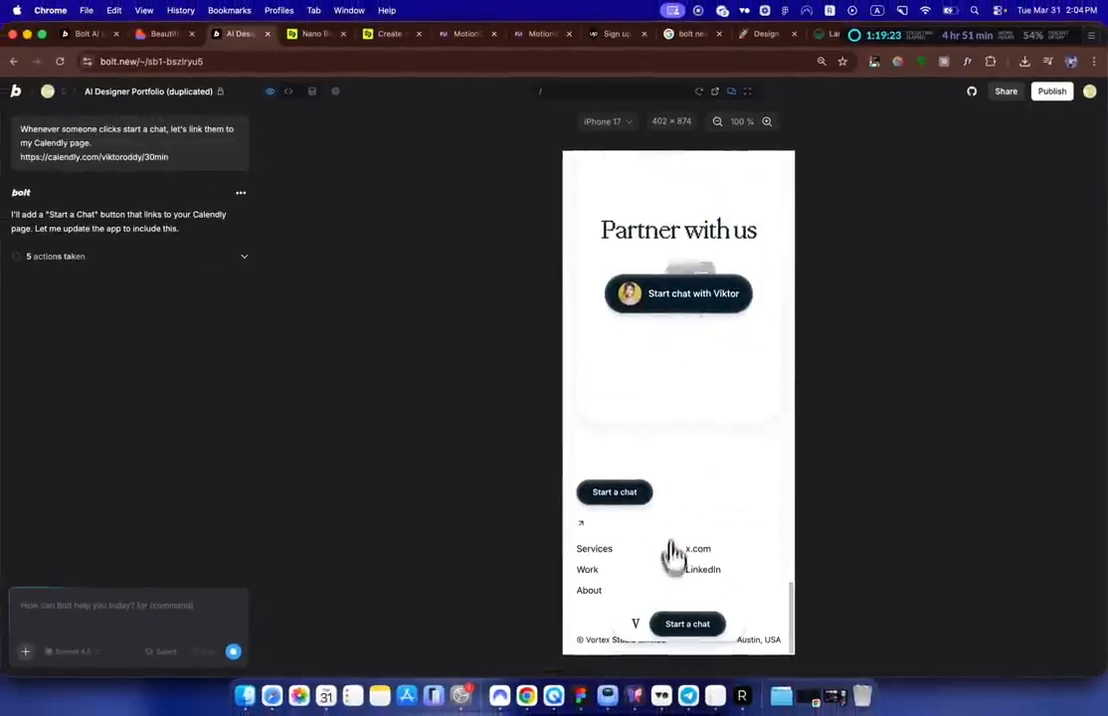
scroll(694, 295, up, 20)
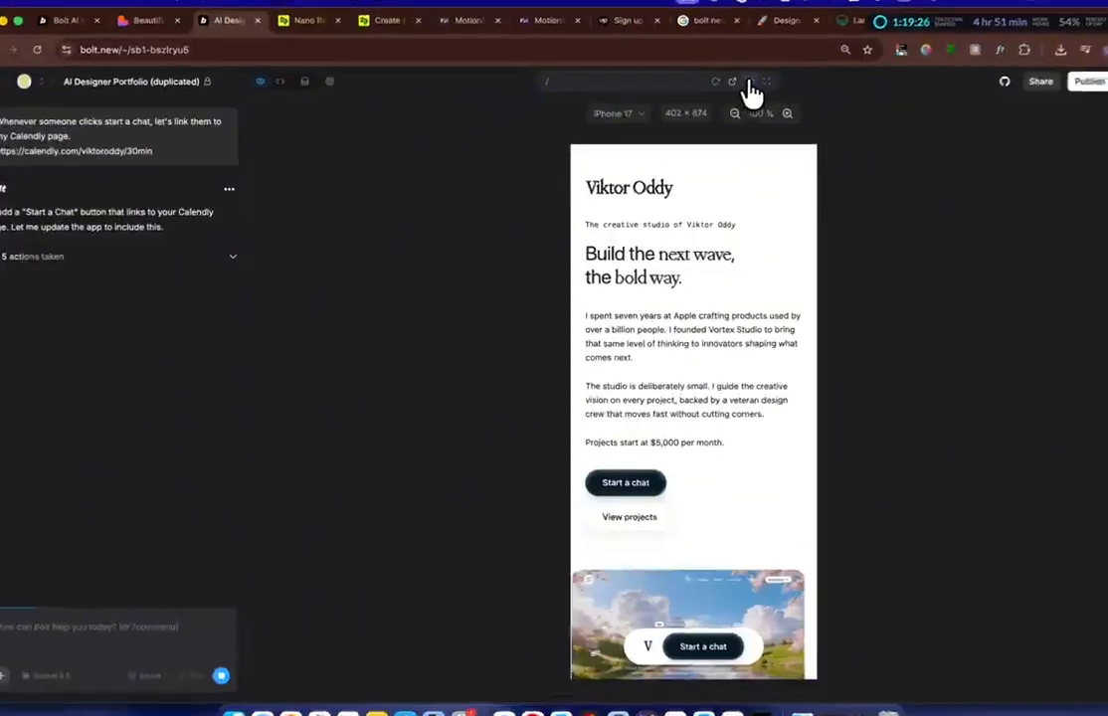
click(750, 83)
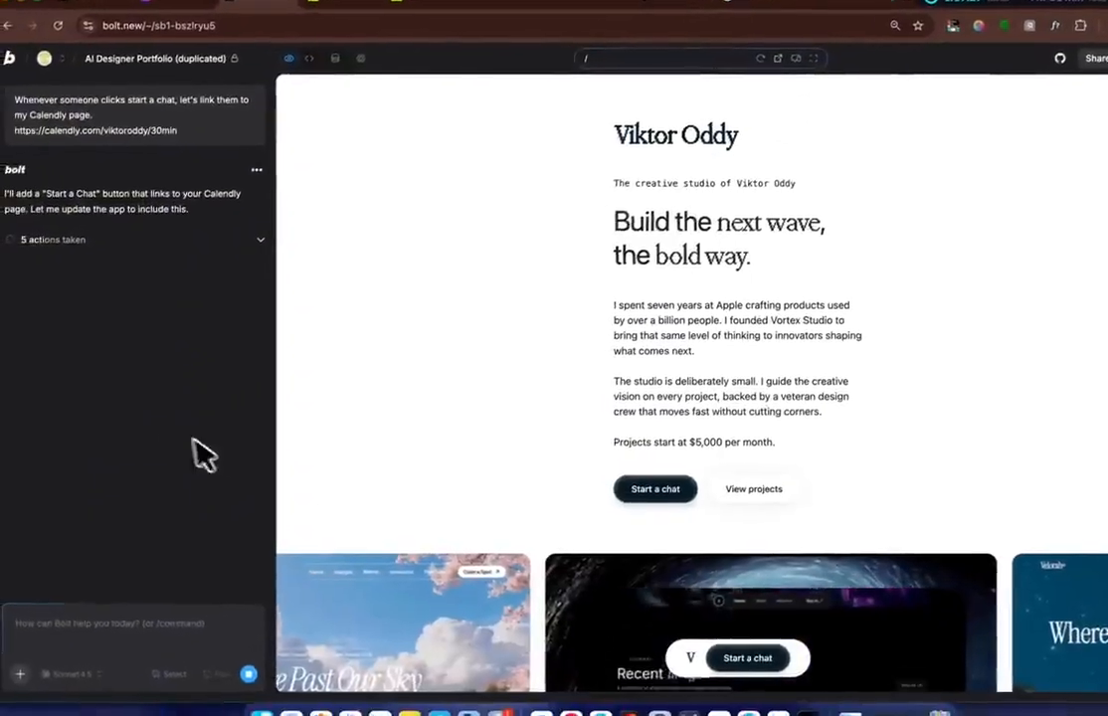
Step: Draft the request "Change my picture to be here." and attach the designer's photo from Finder to it
click(70, 635)
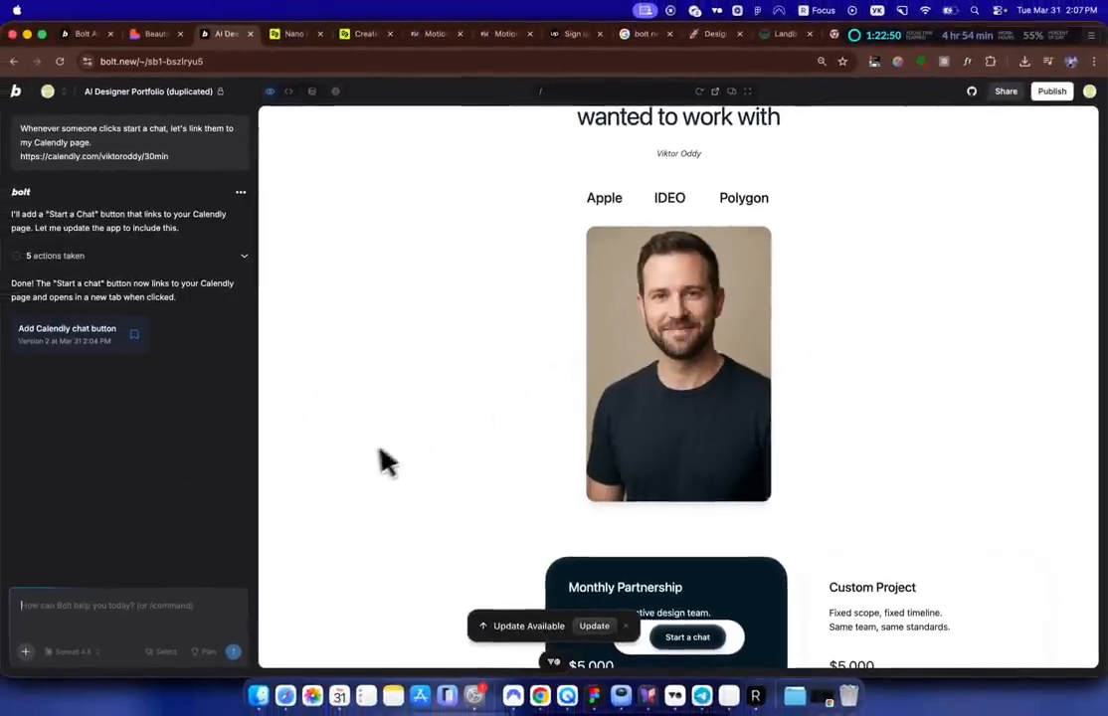
click(81, 605)
text(Change my picture to be here.)
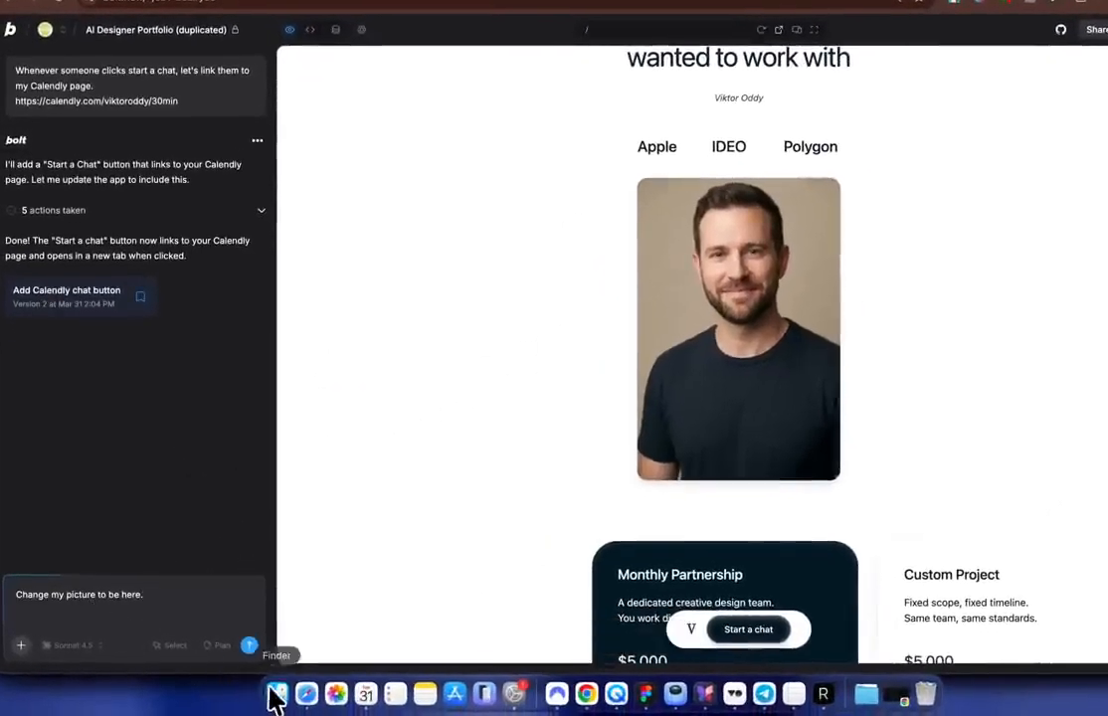
click(261, 696)
drag(1054, 213, 169, 621)
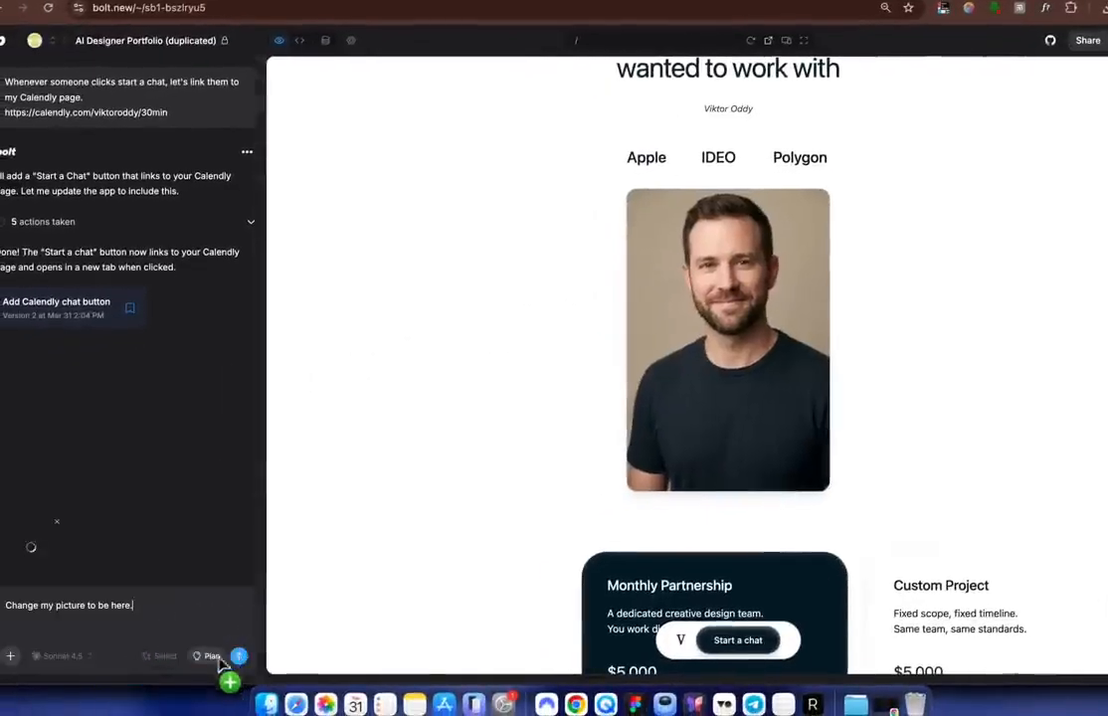
Step: Select the portrait's img element above the pricing cards as the target of the picture change request
click(163, 656)
click(790, 294)
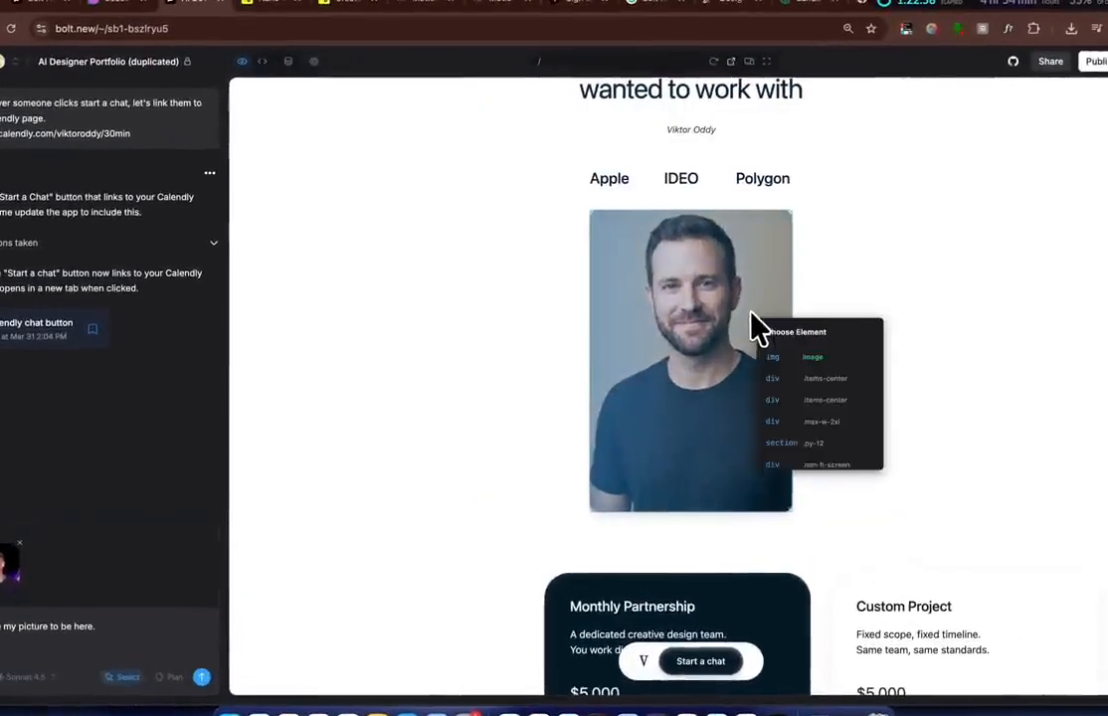
click(801, 358)
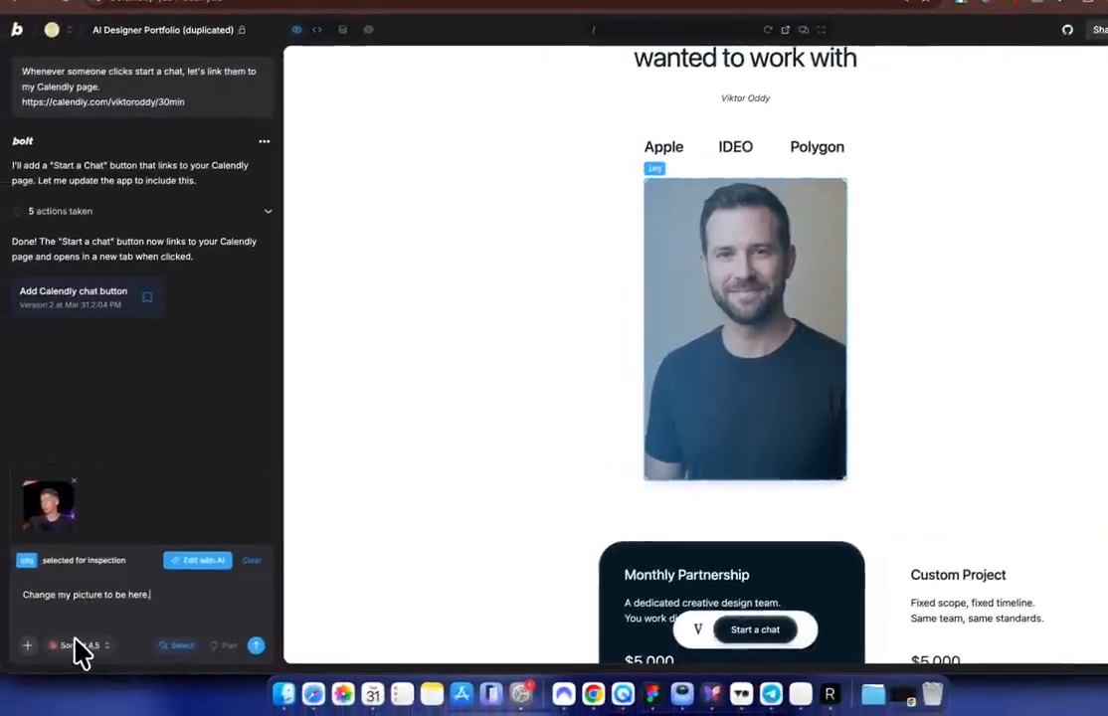
Step: Switch the model to Opus 4.6 and submit the picture change request
click(24, 676)
click(89, 578)
click(225, 610)
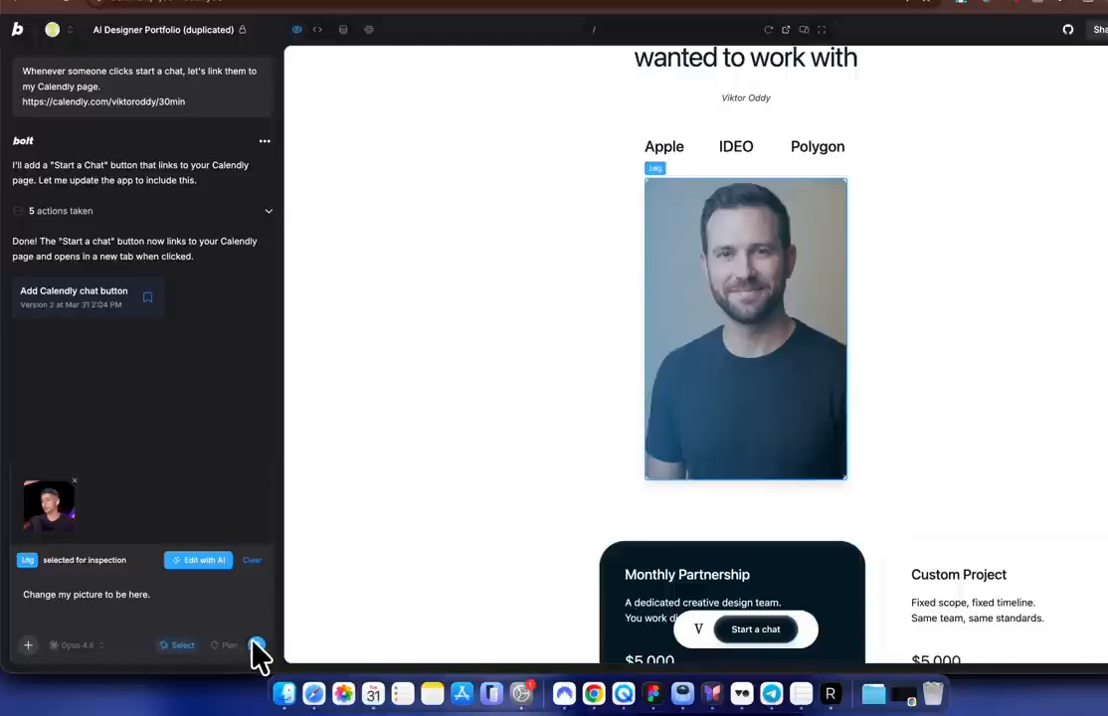
Step: Submit the picture change request, test the hero's Start a chat button, and close the Calendly page it opens
click(255, 645)
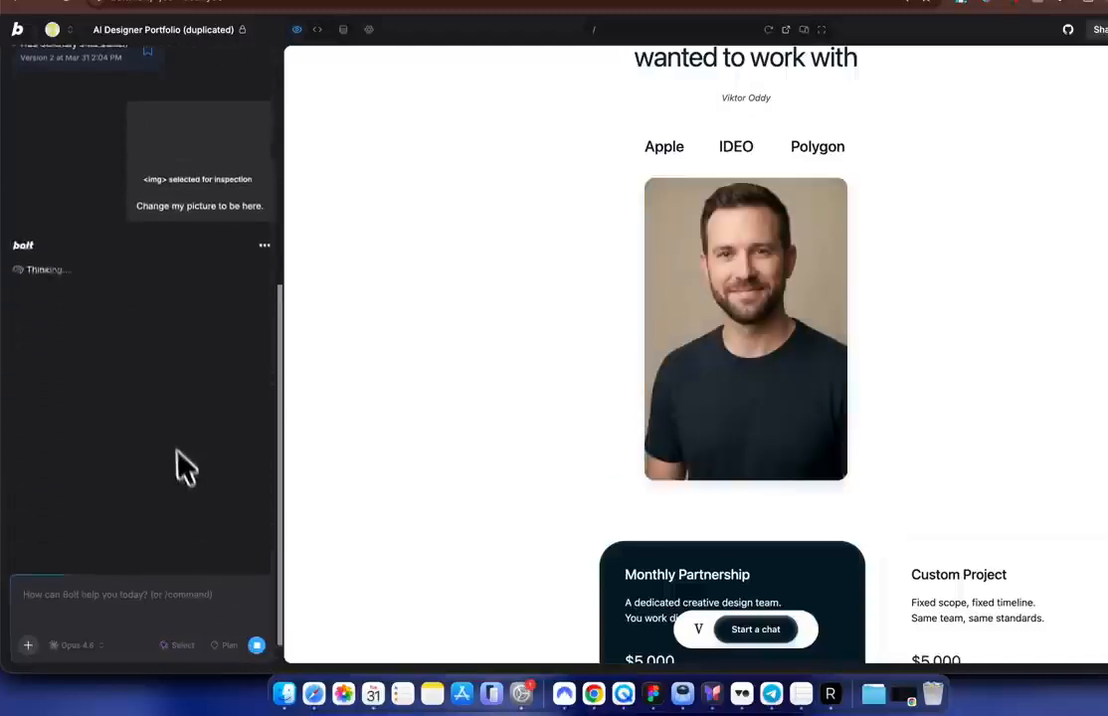
scroll(358, 447, up, 5)
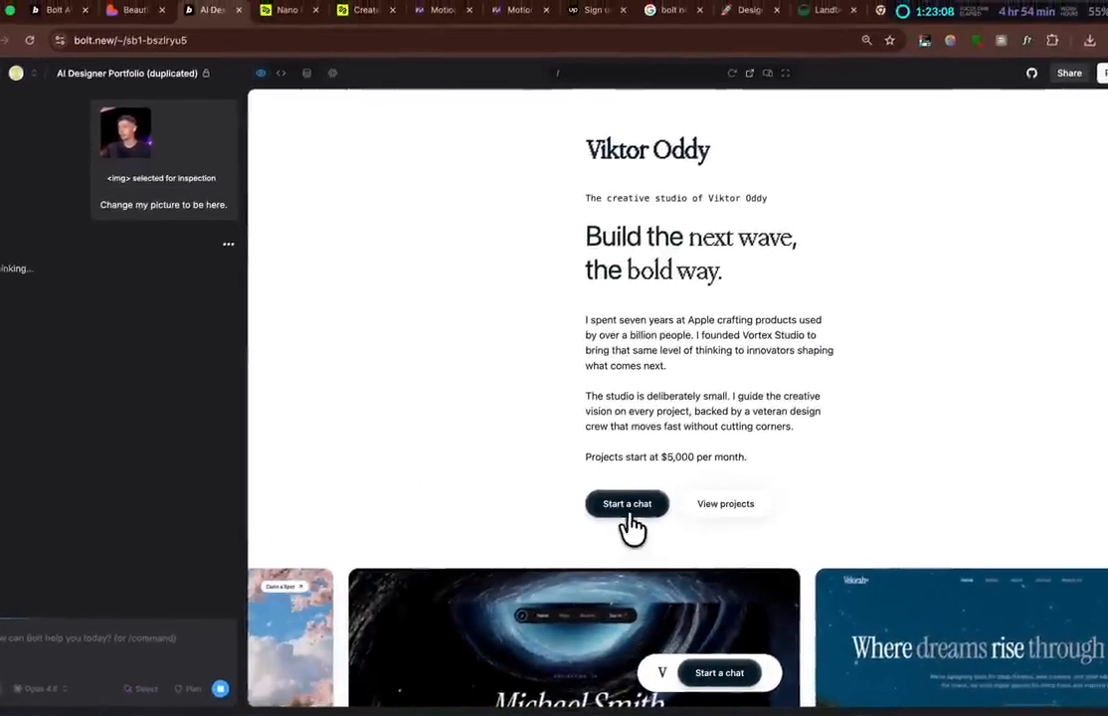
click(663, 414)
click(212, 15)
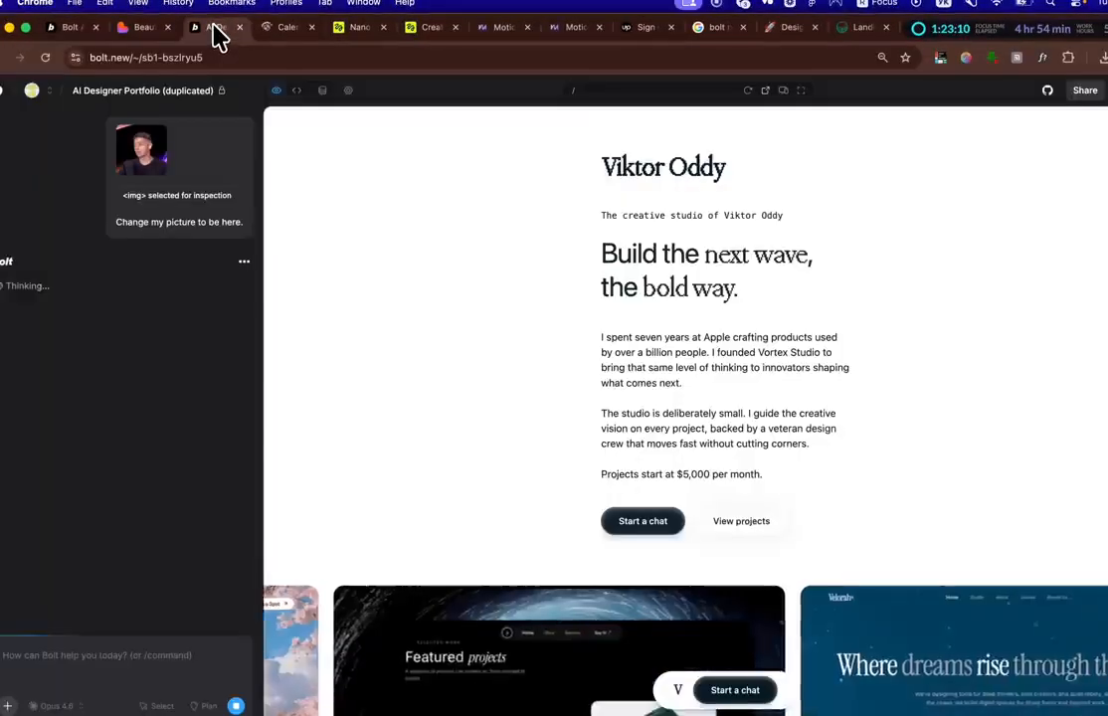
click(289, 29)
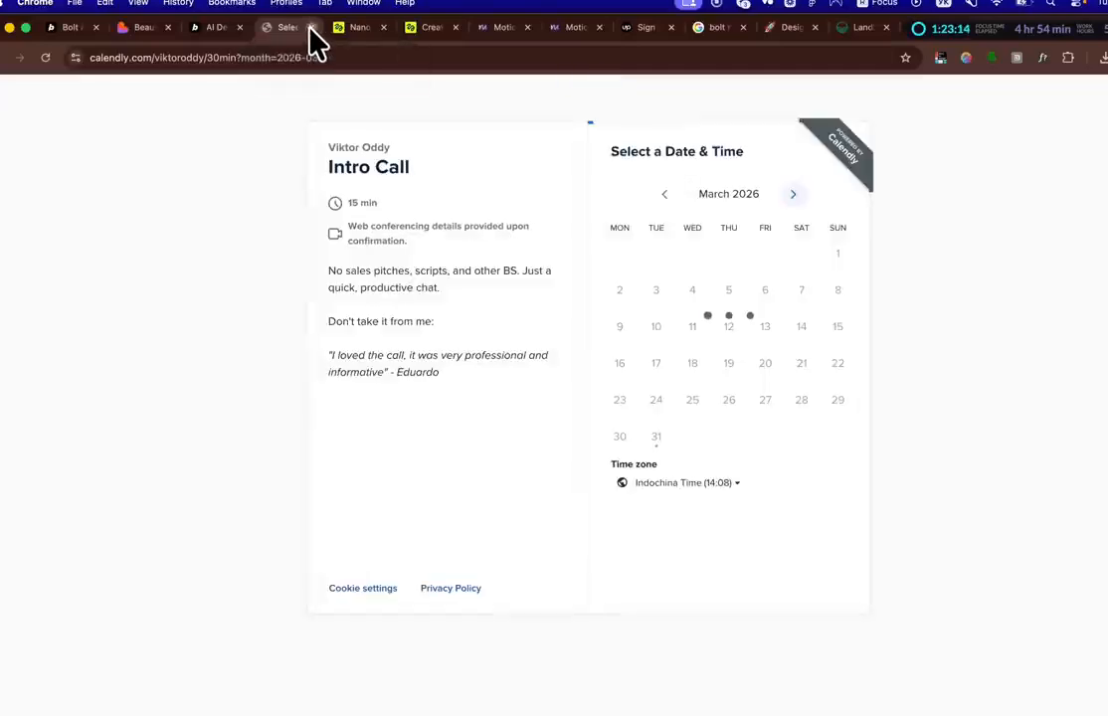
click(312, 28)
Step: Check the portrait and footer in the preview, and request pasting the designer's image into the footer's start chat button too
scroll(474, 343, down, 2)
scroll(474, 345, down, 10)
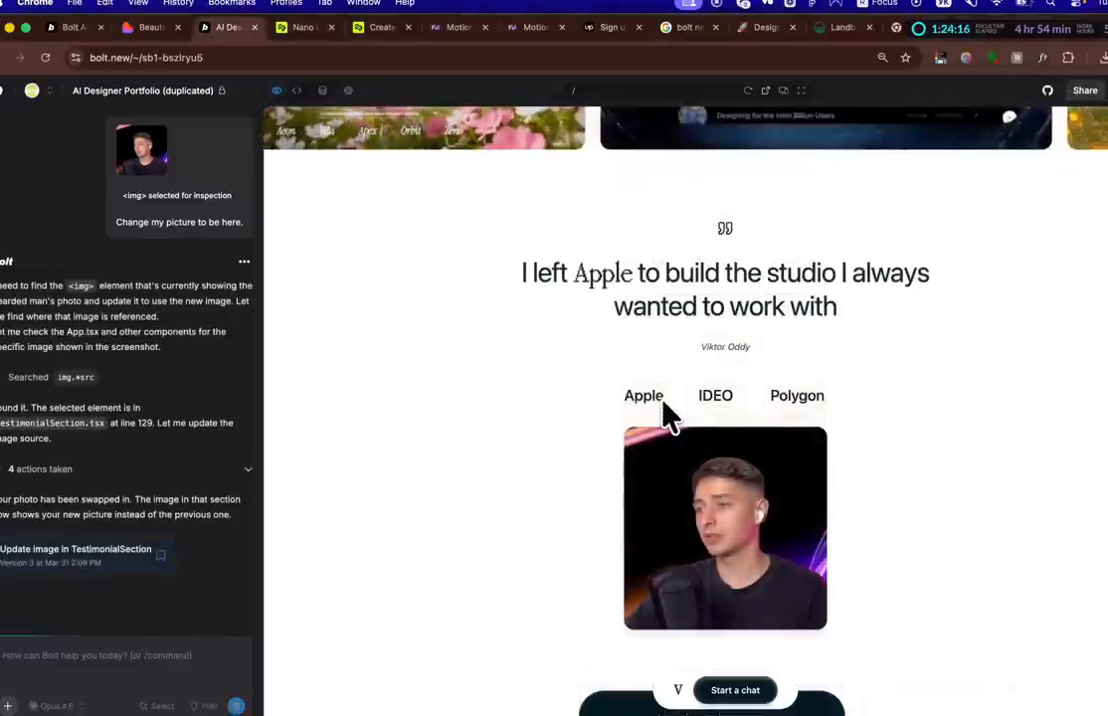
scroll(612, 375, down, 10)
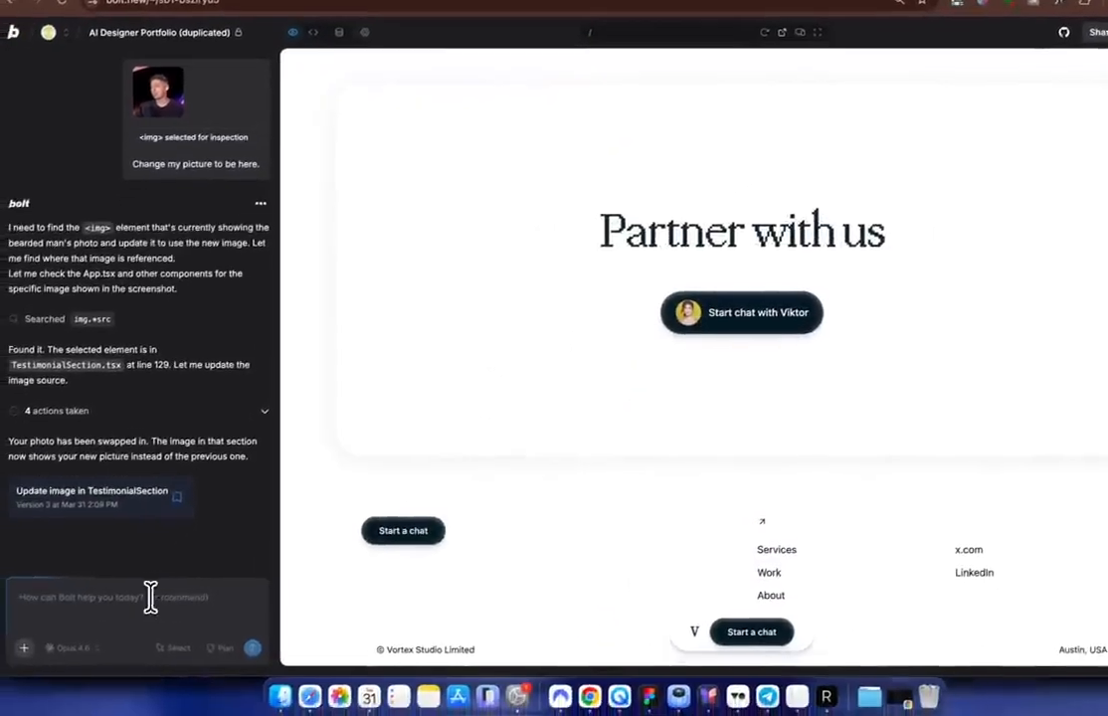
click(130, 613)
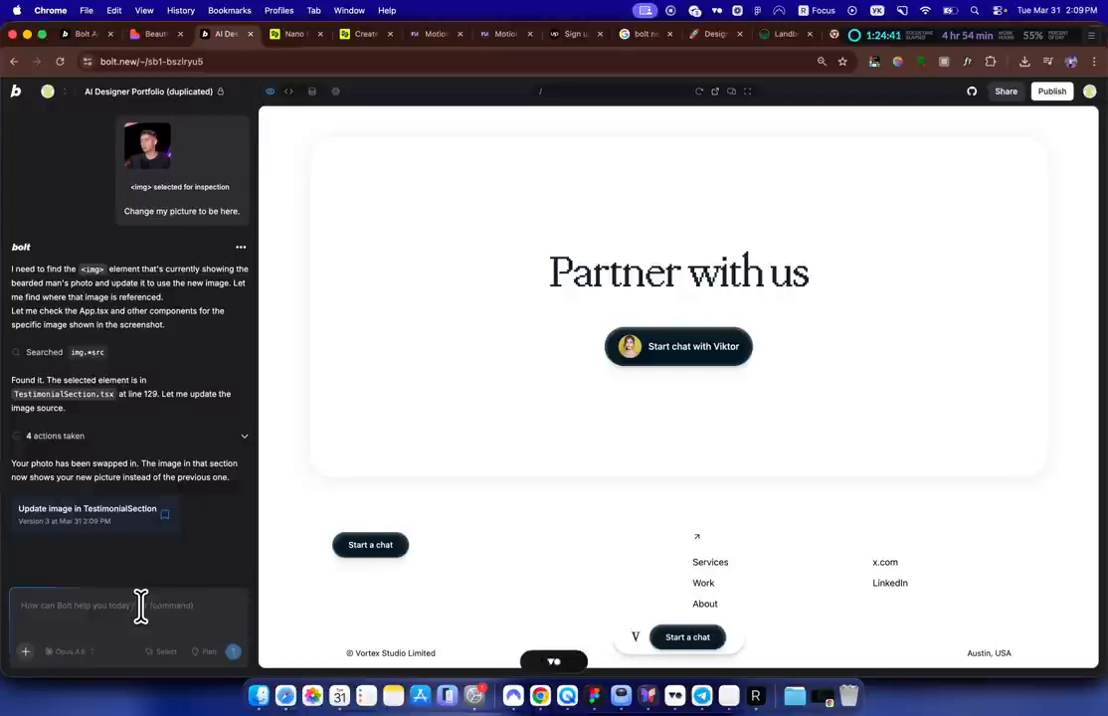
text(Also in the footer there is a star chat with Viktor button and let's paste my image also in that button.)
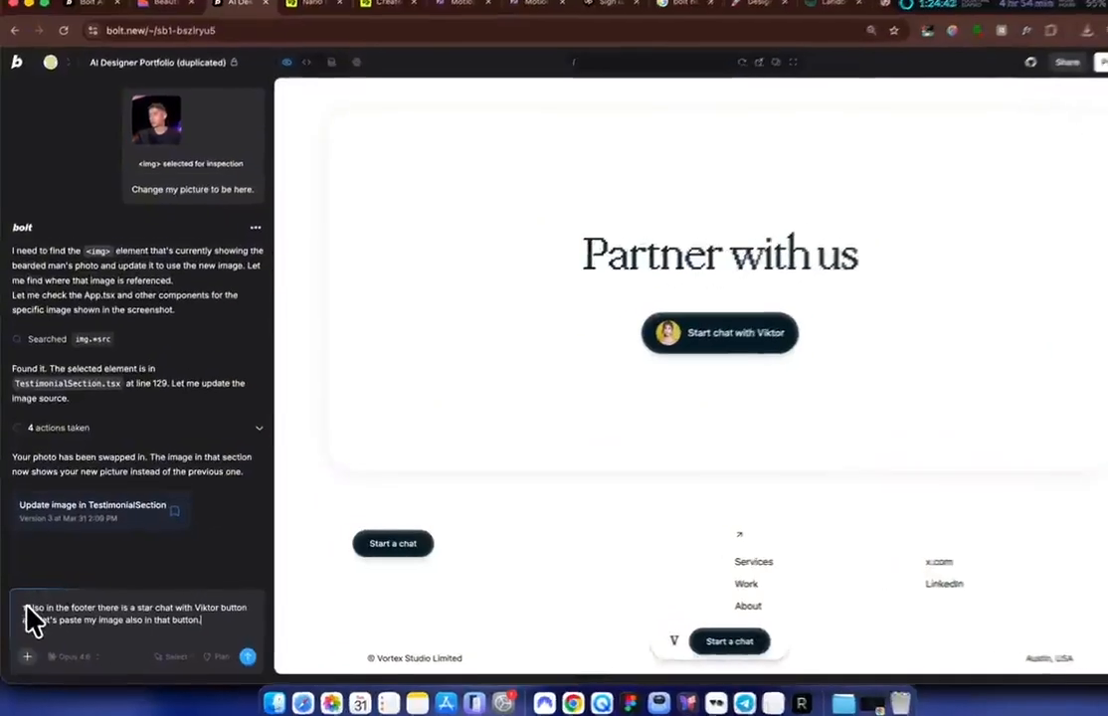
key(Return)
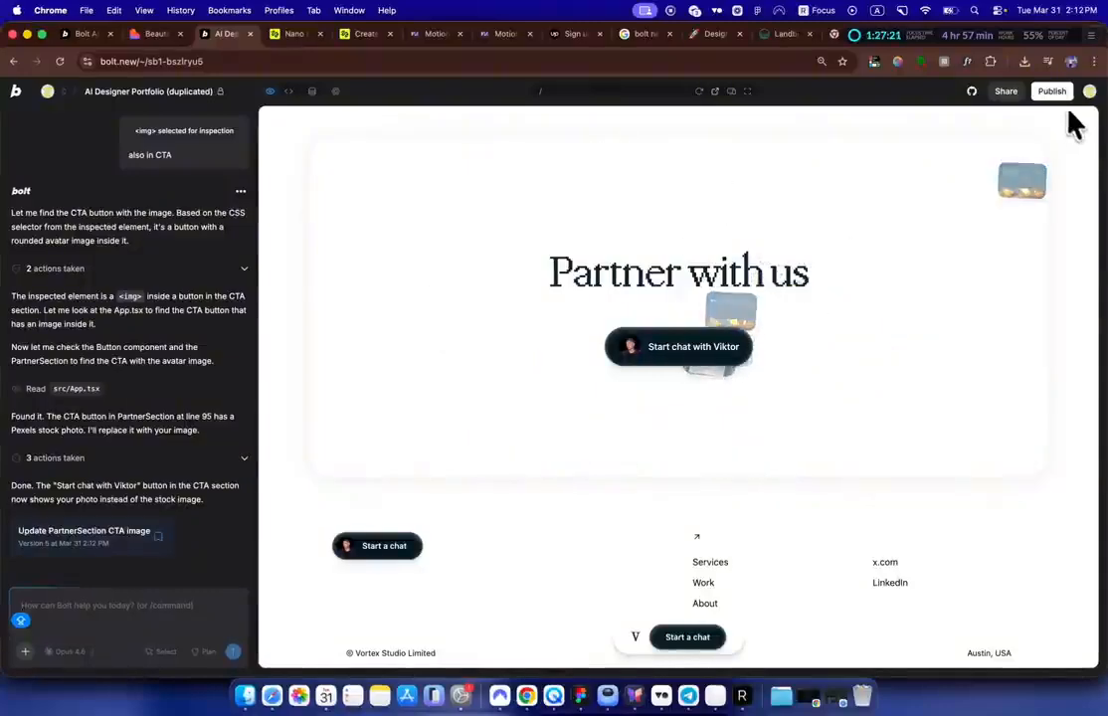
Step: Publish the project and open the form for connecting an already owned custom domain
click(1052, 91)
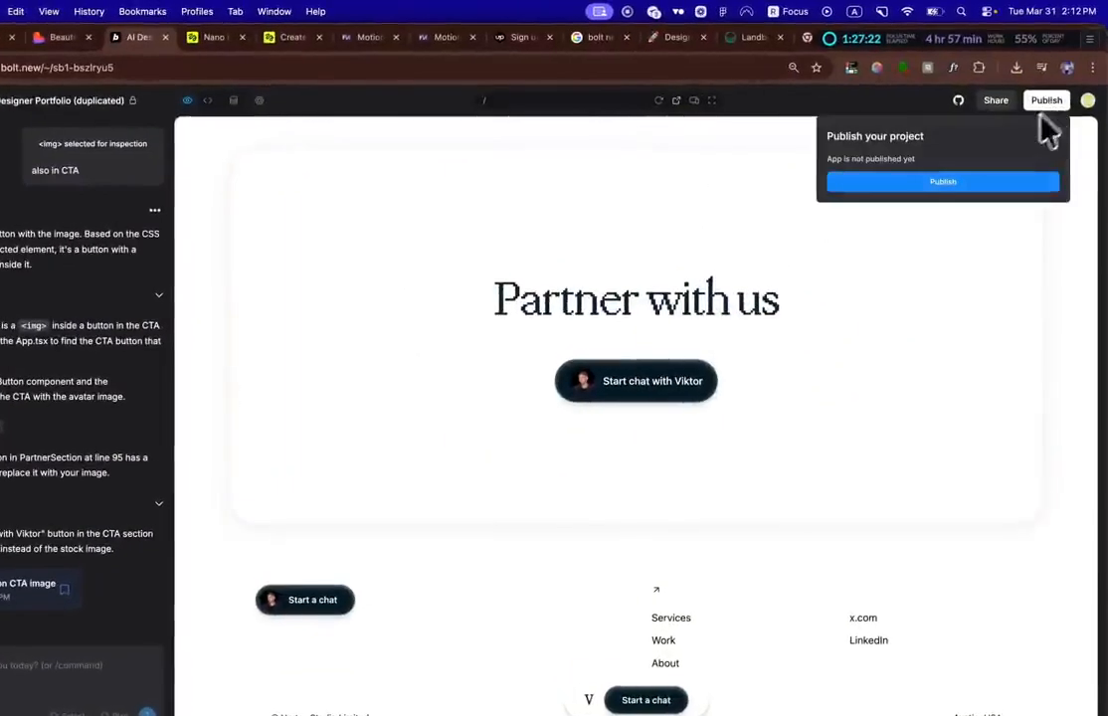
click(954, 199)
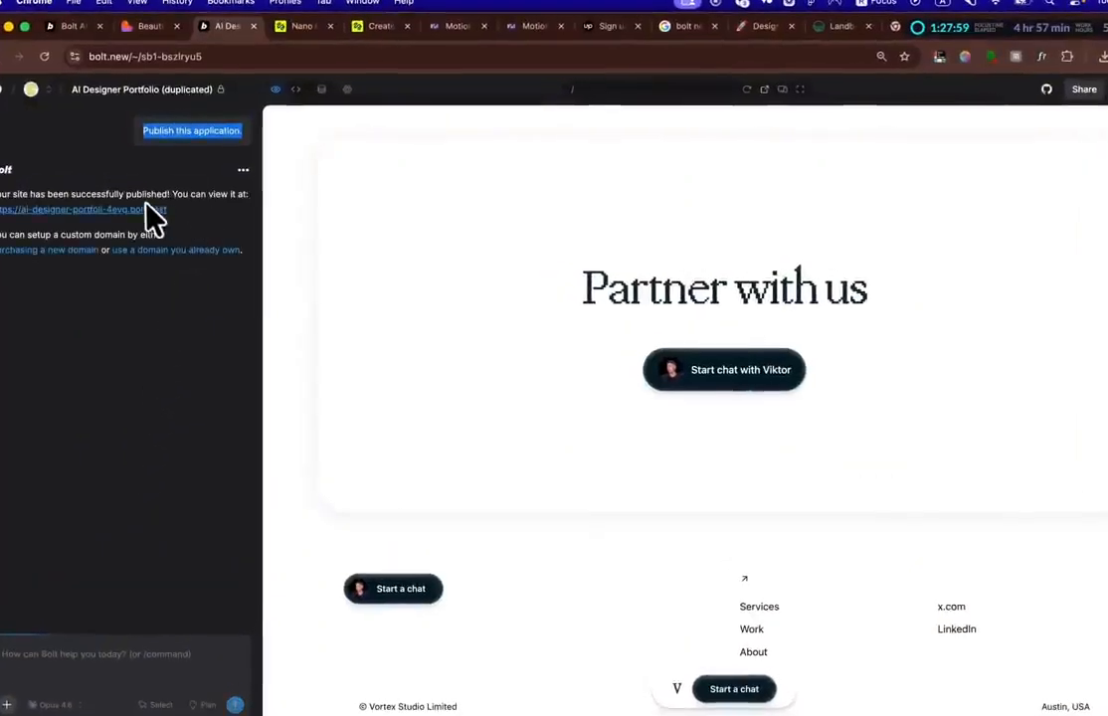
click(1107, 94)
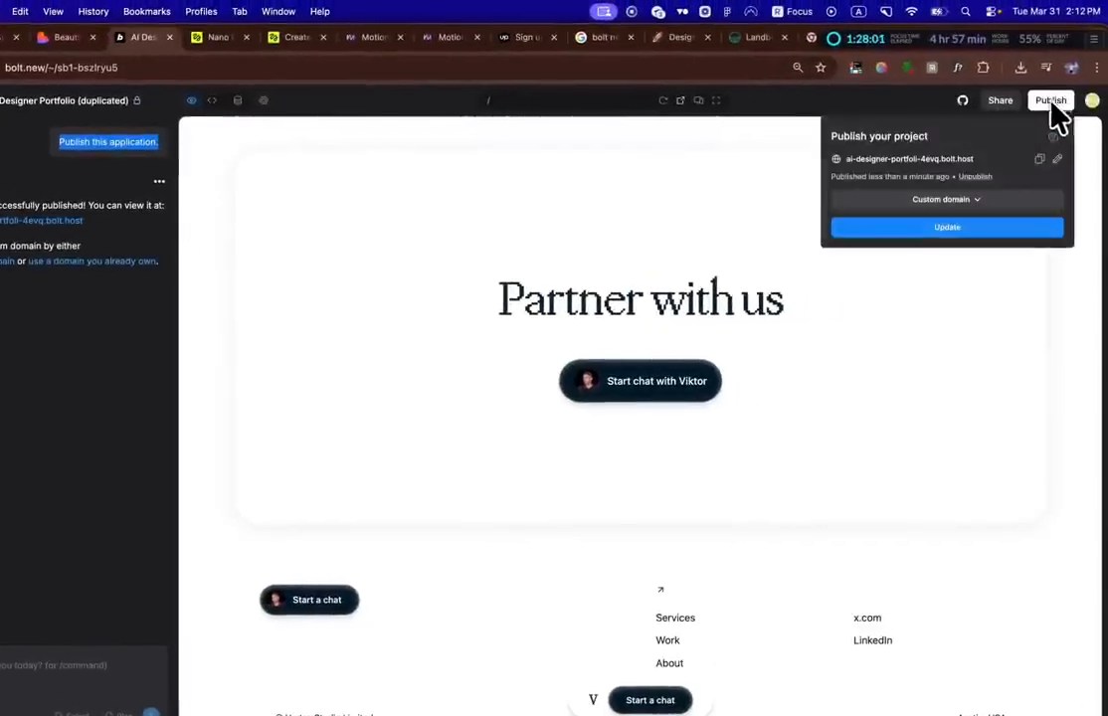
click(935, 202)
click(946, 248)
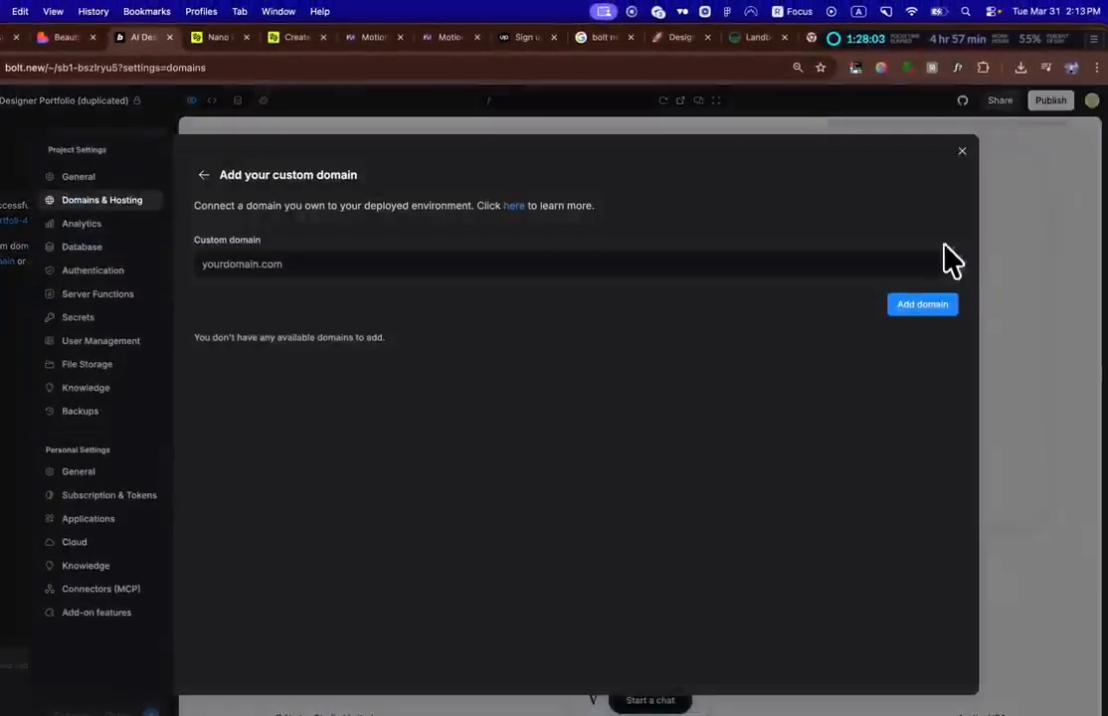
Step: Add the designer's personal .com address as the custom domain and review its DNS configuration records
click(411, 261)
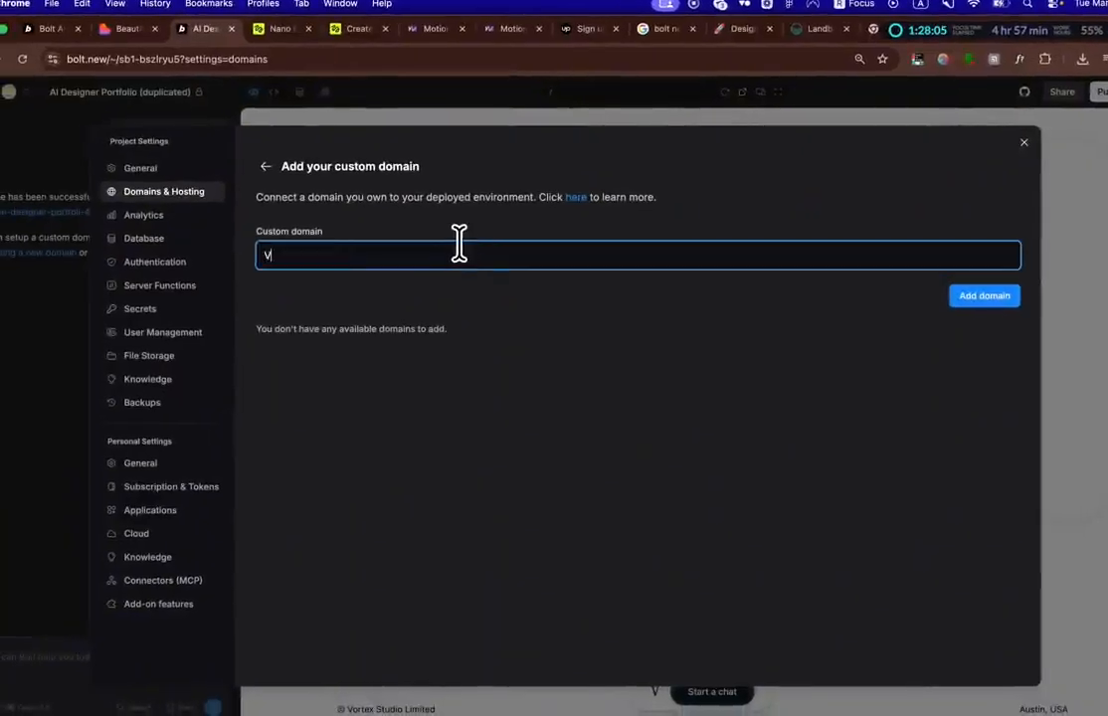
text(ktoroddy.com)
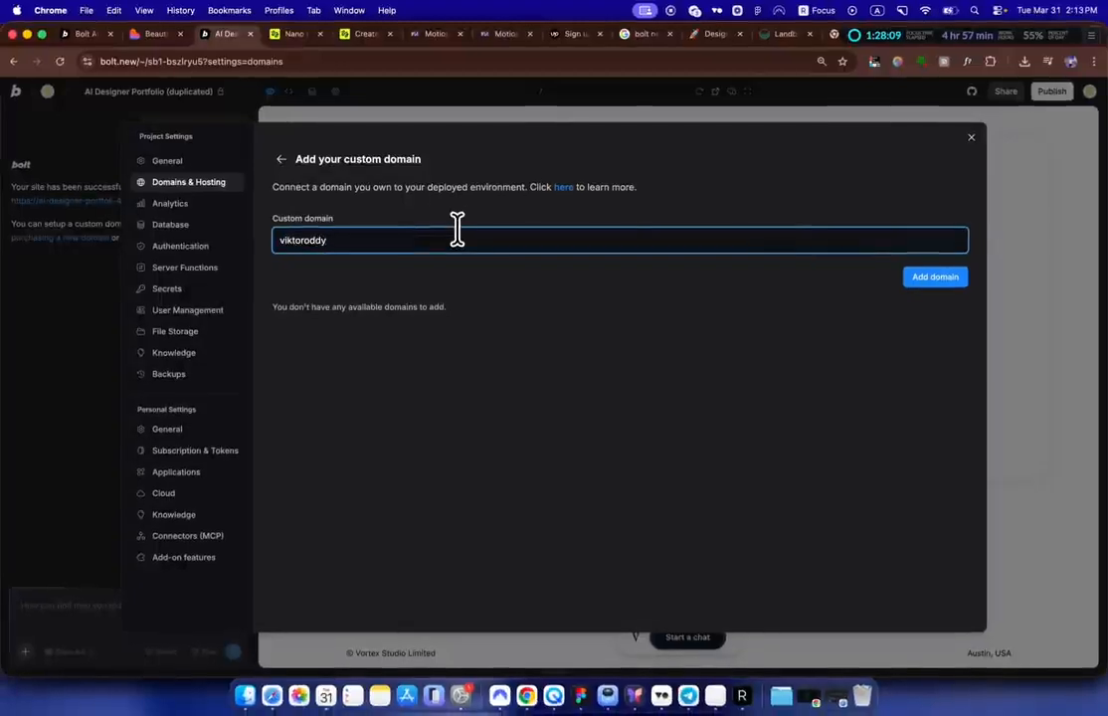
click(923, 276)
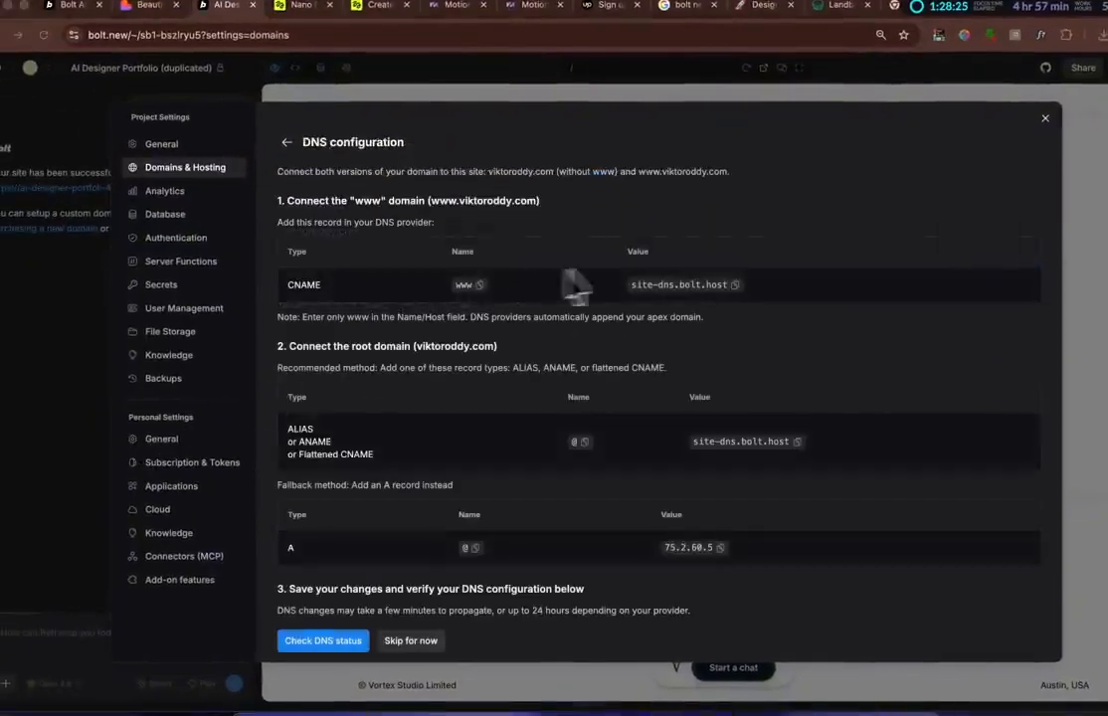
scroll(575, 285, down, 1)
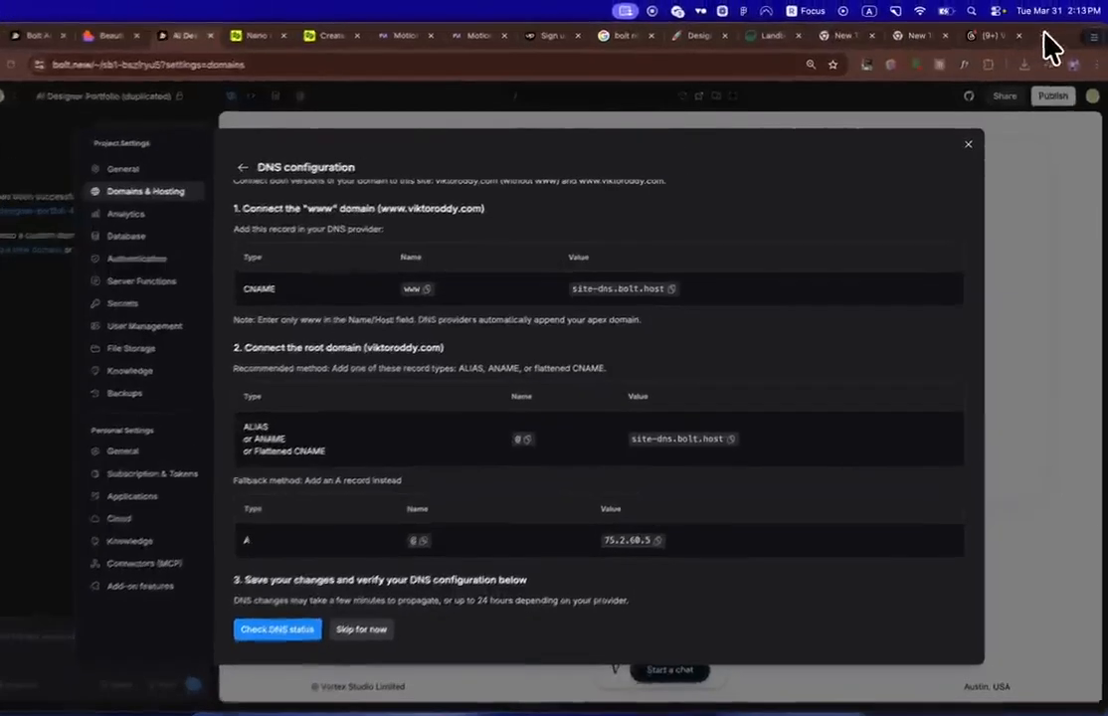
Step: Search Google for "name domain" in a new tab and open a result
click(1042, 34)
text(name)
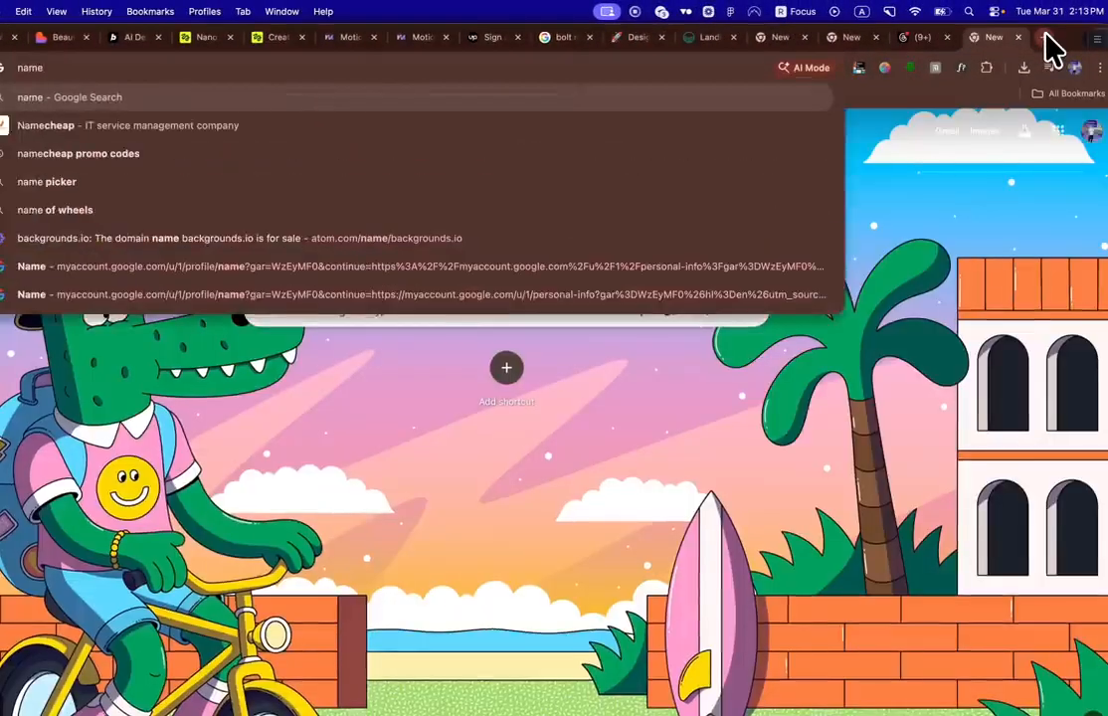
text( domain)
key(Return)
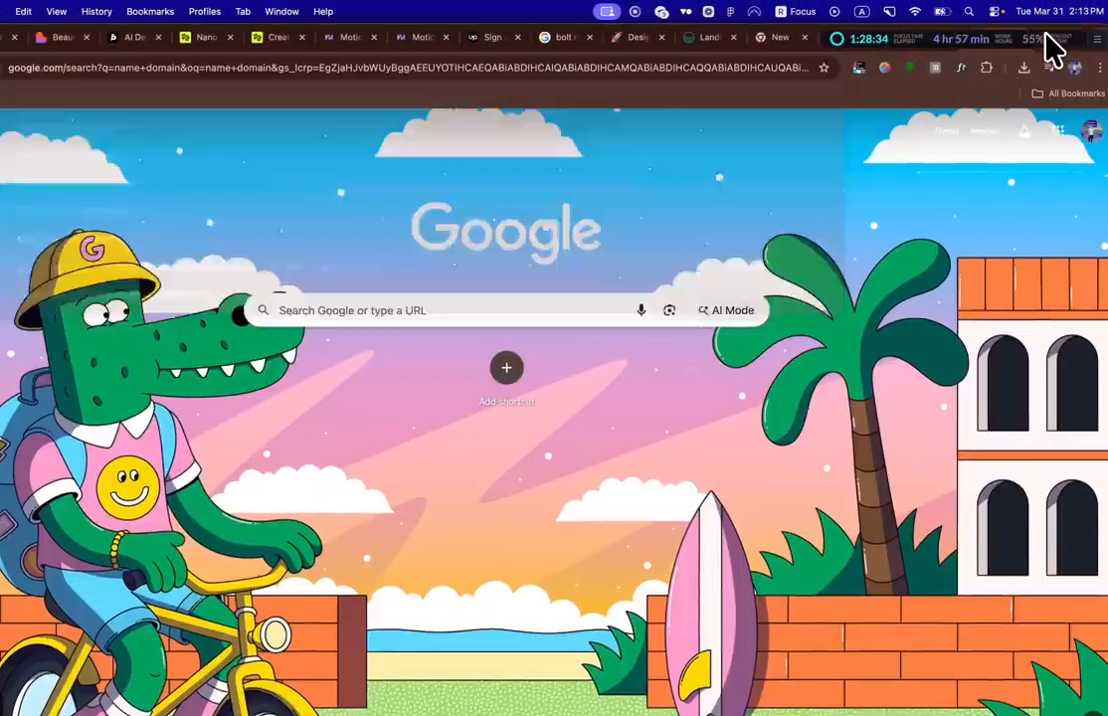
click(228, 276)
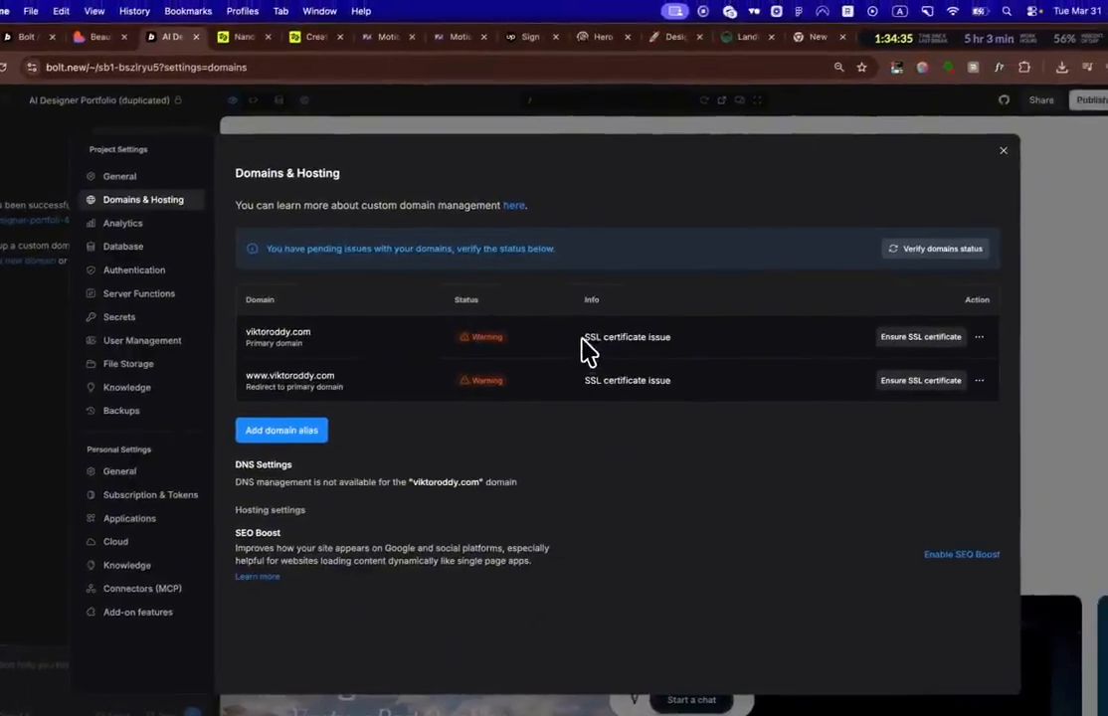
Step: Examine the live site on its custom domain from hero to project showcase, testing its Start a chat link to Calendly
click(599, 37)
scroll(564, 240, down, 5)
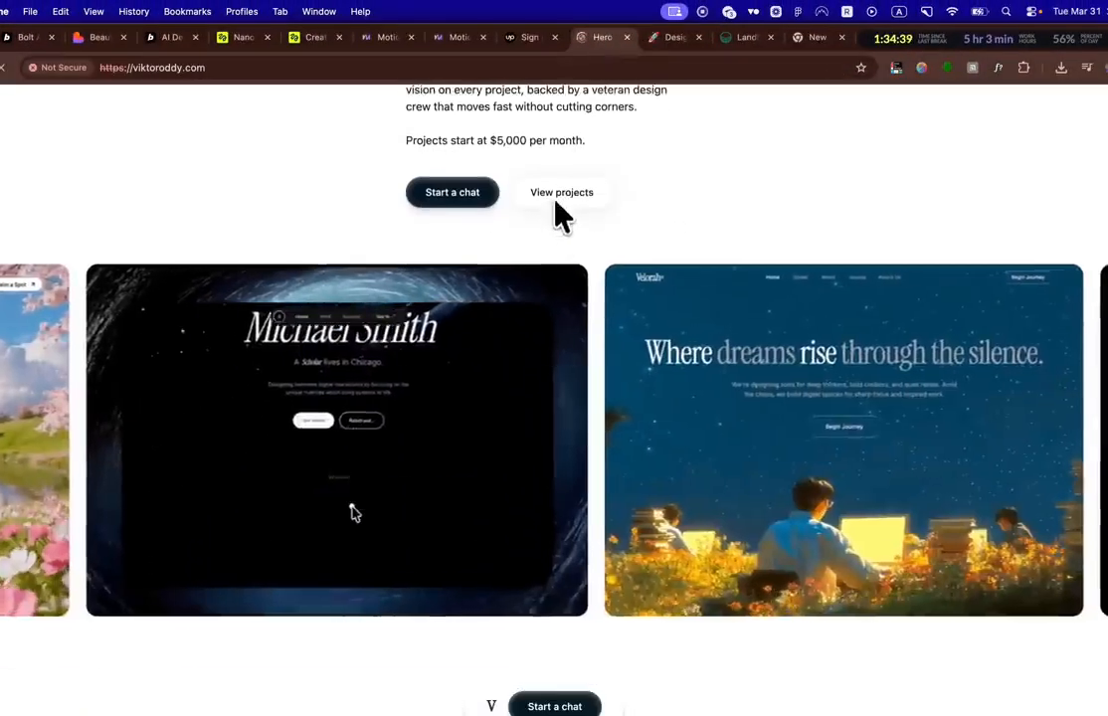
click(451, 194)
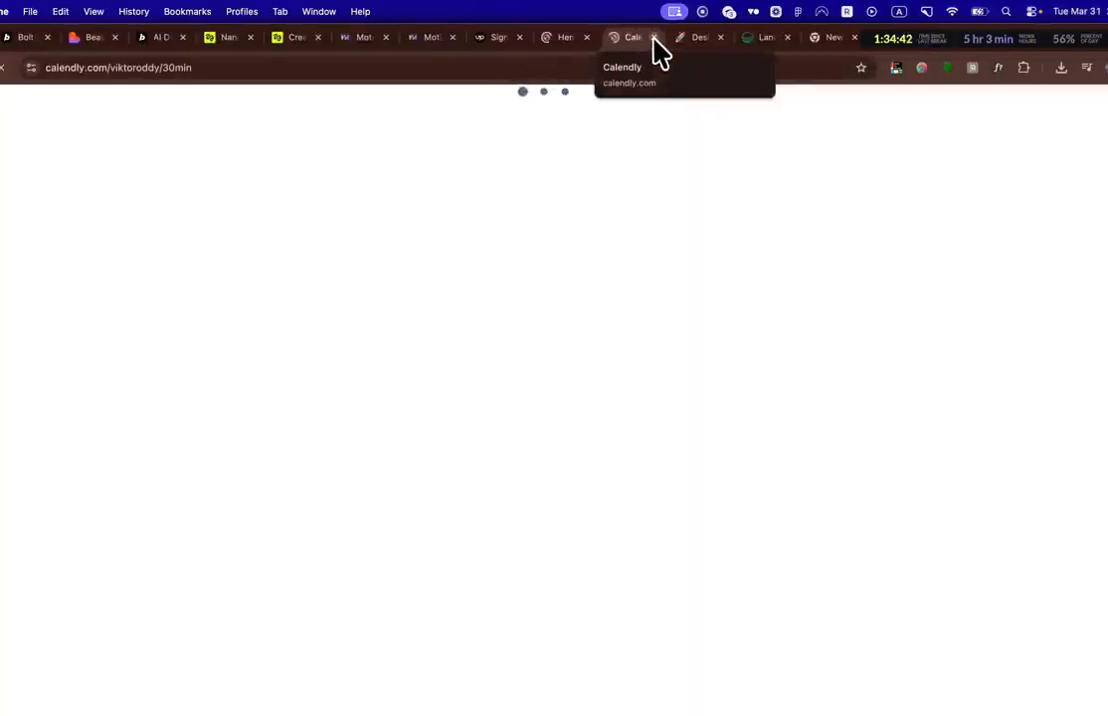
click(653, 37)
scroll(597, 248, down, 5)
scroll(565, 356, down, 15)
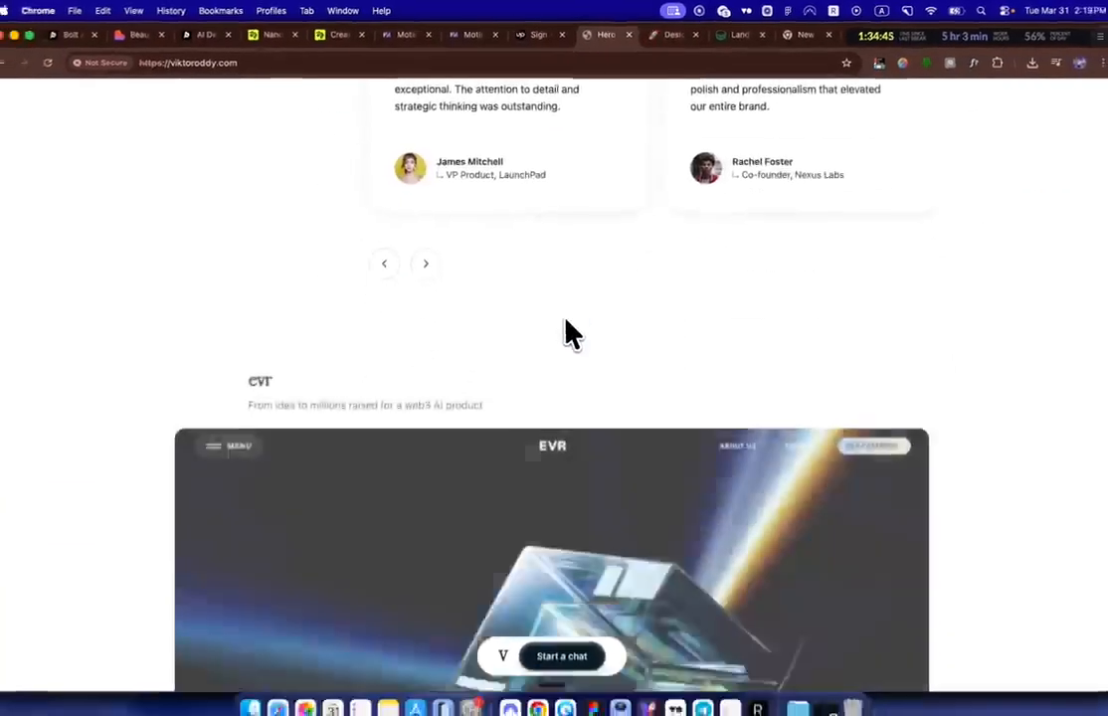
scroll(572, 333, down, 10)
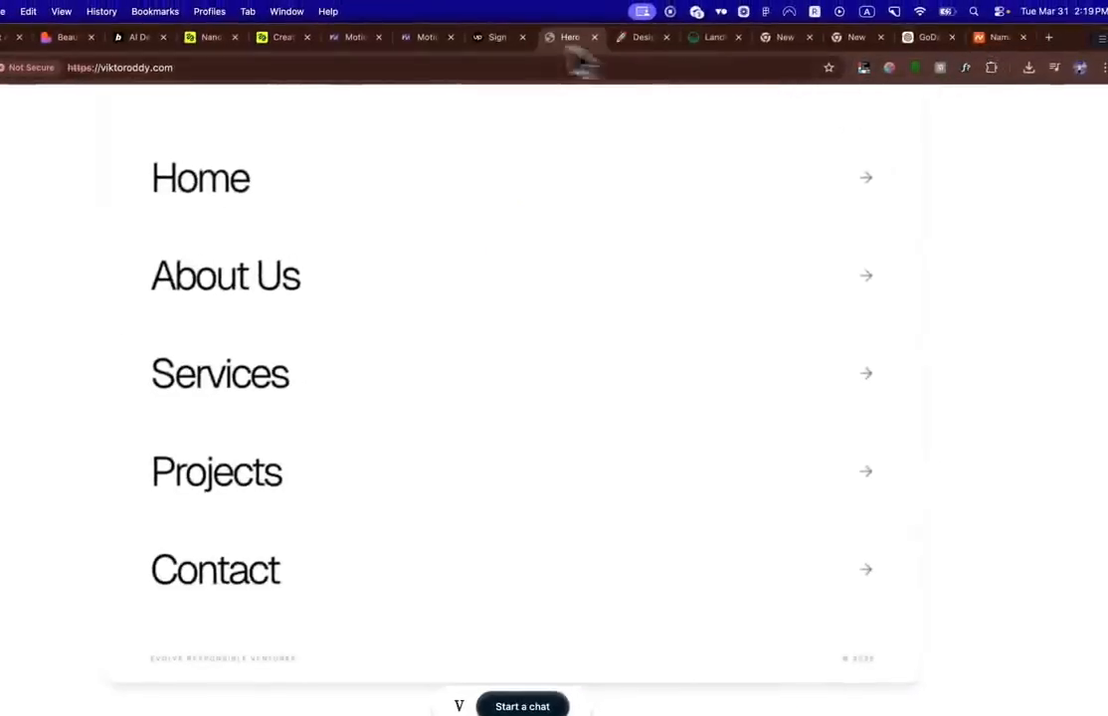
Step: Switch to Upwork, create an account as a freelancer looking for work, and choose to fill out the profile manually
click(495, 36)
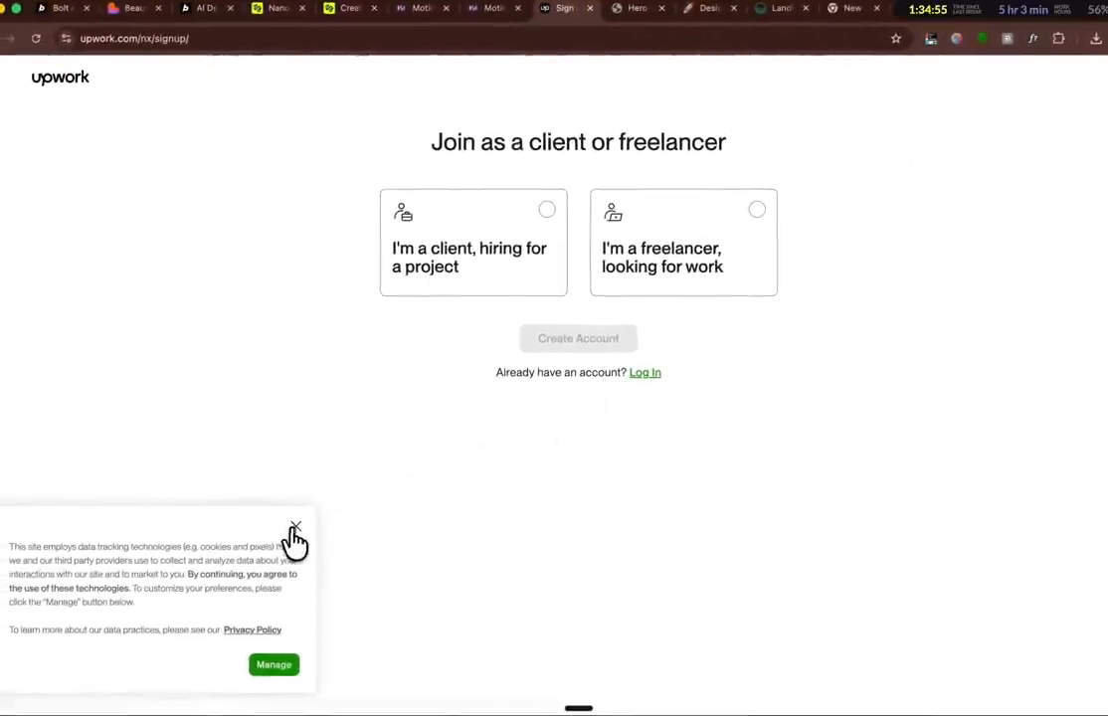
click(295, 528)
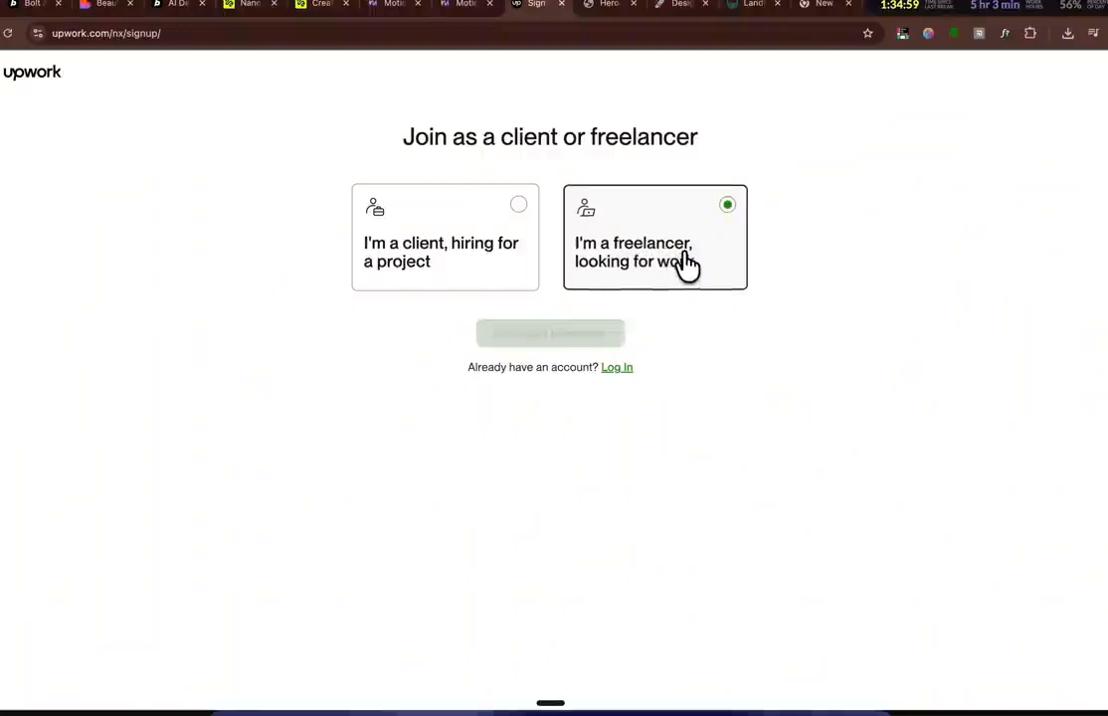
click(562, 343)
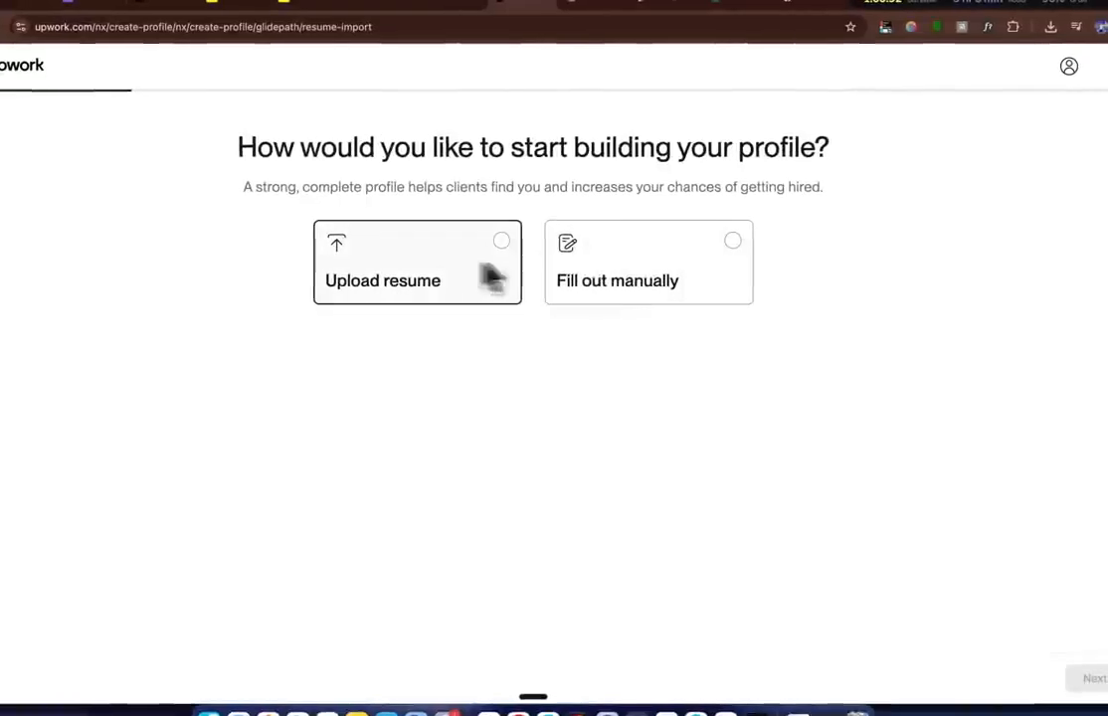
click(616, 273)
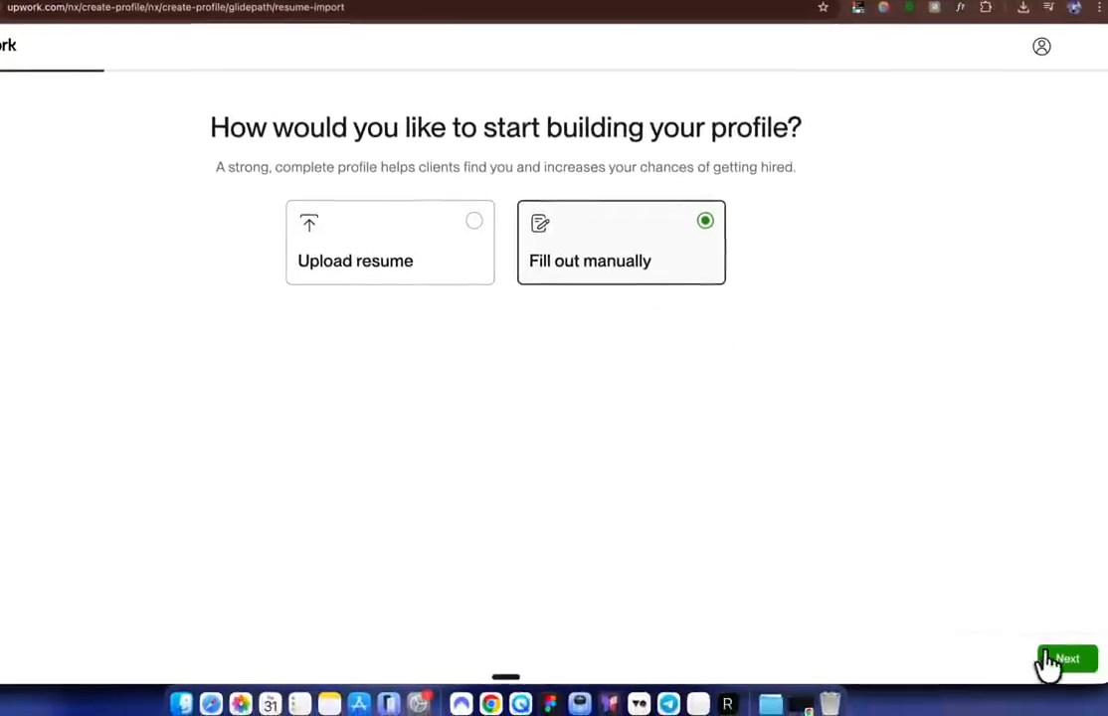
click(1084, 683)
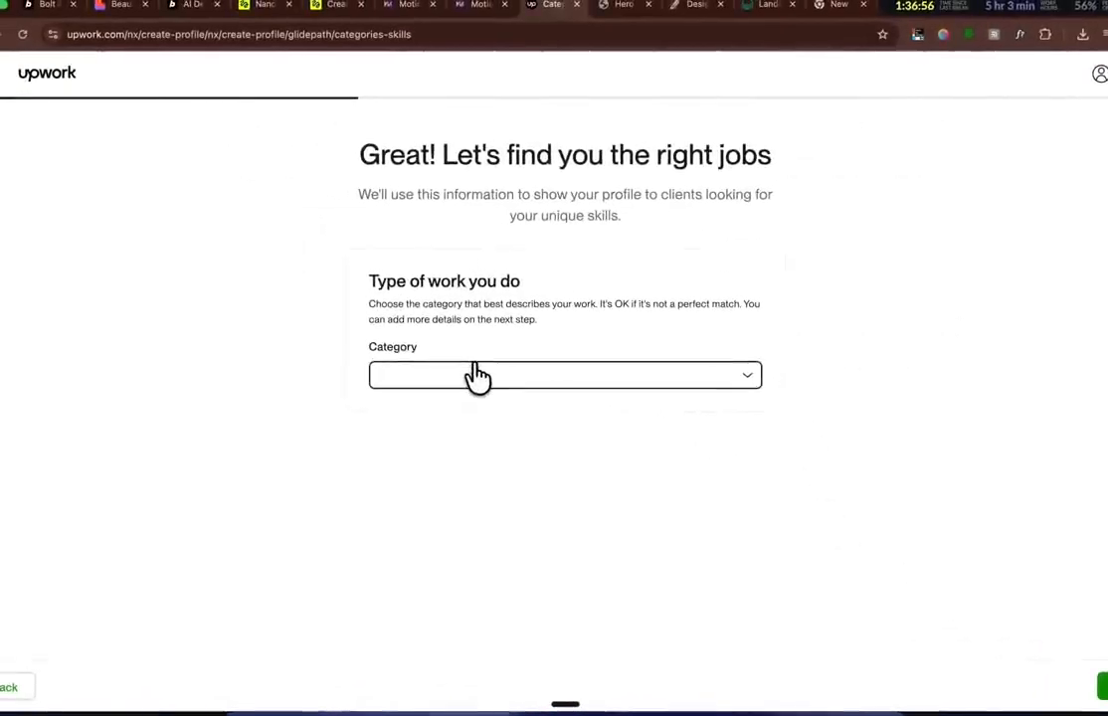
Step: Set the profile's work category to Design & Creative with the Product Design specialty
click(416, 348)
text(AI)
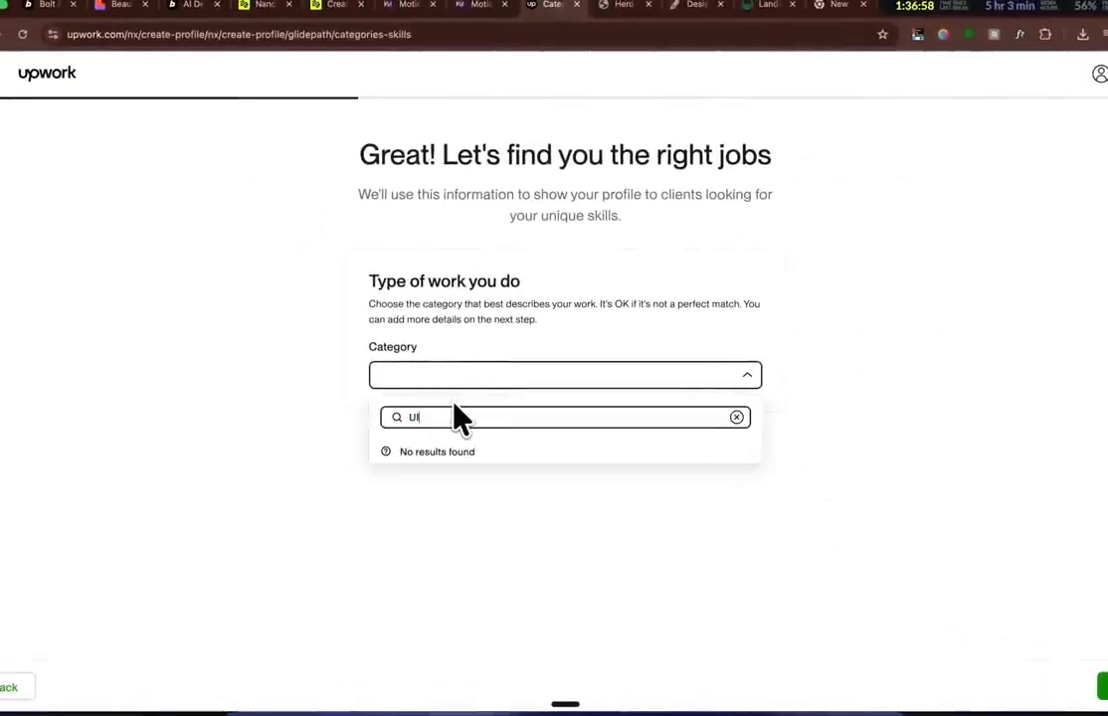
key(BackSpace)
key(BackSpace)
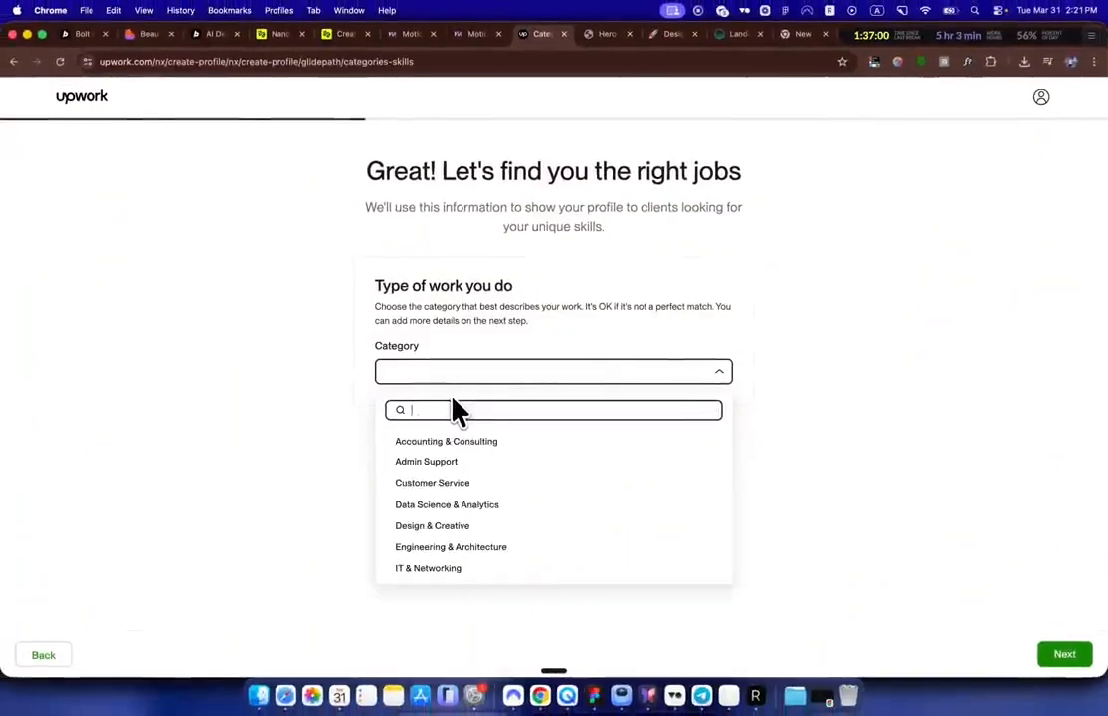
text(DES)
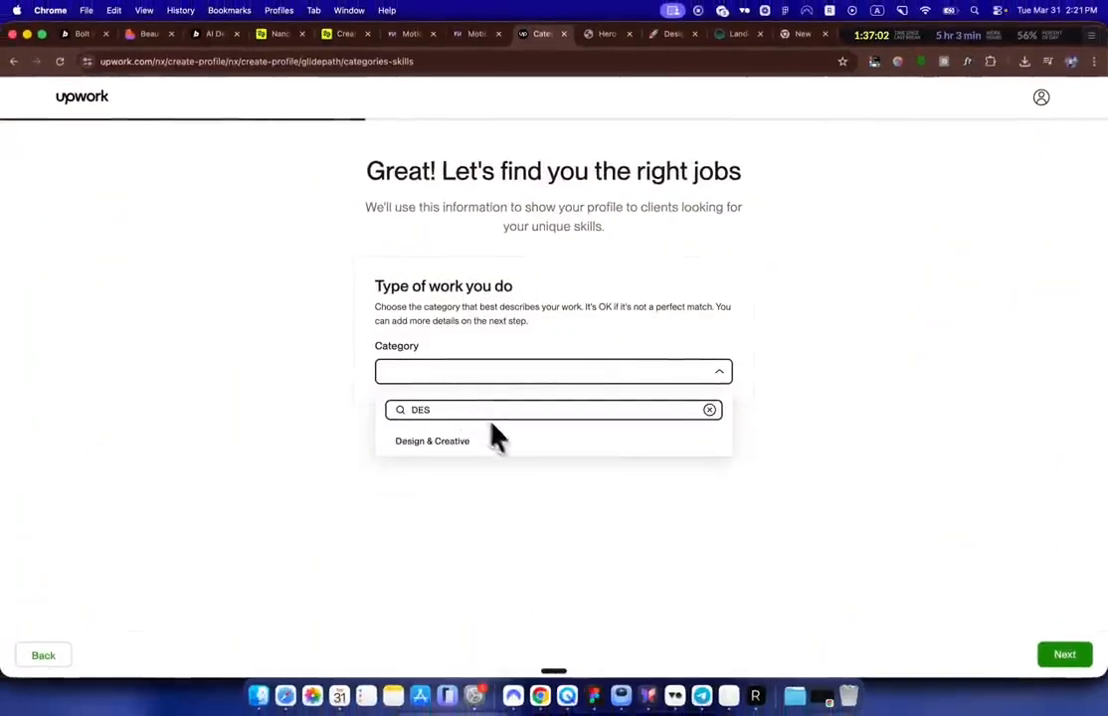
click(494, 440)
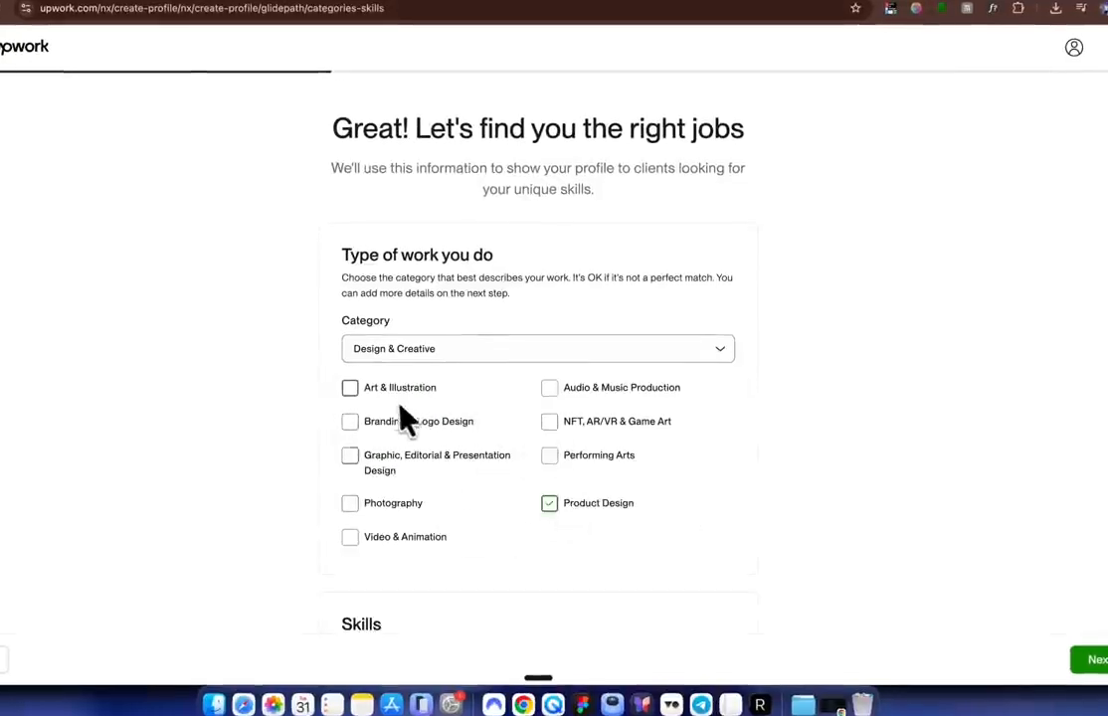
Step: Change the work category to Web, Mobile & Software Dev and select the AI Apps & Integration specialty
click(426, 350)
text(WEB)
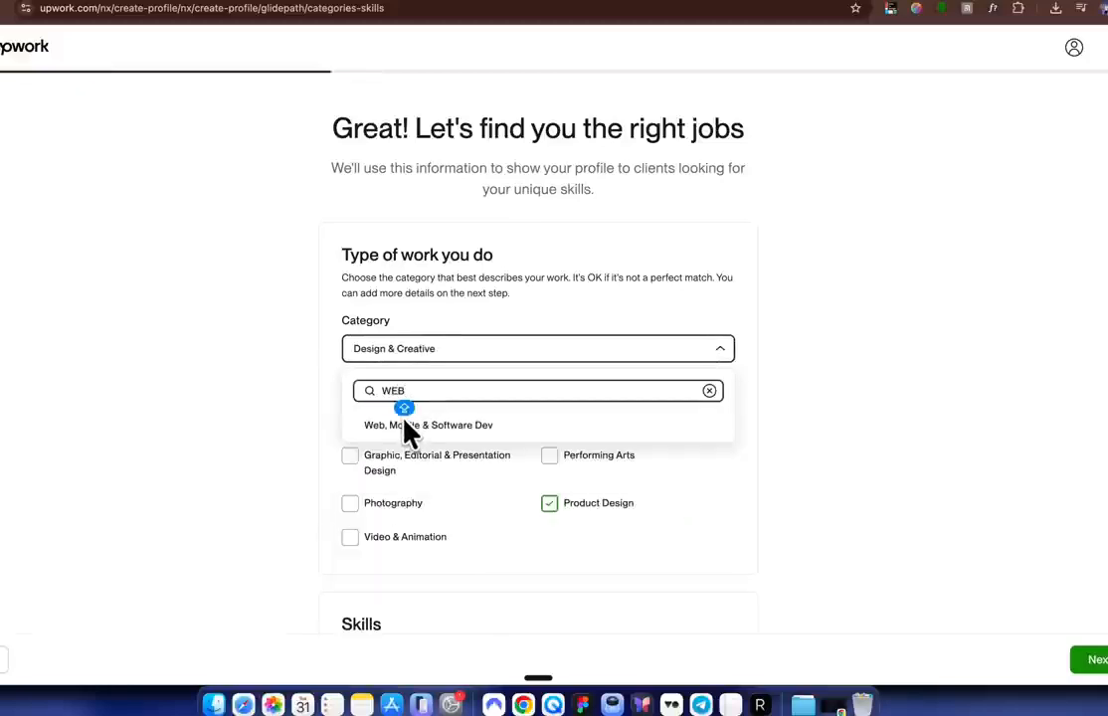
click(416, 426)
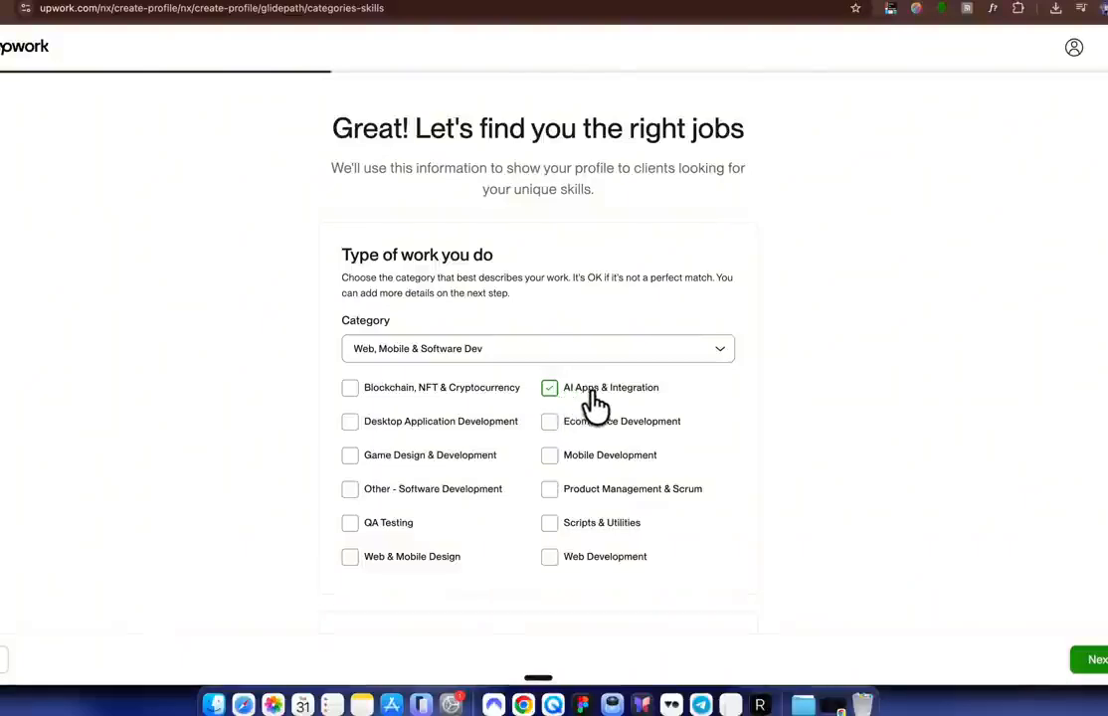
Step: Add the Web Development and Web & Mobile Design specialties alongside AI Apps & Integration and move on to the skills
click(563, 556)
click(362, 557)
click(1089, 660)
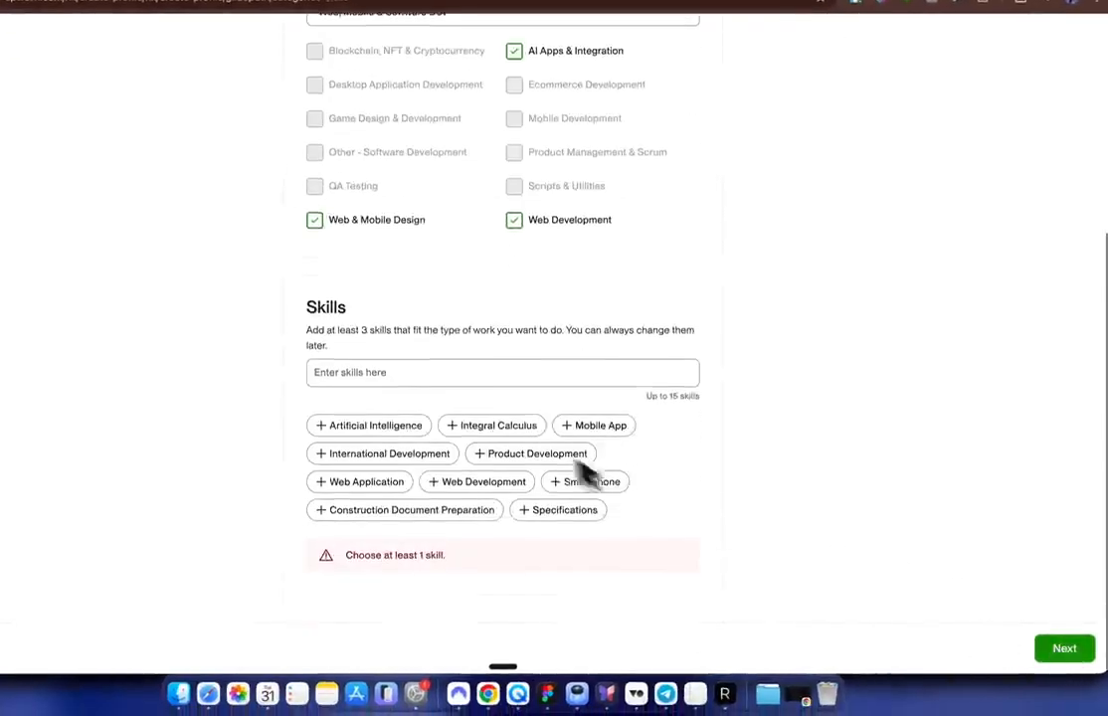
Step: Add Artificial Intelligence as a profile skill, look for design-related skills, and continue to the profile details form
click(375, 434)
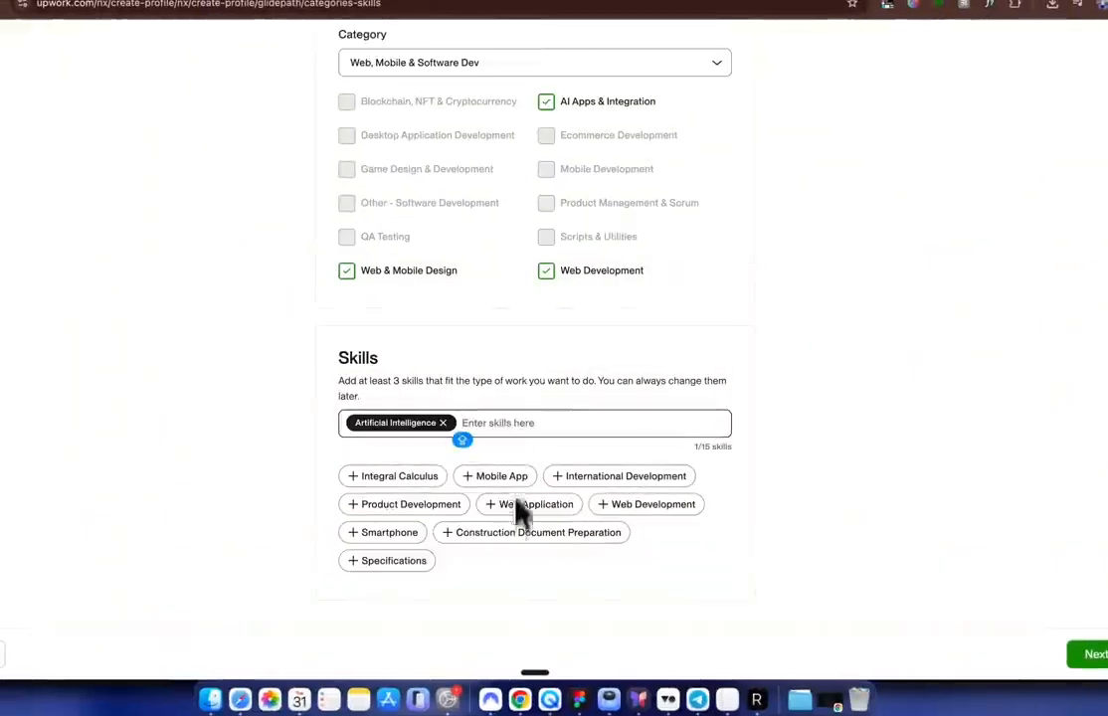
text(DES)
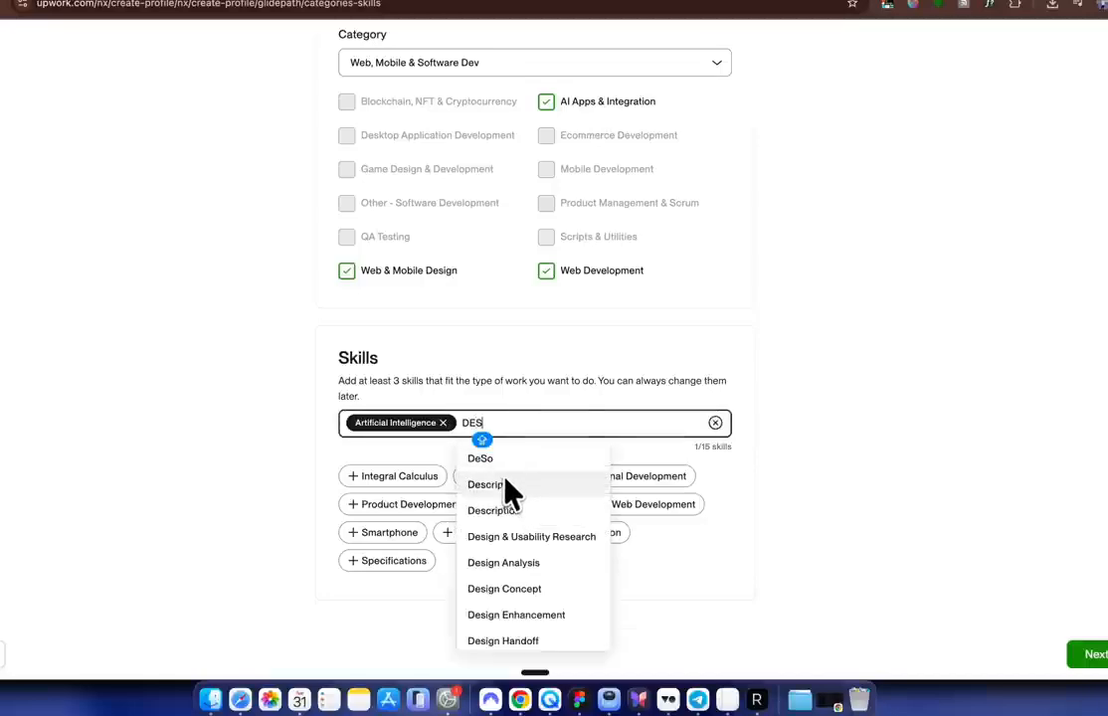
click(841, 460)
click(626, 515)
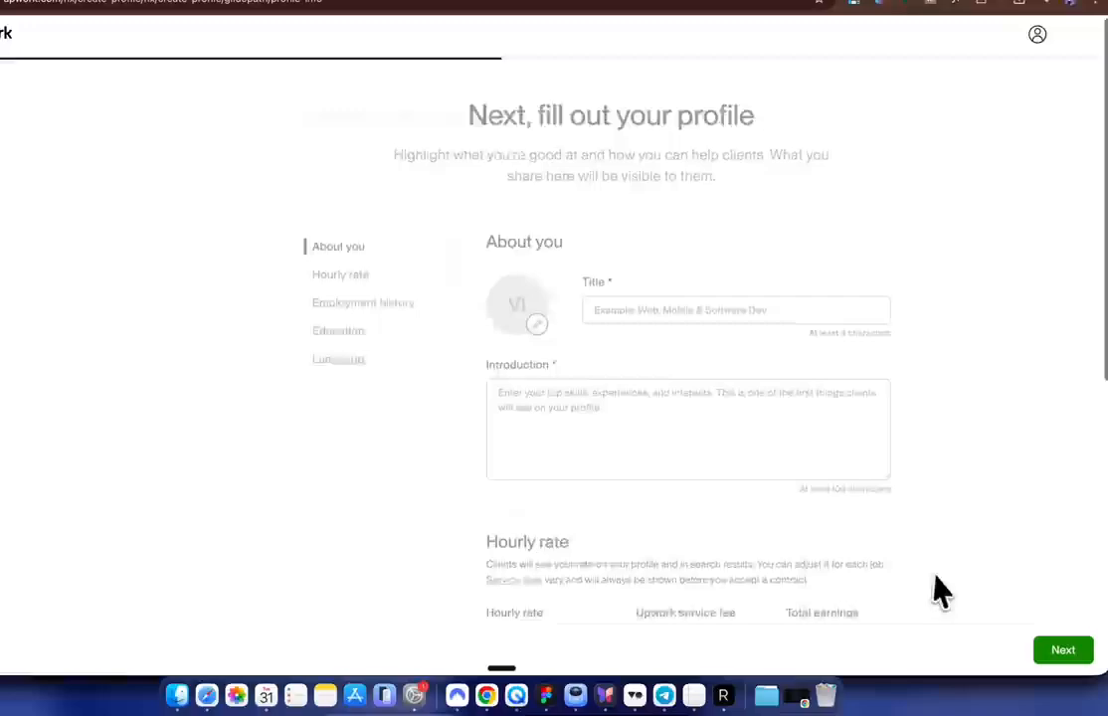
scroll(934, 594, down, 5)
scroll(915, 569, up, 5)
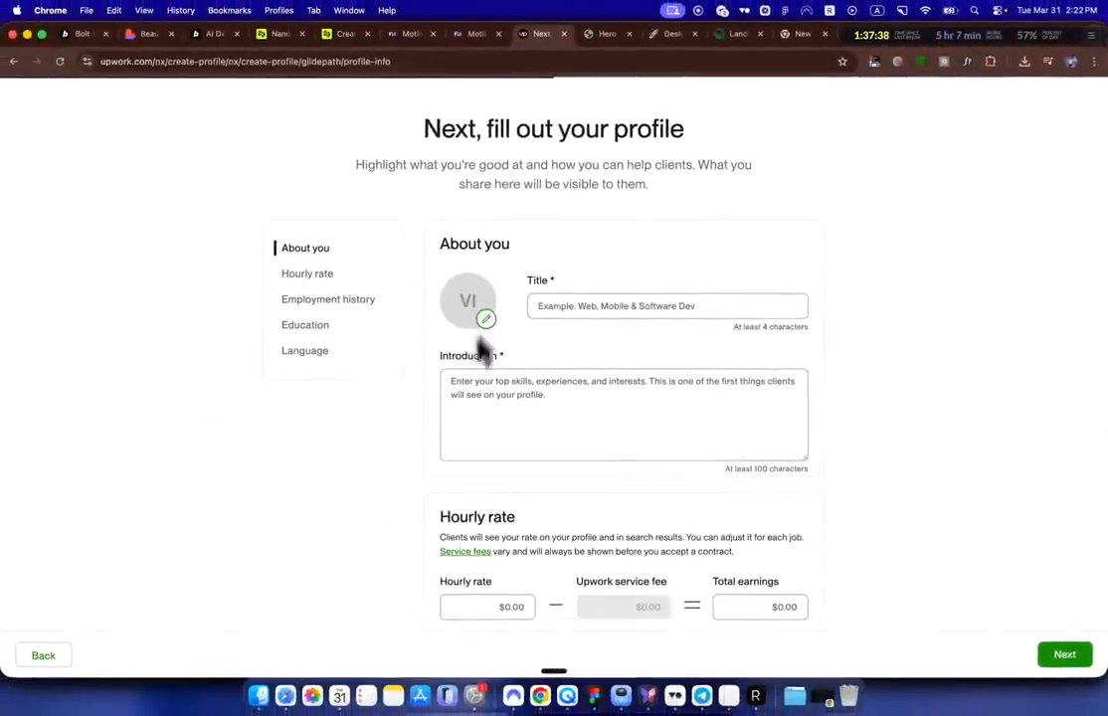
Step: Locate the portrait photo 2026-03-31 14.07.24.jpg in Documents, and create a new design file for it in Figma
click(258, 695)
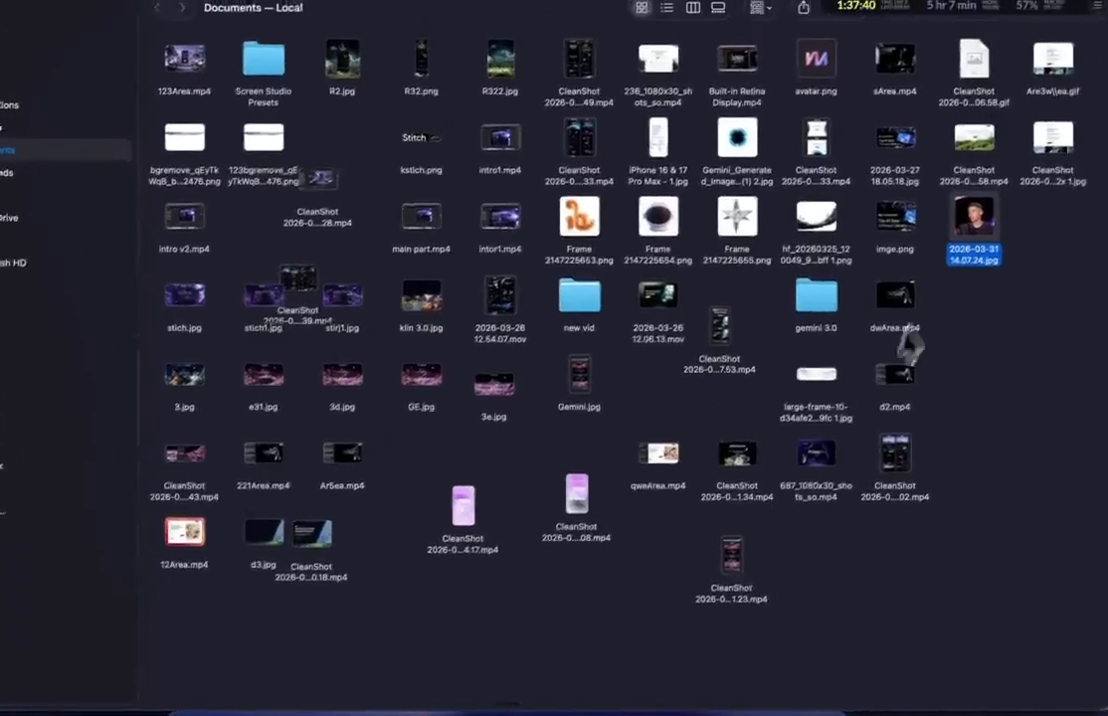
drag(993, 238, 937, 423)
key(super+Tab)
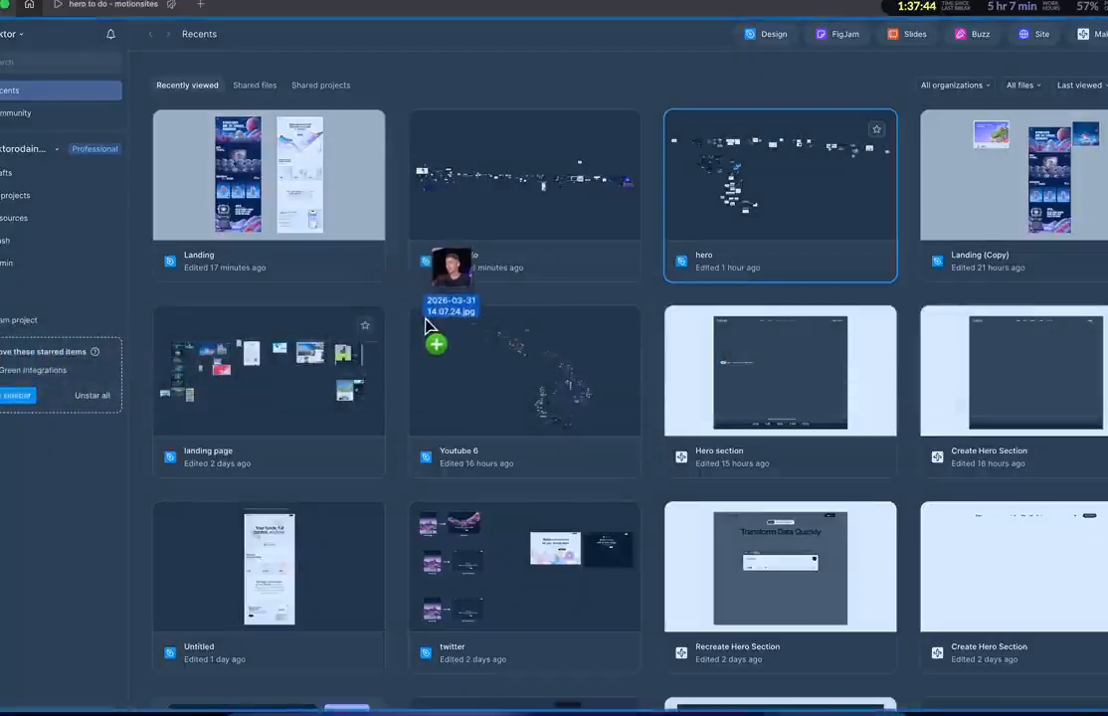
key(super+Tab)
key(super+Tab)
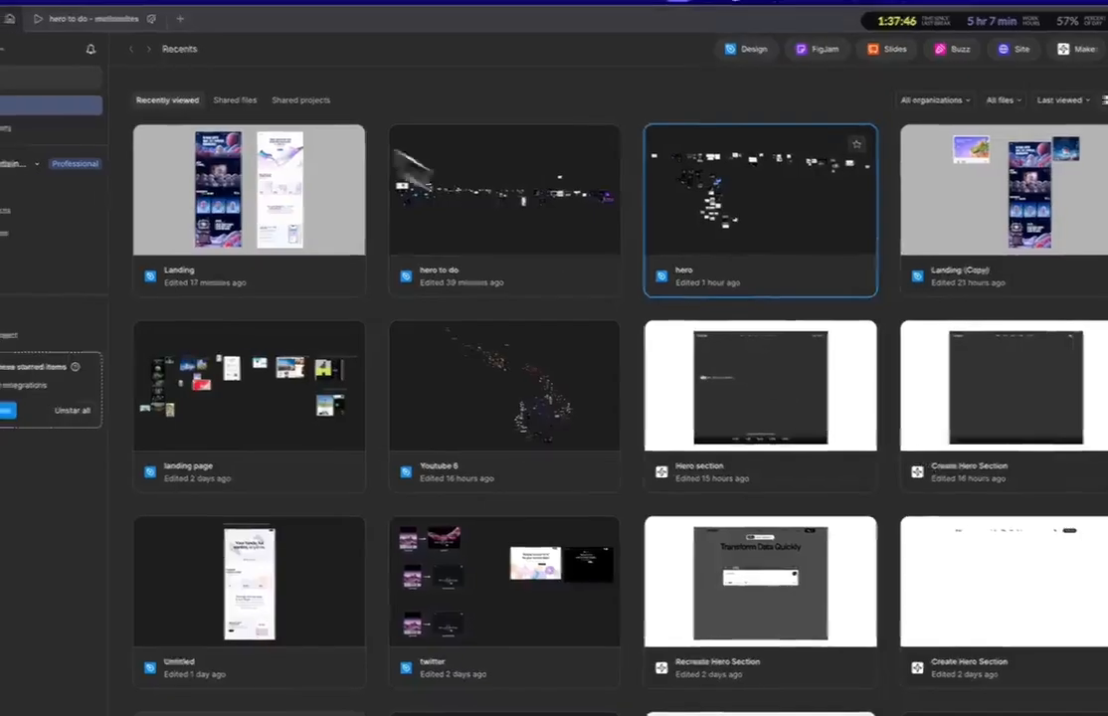
click(238, 26)
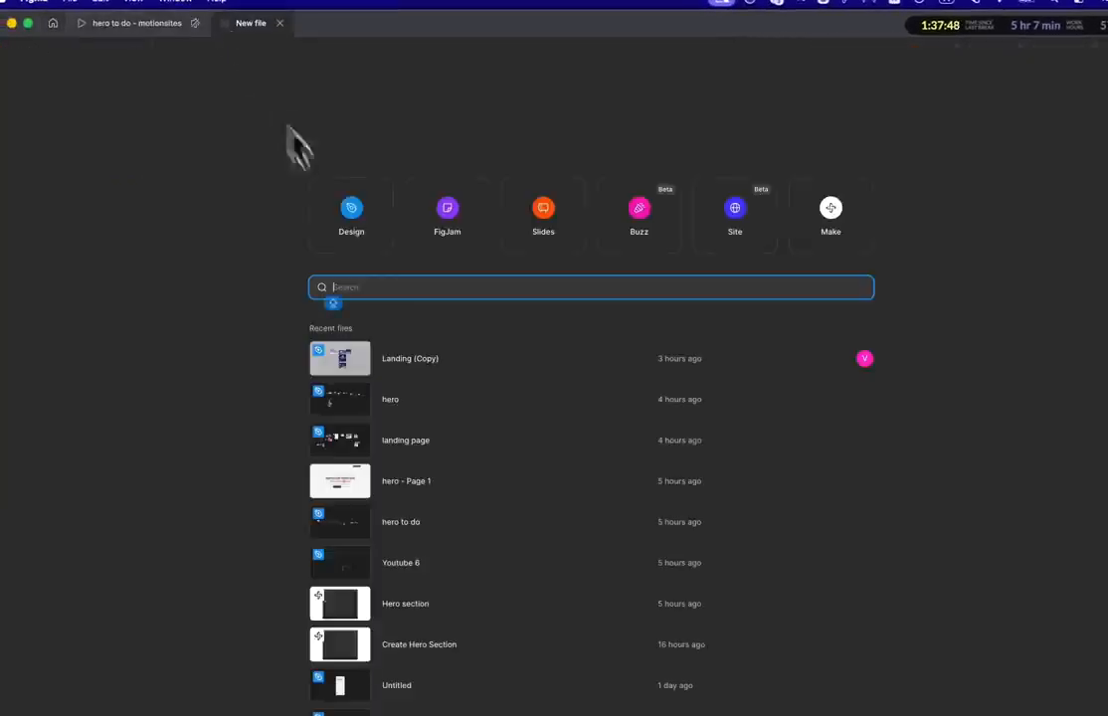
click(344, 222)
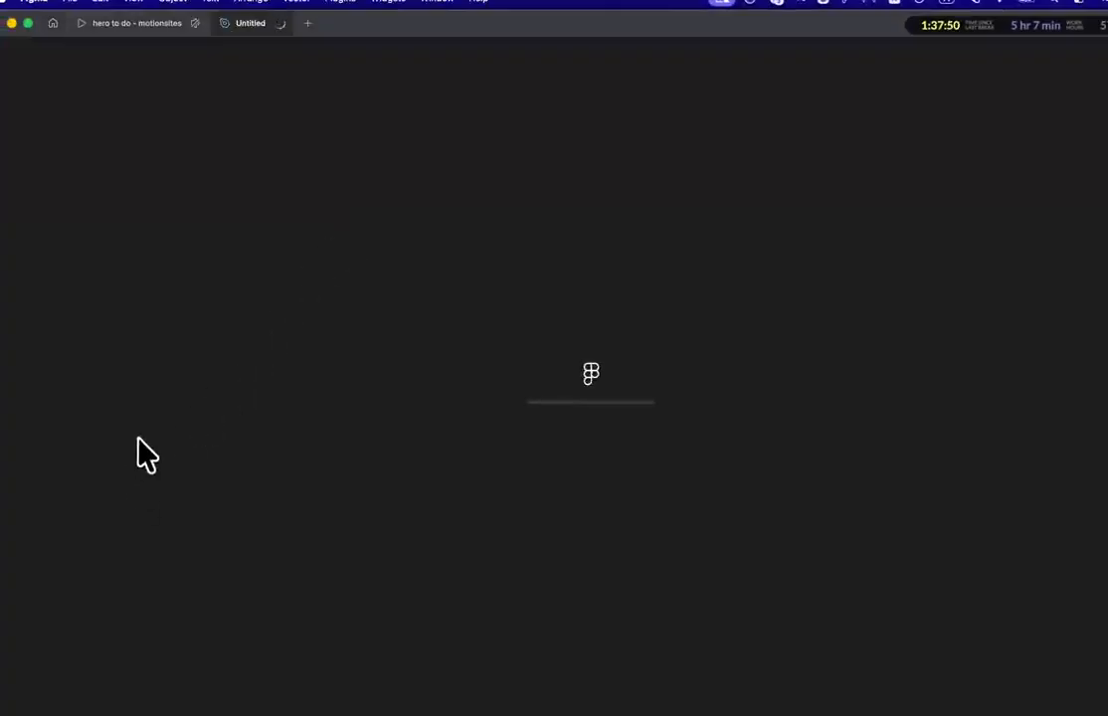
Step: Import the portrait photo 2026-03-31 14.07.24.jpg onto the new file's canvas and remove its background
key(super+Tab)
drag(925, 358, 599, 271)
key(super+Tab)
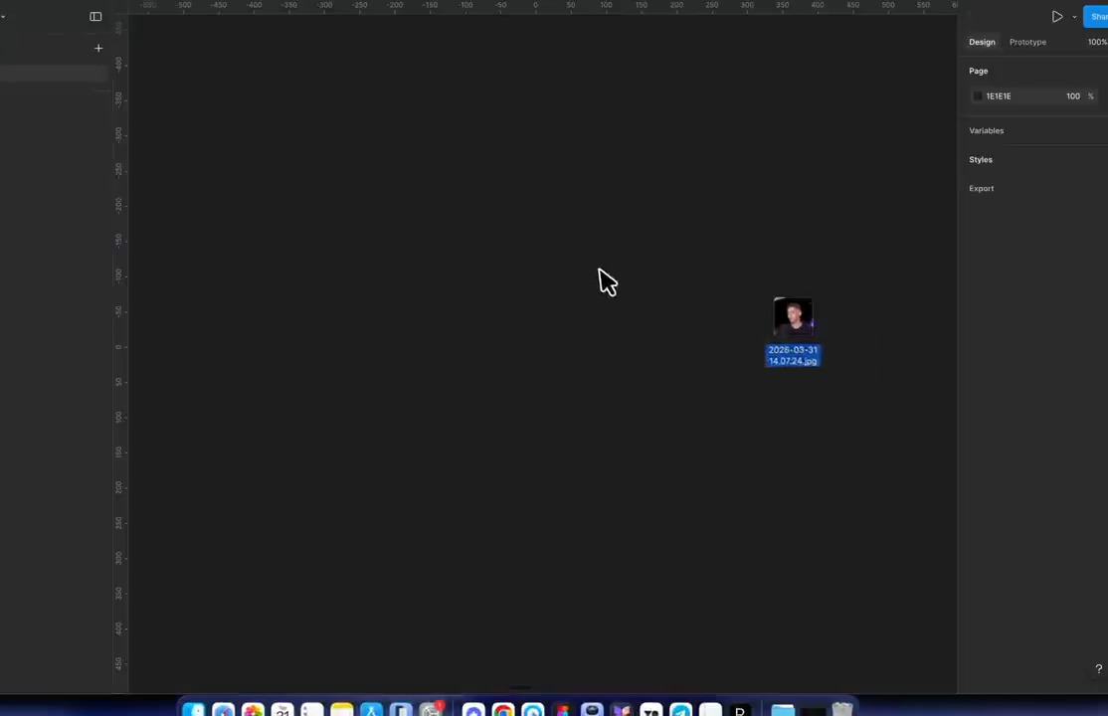
key(super+Tab)
drag(940, 350, 674, 280)
key(super+Tab)
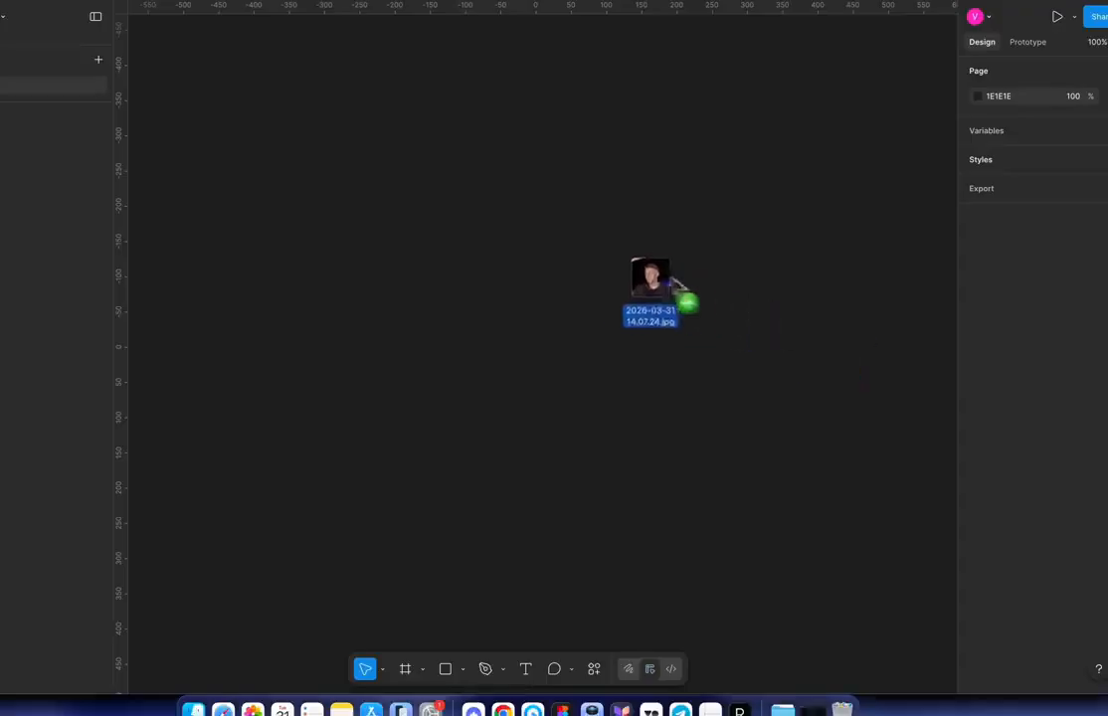
drag(611, 316, 614, 325)
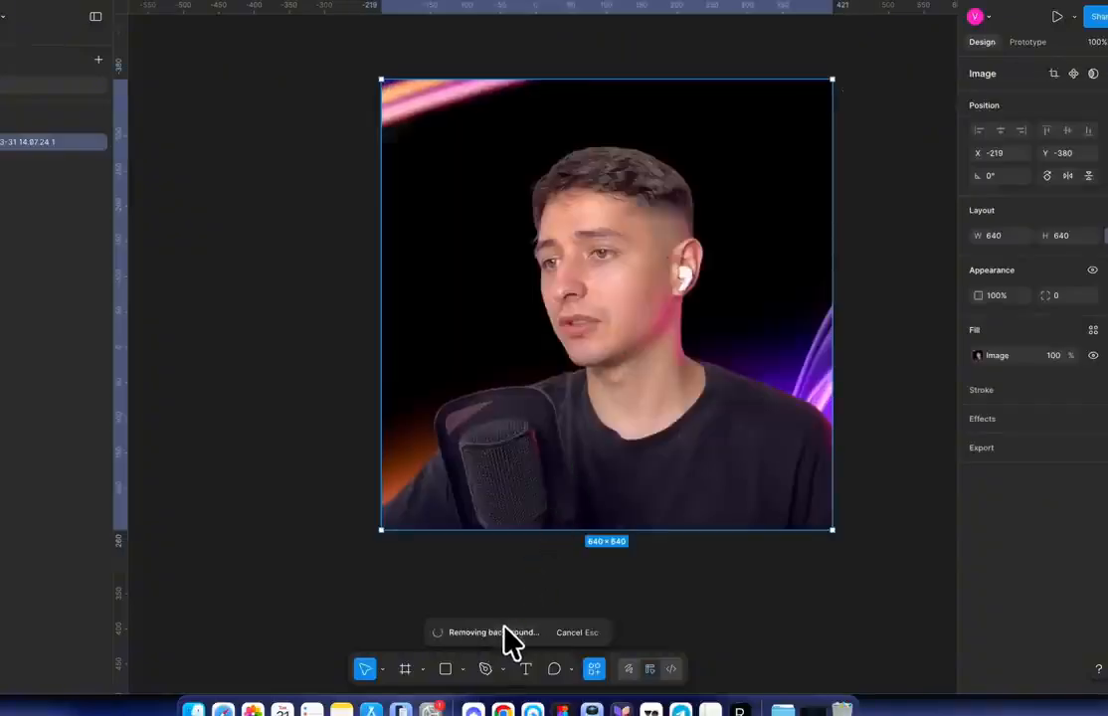
scroll(619, 234, down, 3)
scroll(621, 230, right, 1)
scroll(621, 231, up, 1)
Step: Switch to Chrome, open Pinterest in a new tab, and search for "portait"
key(super+Tab)
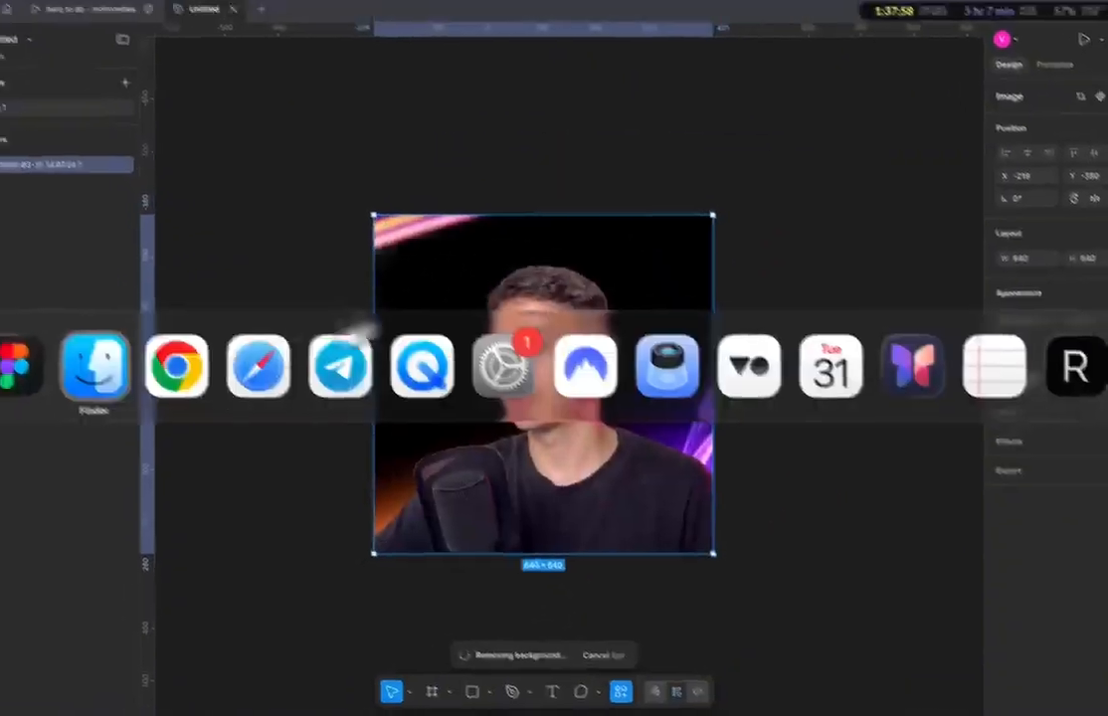
click(177, 368)
click(1039, 40)
text(P)
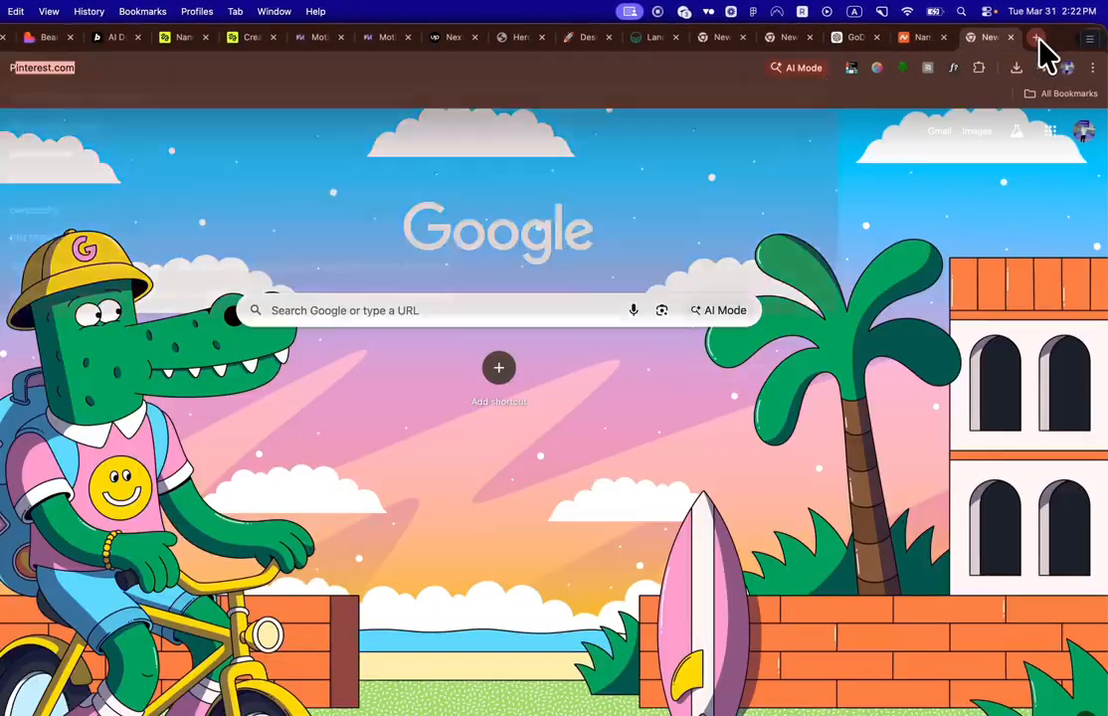
key(Return)
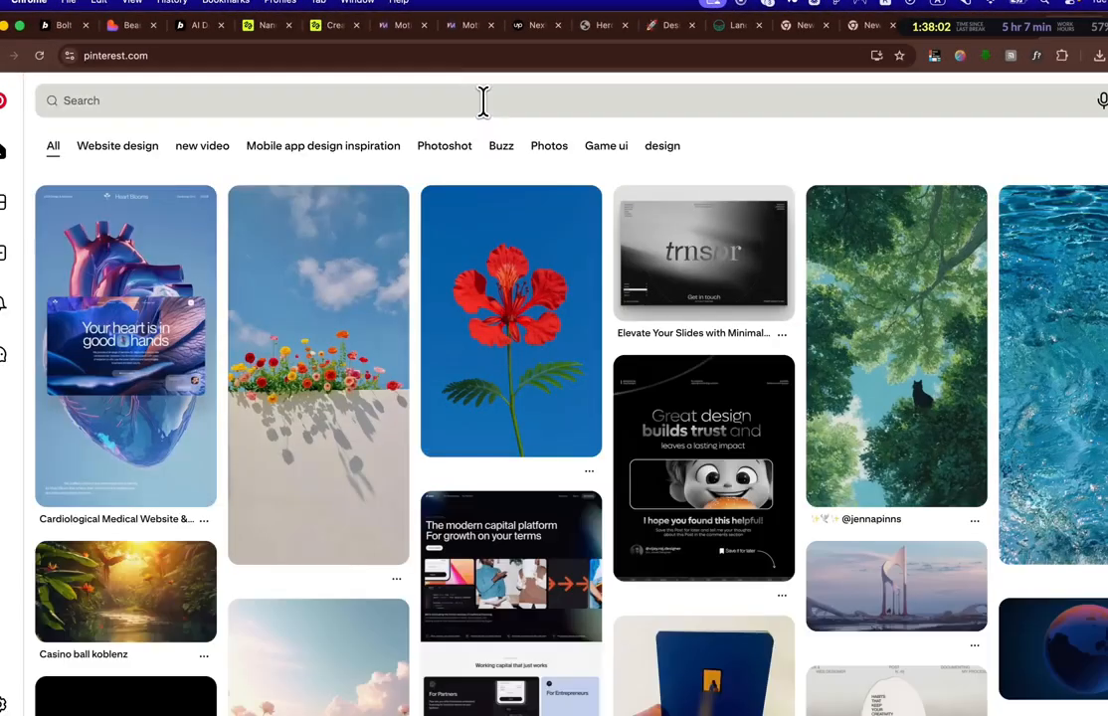
click(482, 100)
text(porta)
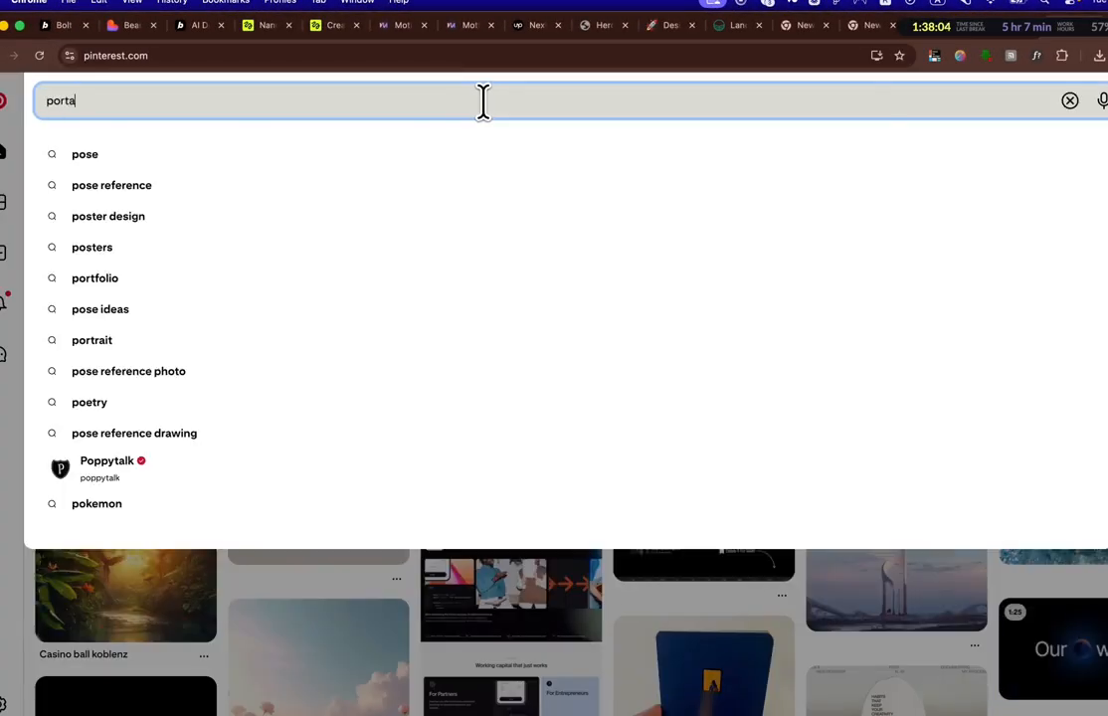
text(it)
key(Return)
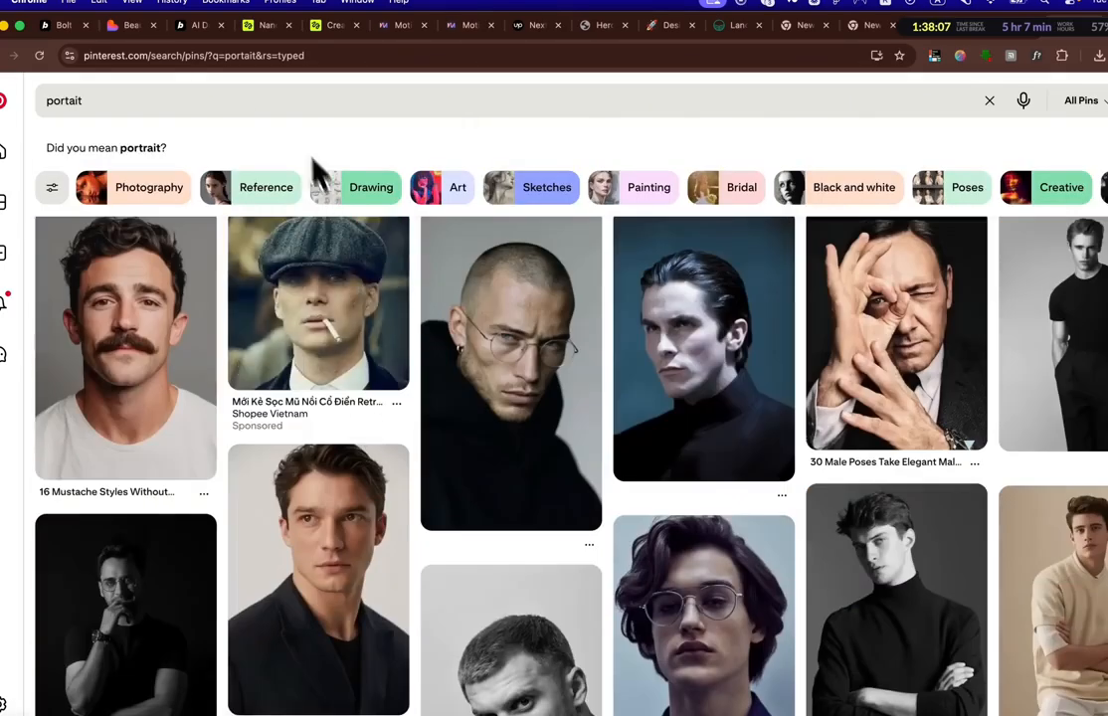
Step: Refine the Pinterest search to "portait solid bg" and browse the results for portrait references with a plain background
click(291, 111)
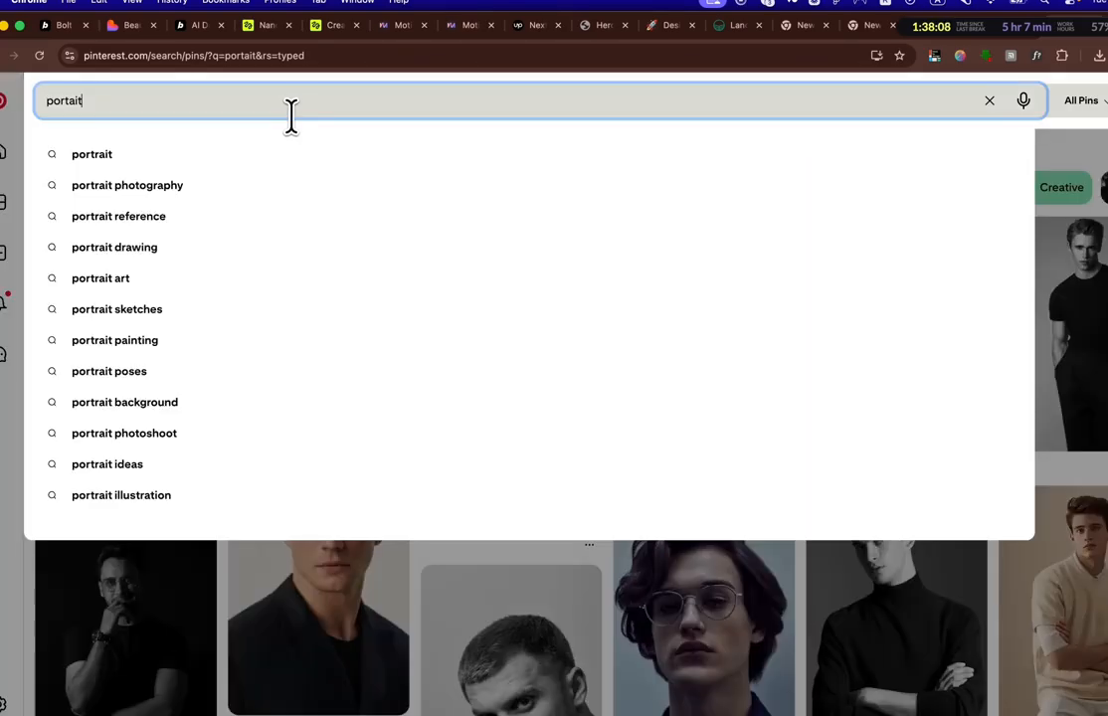
text(solid bg)
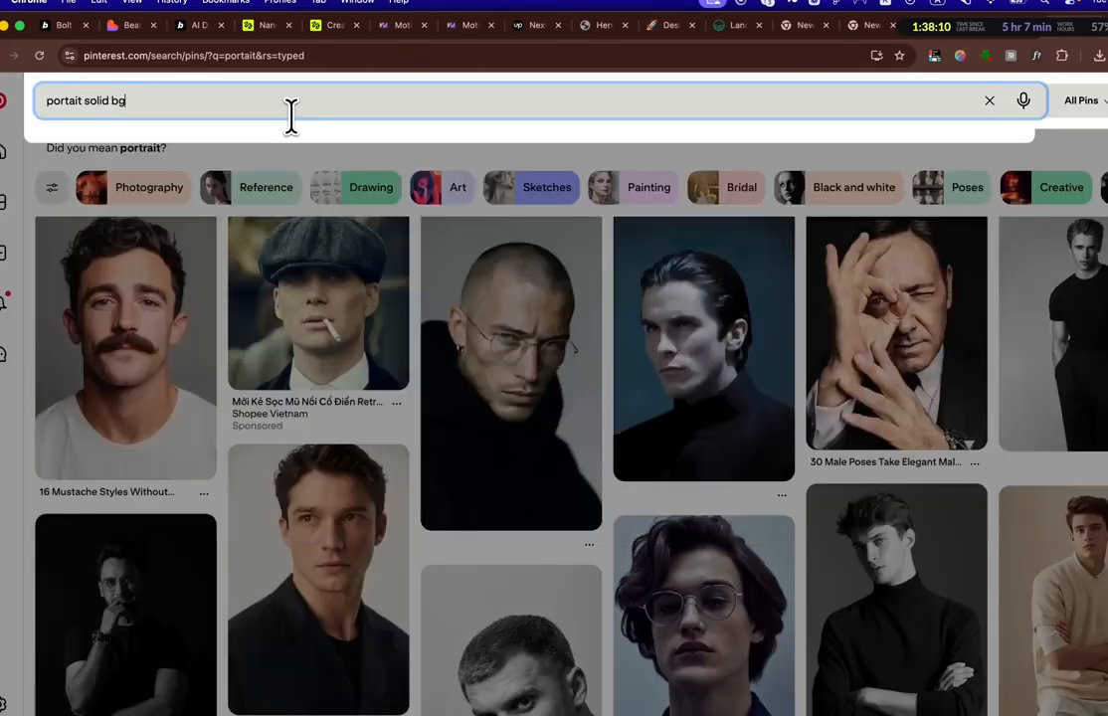
key(Return)
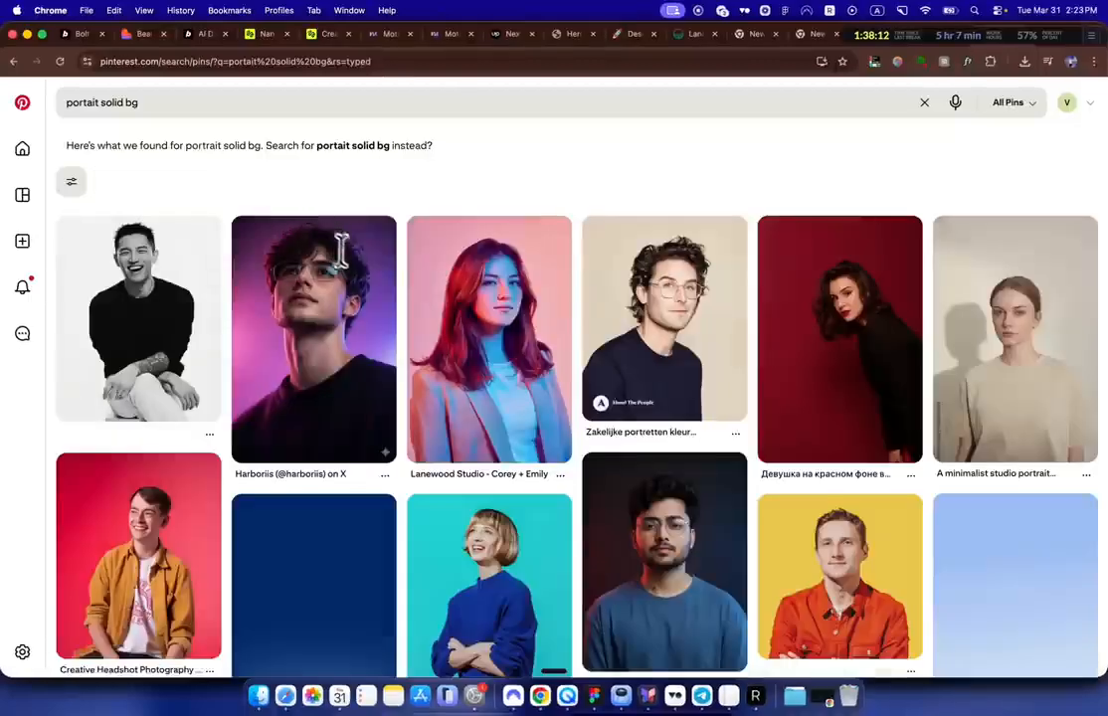
scroll(348, 567, down, 3)
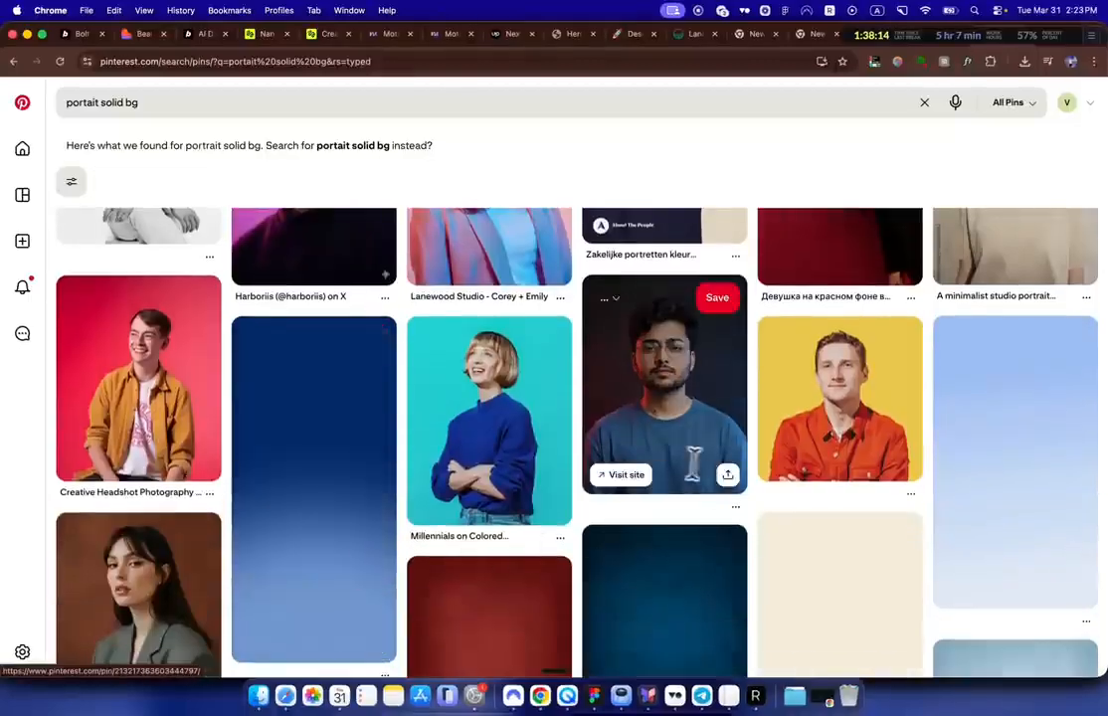
scroll(636, 477, down, 4)
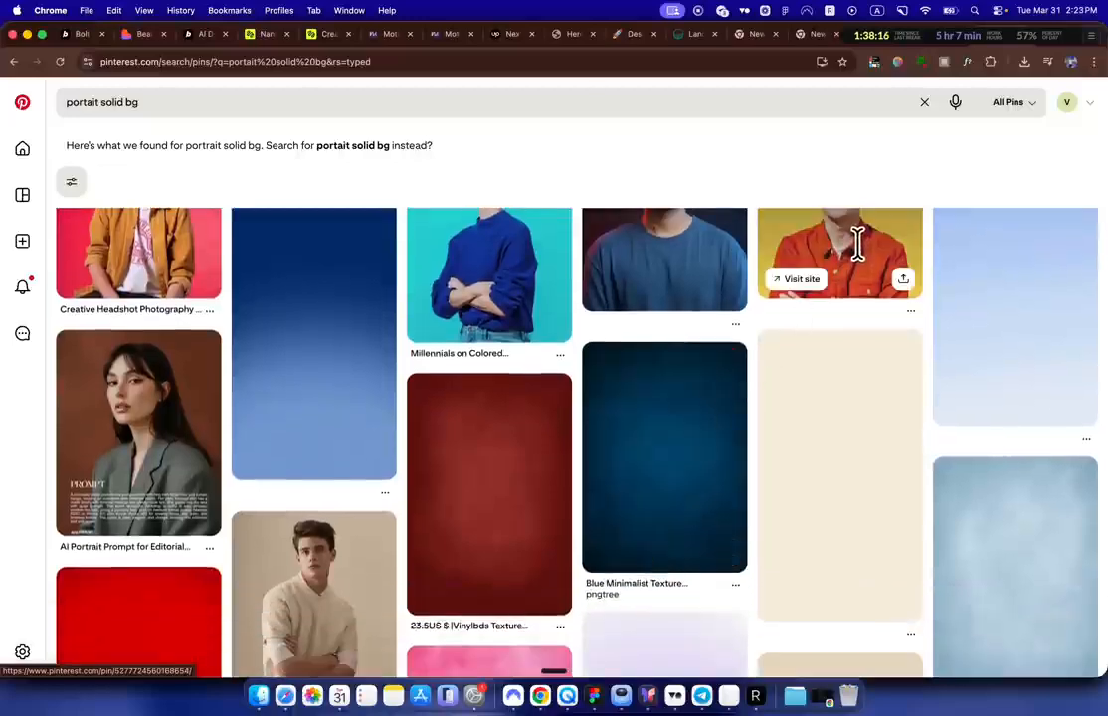
scroll(850, 358, up, 4)
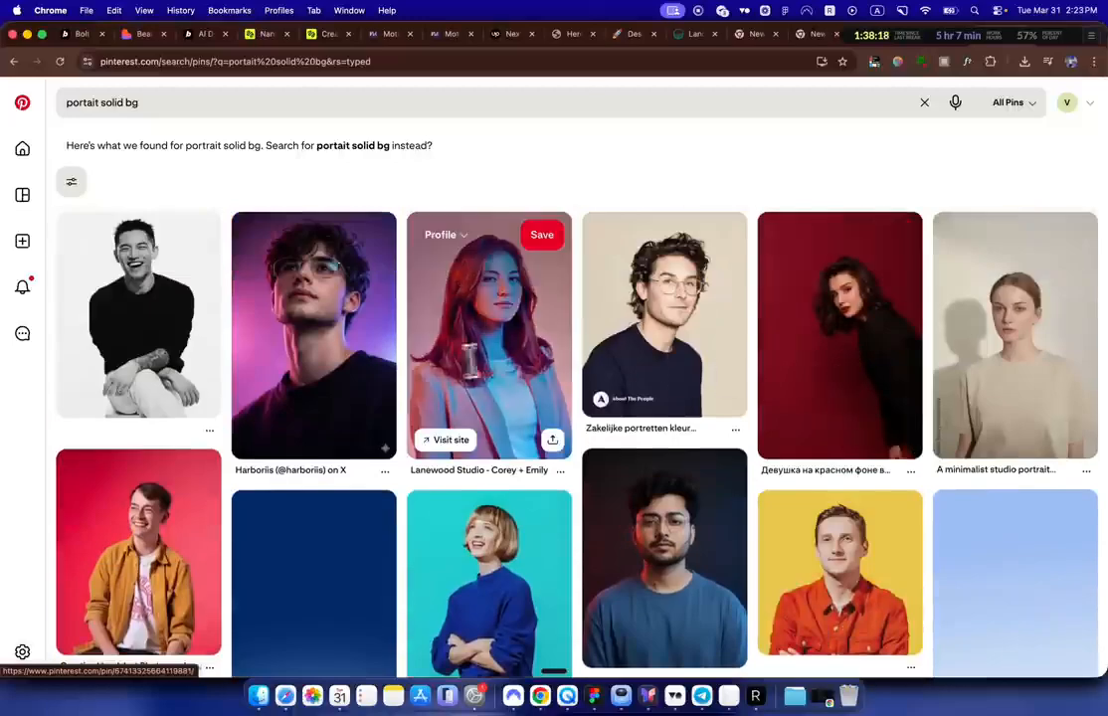
scroll(609, 647, down, 3)
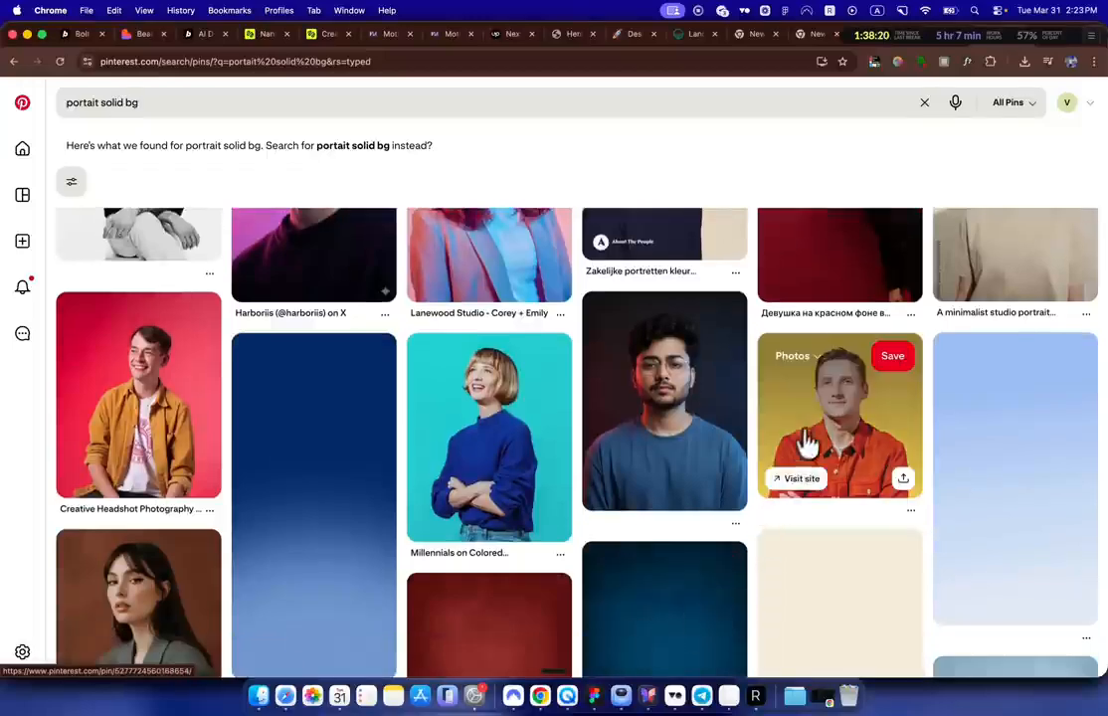
Step: Copy the portrait image with the yellow background, followed by the black-turtleneck portrait with the orange background
click(808, 443)
right_click(407, 371)
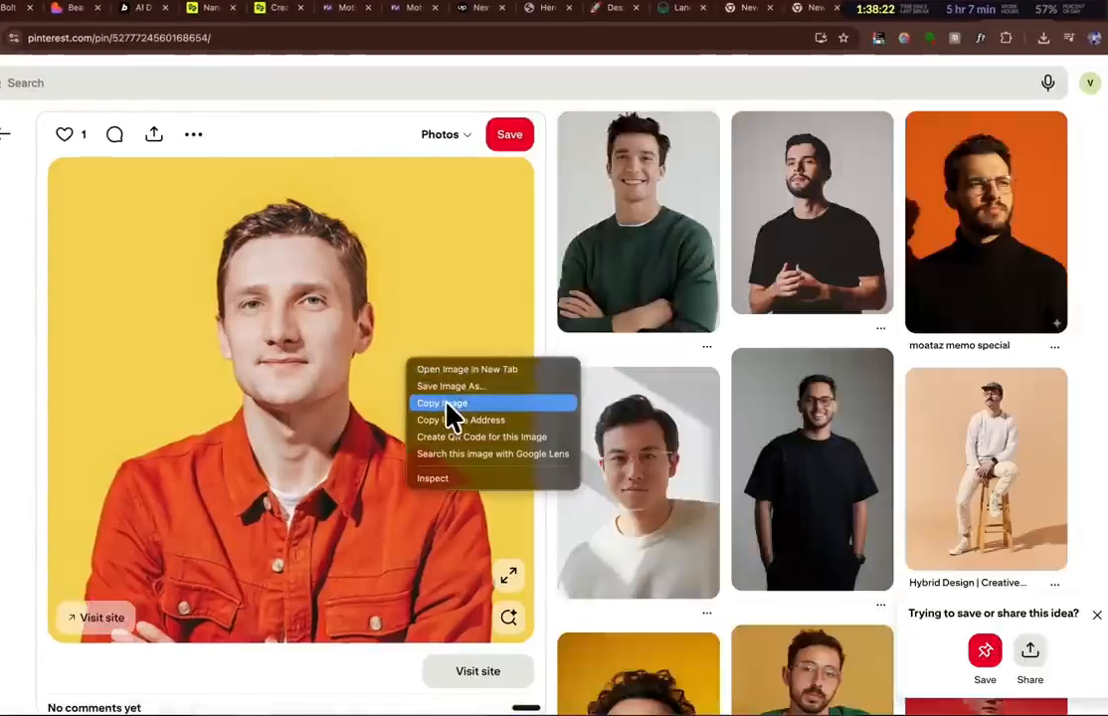
click(446, 404)
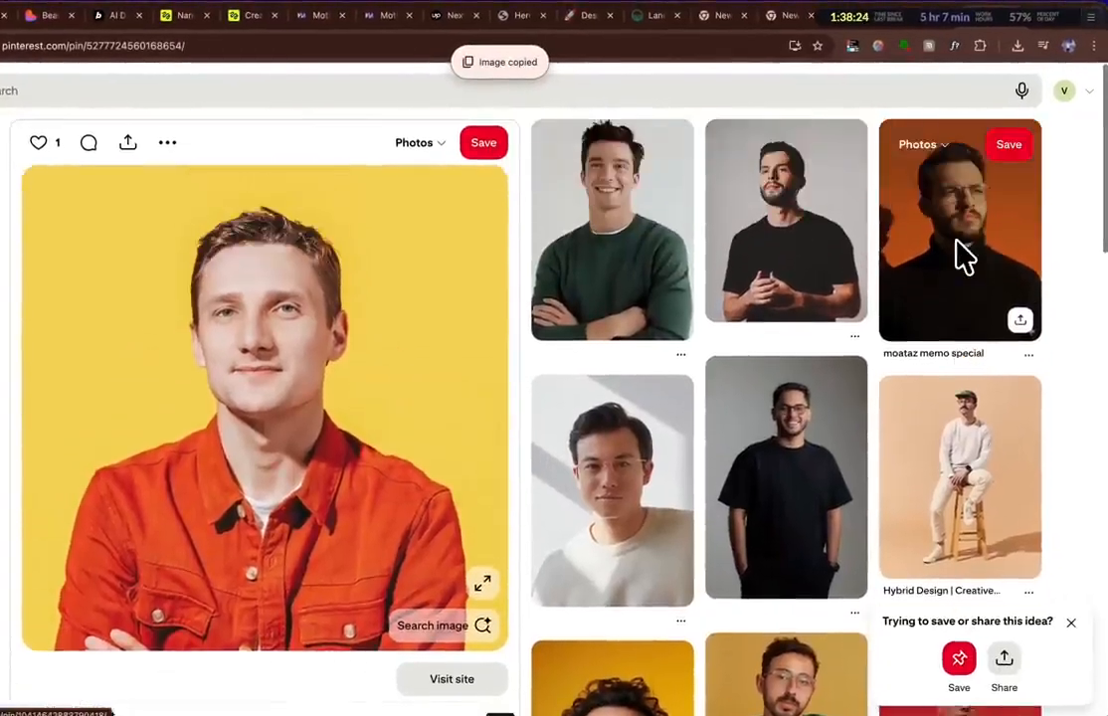
click(958, 244)
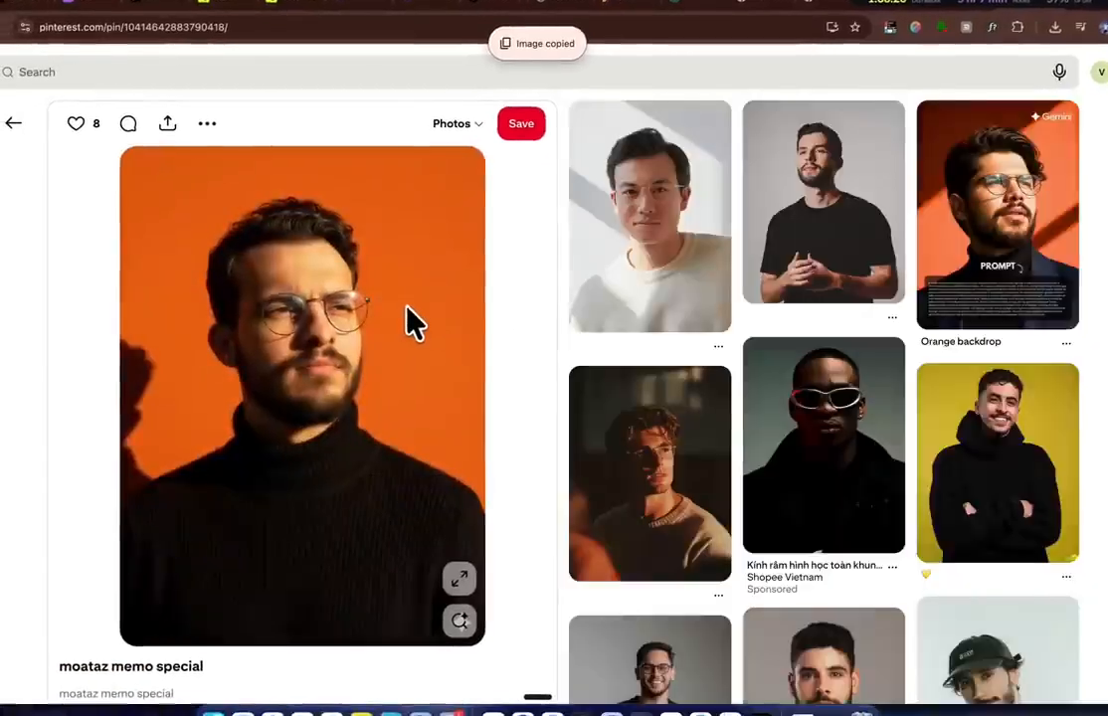
right_click(356, 359)
click(396, 391)
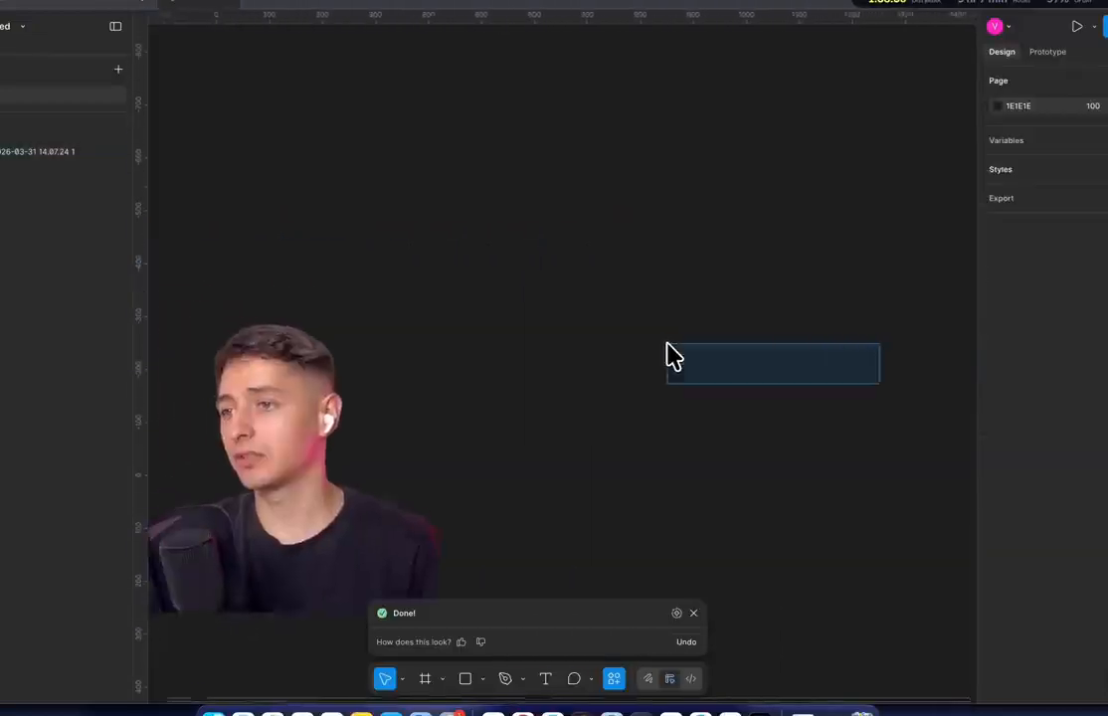
Step: Return to Figma, draw a square frame about 687 × 687 beside the cut-out portrait, and move the portrait into it
key(f)
drag(584, 267, 949, 581)
key(ctrl+v)
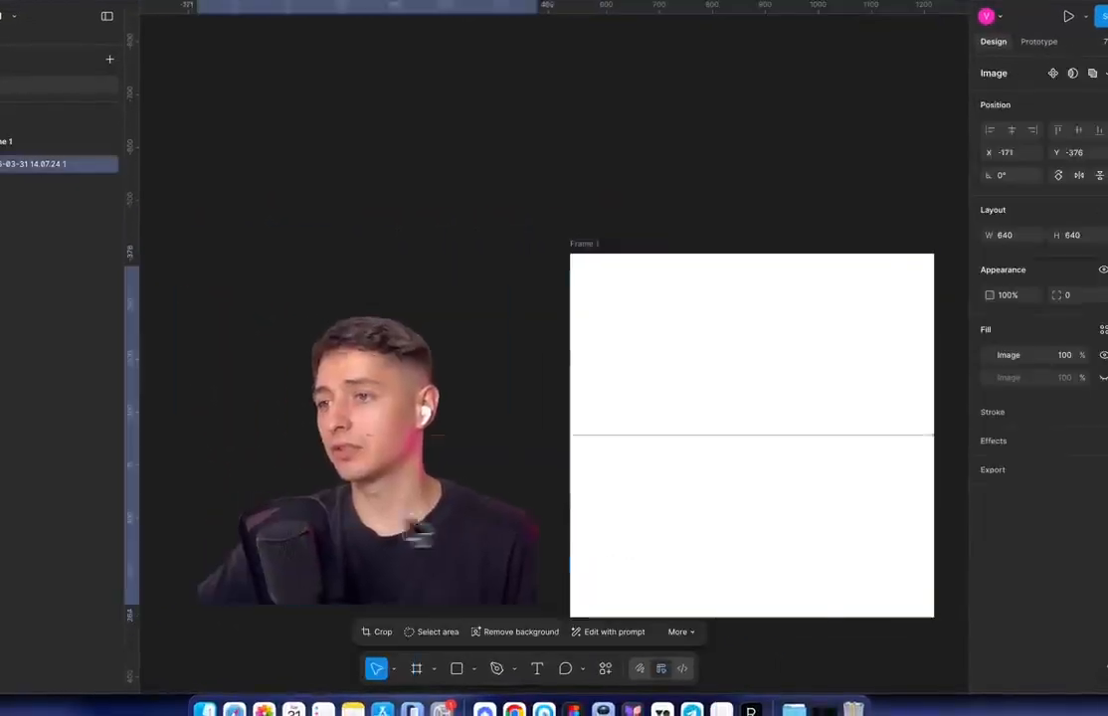
drag(793, 523, 789, 522)
Step: Change the square frame's fill from white to a fully saturated bright yellow
click(943, 297)
click(929, 314)
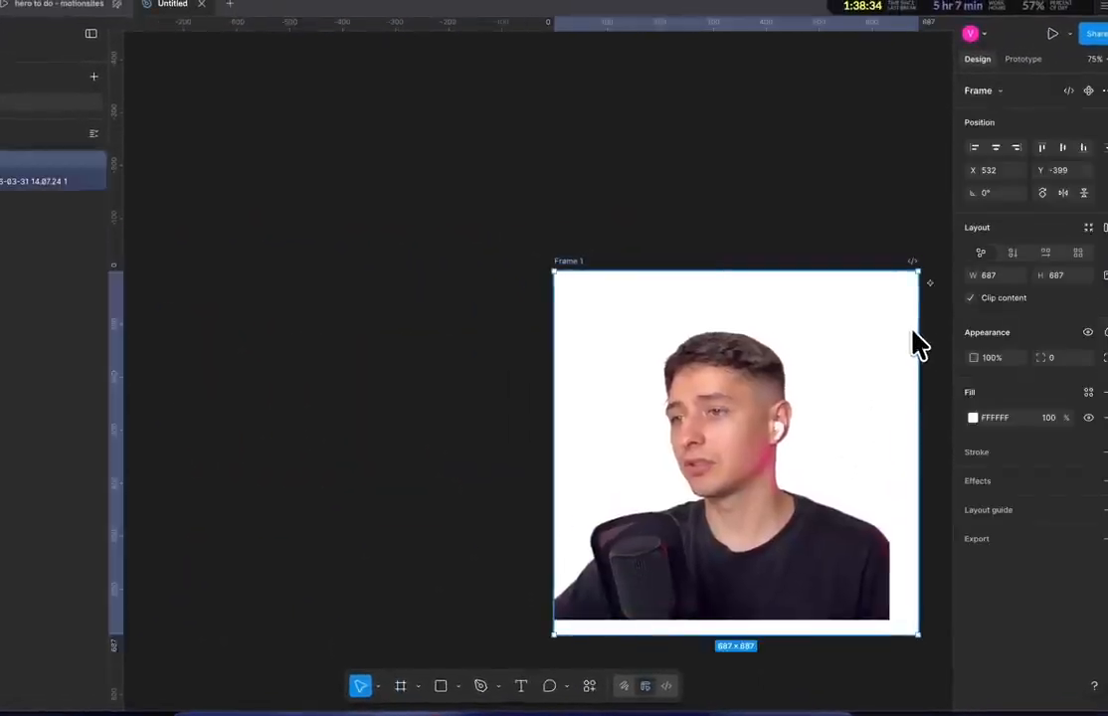
click(973, 417)
click(849, 584)
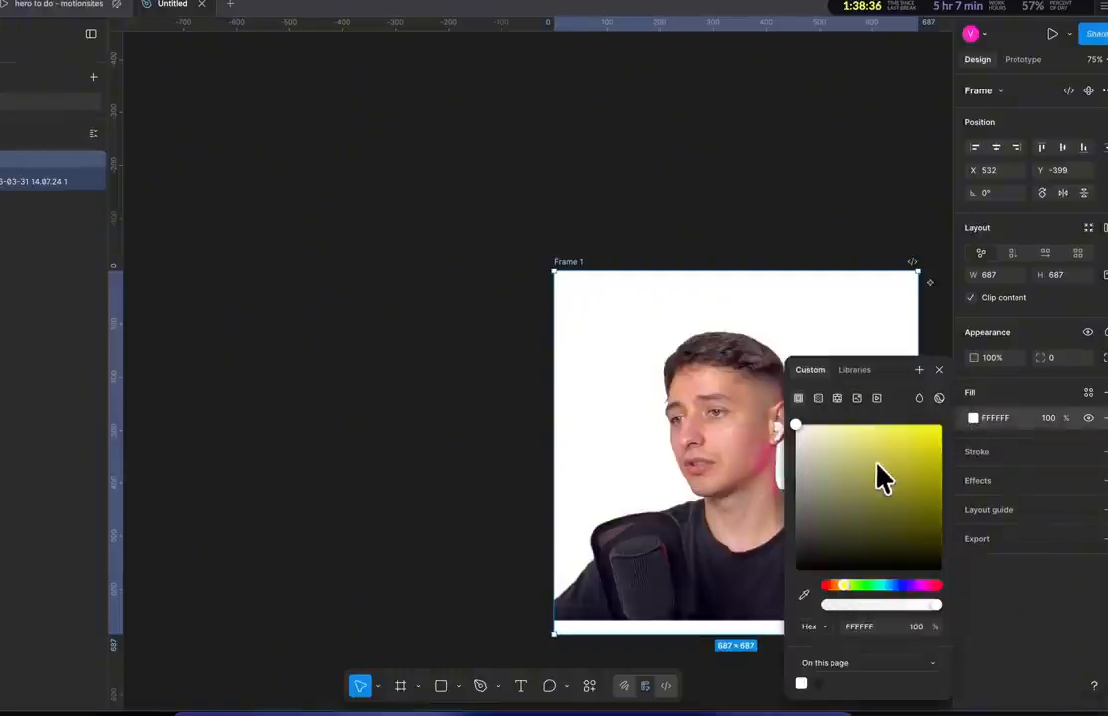
drag(878, 477, 940, 424)
click(756, 108)
Step: Reposition and enlarge the cut-out portrait so it fills the yellow frame down to its lower edge
click(747, 364)
drag(746, 364, 756, 382)
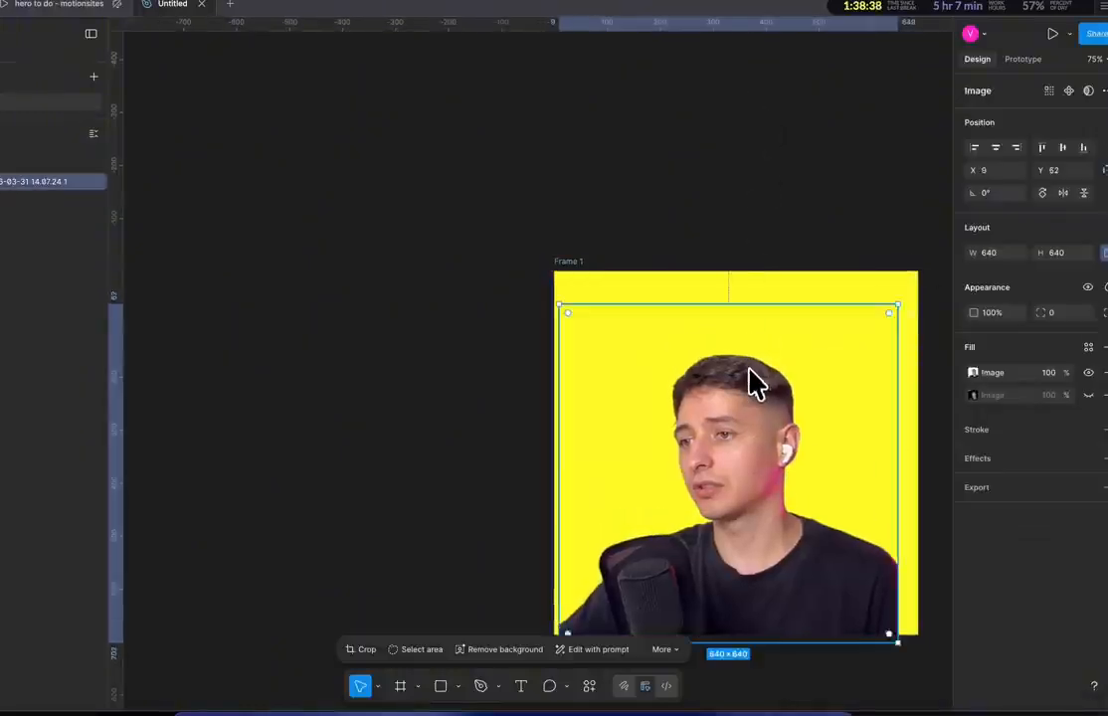
drag(804, 309, 791, 244)
click(756, 220)
scroll(756, 221, down, 3)
scroll(756, 221, right, 2)
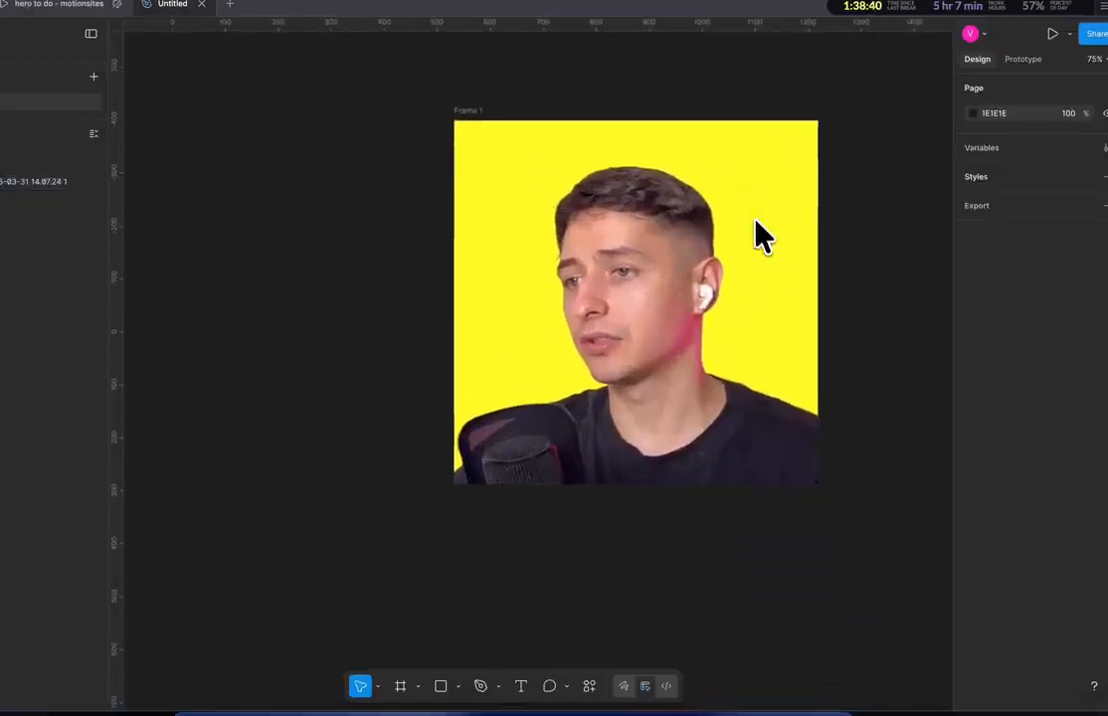
Step: Paste the copied orange-background portrait onto the canvas as a reference image
key(super+v)
scroll(514, 334, down, 5)
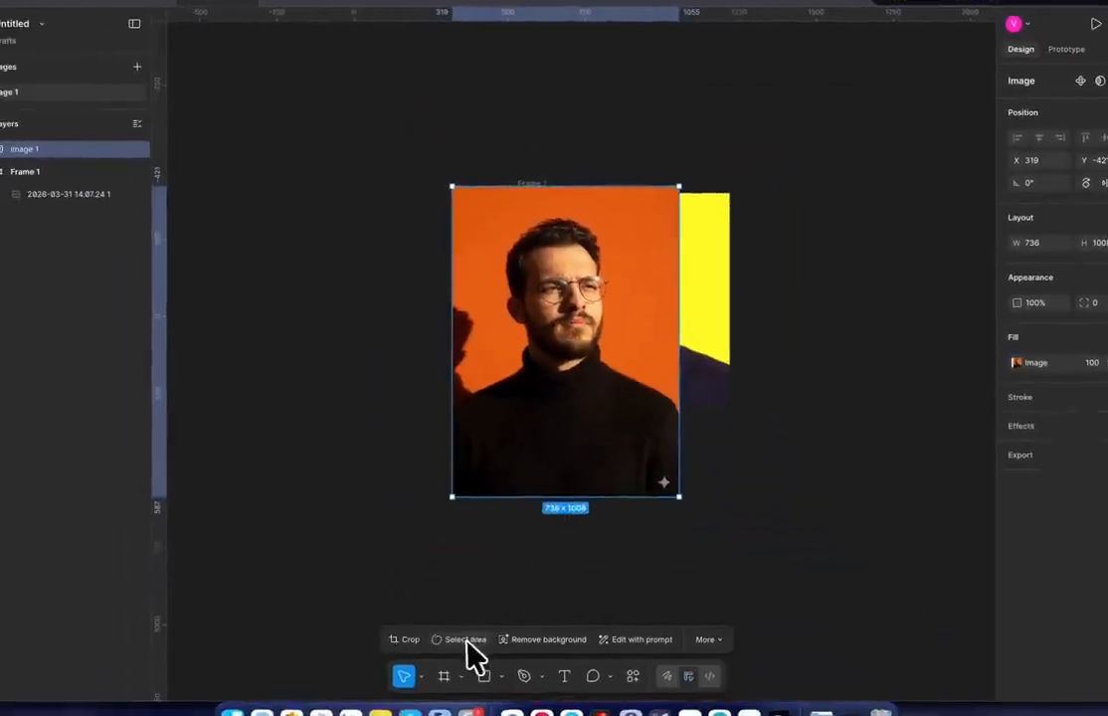
Step: Select the man in the pasted reference portrait with a freehand area selection and erase him, leaving only the orange background
click(452, 642)
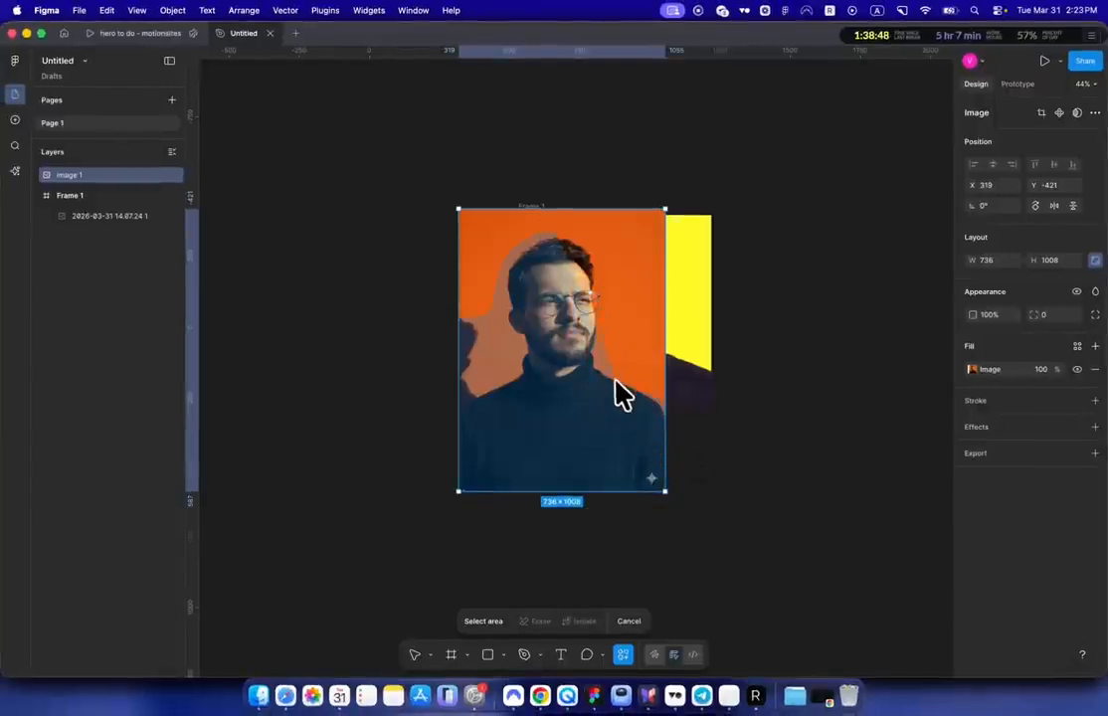
drag(609, 248, 547, 234)
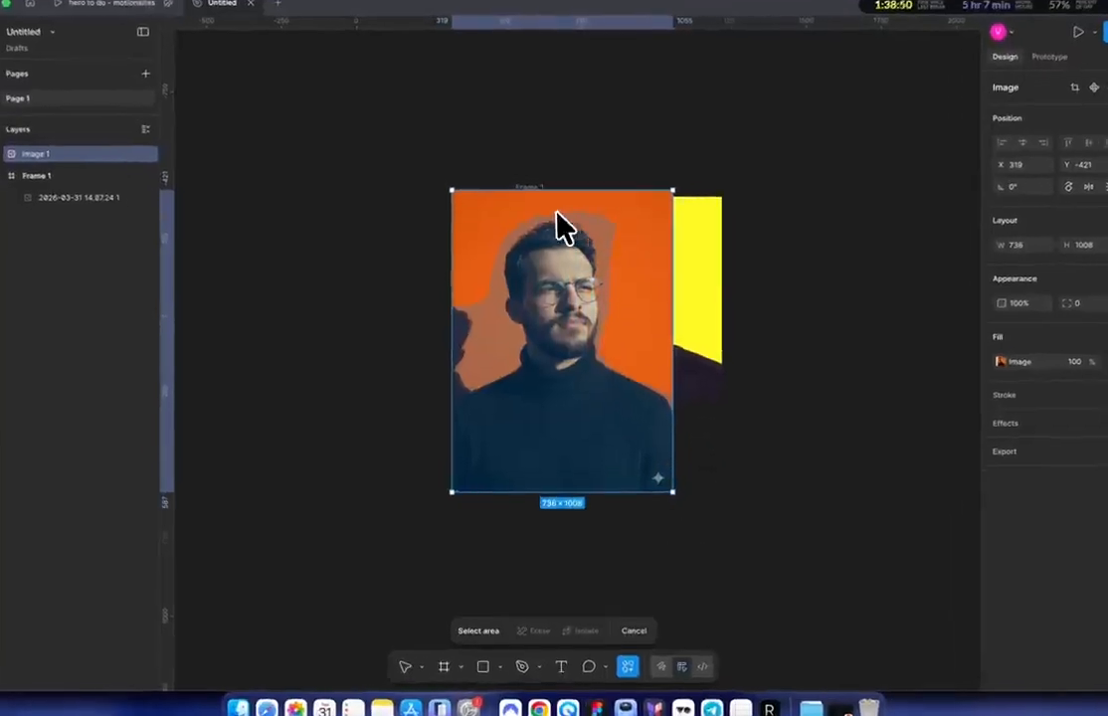
click(534, 637)
scroll(609, 230, up, 2)
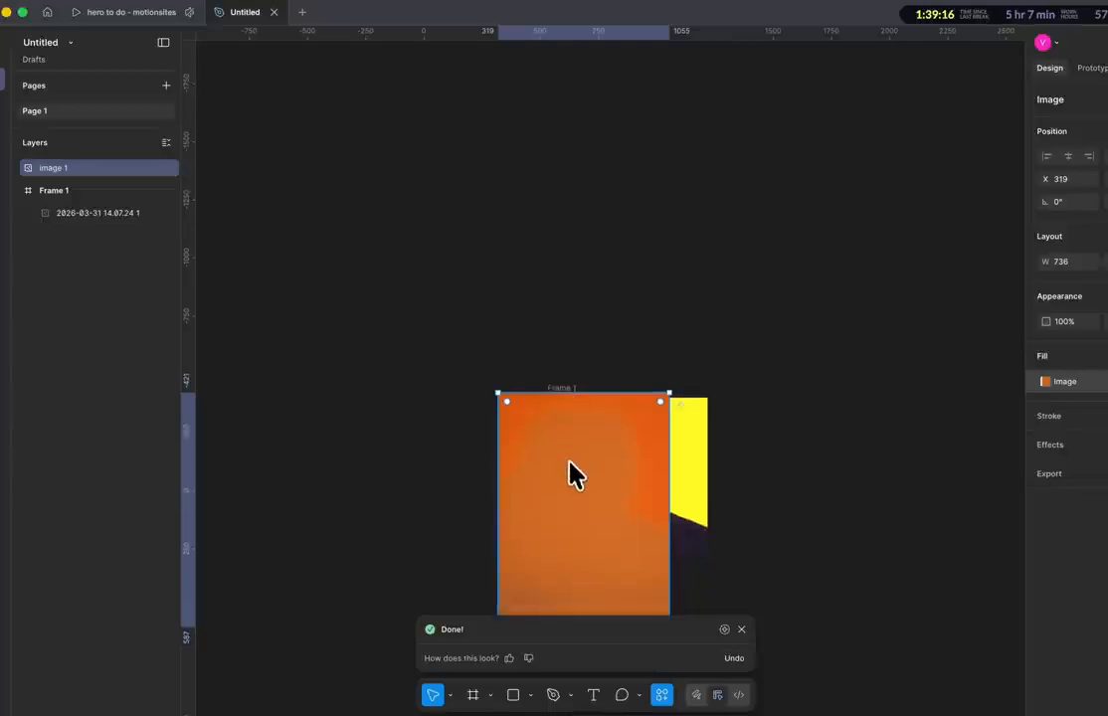
Step: Move the orange background image into the yellow frame, send it behind the cut-out portrait and position it to fill the frame
key(super+x)
click(560, 389)
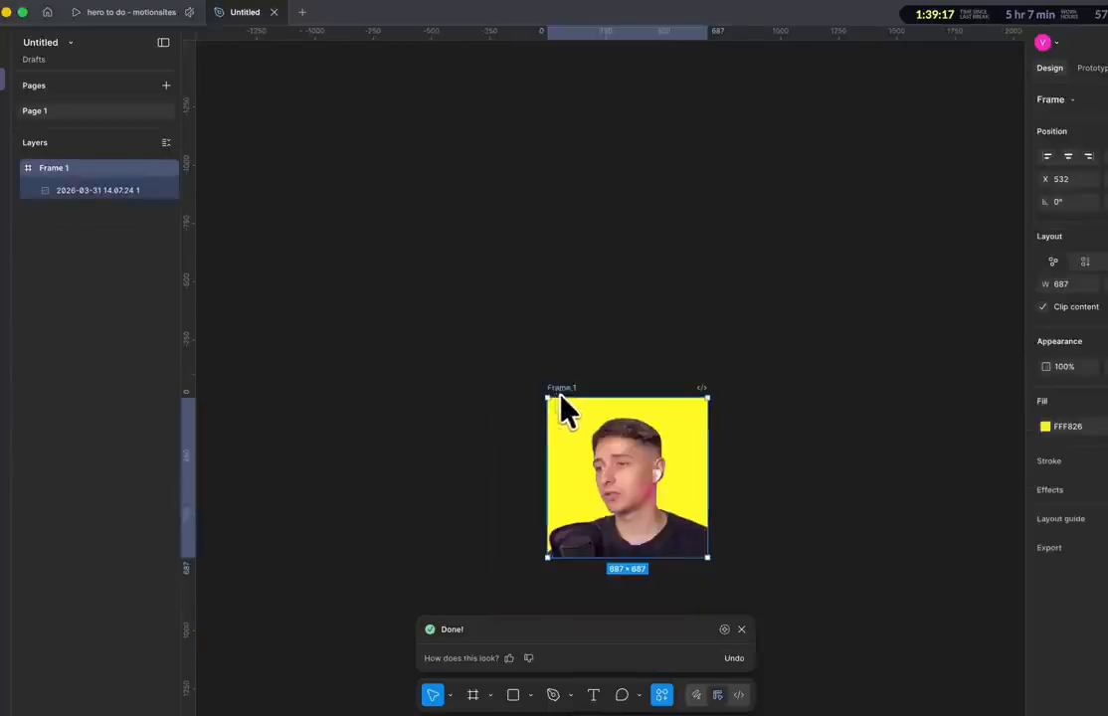
key(super+v)
key(bracketleft)
mouse_move(670, 442)
mouse_down()
mouse_move(693, 441)
mouse_move(673, 460)
mouse_move(677, 446)
mouse_up()
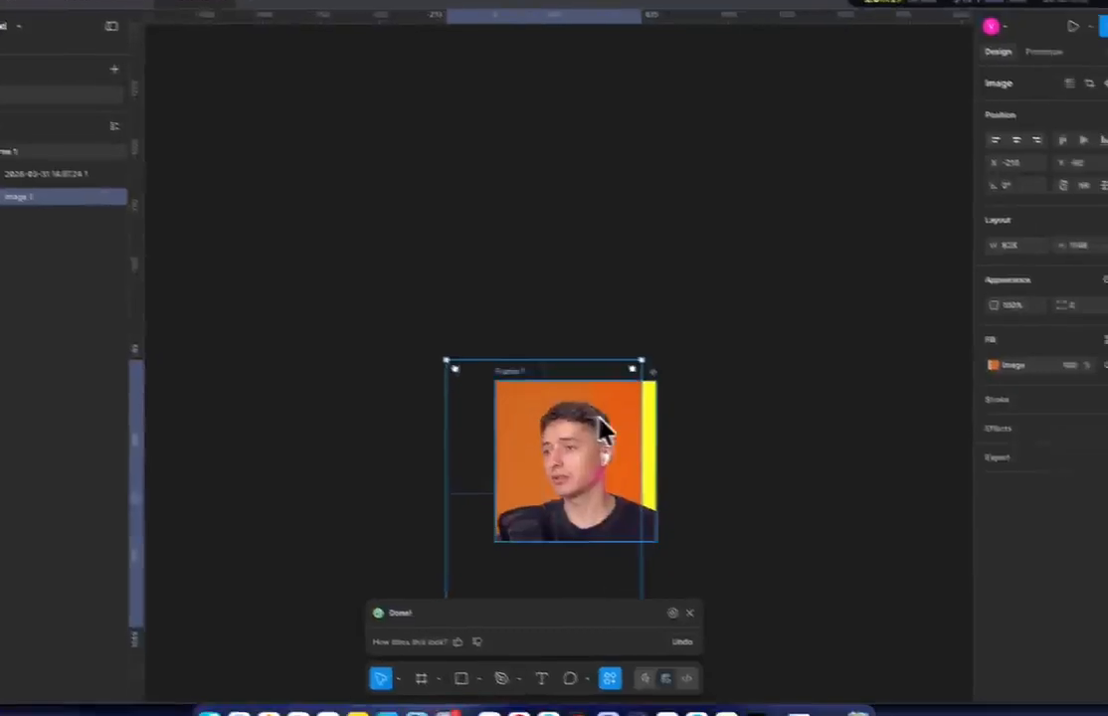
click(601, 348)
Step: Shift the cut-out portrait slightly upward inside the orange-backed frame
click(576, 424)
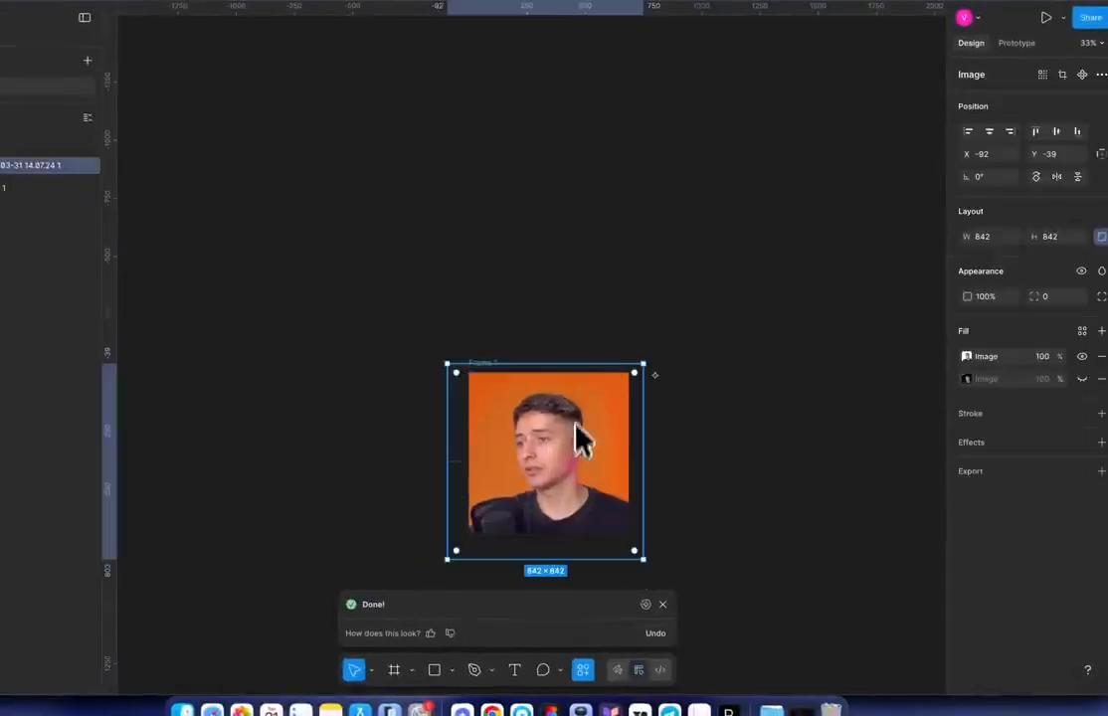
drag(579, 363, 579, 340)
click(564, 348)
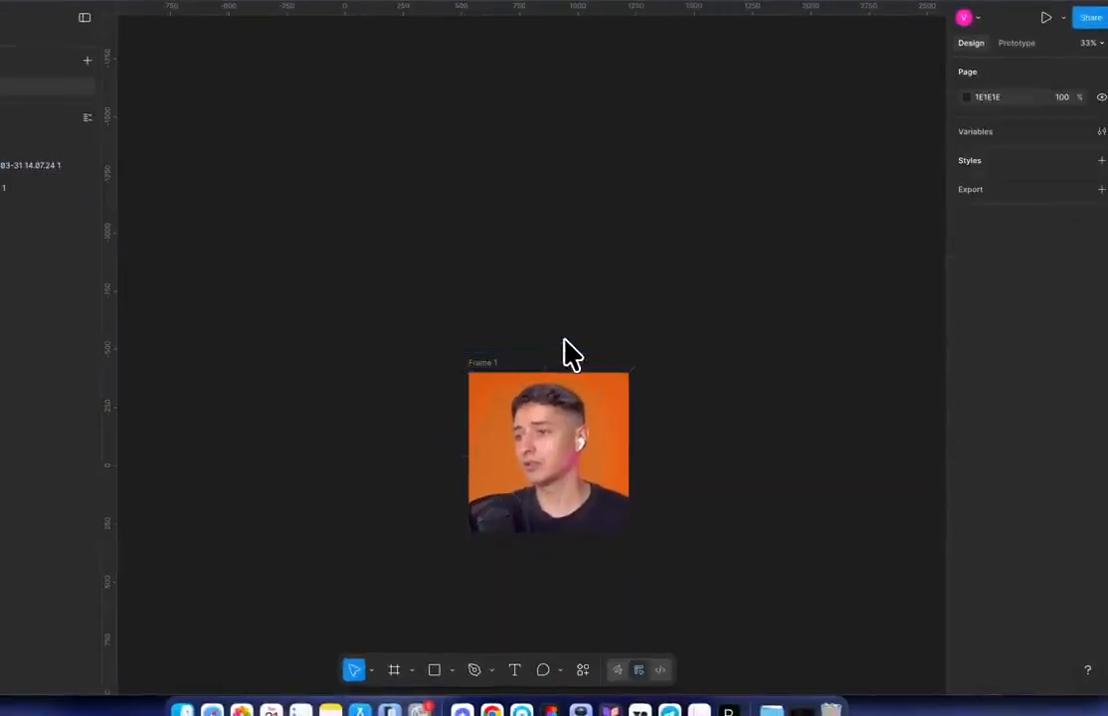
Step: Export the portrait frame at 1x as a JPEG named avatar.jpg in the Documents folder
scroll(527, 330, down, 2)
click(493, 324)
click(1100, 545)
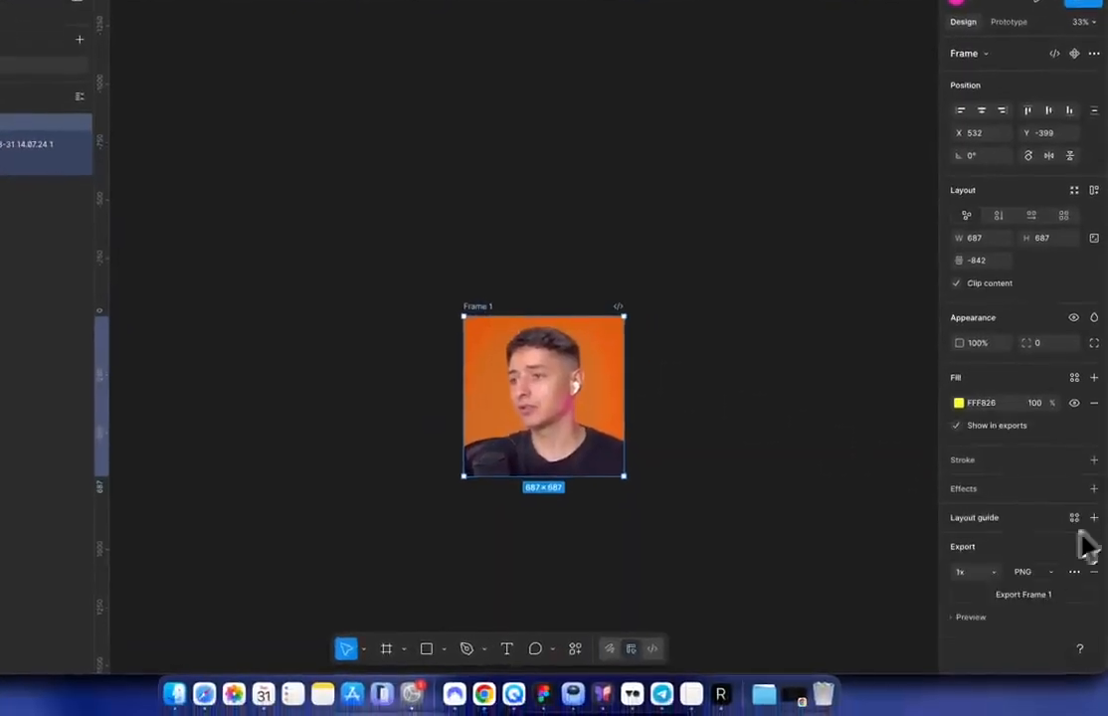
click(1043, 594)
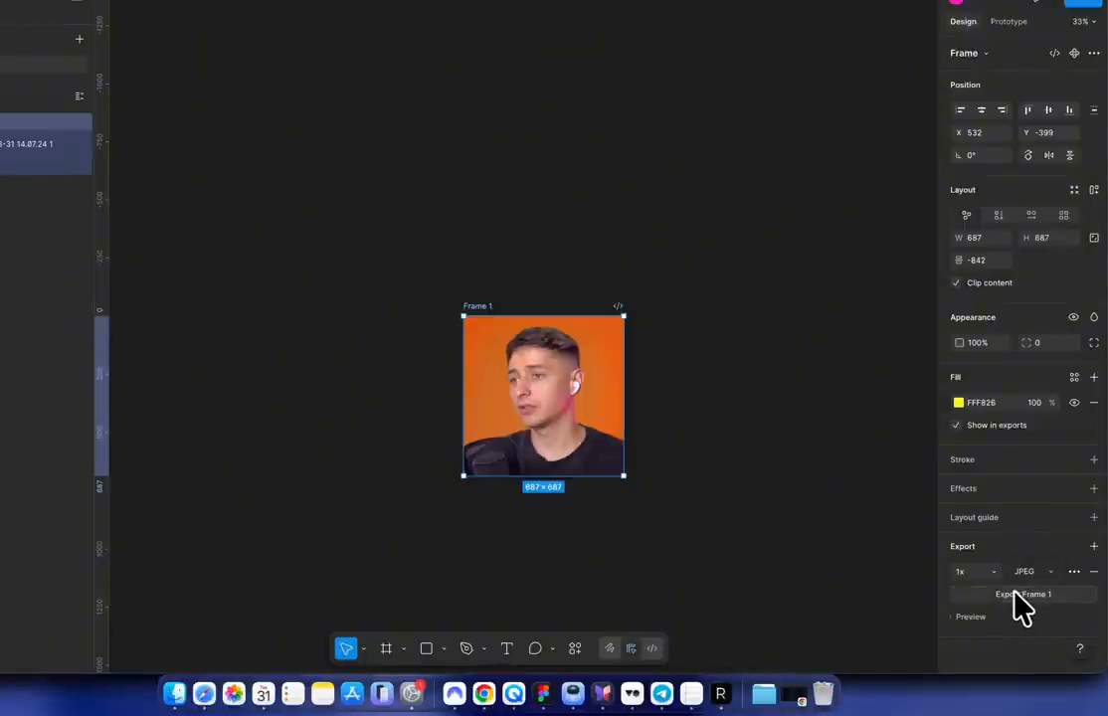
click(1014, 595)
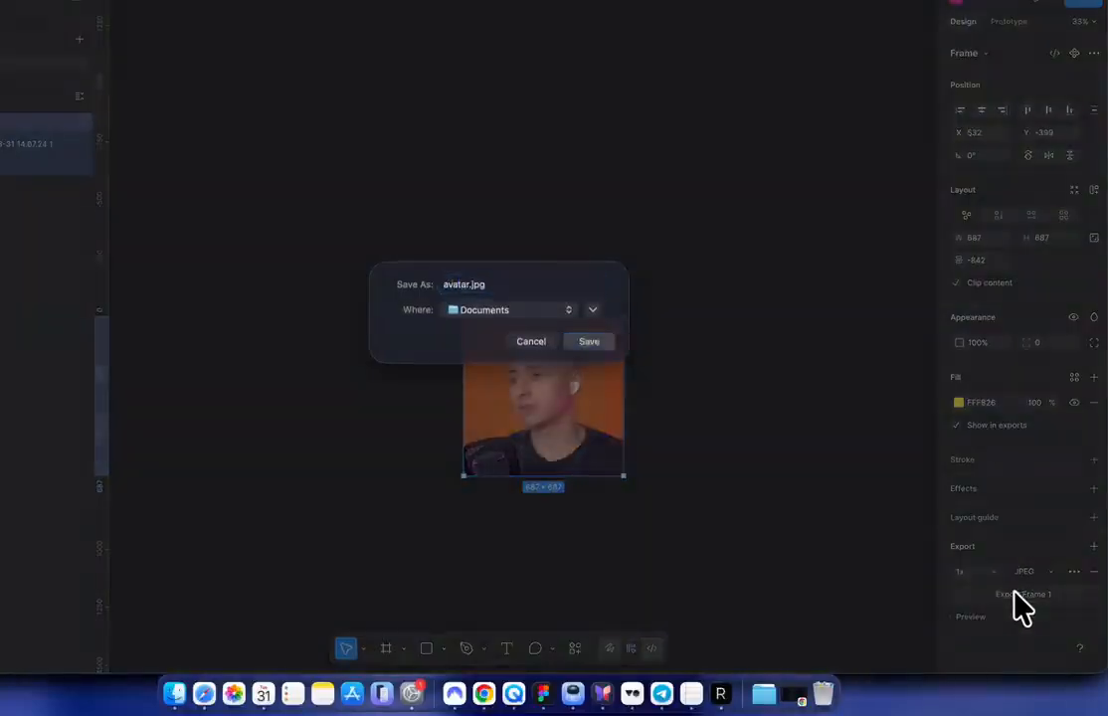
key(Return)
Step: Return to the Upwork profile form in Chrome and attach avatar.jpg from the Documents folder as the profile photo
click(484, 693)
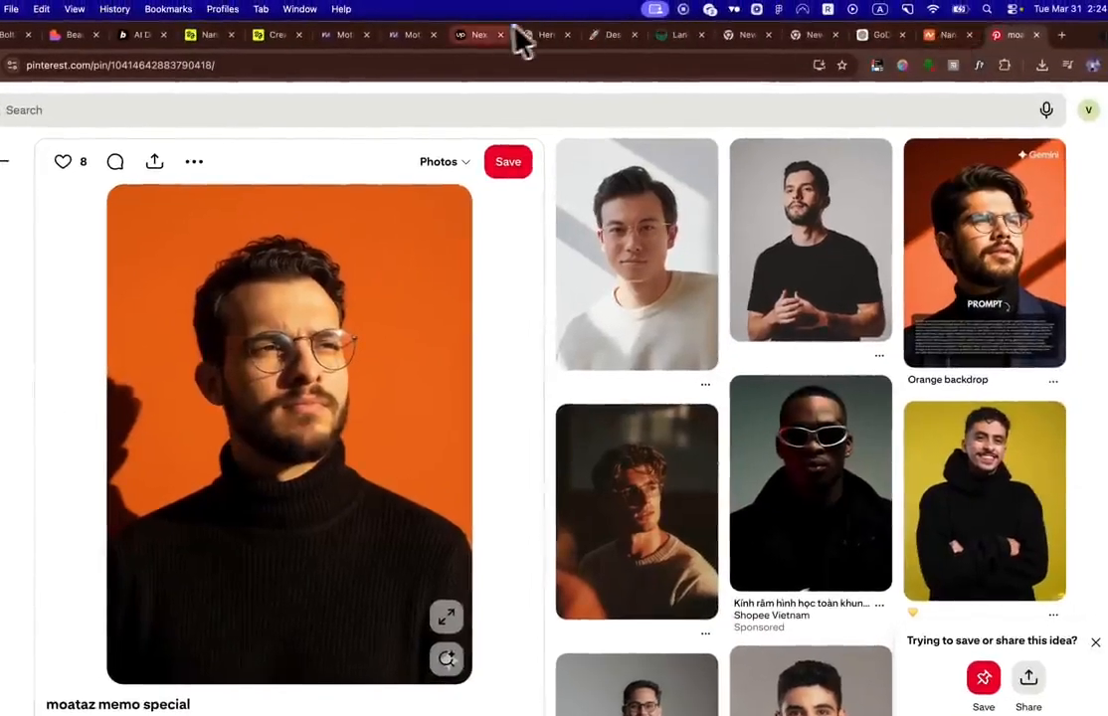
click(479, 35)
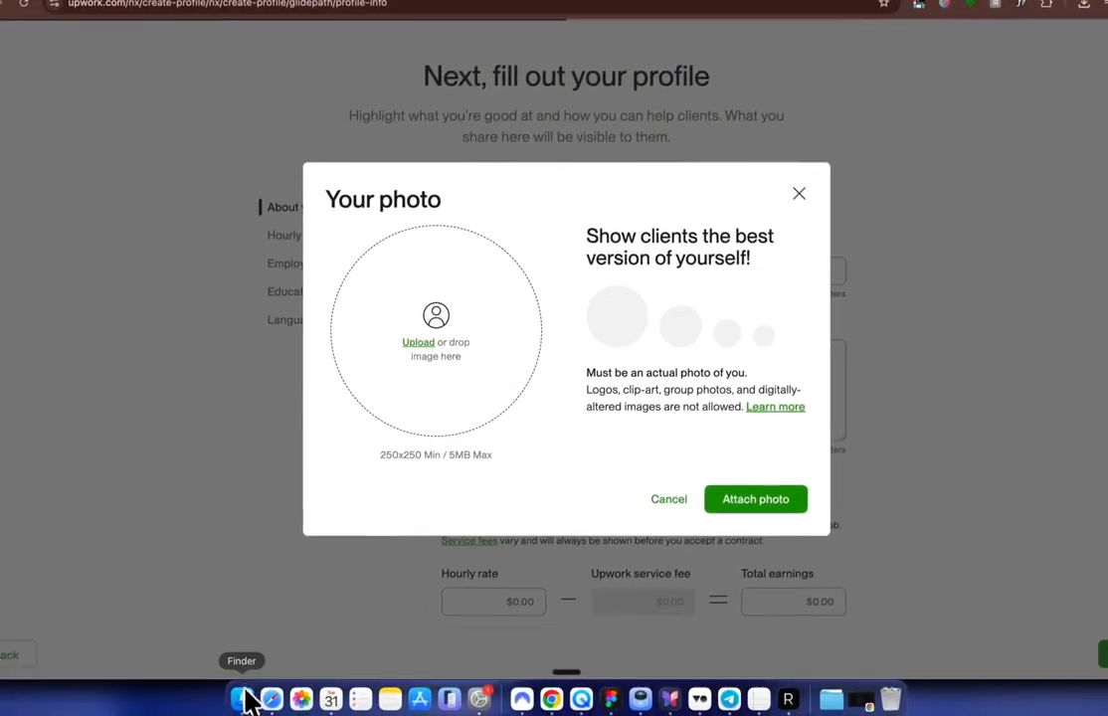
click(242, 700)
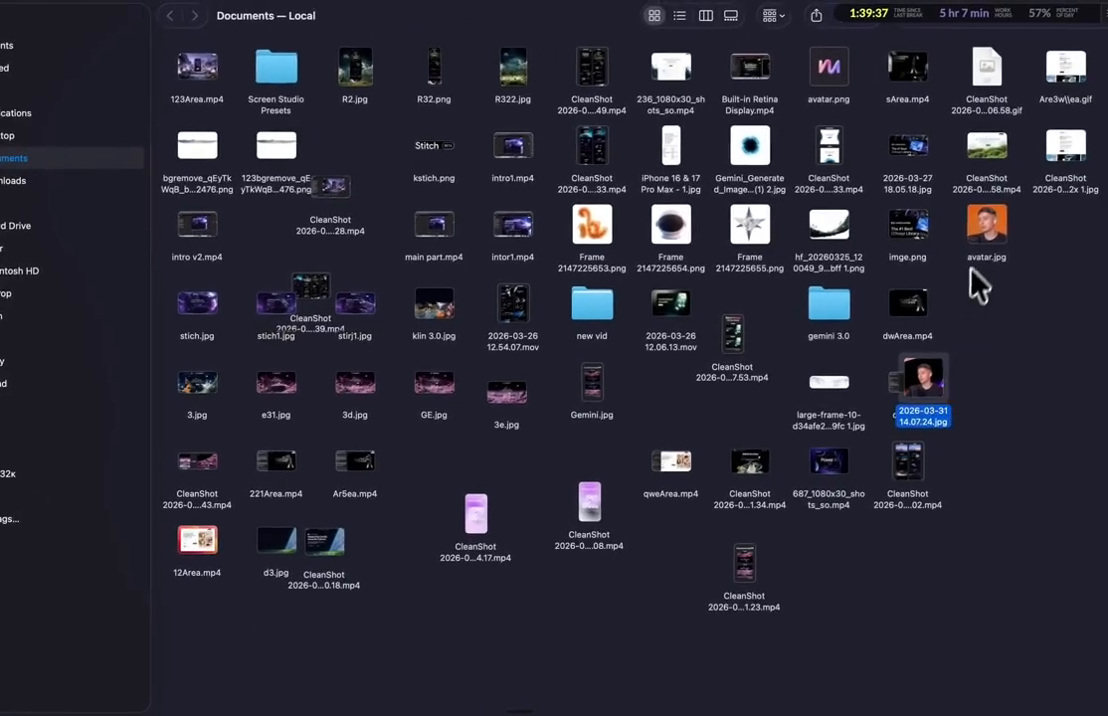
key(super+Tab)
drag(988, 225, 445, 361)
click(748, 550)
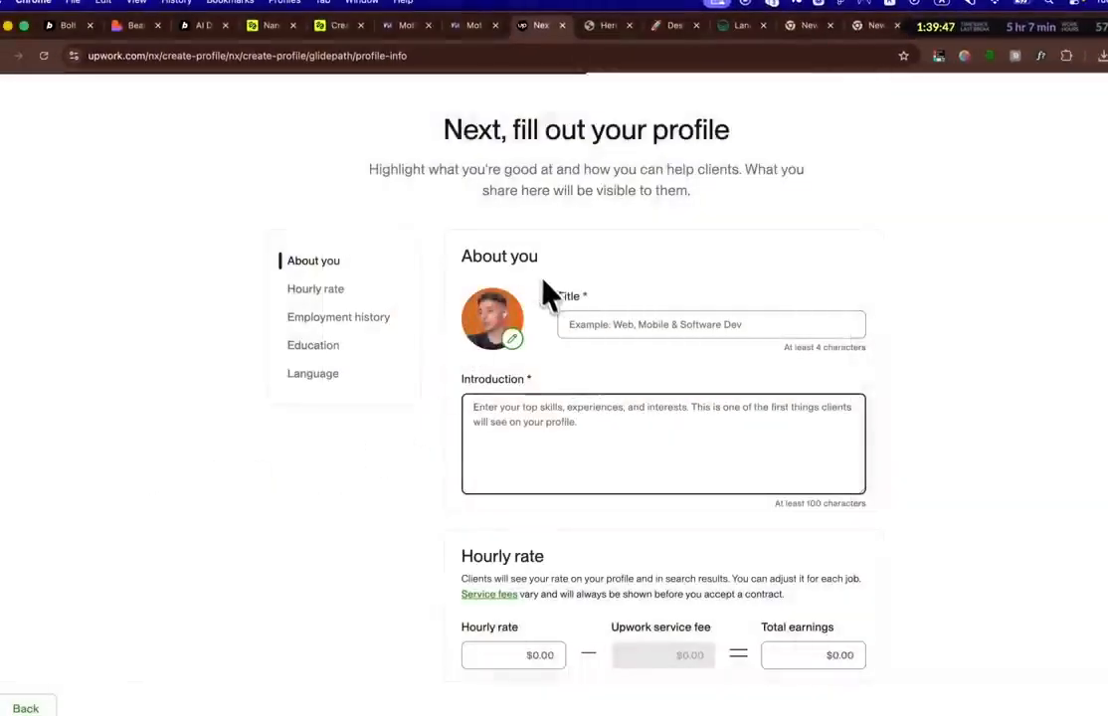
Step: Run a Google search for "upwork webflow talent" in the browser tab showing the portfolio site
click(604, 25)
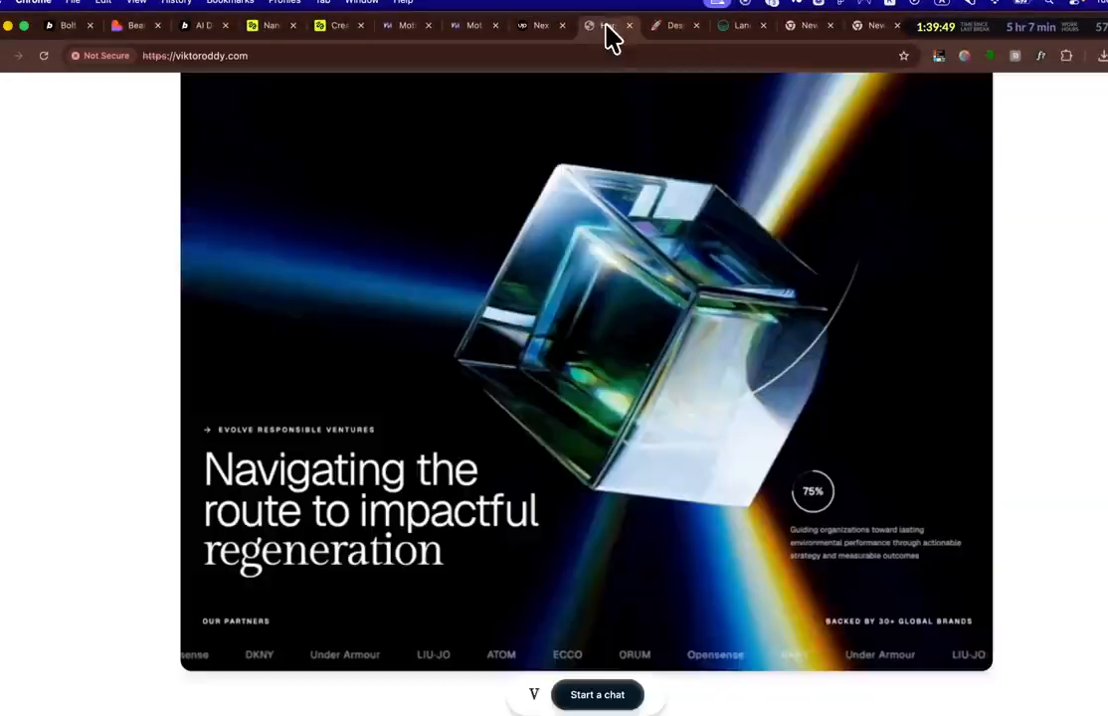
text(upw)
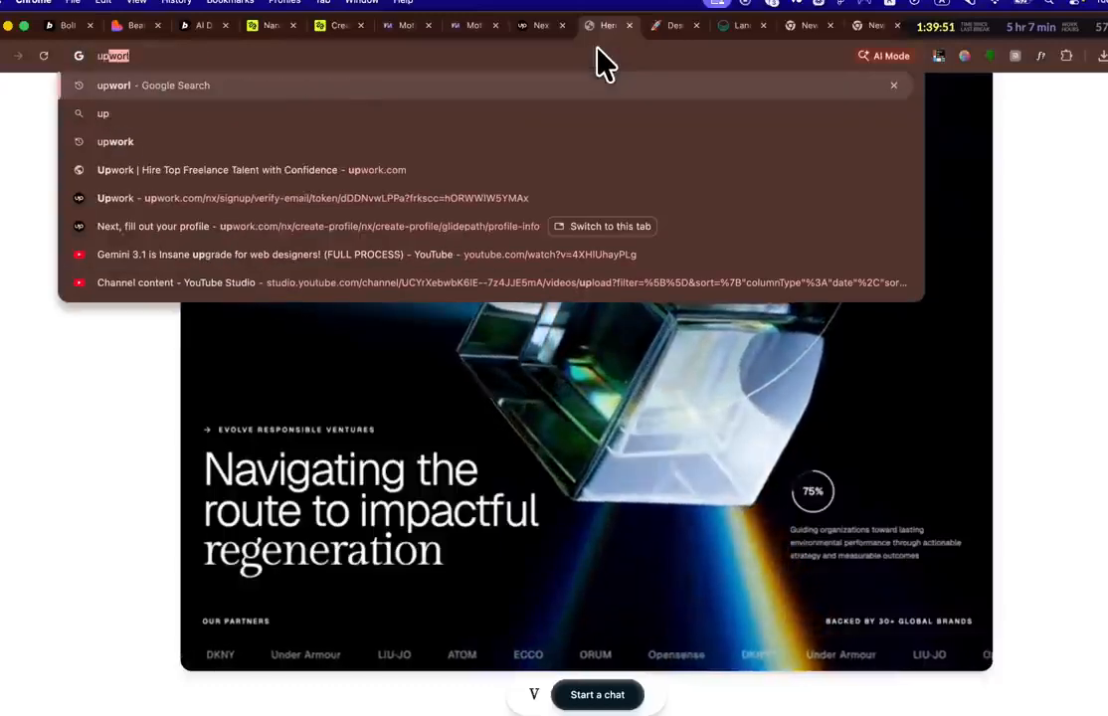
text(ork)
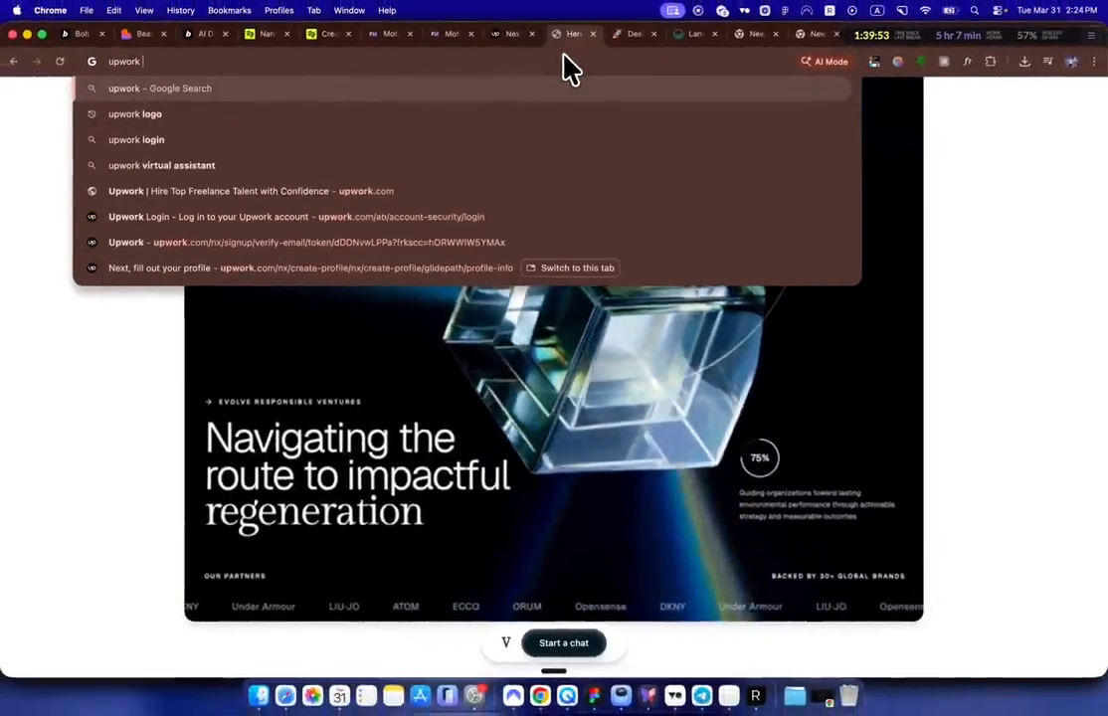
text( framer)
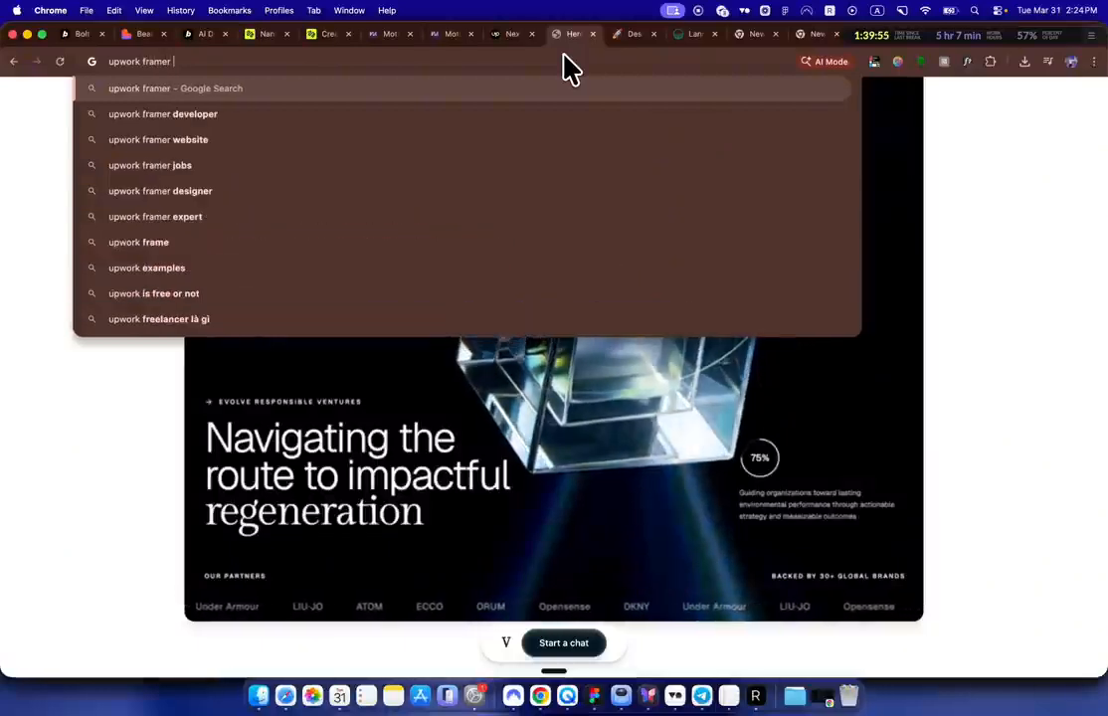
key(BackSpace)
key(BackSpace)
key(BackSpace)
key(BackSpace)
key(BackSpace)
key(BackSpace)
text(webflow)
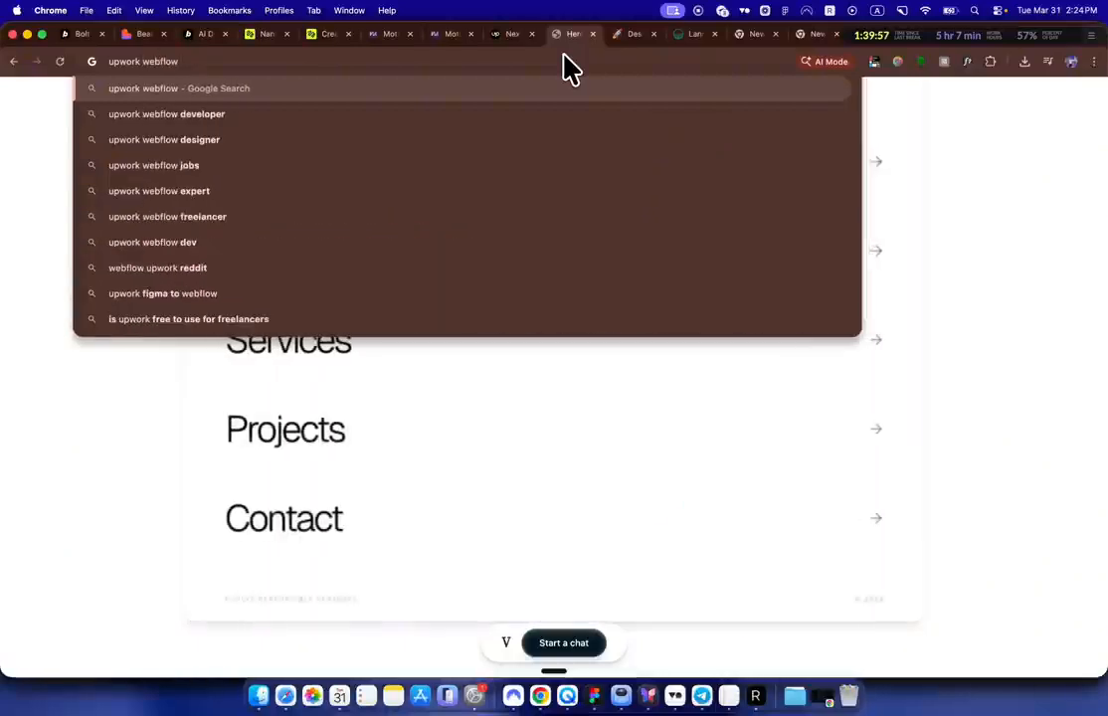
text( talent)
key(Return)
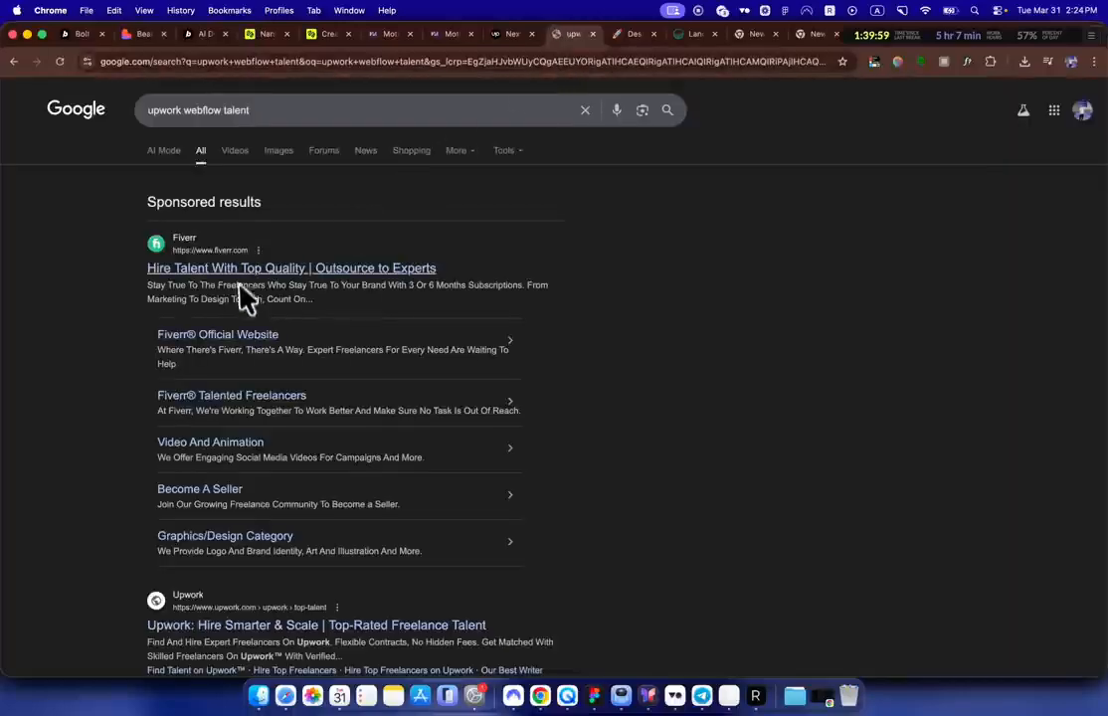
Step: Open Upwork's top-rated freelance talent result and search the site's talent for "webflow"
scroll(241, 328, down, 3)
scroll(259, 348, up, 3)
scroll(257, 358, down, 4)
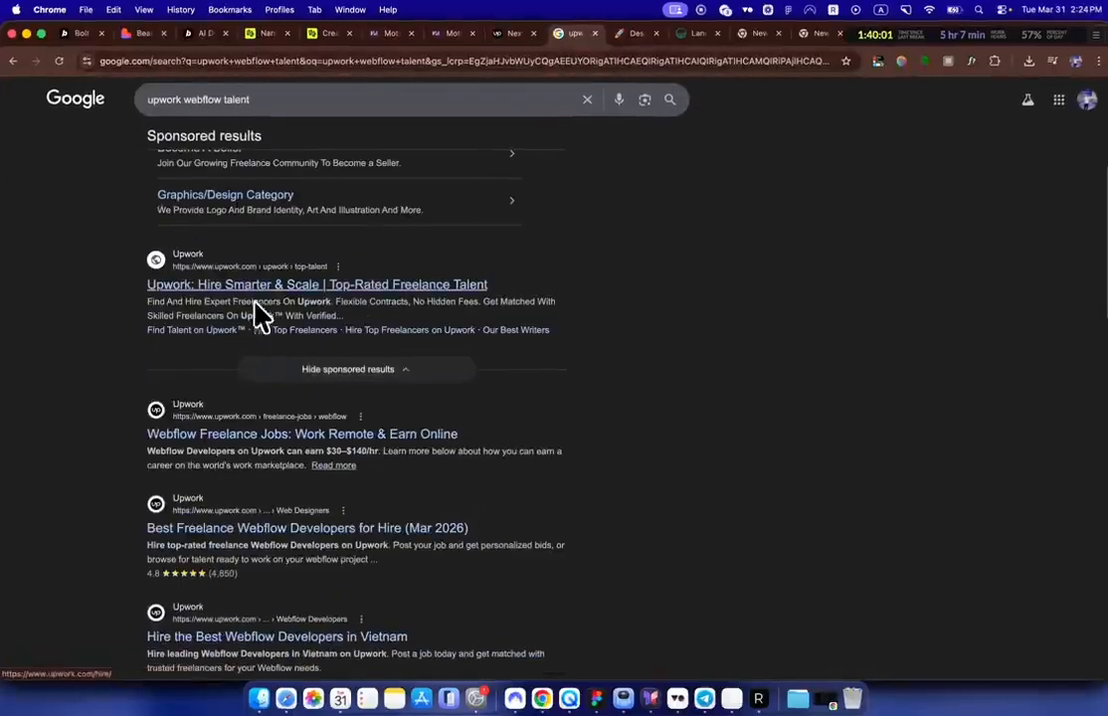
click(255, 302)
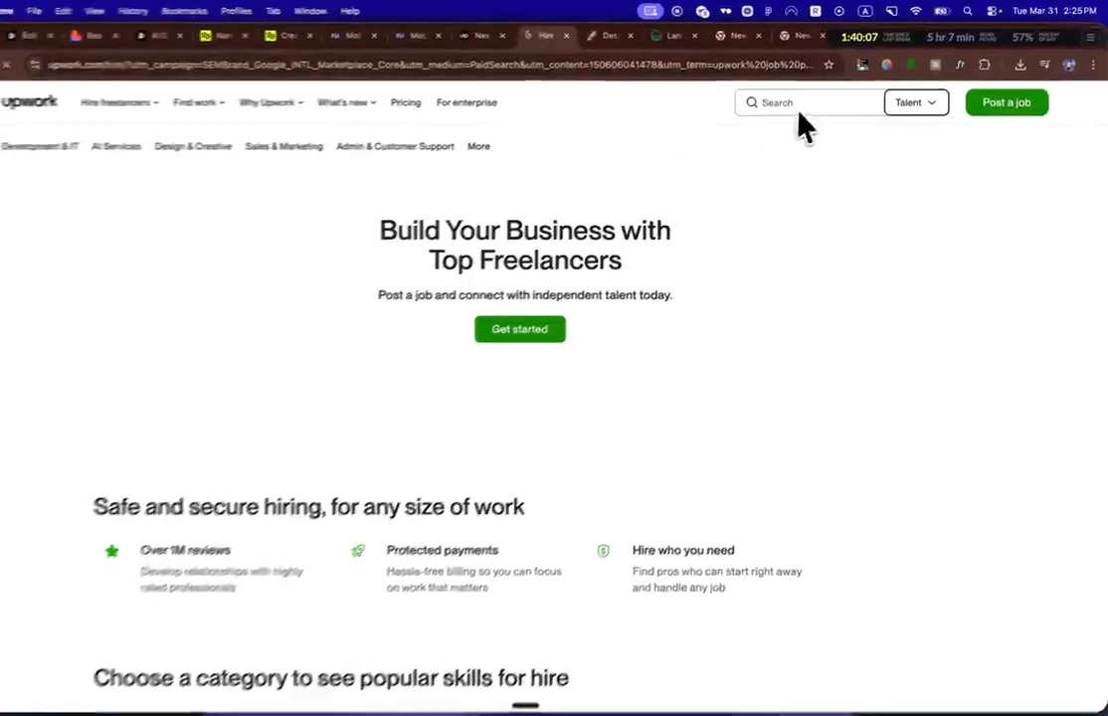
click(798, 109)
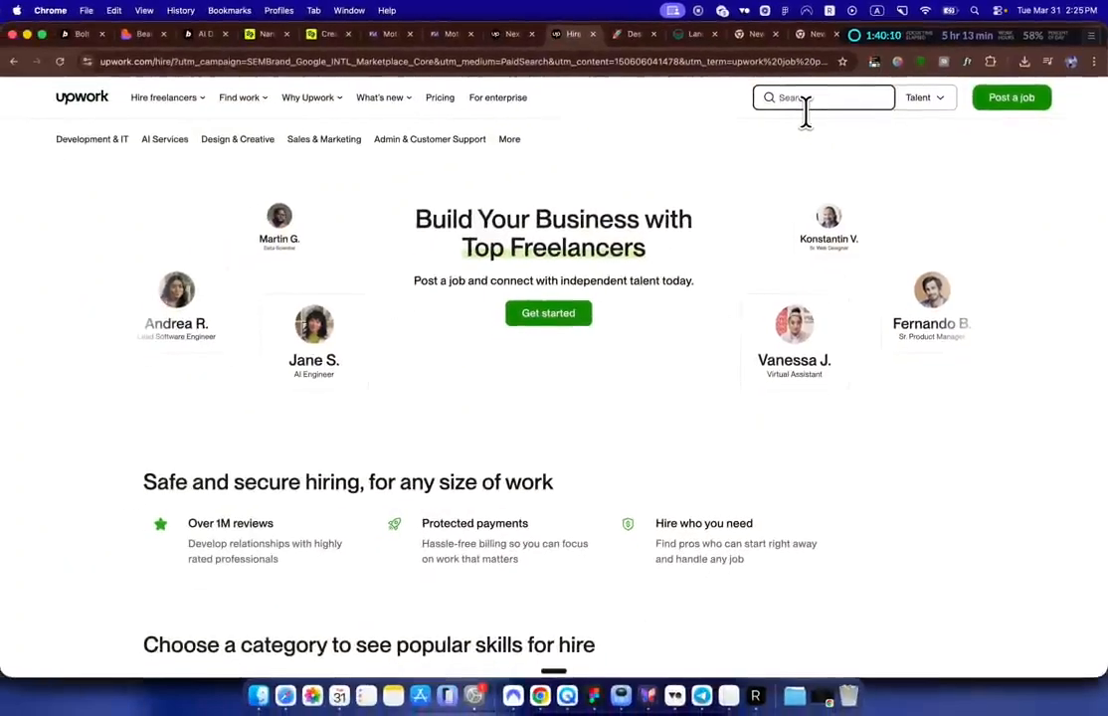
text(webflow)
key(Return)
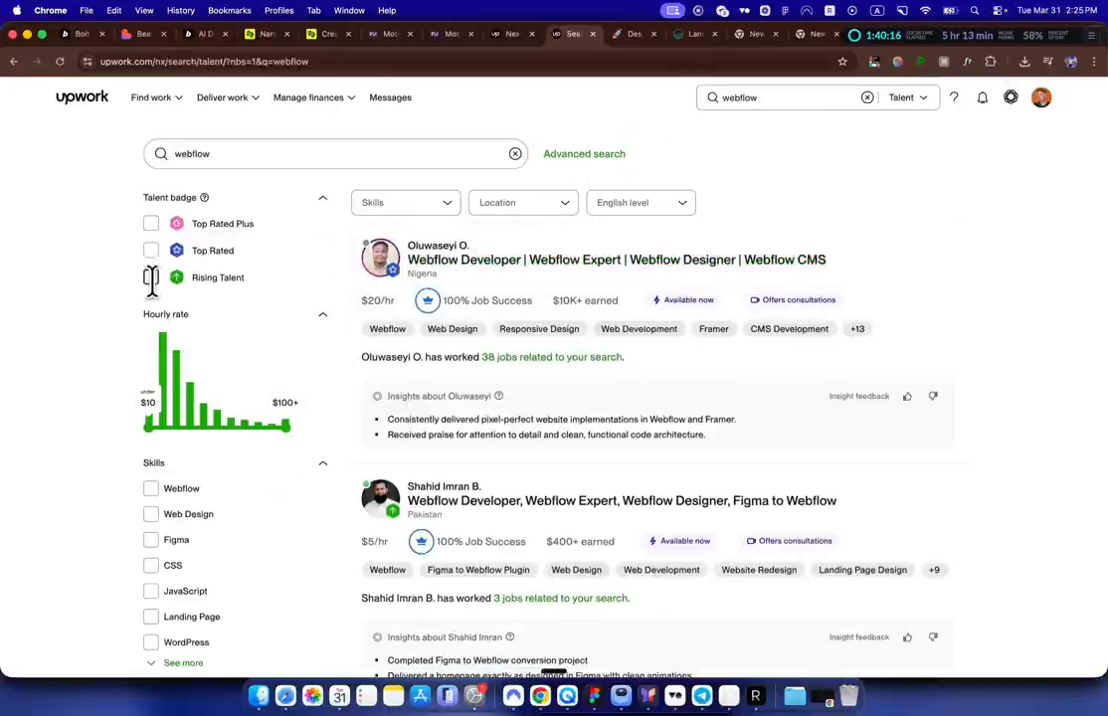
Step: Filter the Webflow talent results to freelancers with the Top Rated badge located in Europe
click(150, 251)
scroll(159, 261, down, 1)
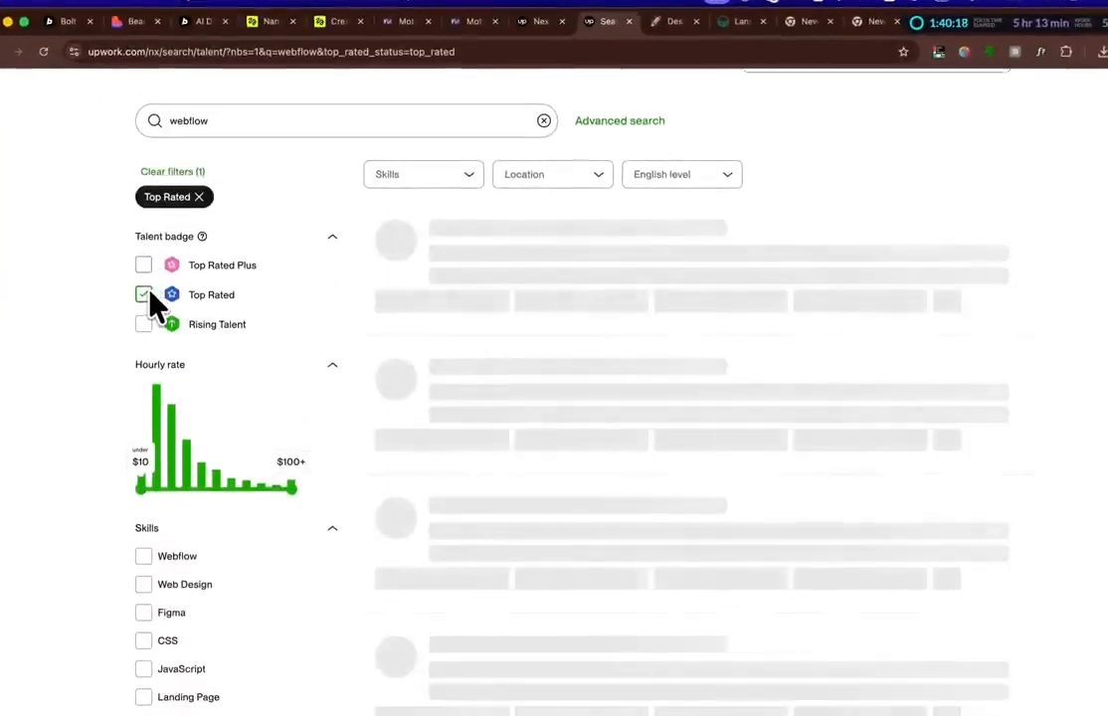
scroll(149, 298, down, 5)
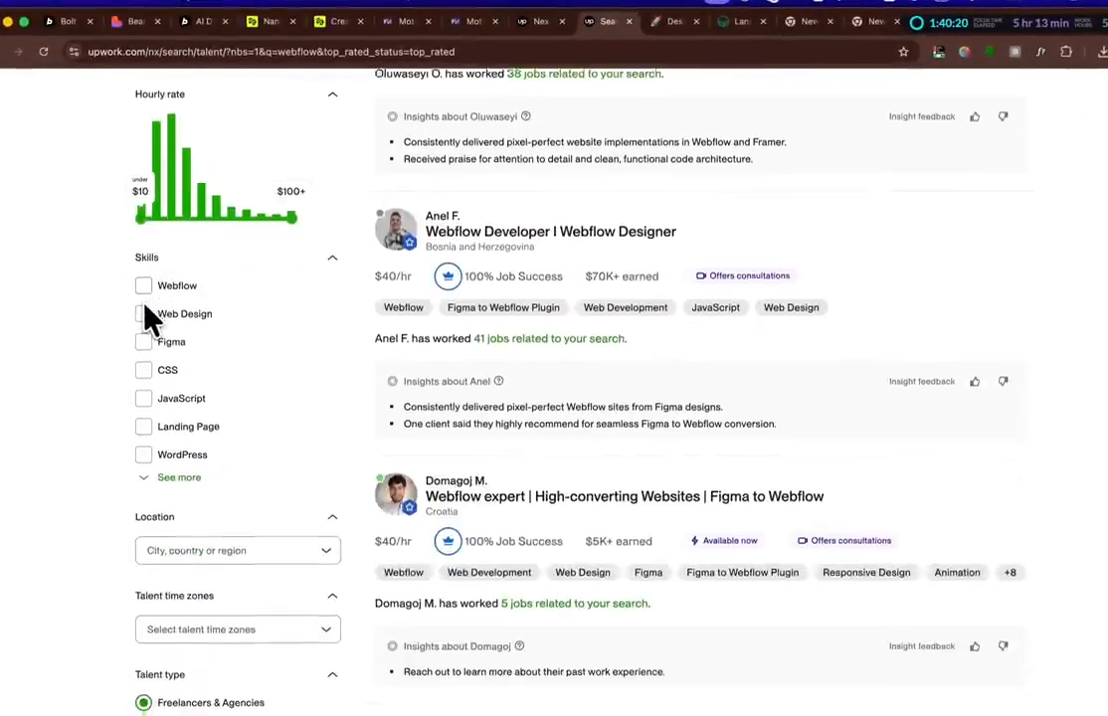
scroll(150, 328, down, 3)
click(181, 383)
scroll(194, 373, down, 3)
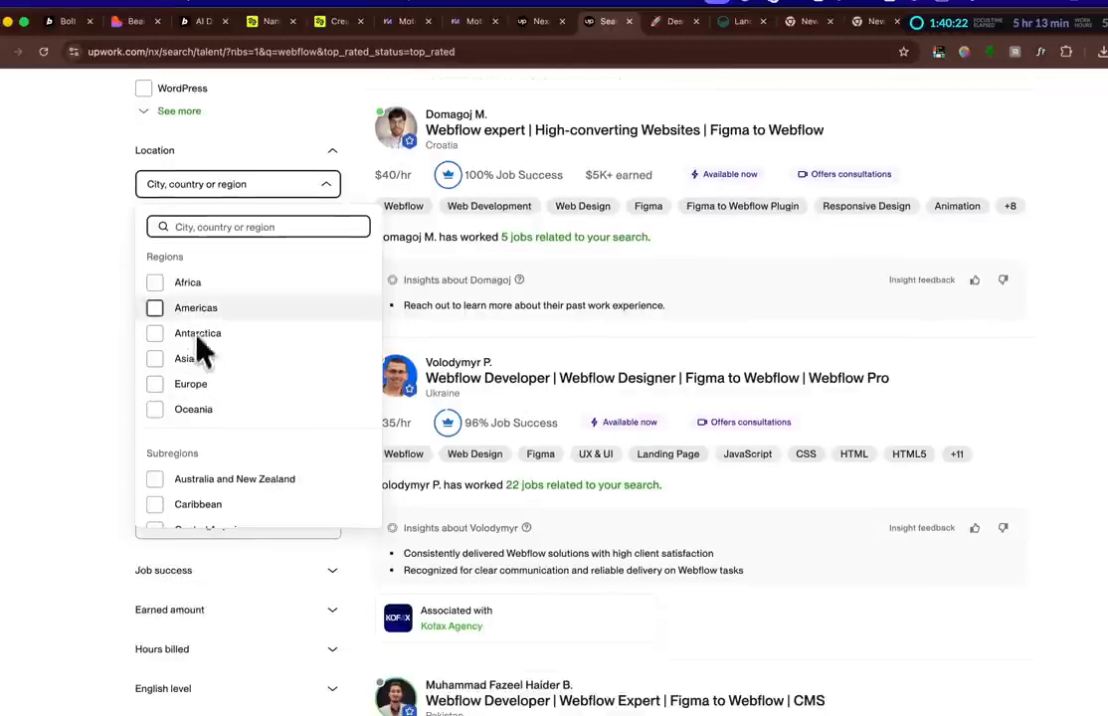
click(155, 388)
scroll(157, 392, down, 2)
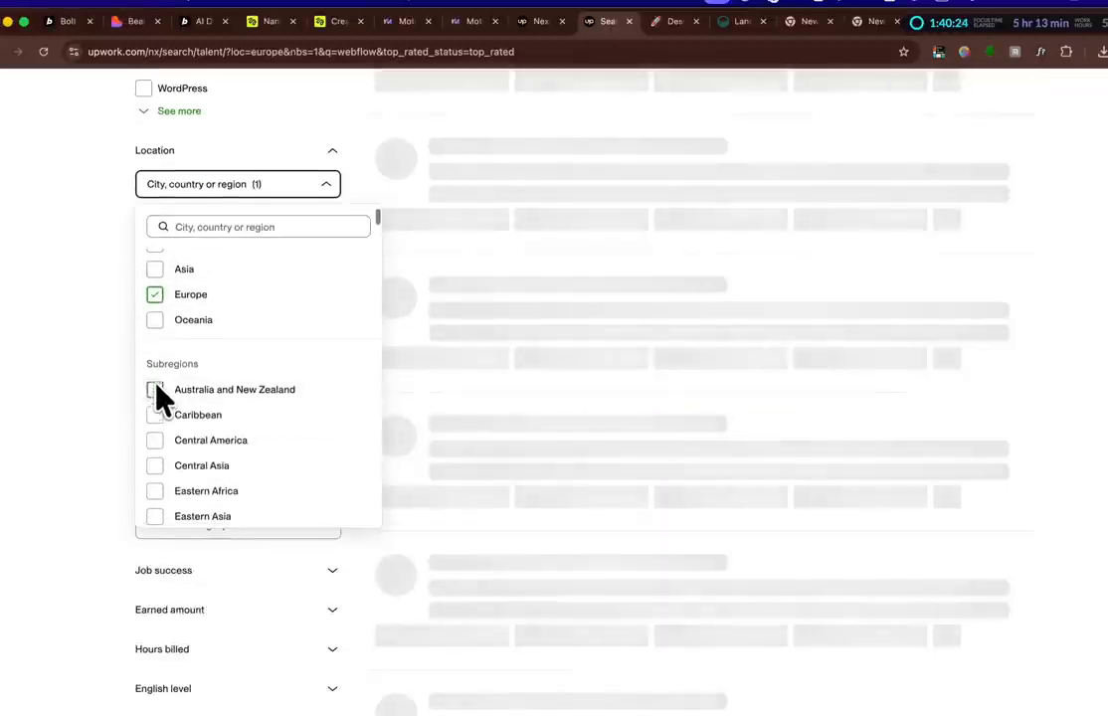
Step: Search the location filter's options for "unit"
click(194, 227)
text(u)
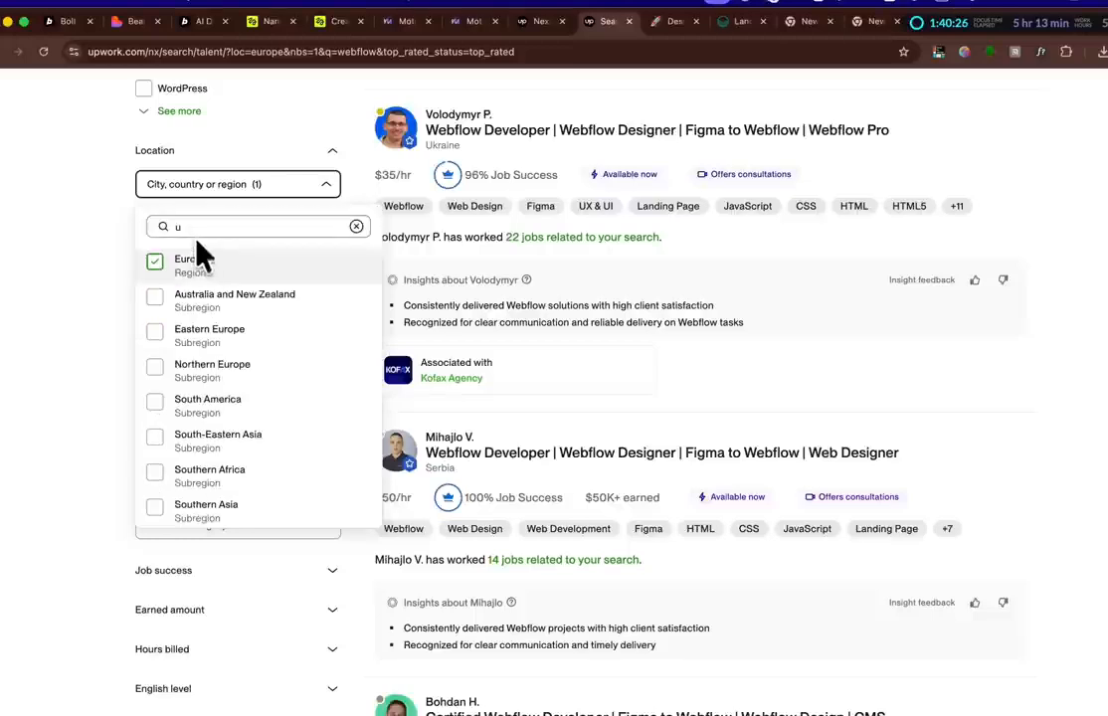
text(nit)
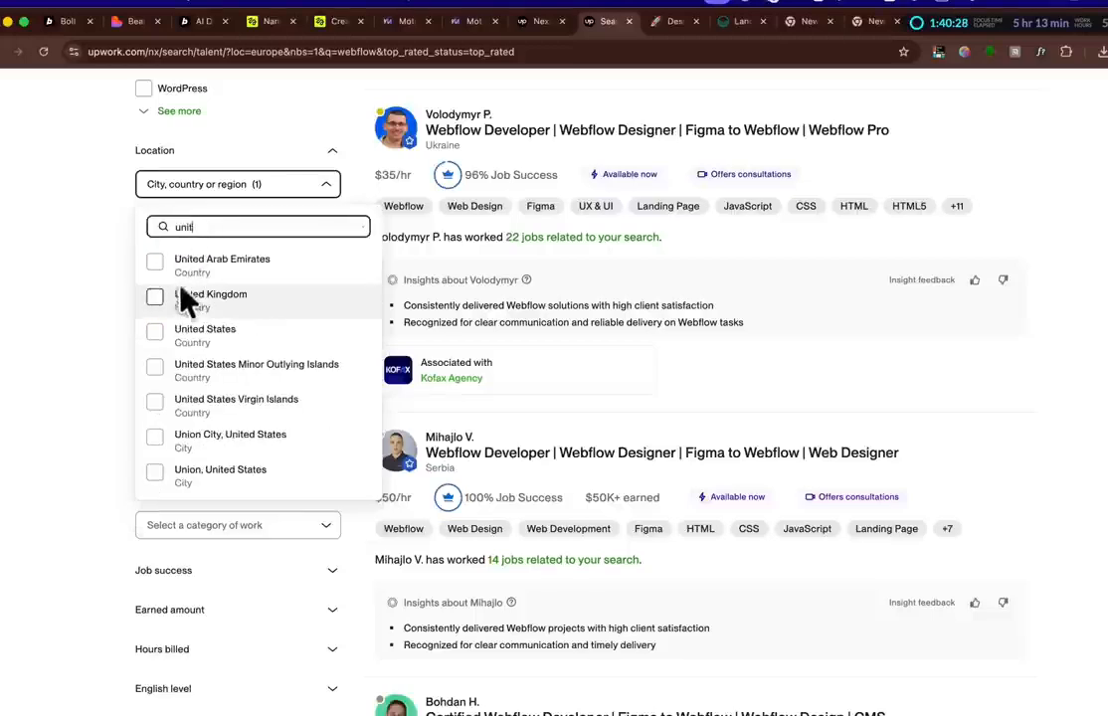
Step: Add United States to the location filter of the webflow talent search
text(ed)
click(157, 332)
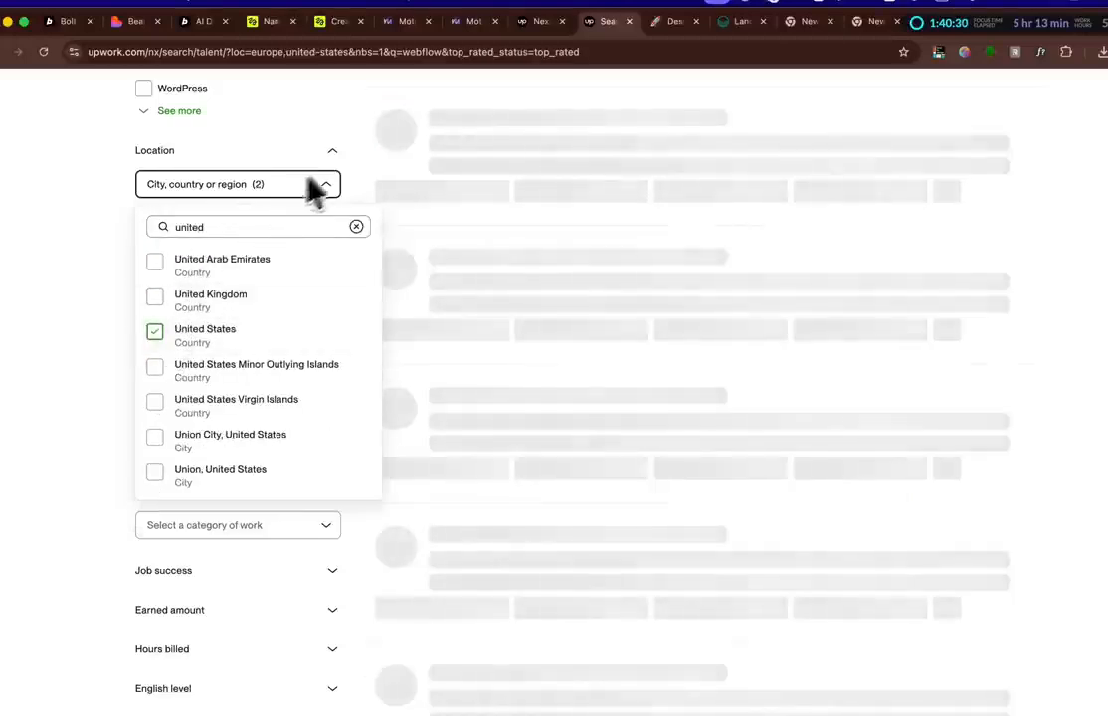
scroll(984, 204, up, 5)
click(994, 205)
scroll(994, 207, up, 3)
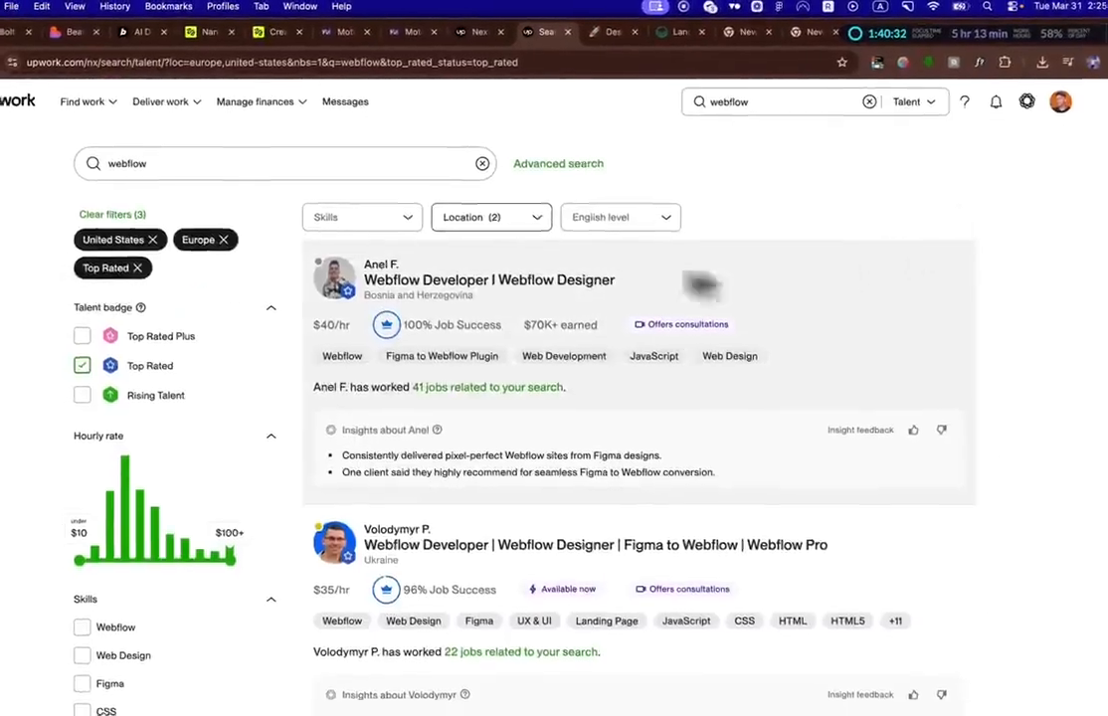
Step: Set the minimum hourly rate filter of the talent search to $70
scroll(321, 307, down, 5)
scroll(173, 314, down, 2)
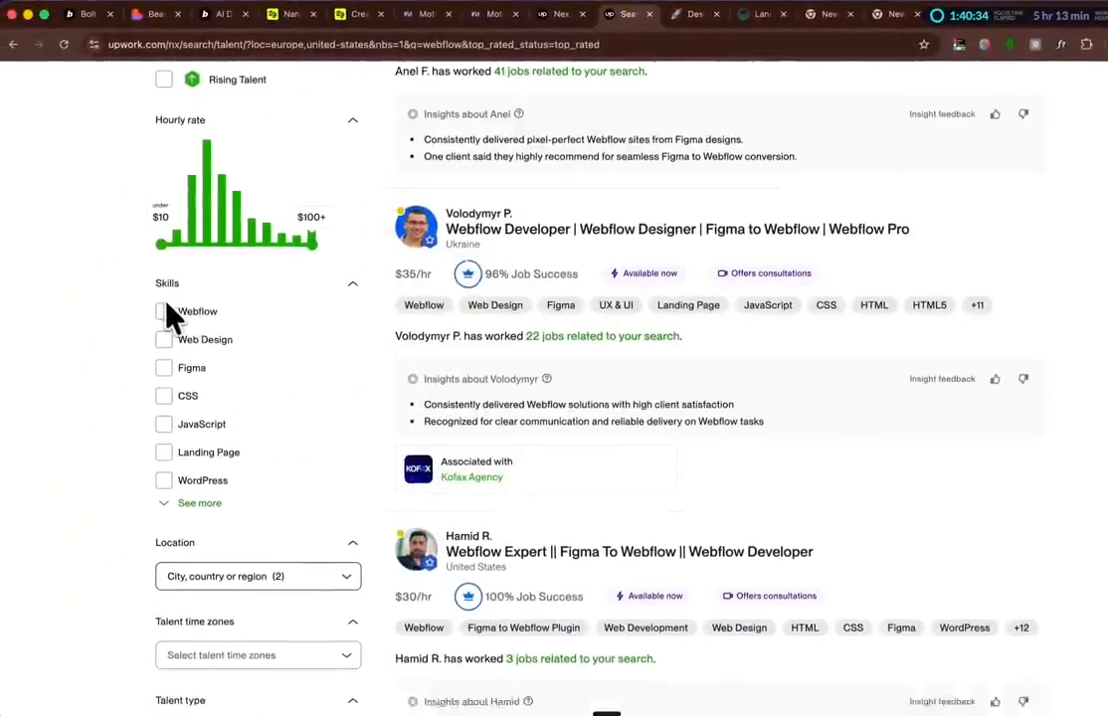
scroll(167, 290, up, 1)
drag(158, 251, 264, 243)
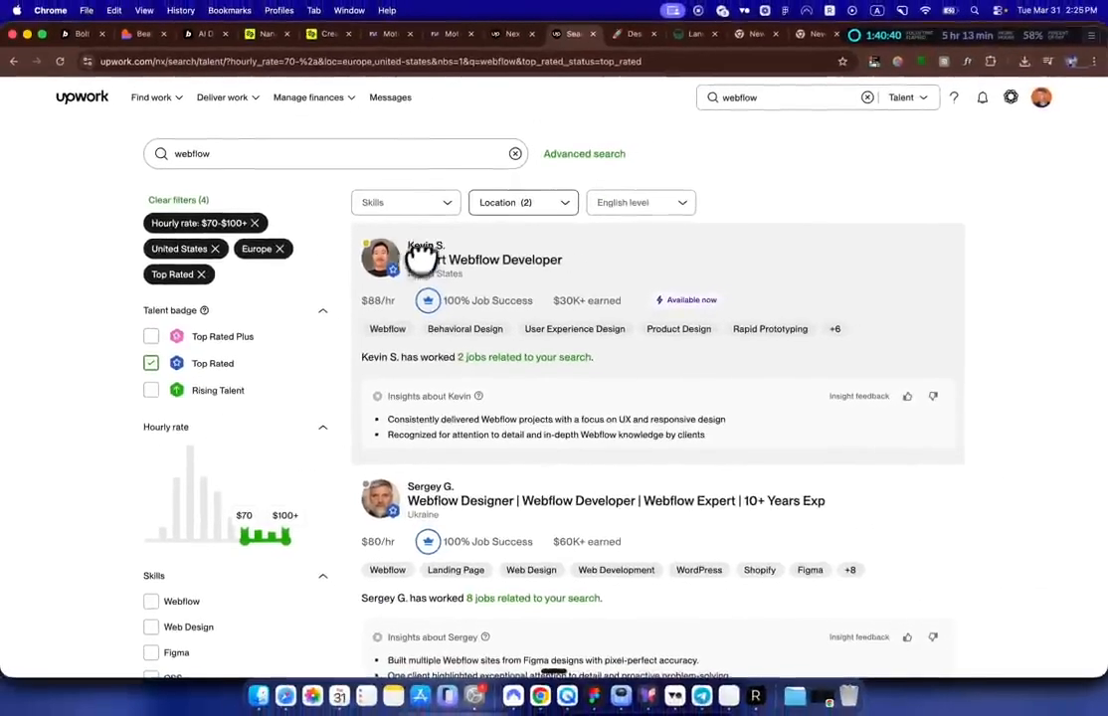
Step: Browse the filtered talent results and open the profile of the $85/hr Webflow Developer from the United States
scroll(415, 309, down, 5)
scroll(547, 460, down, 5)
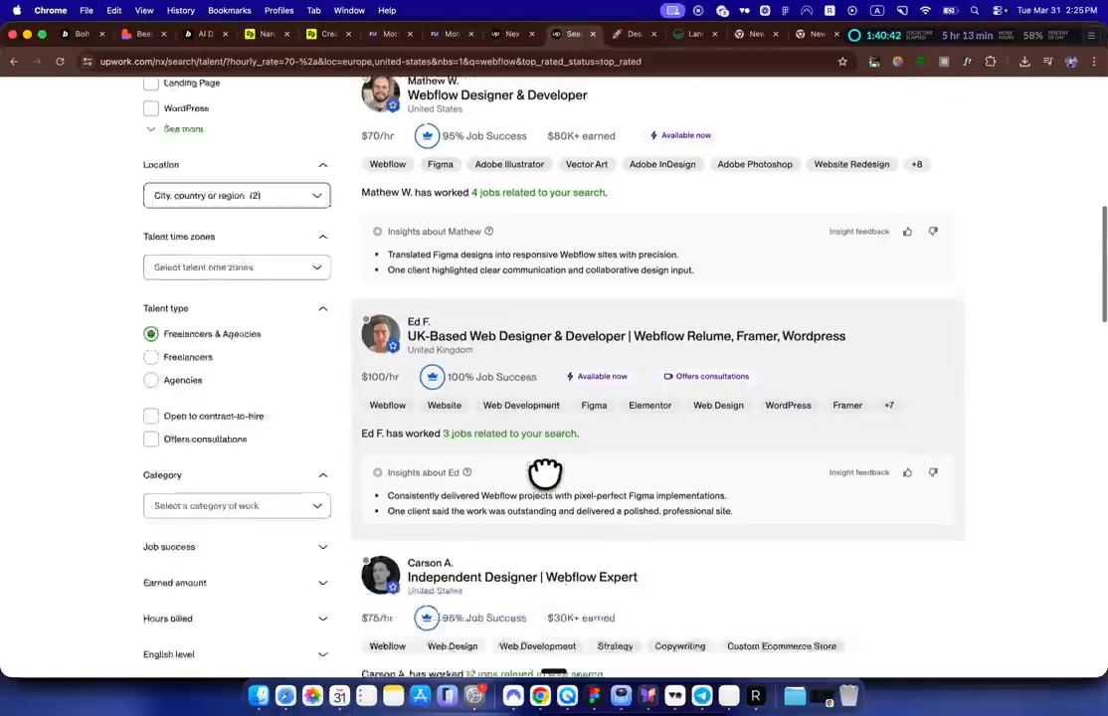
scroll(550, 451, down, 4)
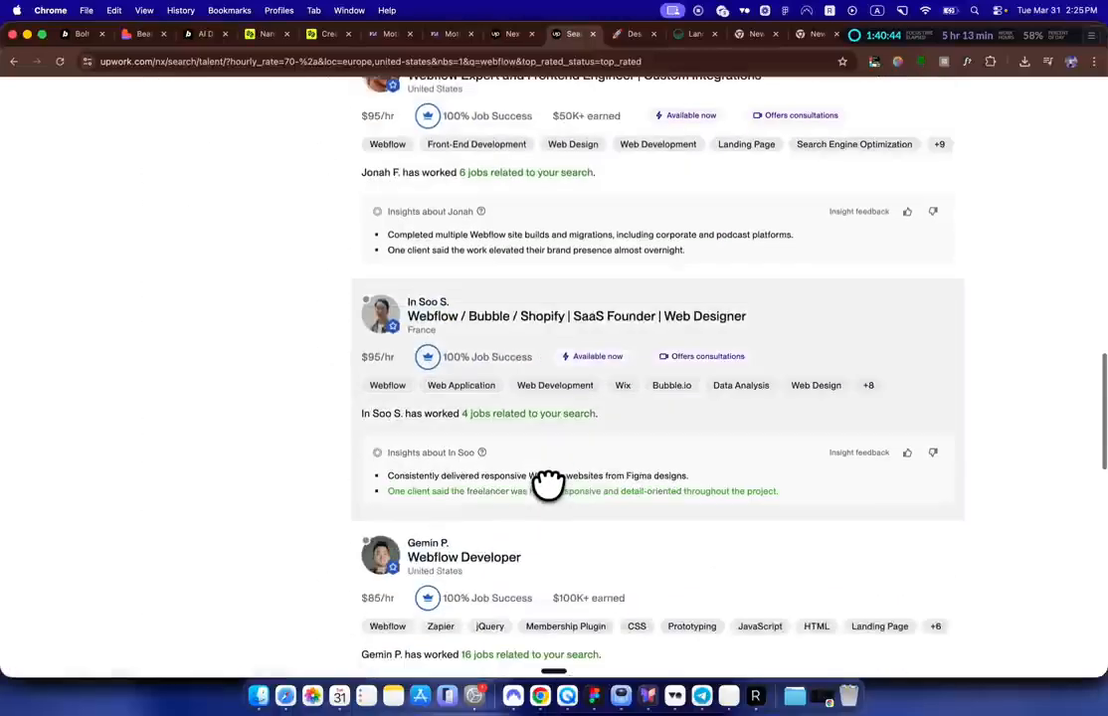
scroll(548, 484, down, 6)
scroll(549, 487, up, 4)
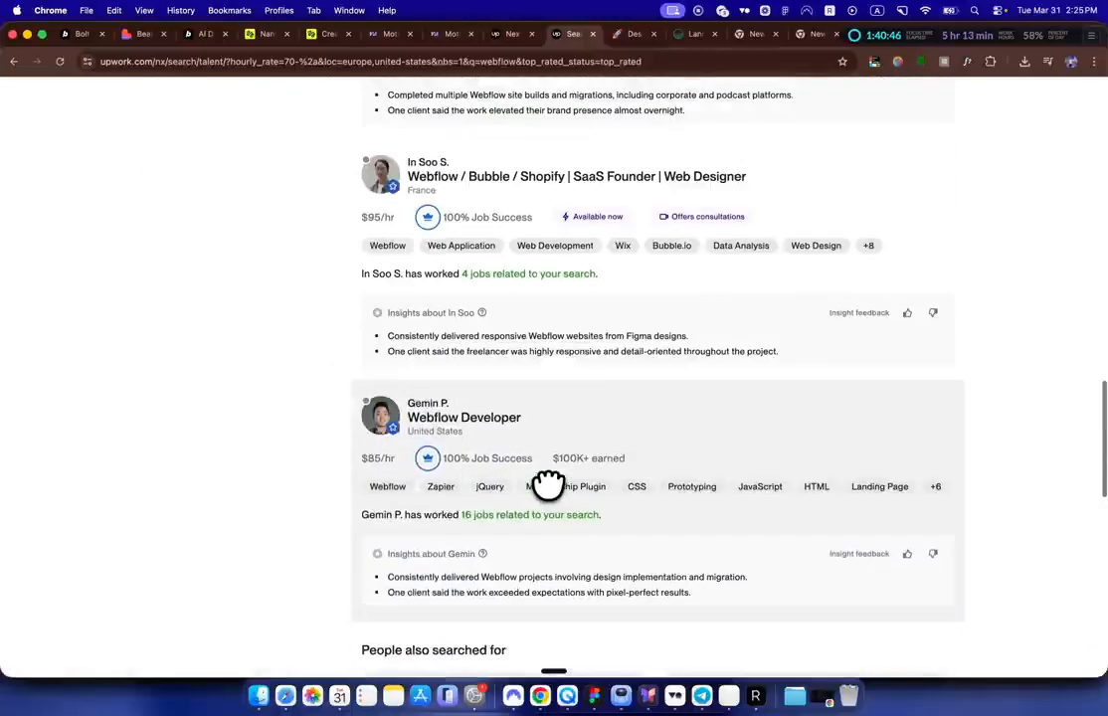
click(550, 467)
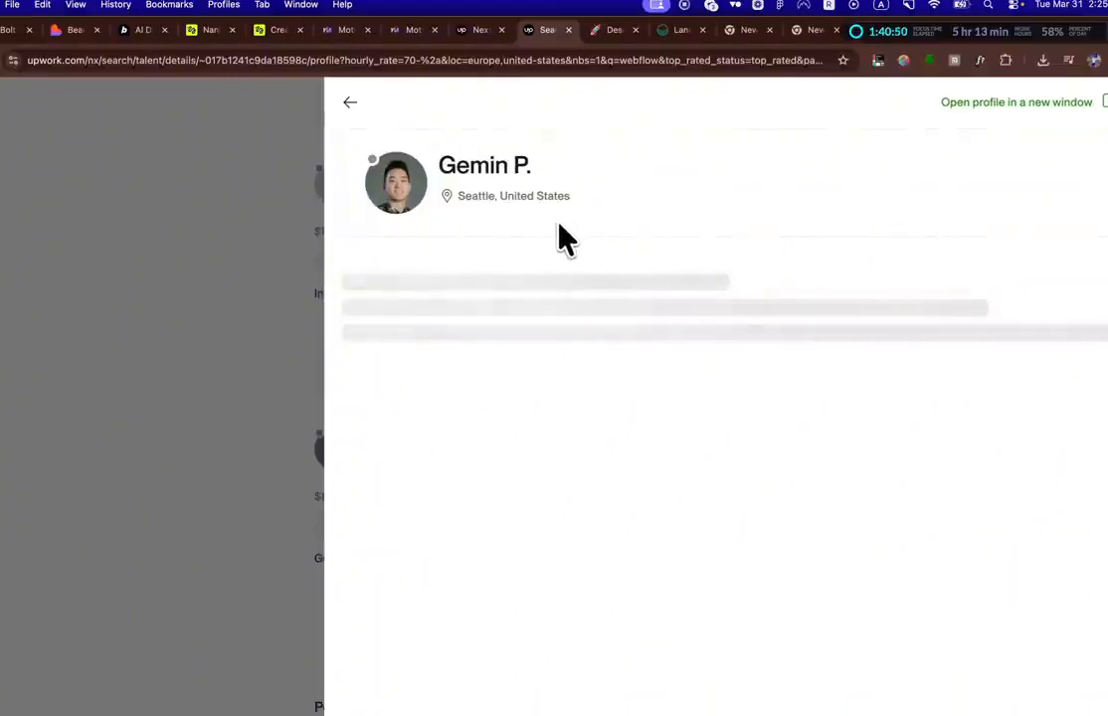
Step: Copy the "Webflow Developer" title from the open freelancer profile into the Title field of the profile form
drag(793, 323, 637, 316)
key(super+c)
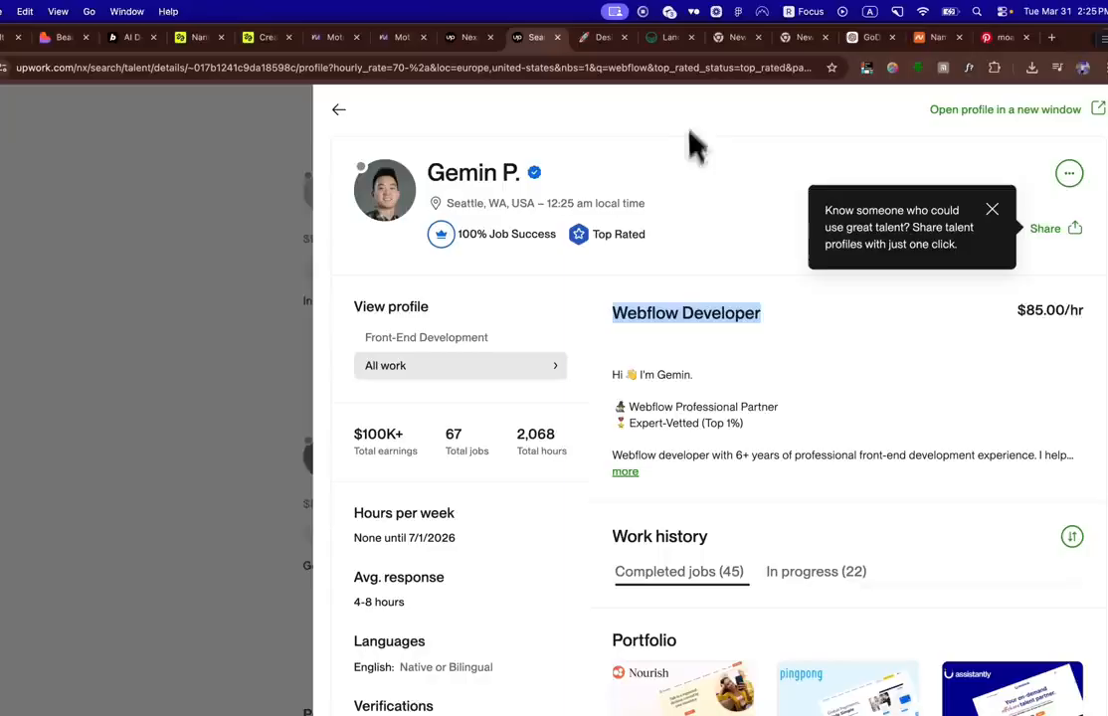
click(466, 37)
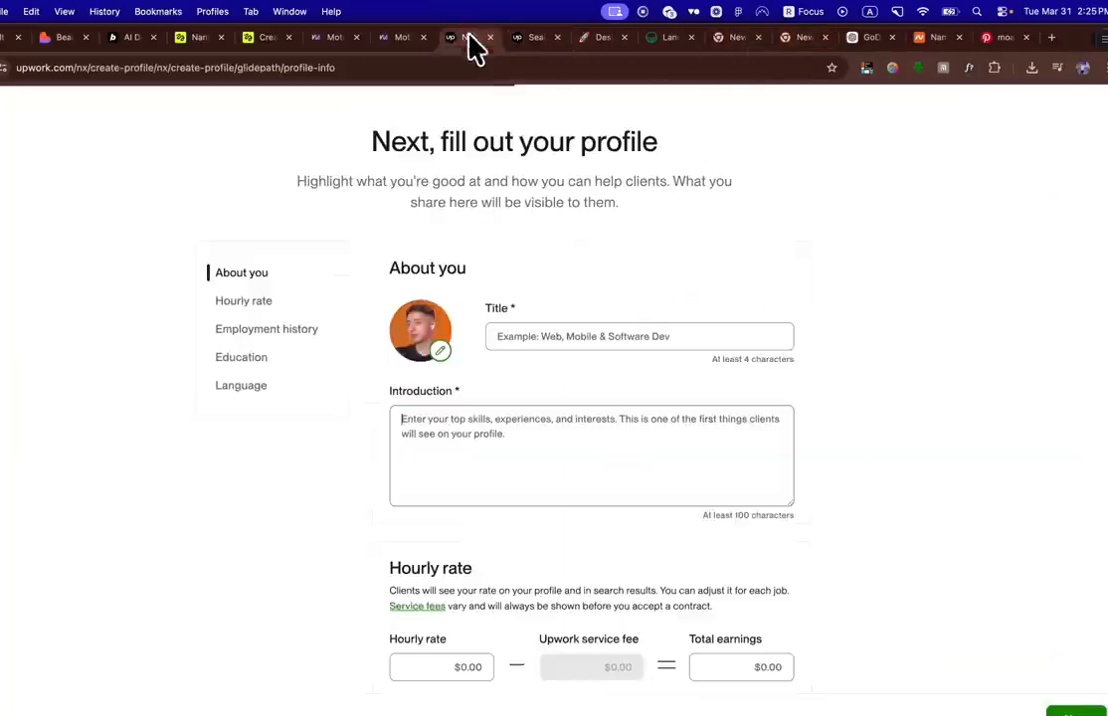
click(534, 336)
key(super+v)
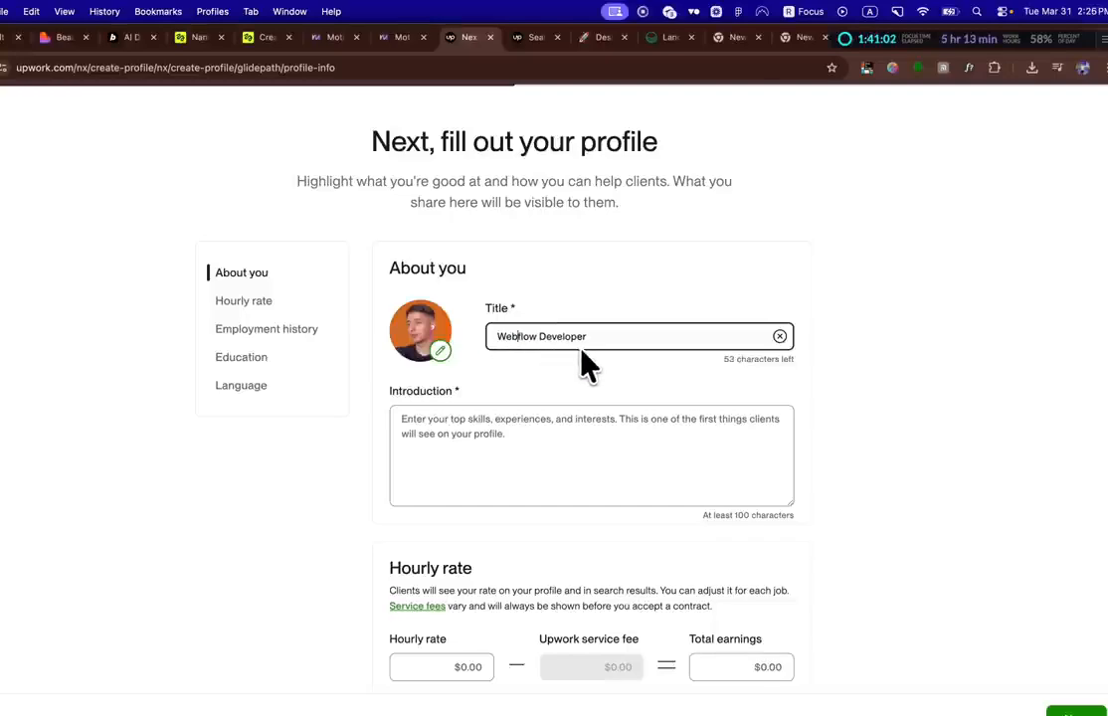
Step: Set the profile title to "AI Developer/Designer"
key(alt+BackSpace)
text(AI Developer)
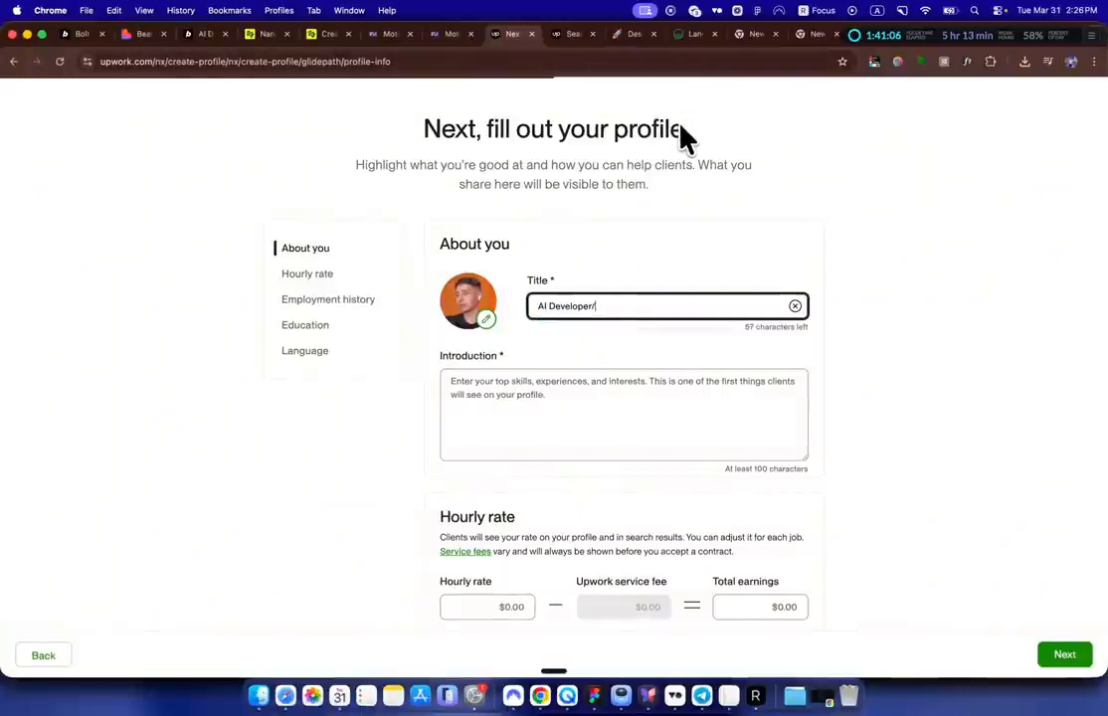
text(/Designer)
click(591, 383)
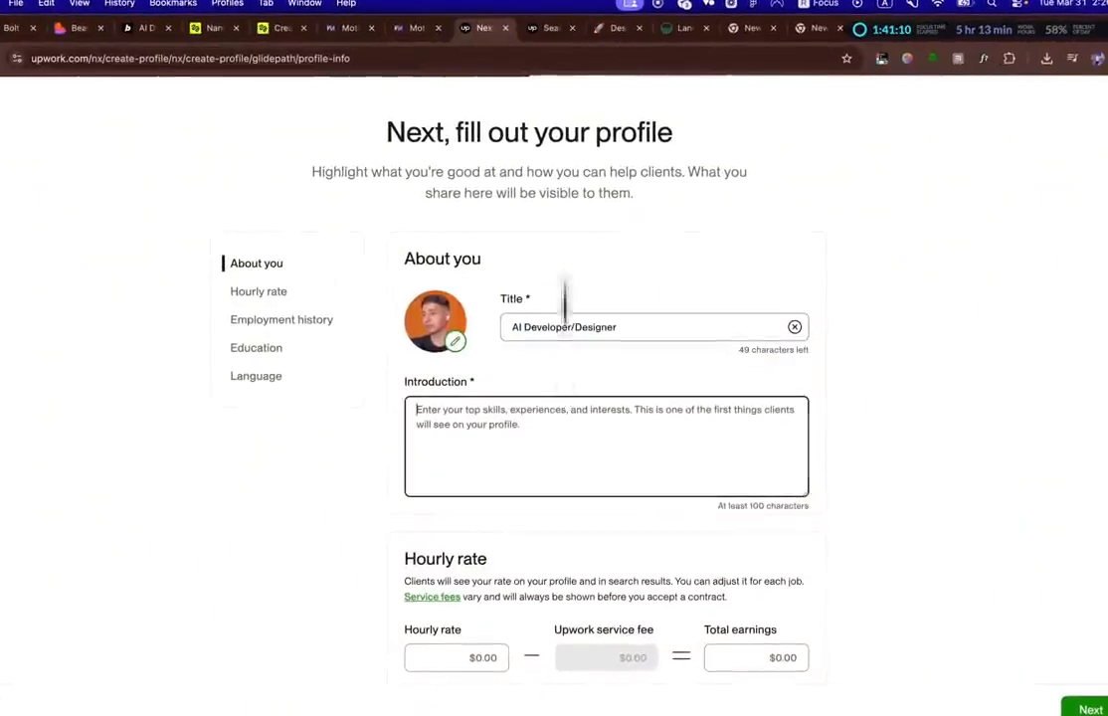
click(554, 30)
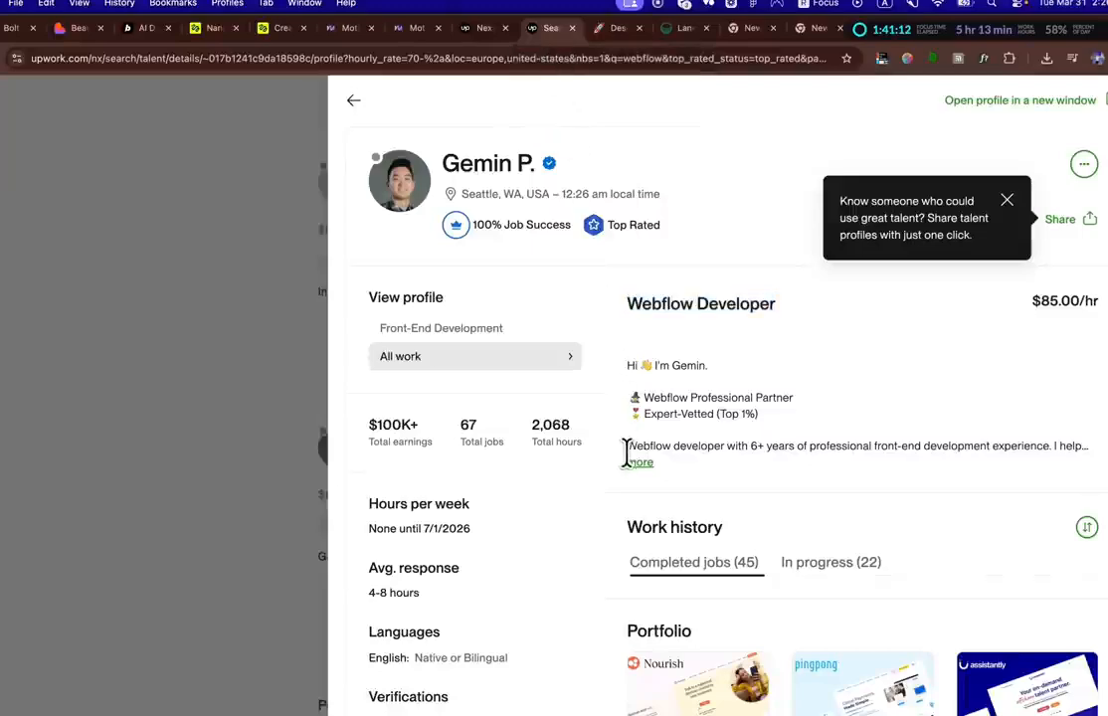
drag(626, 365, 788, 494)
scroll(782, 326, down, 5)
click(718, 319)
scroll(651, 224, up, 3)
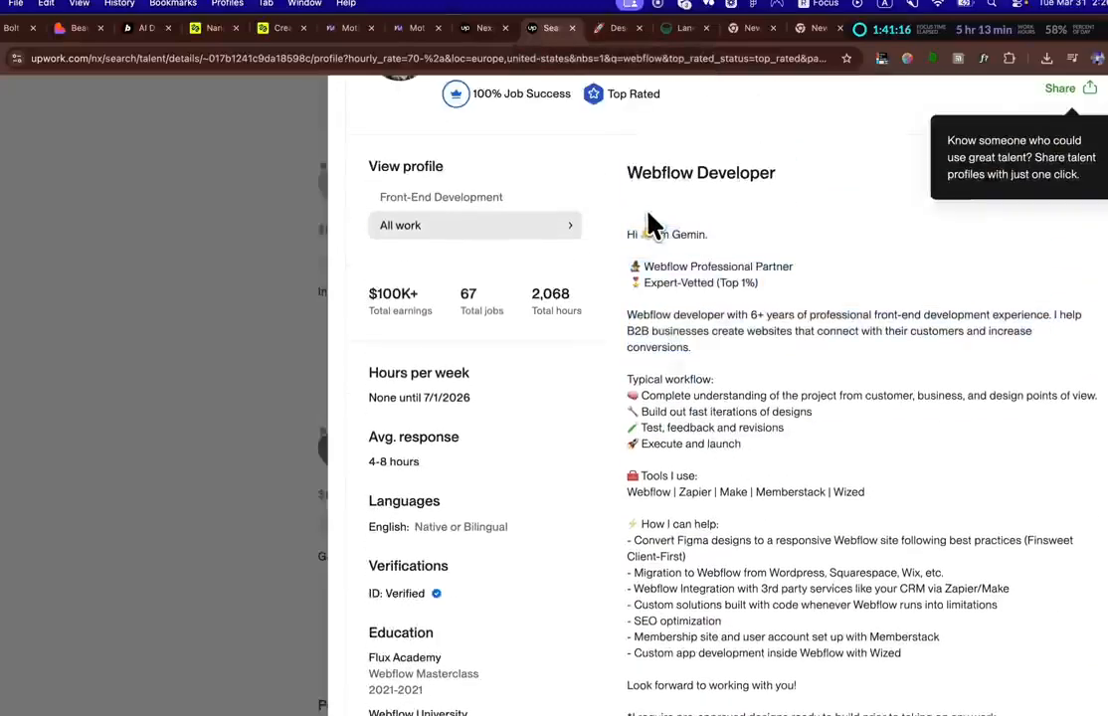
Step: Copy the freelancer's full bio into the form's Introduction field and replace the first name in its greeting with the account holder's
drag(632, 236, 806, 715)
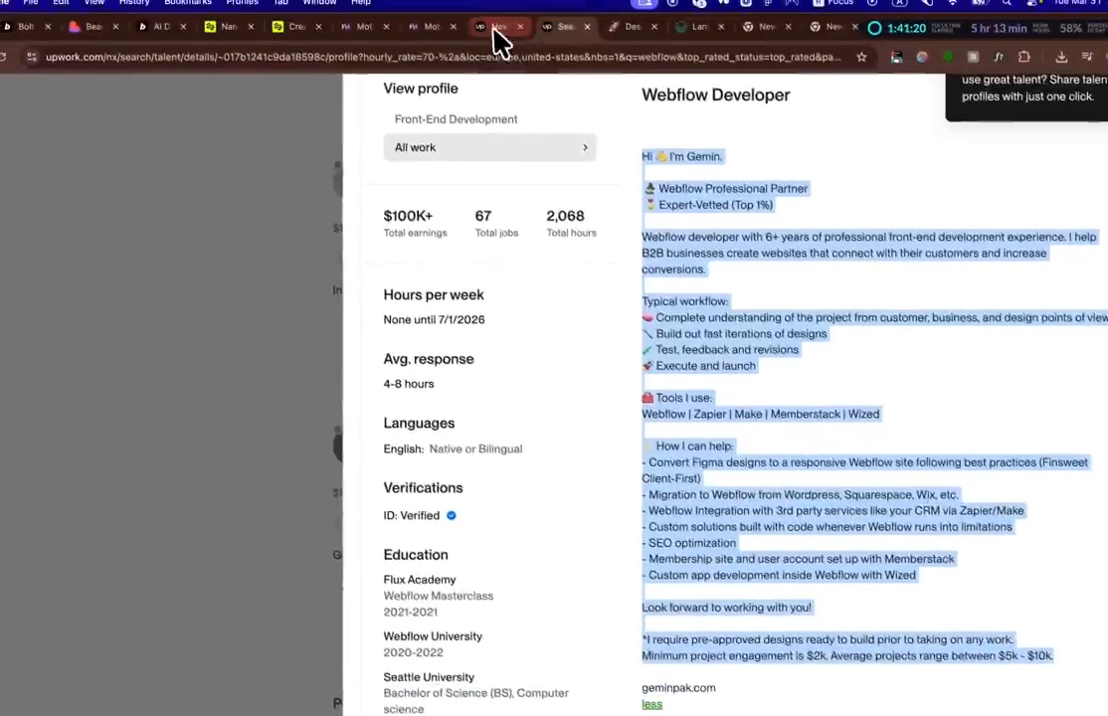
click(494, 29)
click(494, 413)
key(cmd+v)
scroll(494, 412, up, 10)
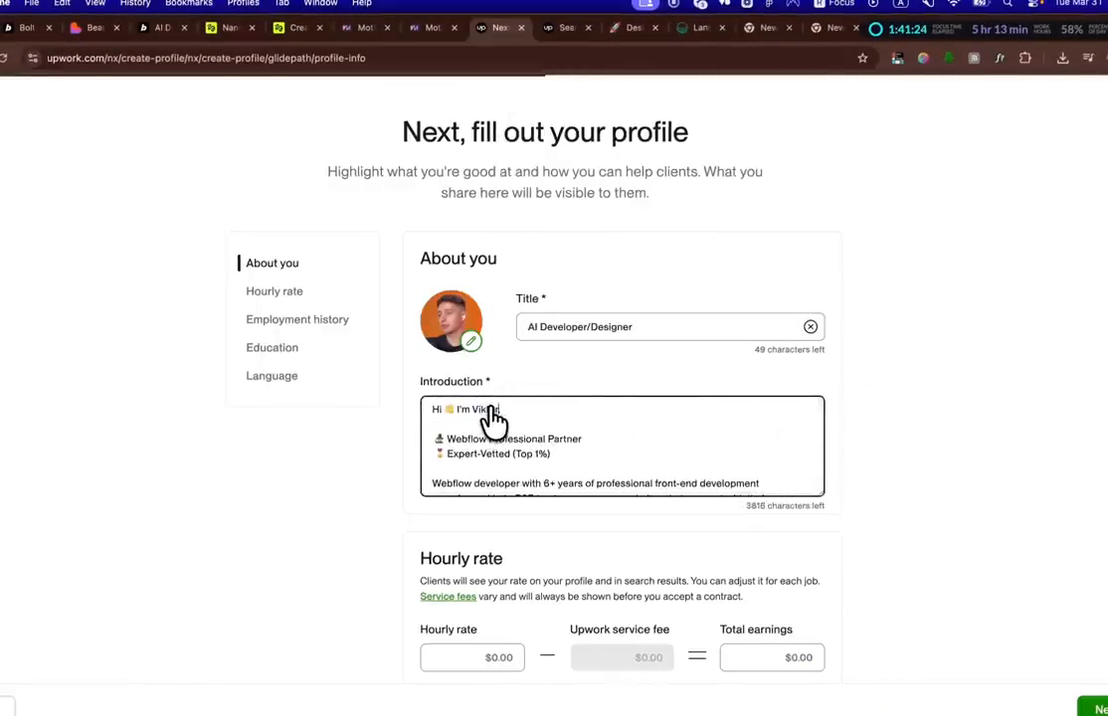
Step: Set the hourly rate in the profile form to $20
scroll(490, 412, down, 4)
scroll(487, 607, down, 3)
click(500, 394)
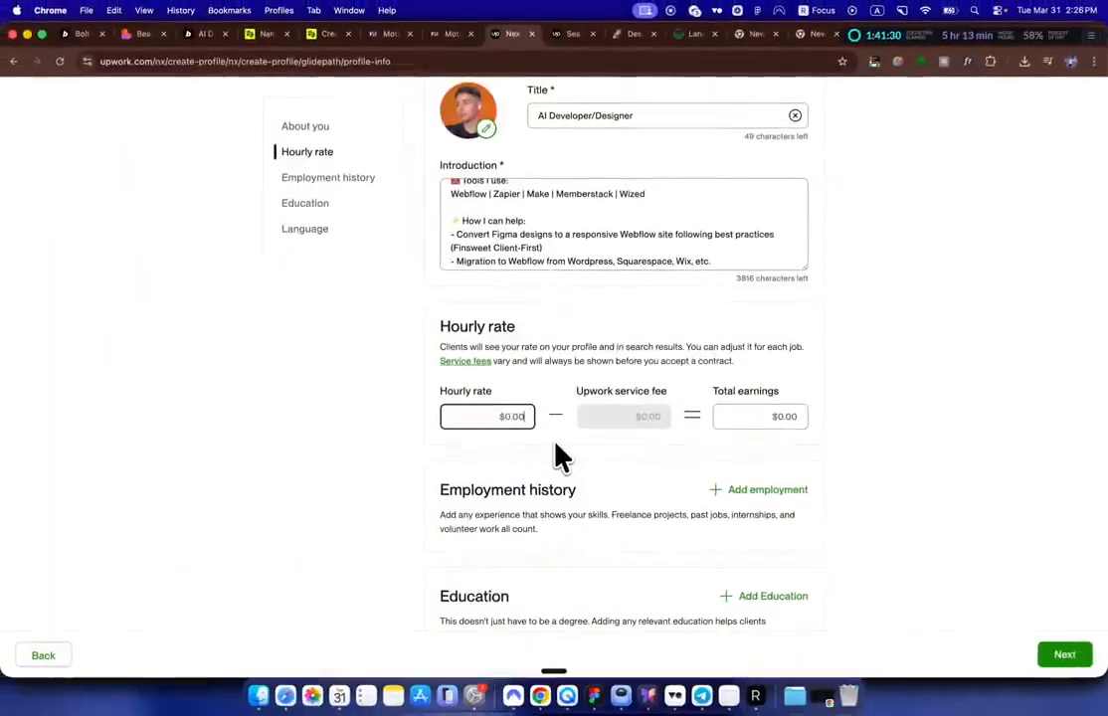
text(20)
Step: Review the Employment history, Education and Language sections of the profile form
scroll(774, 432, down, 1)
scroll(770, 432, down, 5)
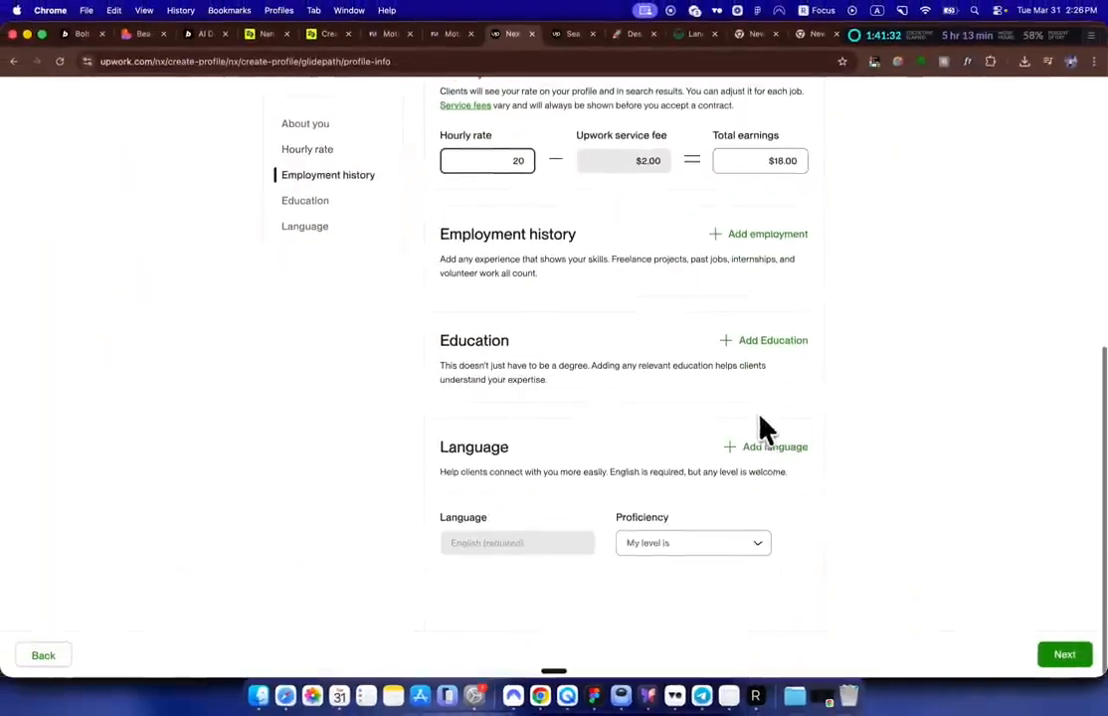
scroll(736, 418, up, 2)
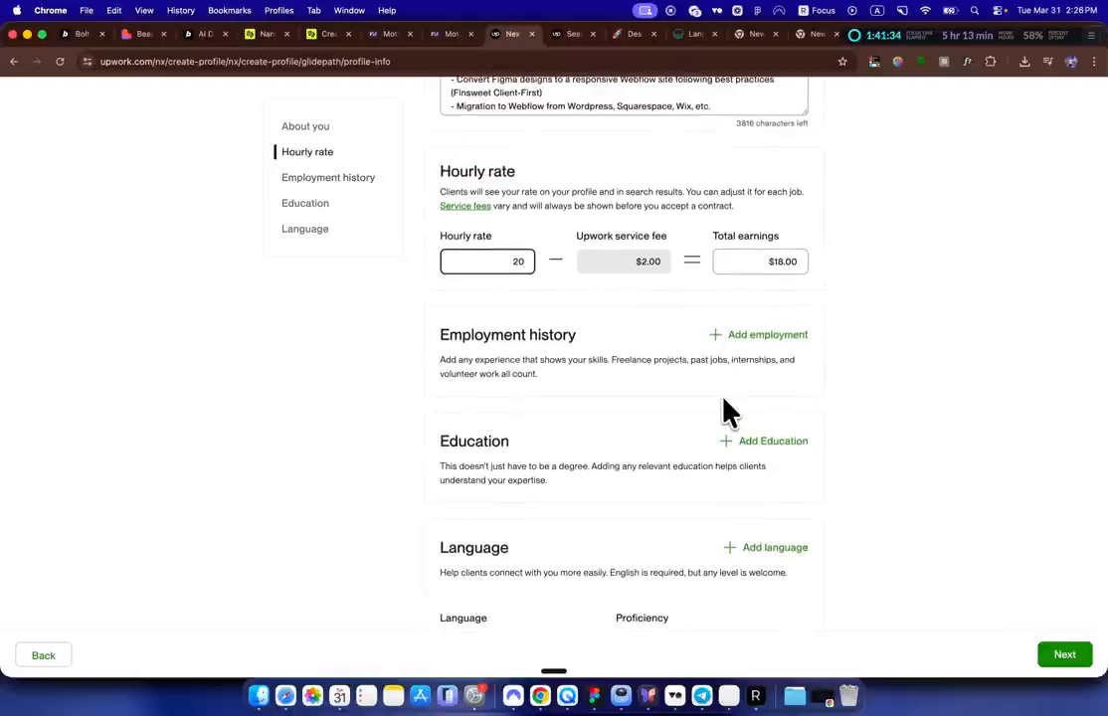
scroll(725, 410, down, 2)
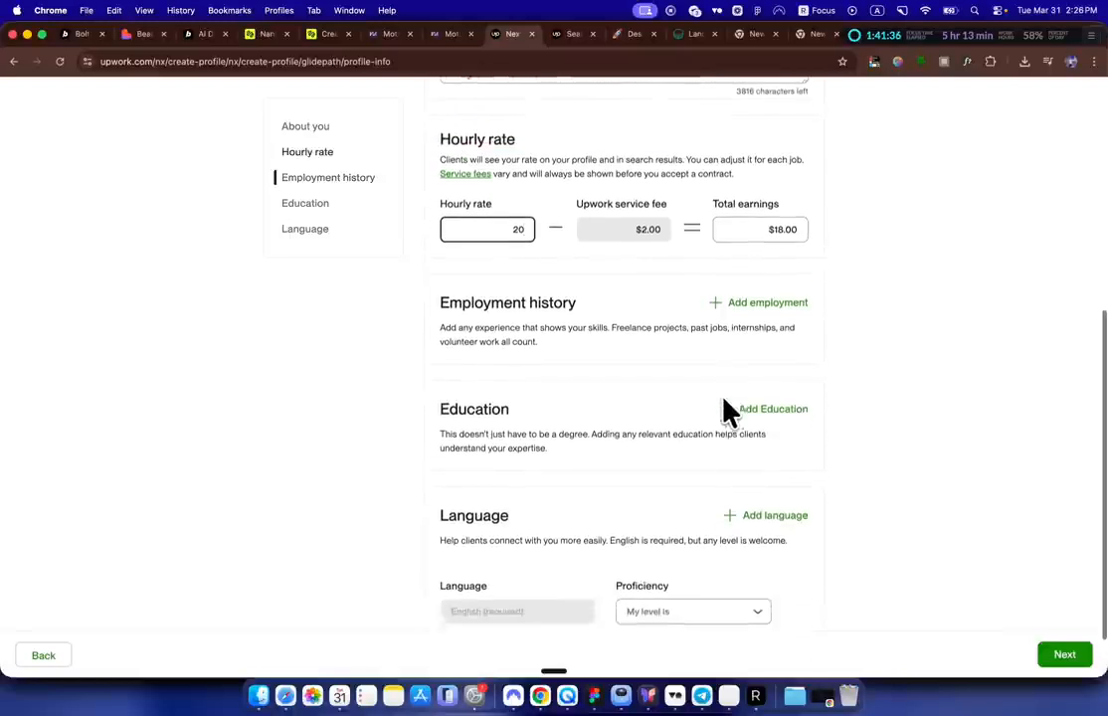
scroll(697, 378, up, 1)
scroll(718, 331, up, 7)
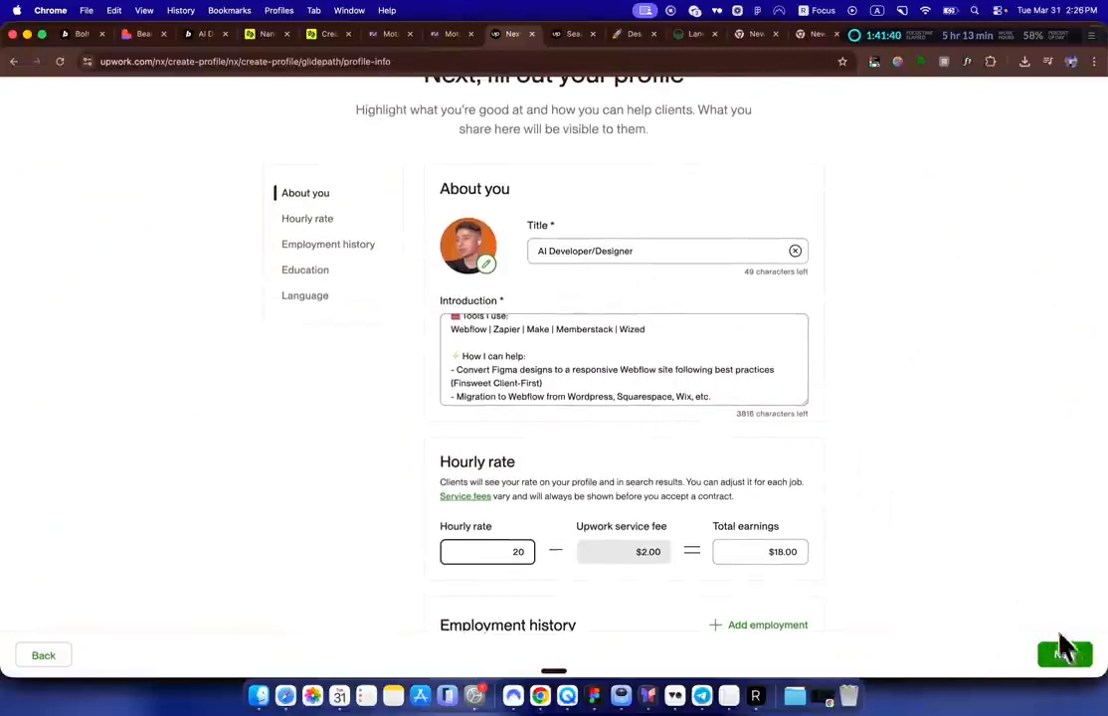
Step: Close the profile form and the talent search pages, and switch to Safari to show the Upwork job feed
click(532, 34)
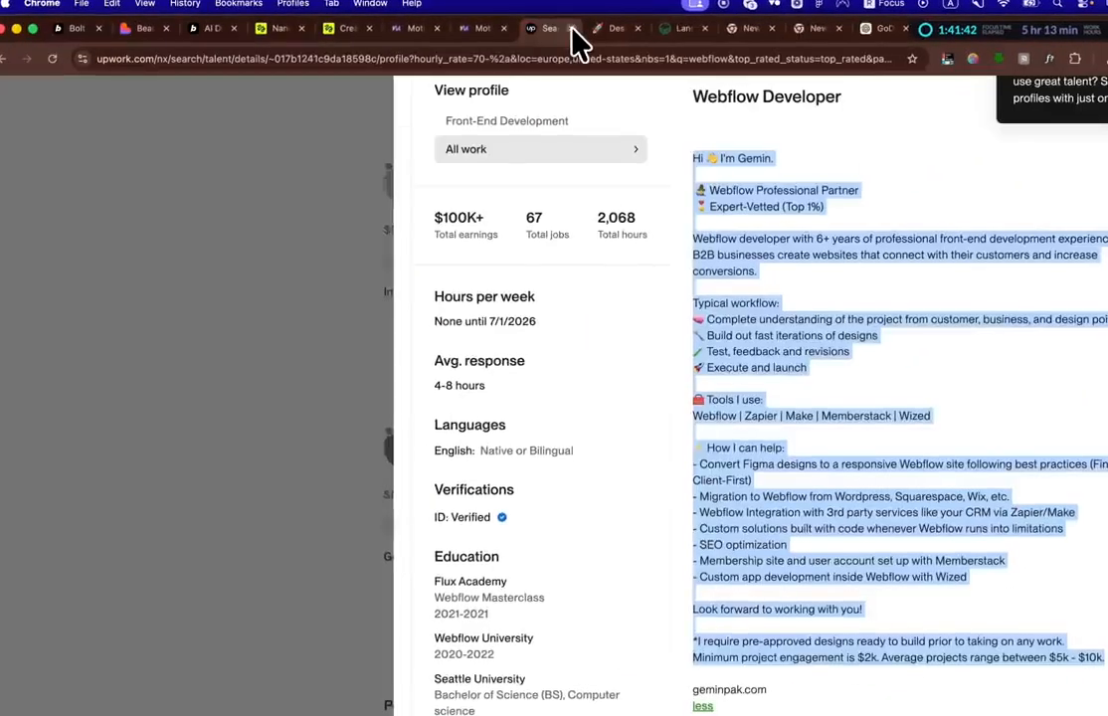
click(532, 33)
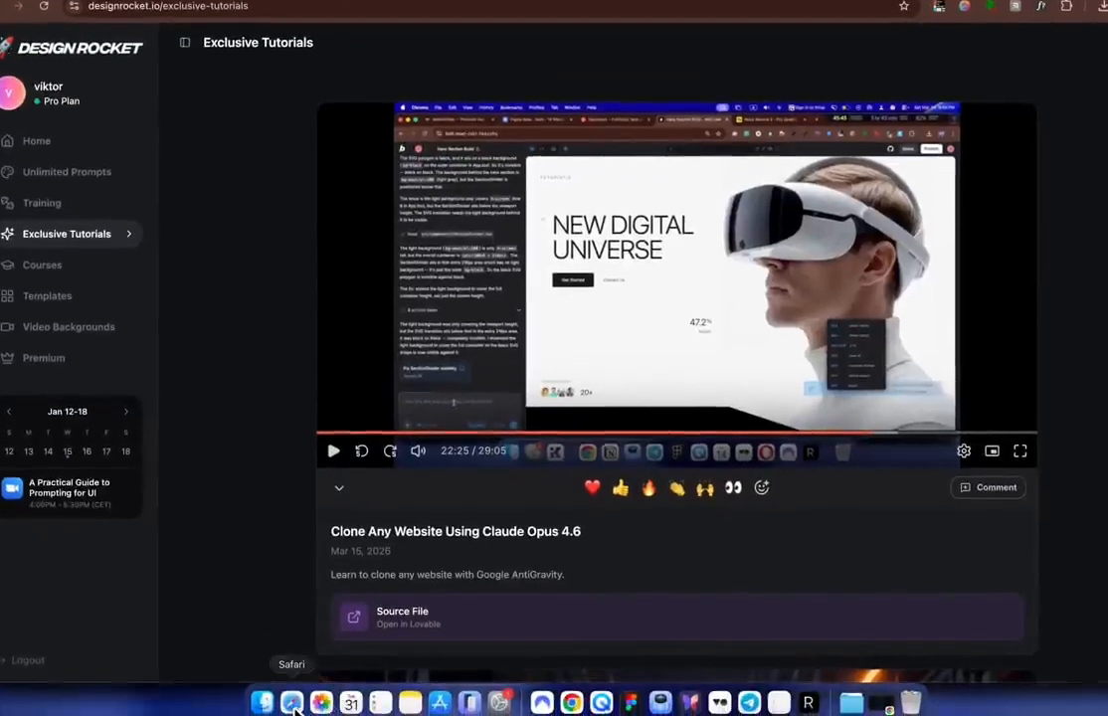
click(294, 705)
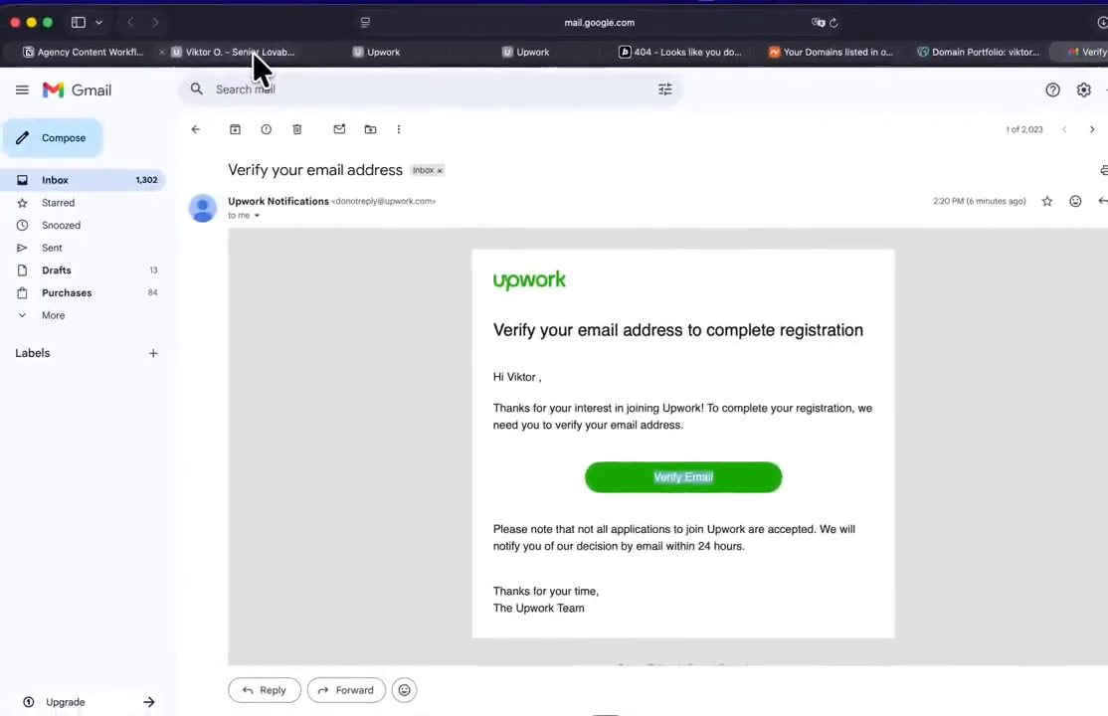
click(253, 57)
click(385, 58)
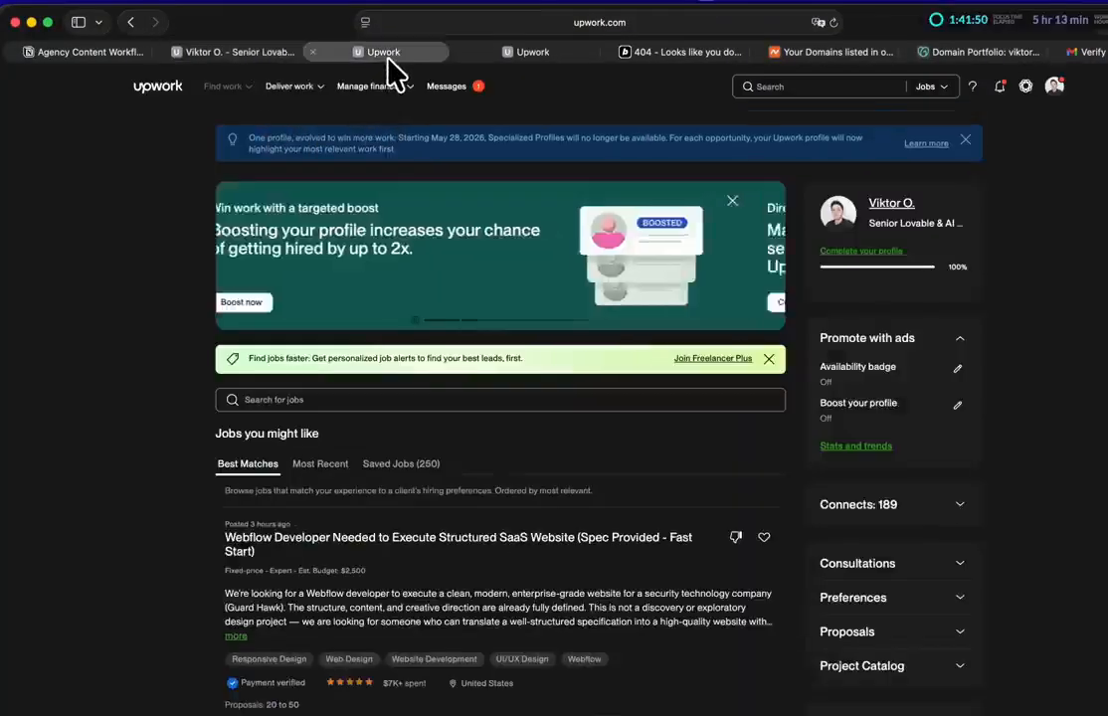
Step: Browse the Best Matches jobs in the Upwork feed
scroll(507, 305, down, 3)
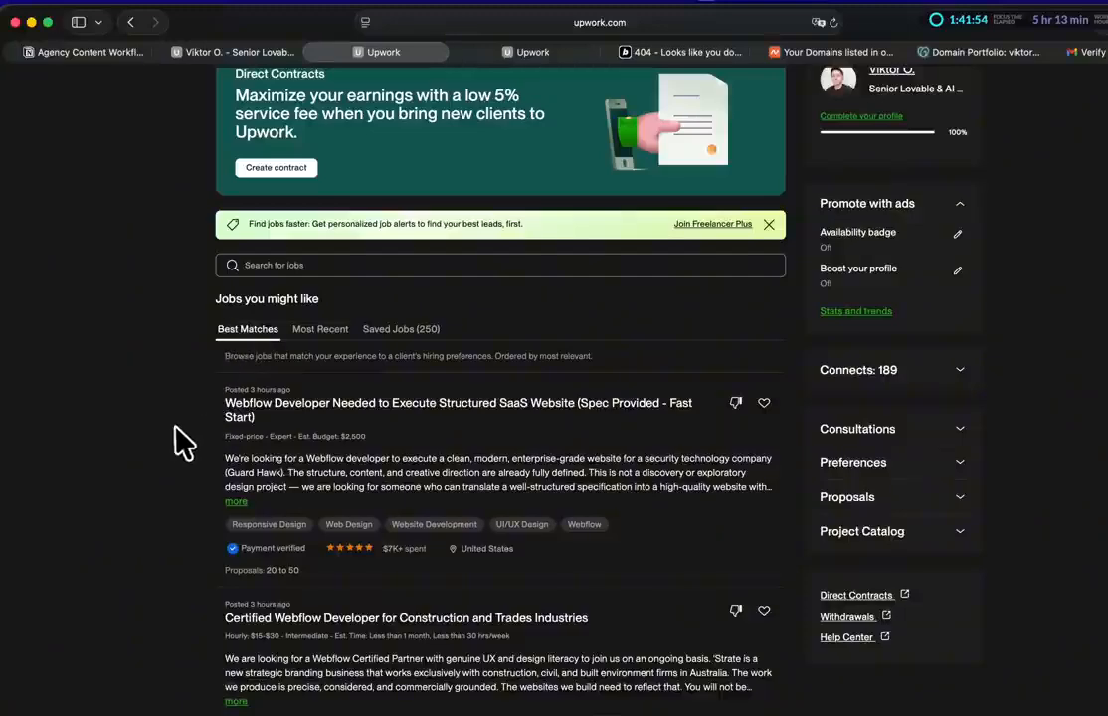
key(super+Tab)
scroll(294, 386, down, 2)
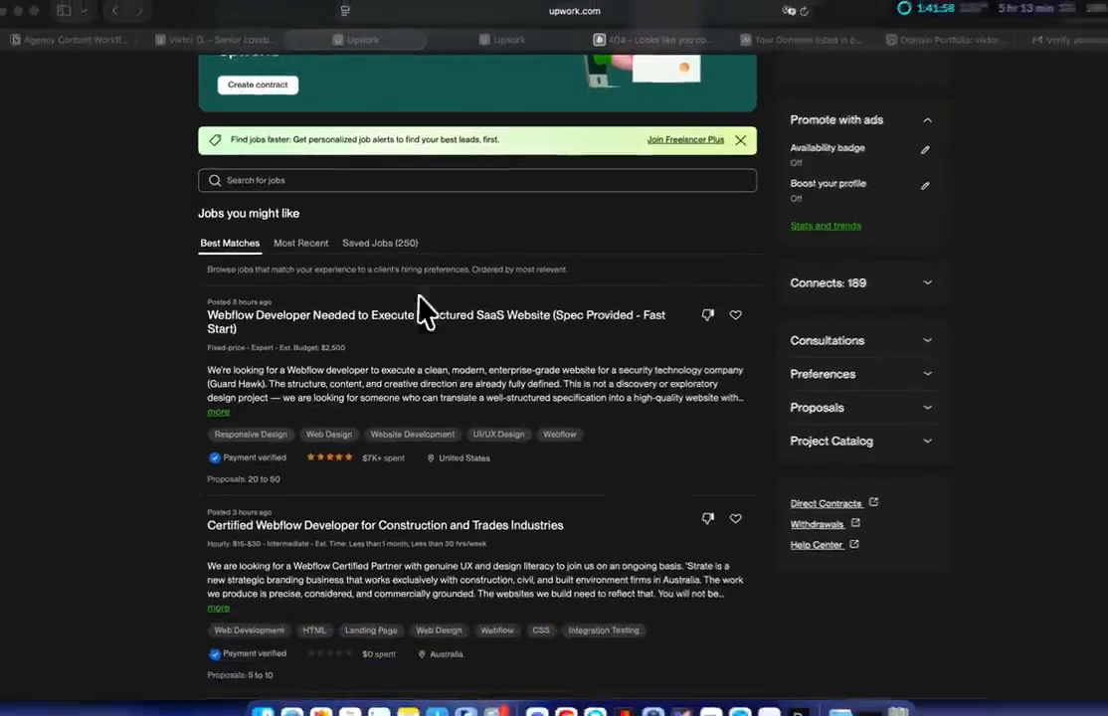
scroll(448, 408, down, 3)
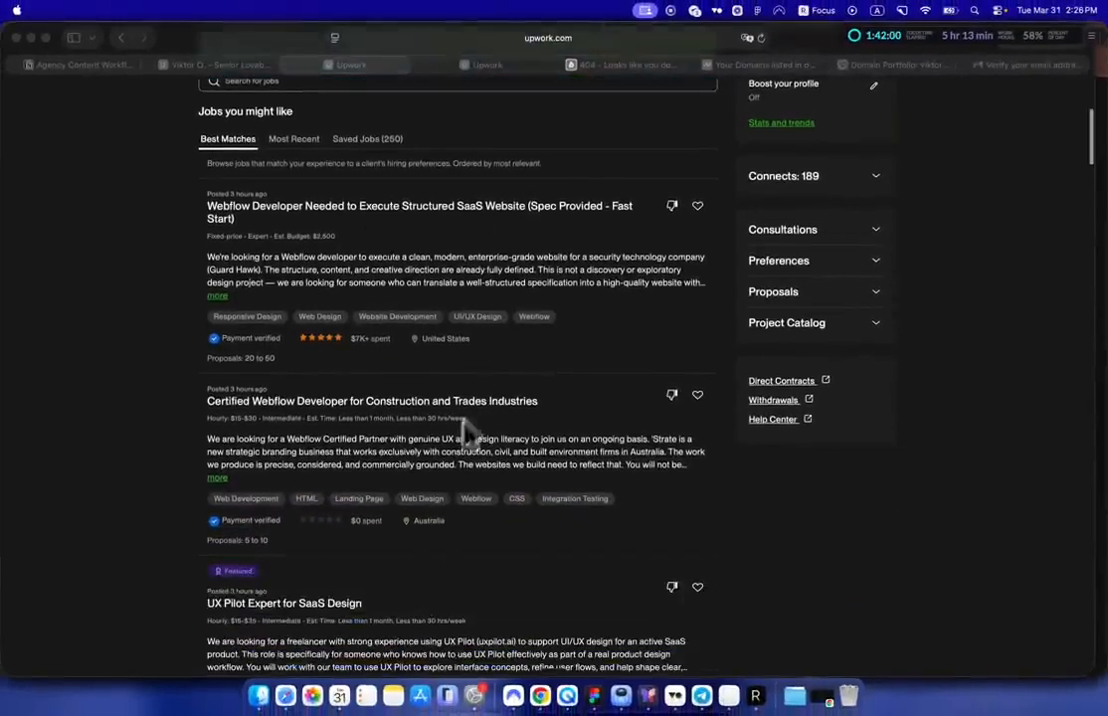
scroll(428, 477, down, 3)
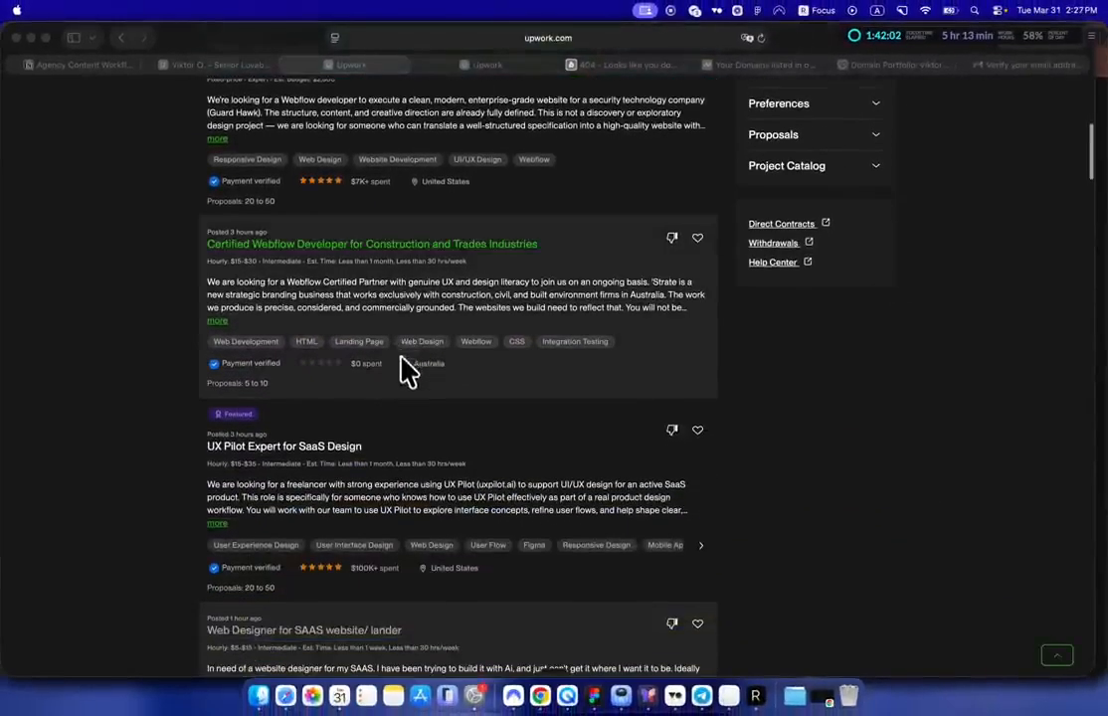
Step: Show the "Web Designer for SAAS website/ lander" job post and read through its summary
click(453, 67)
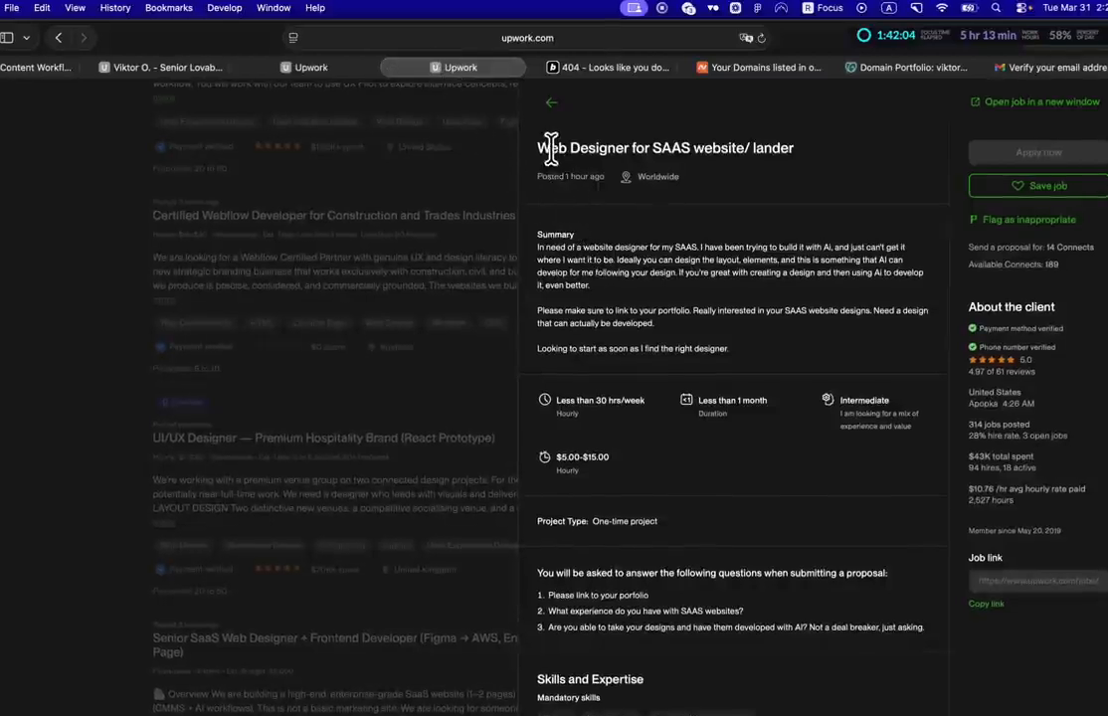
drag(550, 147, 757, 167)
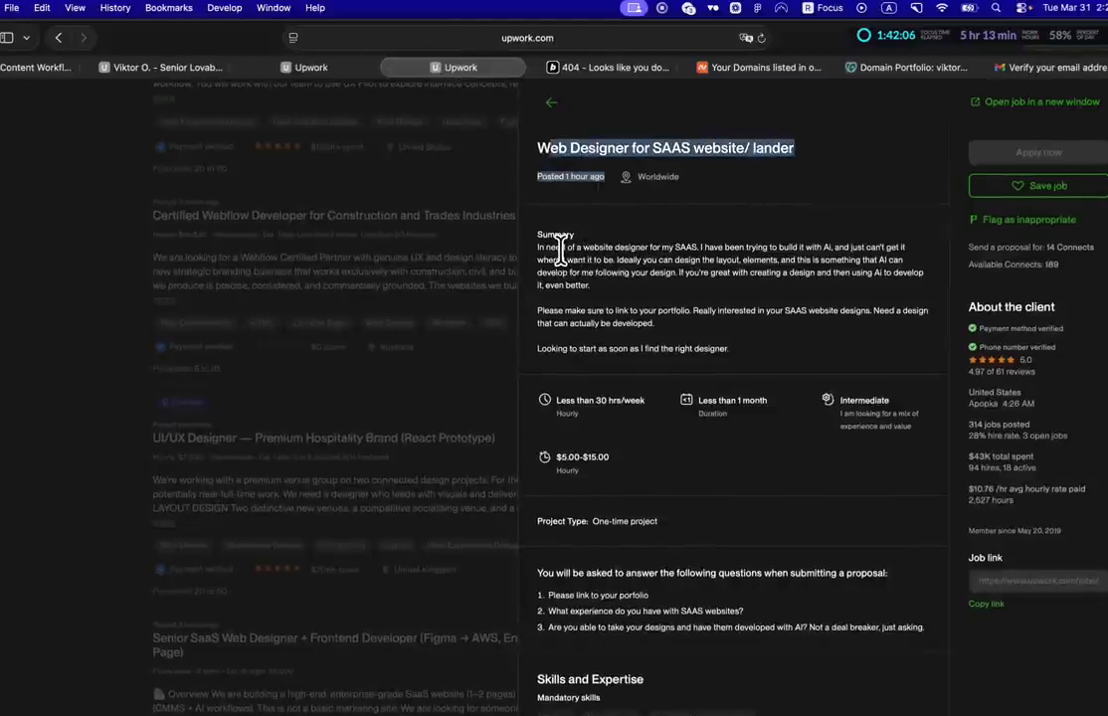
drag(559, 249, 628, 255)
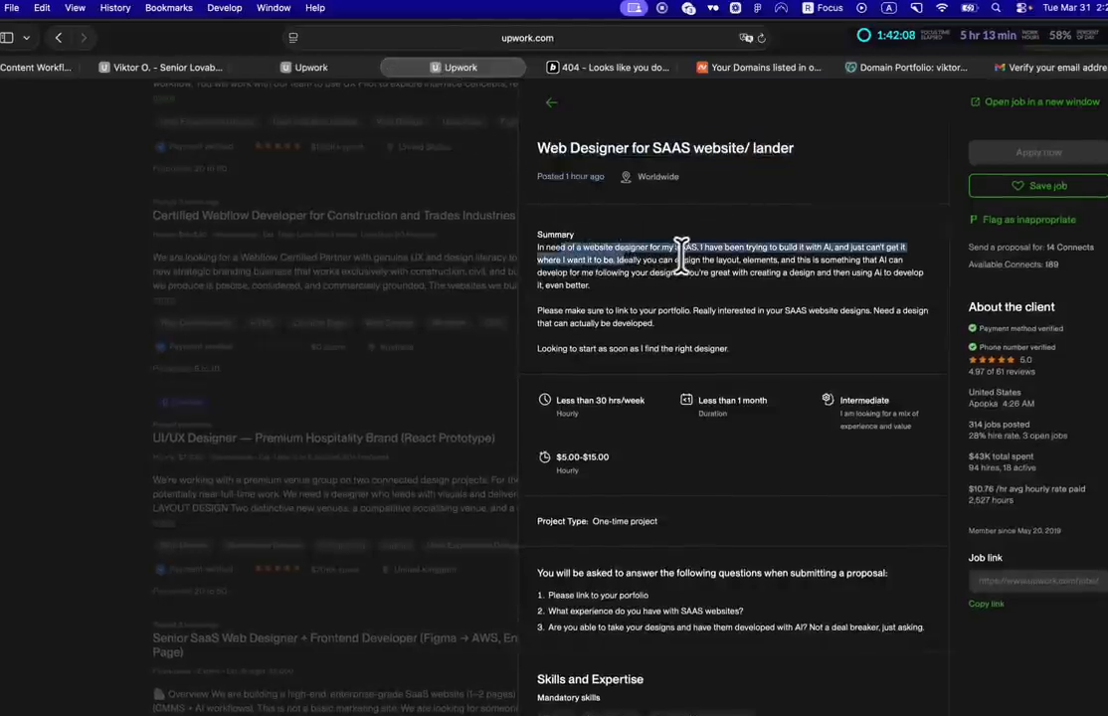
click(709, 252)
drag(744, 251, 603, 281)
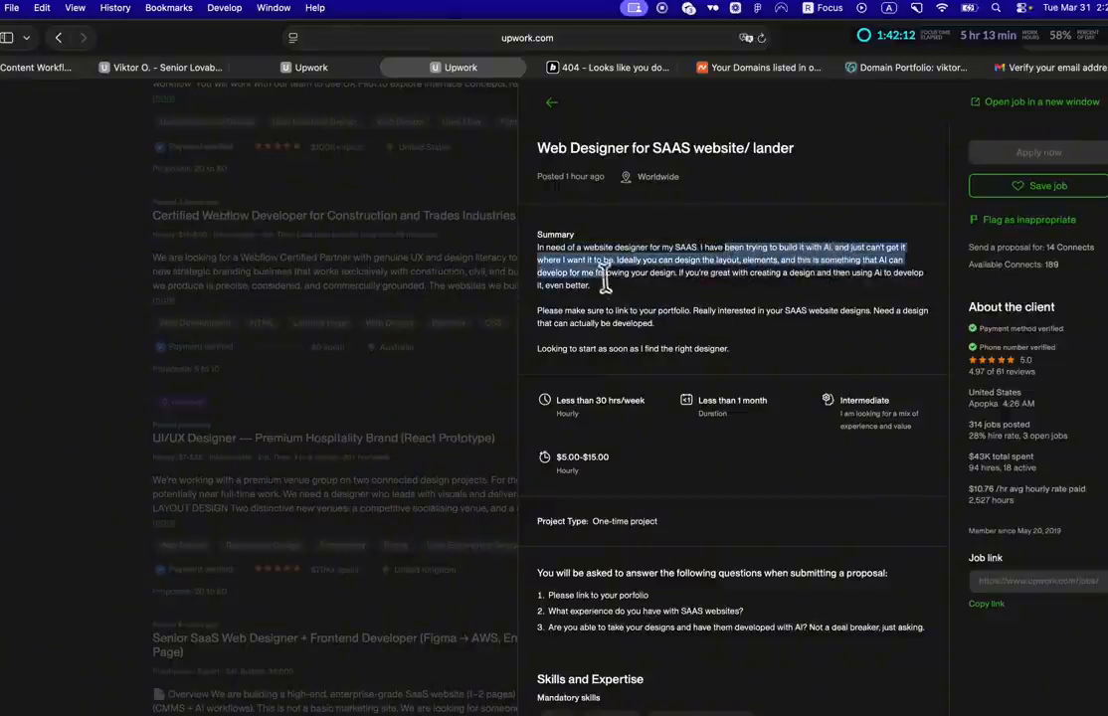
click(623, 281)
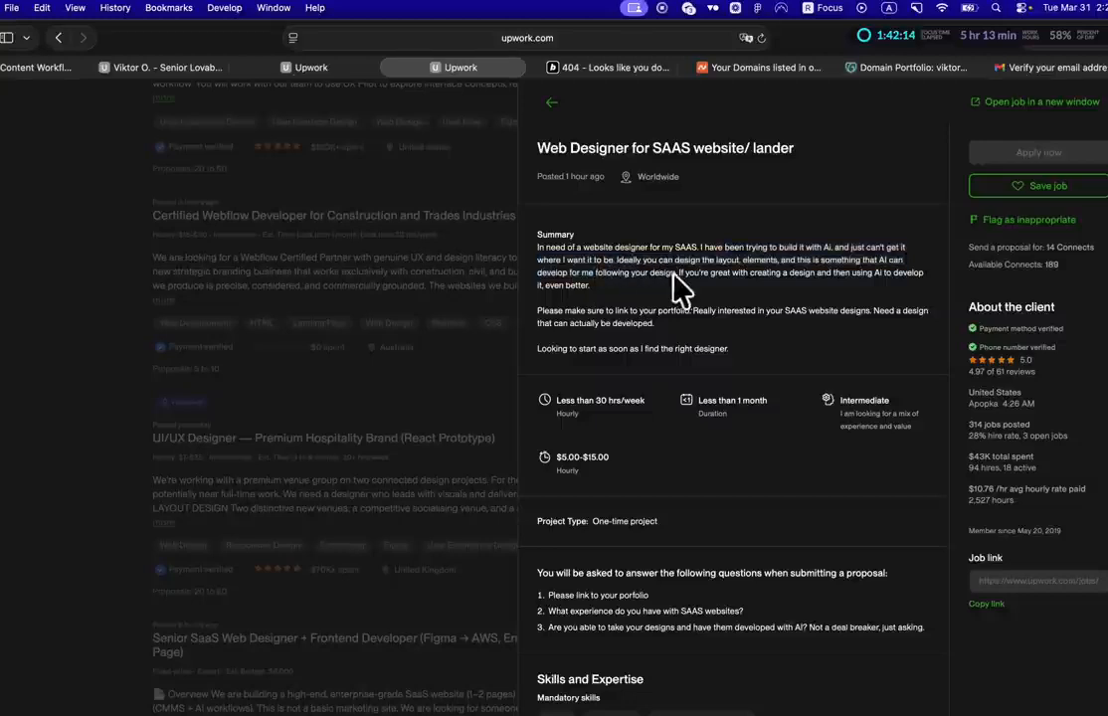
Step: Read the SAAS web designer job post, covering its summary, screening questions, required skills and the request for SAAS website designs
drag(756, 268, 626, 246)
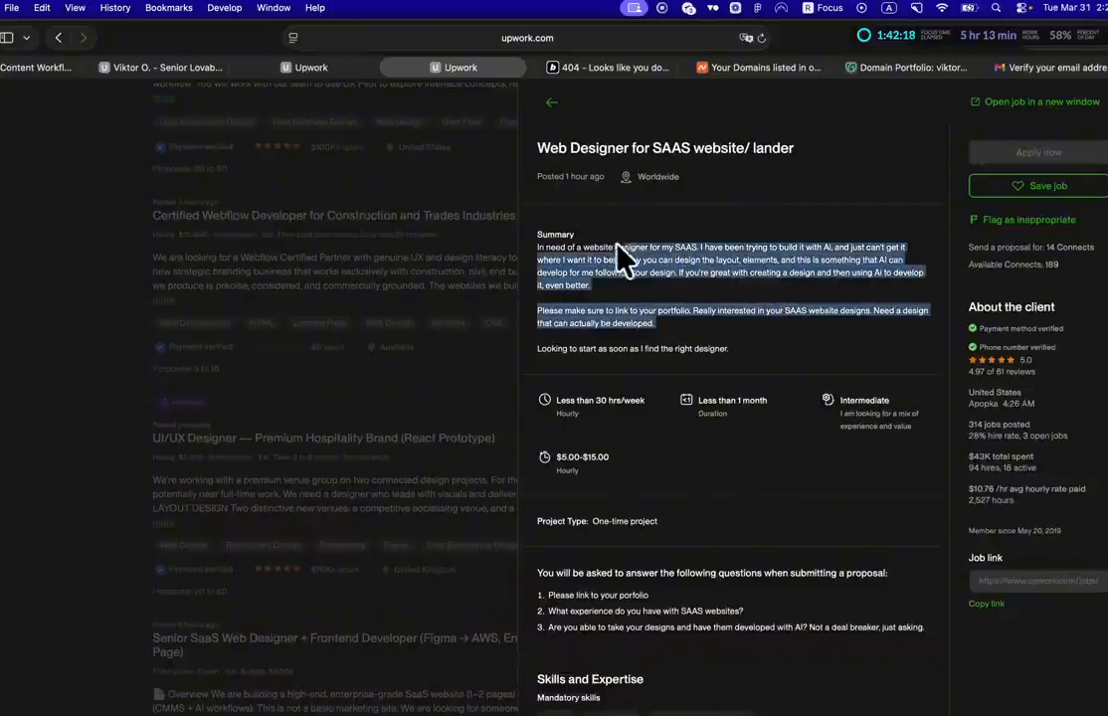
click(574, 232)
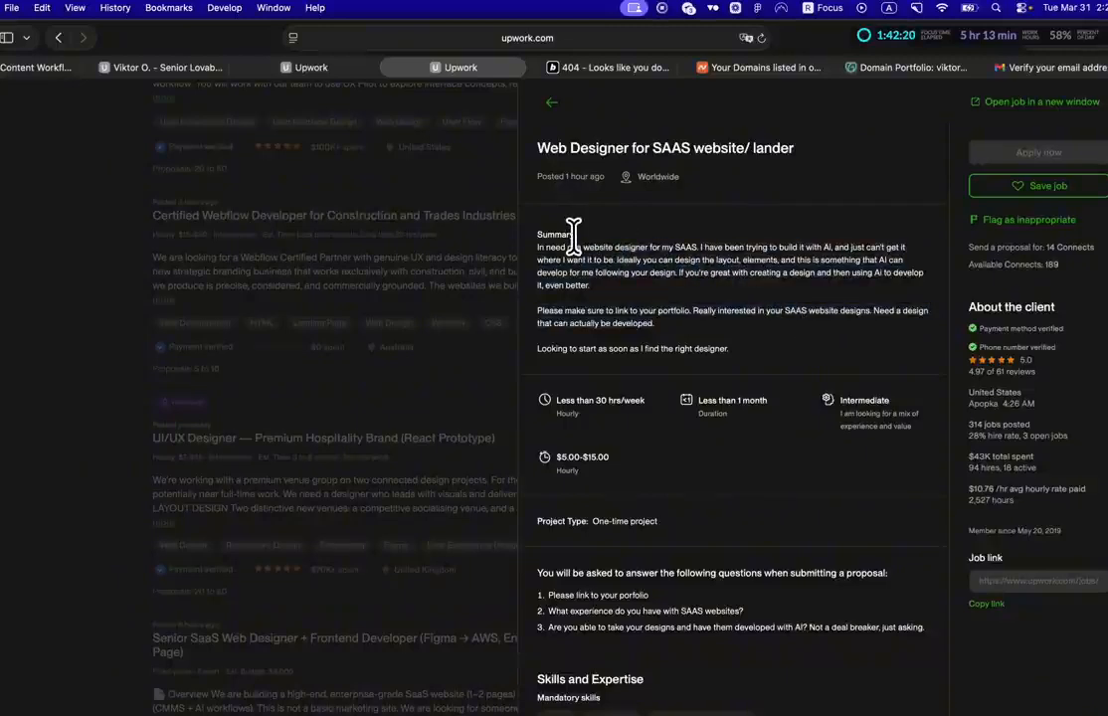
scroll(748, 370, down, 10)
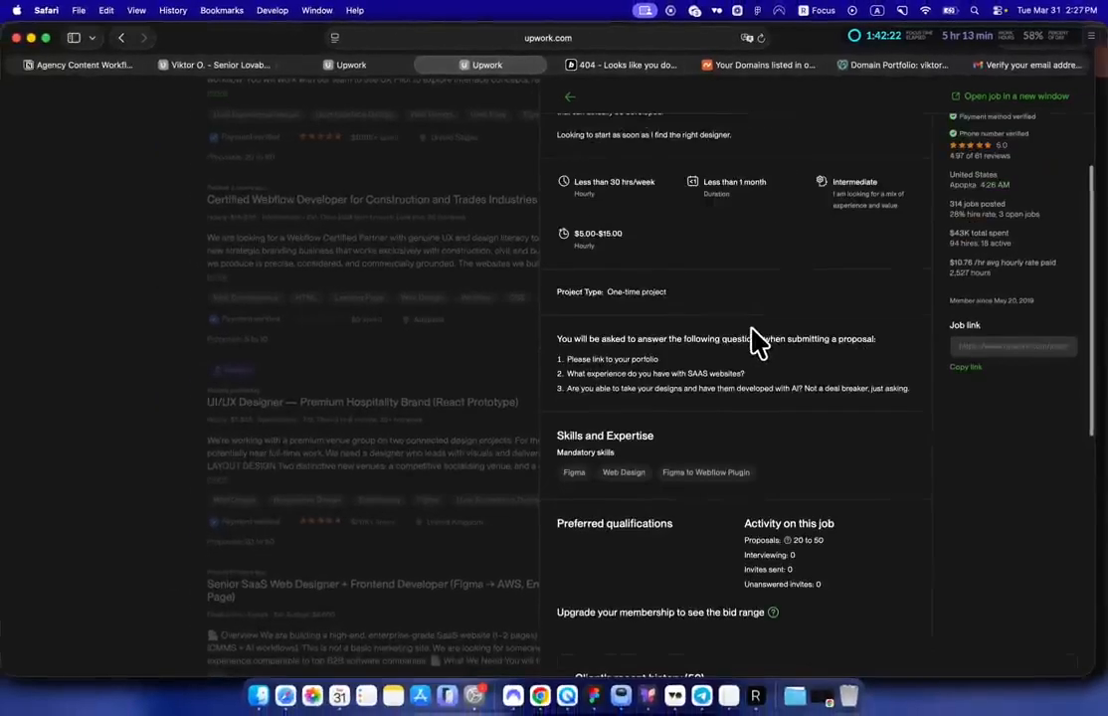
scroll(753, 343, up, 10)
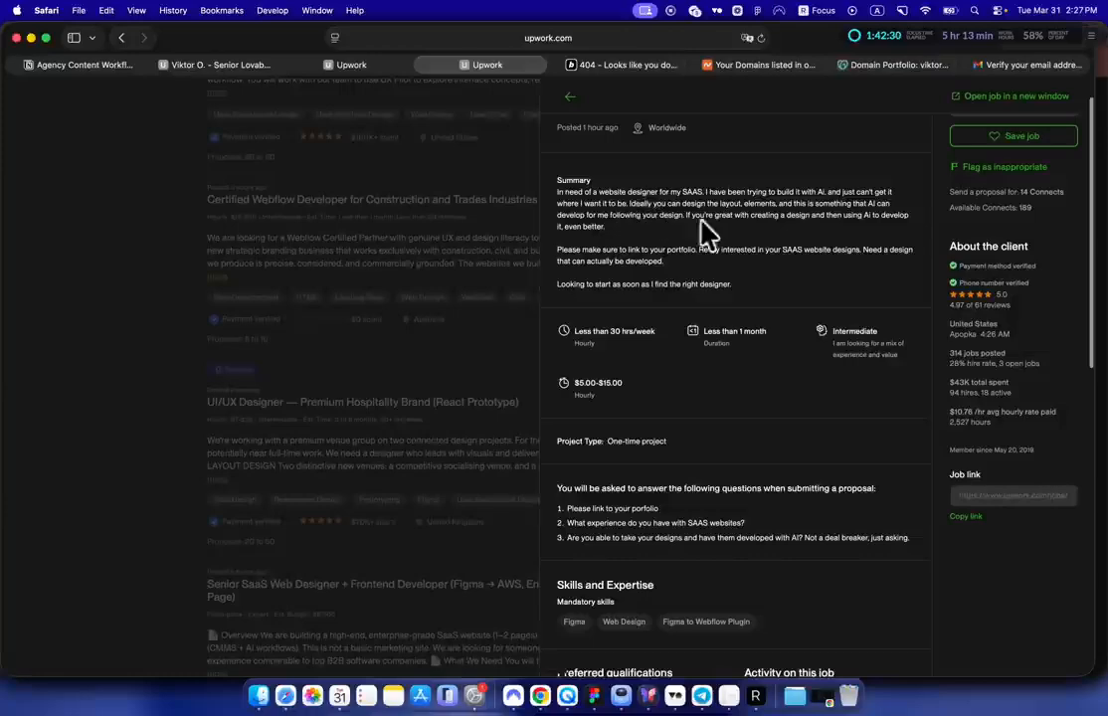
drag(787, 279, 778, 248)
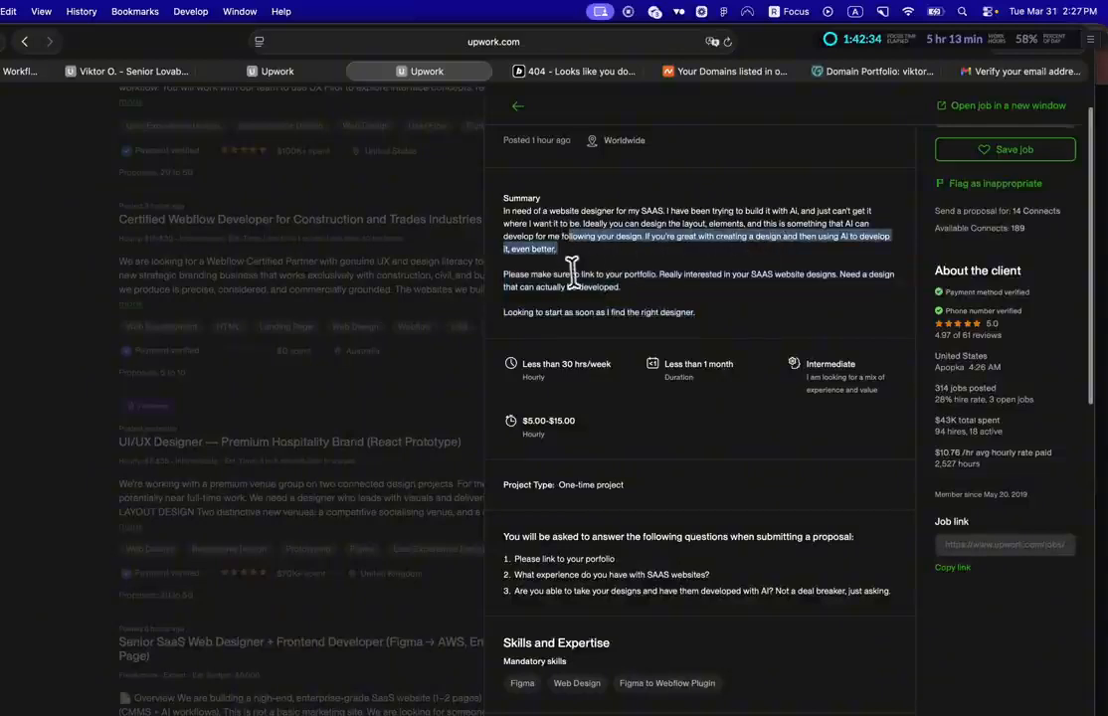
drag(572, 274, 636, 276)
drag(707, 274, 756, 281)
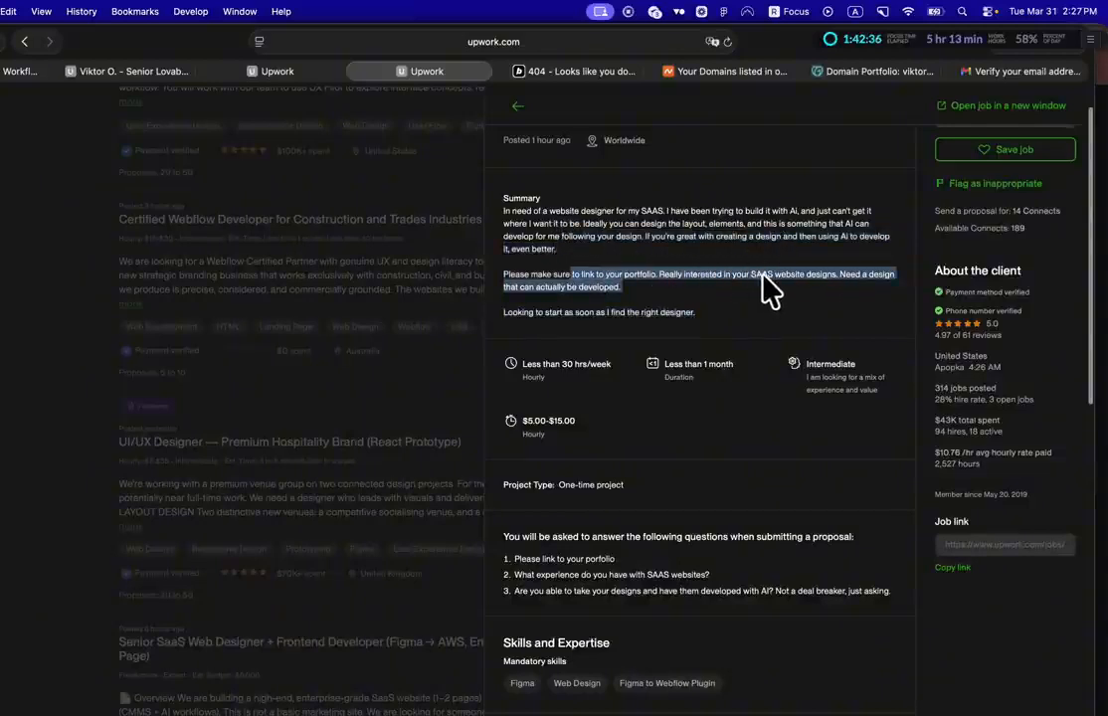
click(754, 276)
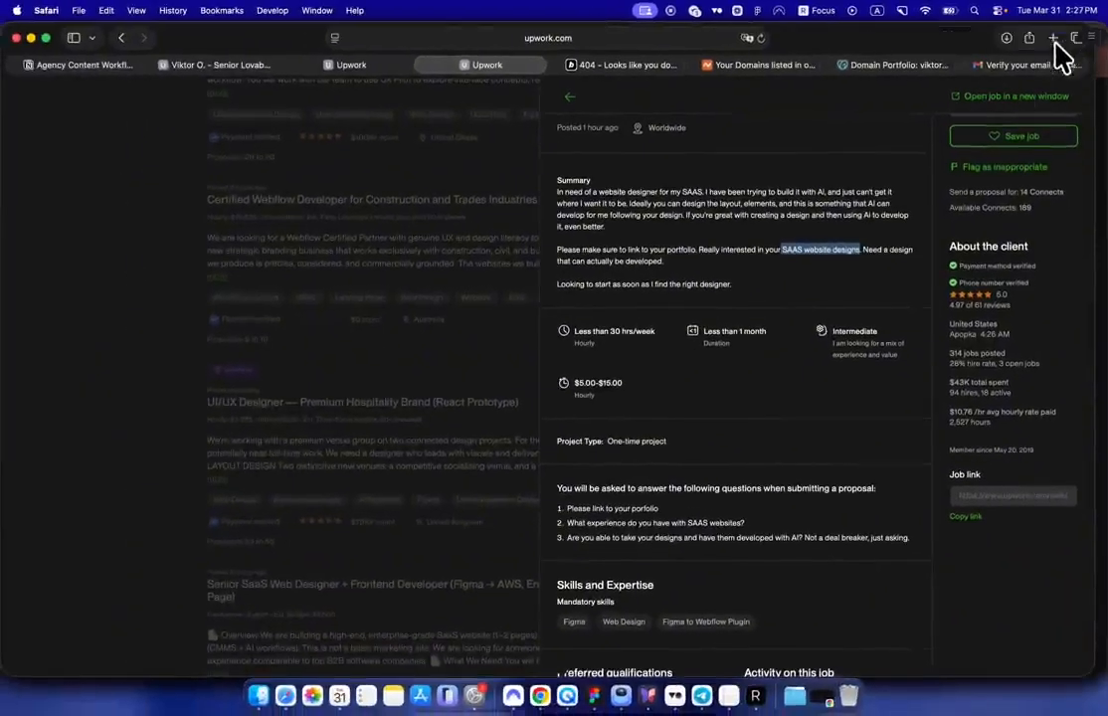
Step: Switch to Chrome, show the Bolt start page and remove the old pasted prompt from its prompt box
key(super+Tab)
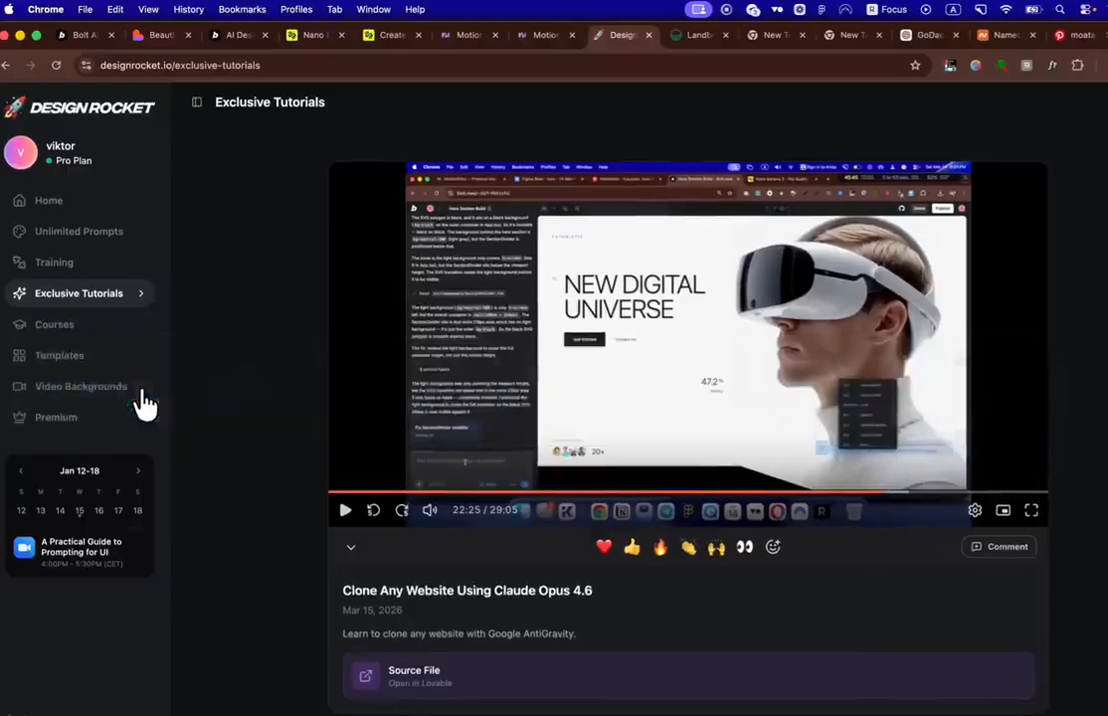
click(85, 48)
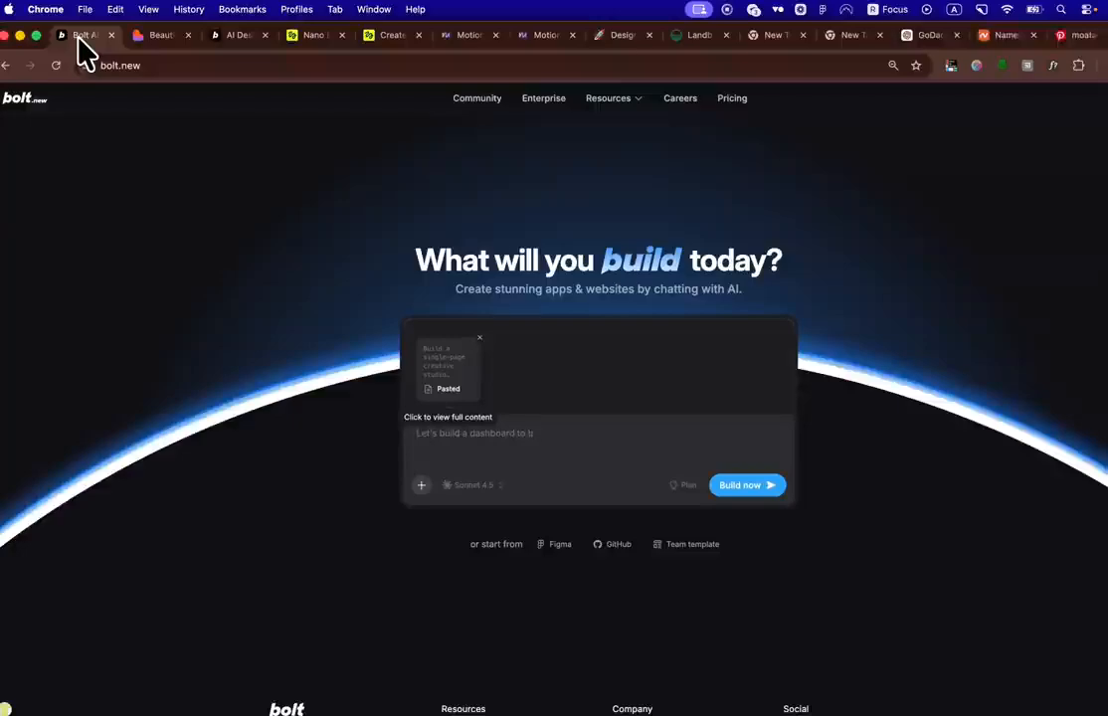
click(479, 342)
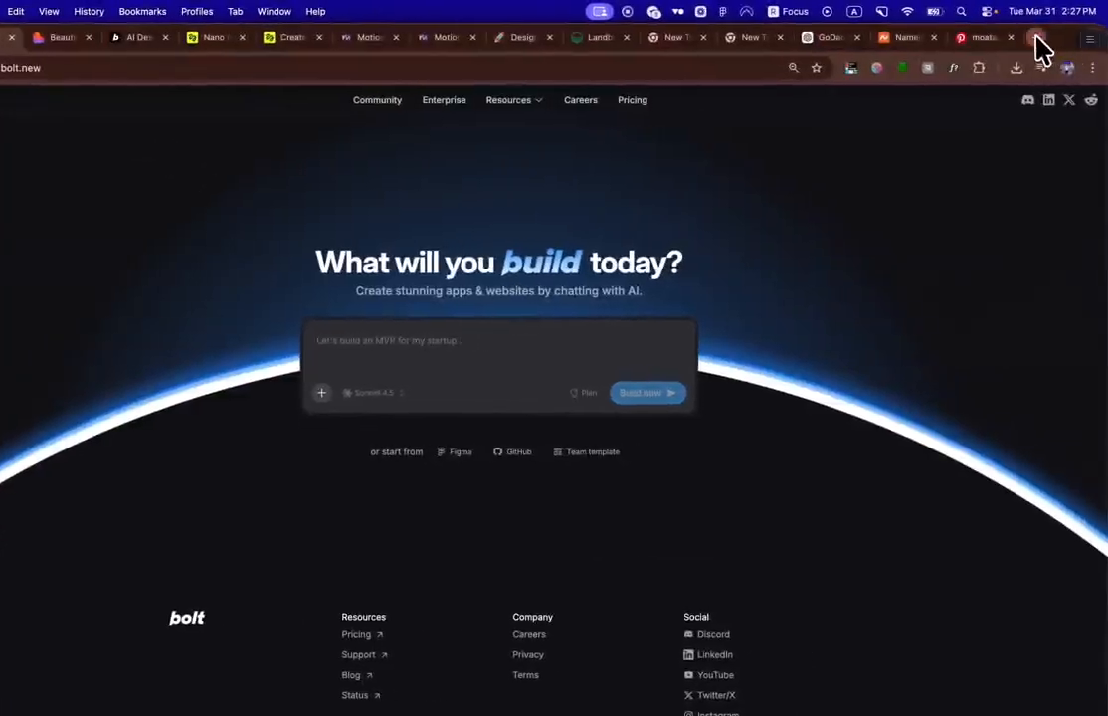
Step: Browse the MotionSites template gallery for a SaaS-style design and copy the Stellar AI hero section prompt
click(1037, 37)
text(m)
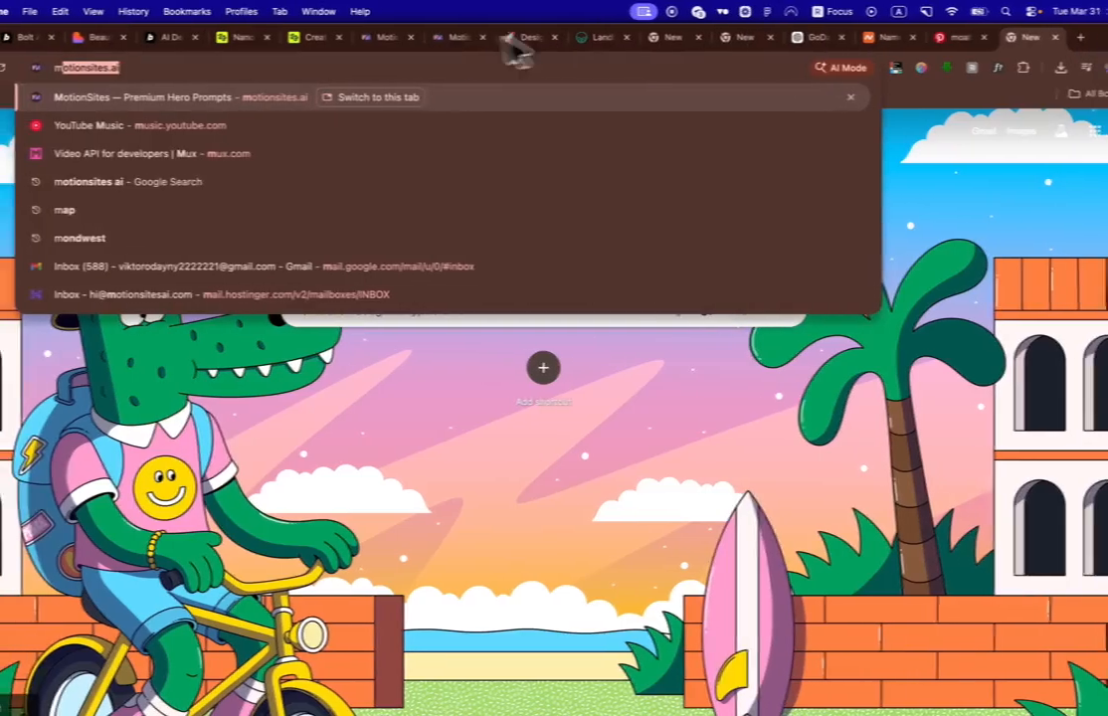
click(425, 41)
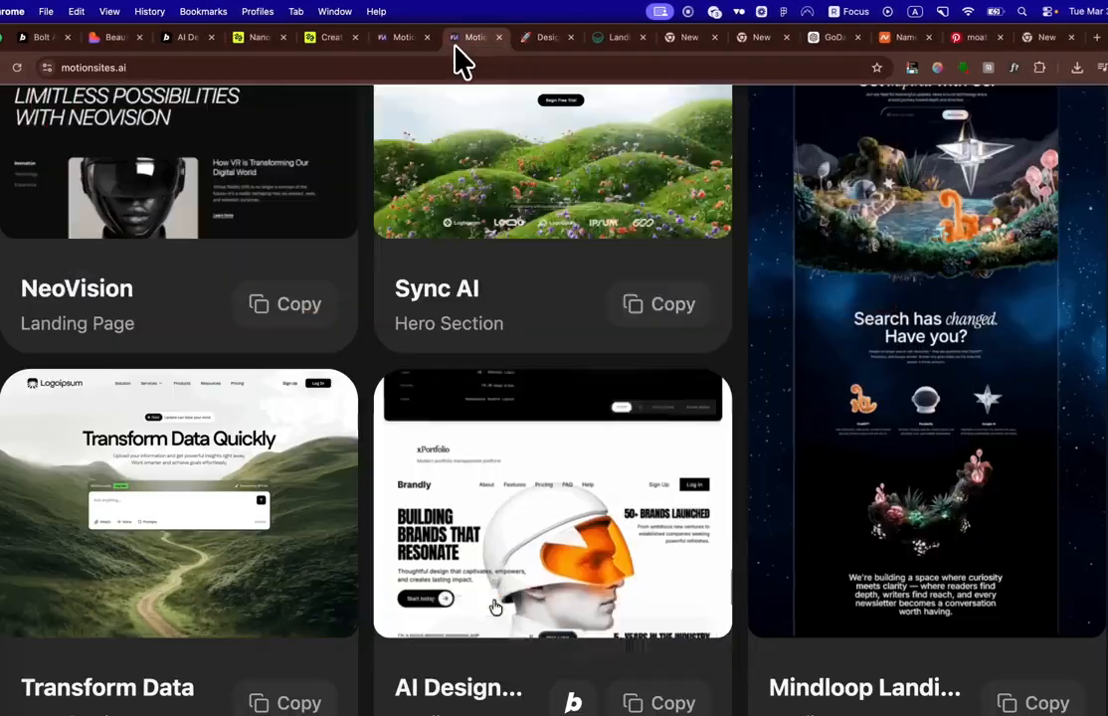
scroll(478, 281, down, 5)
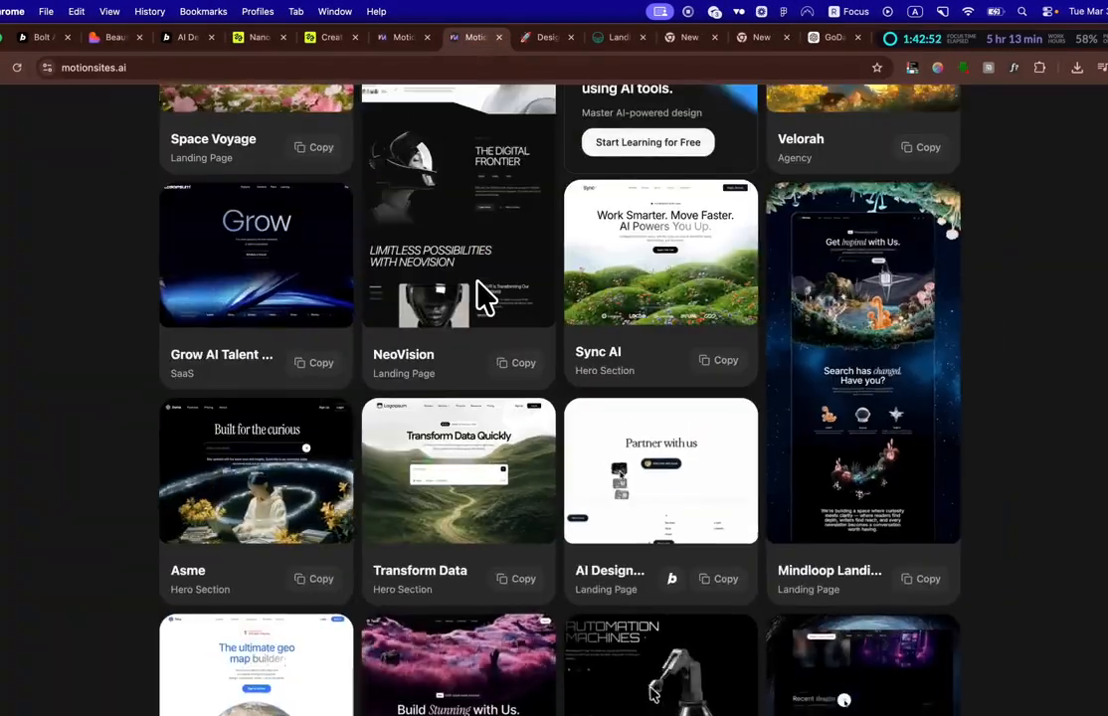
scroll(478, 297, up, 3)
scroll(478, 297, down, 10)
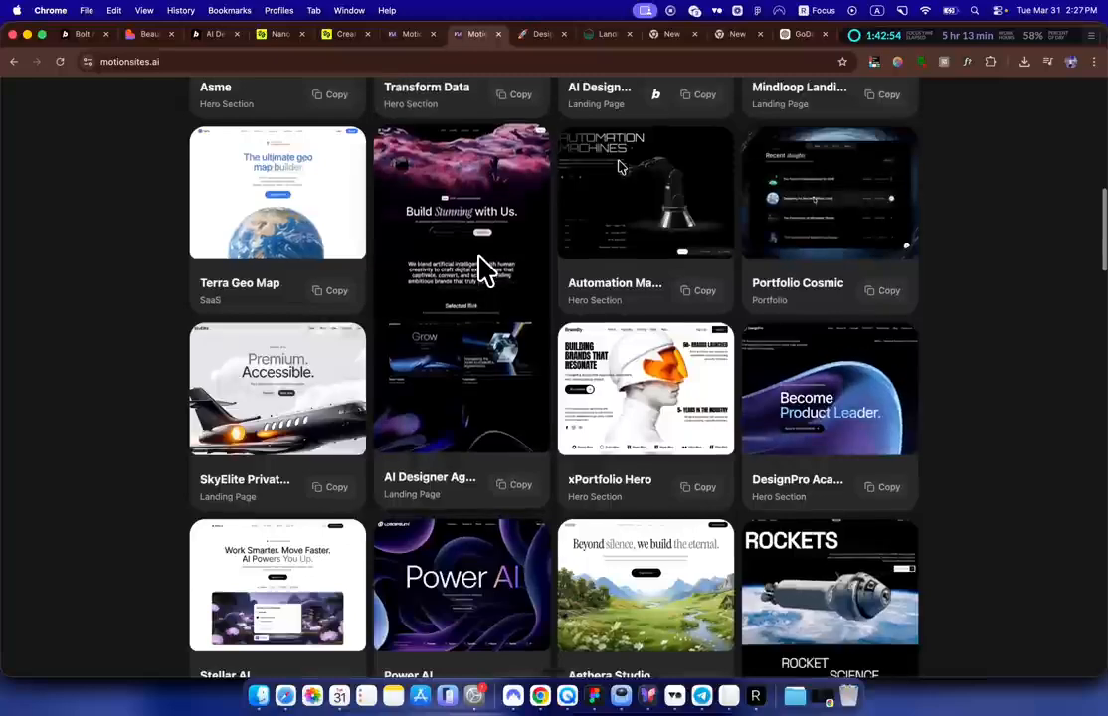
scroll(480, 269, down, 3)
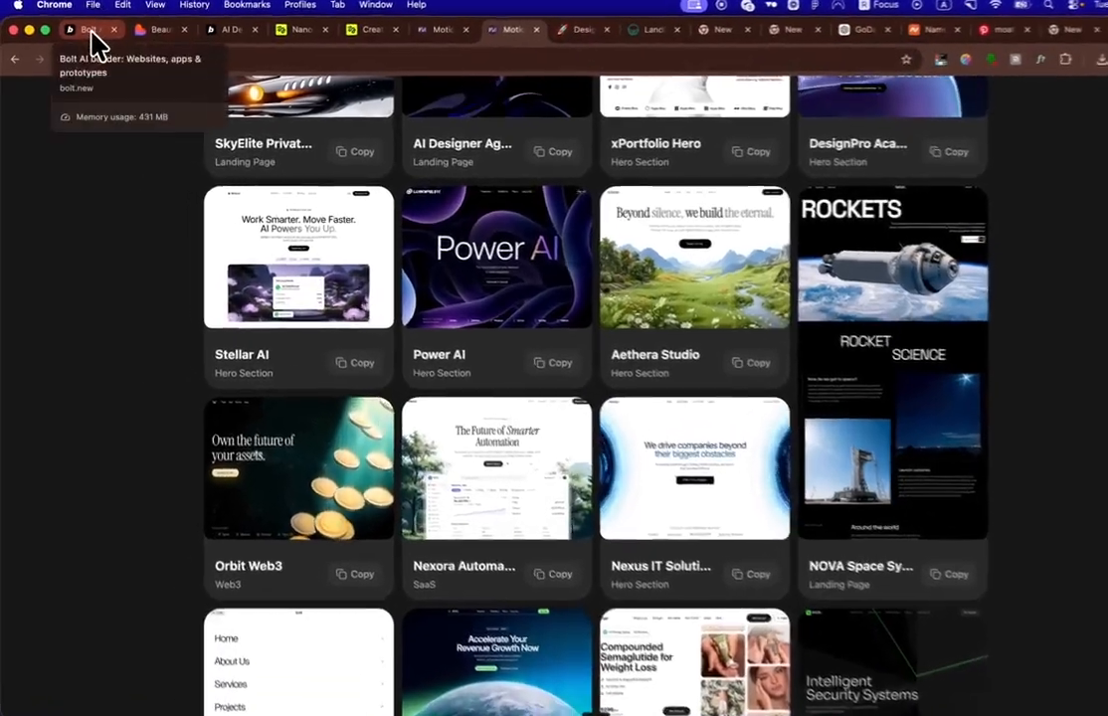
Step: Paste the Stellar.ai prompt into Bolt and add an instruction to build the website, name it and rewrite the text to be all about SAS
click(80, 34)
key(super+v)
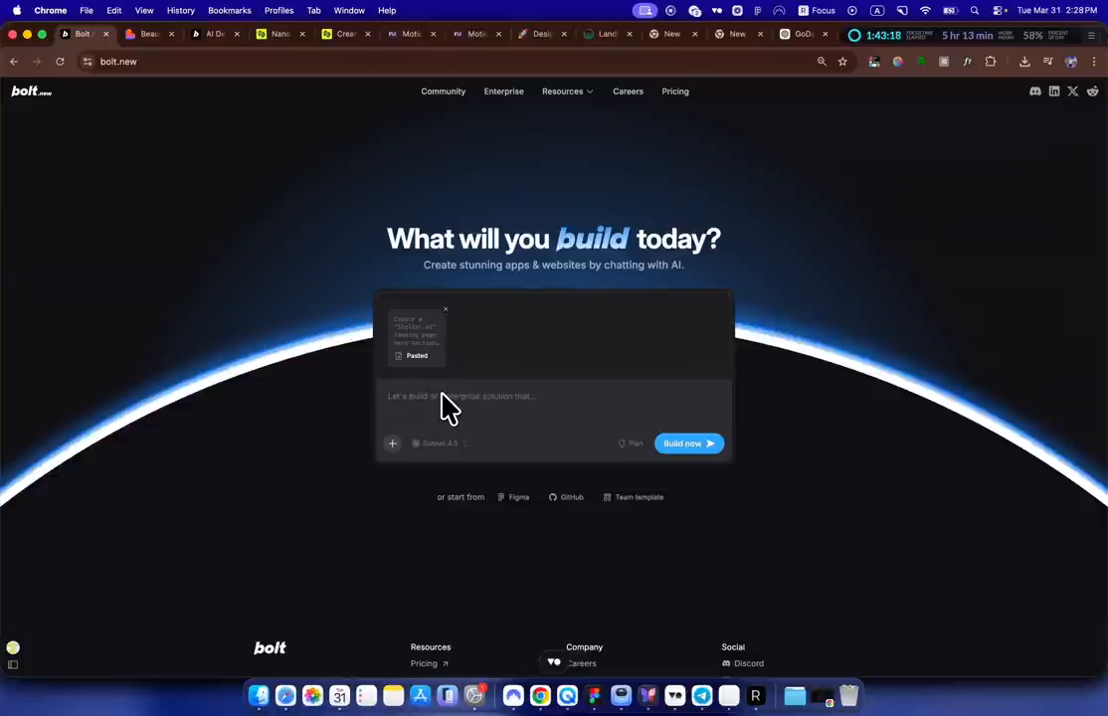
text(Build out this website and name it, but basically rewrite the text to be all about SAS and say that something about SAS.)
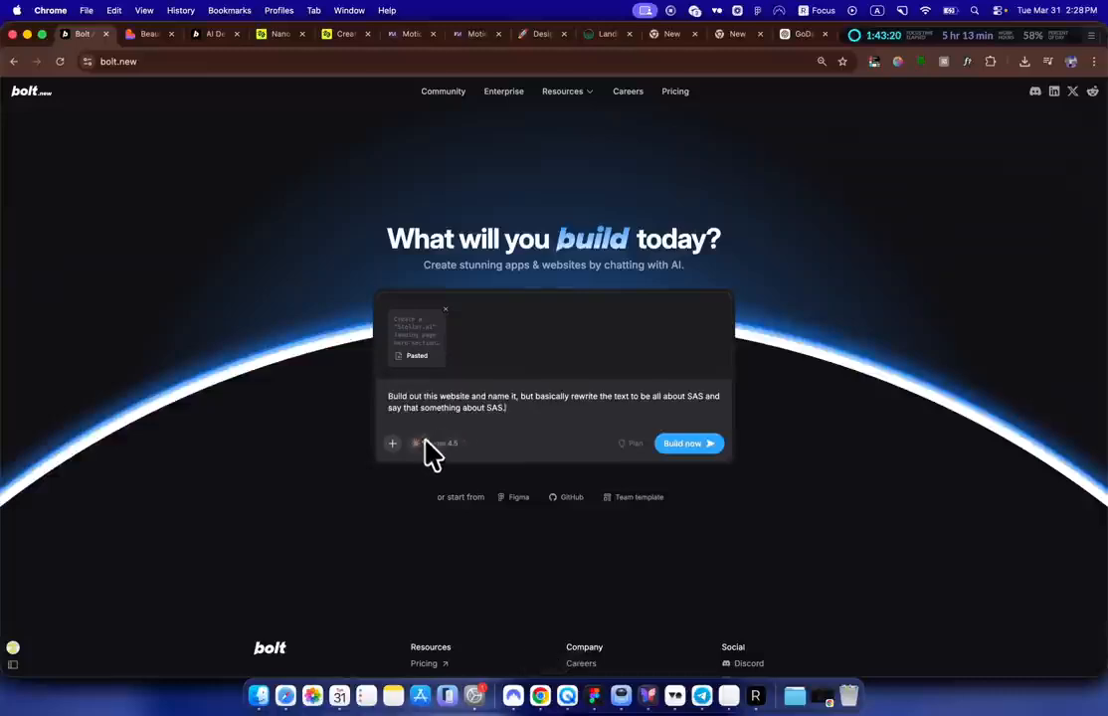
Step: Change the Bolt model to Opus 4.6 and start building the landing page
click(441, 443)
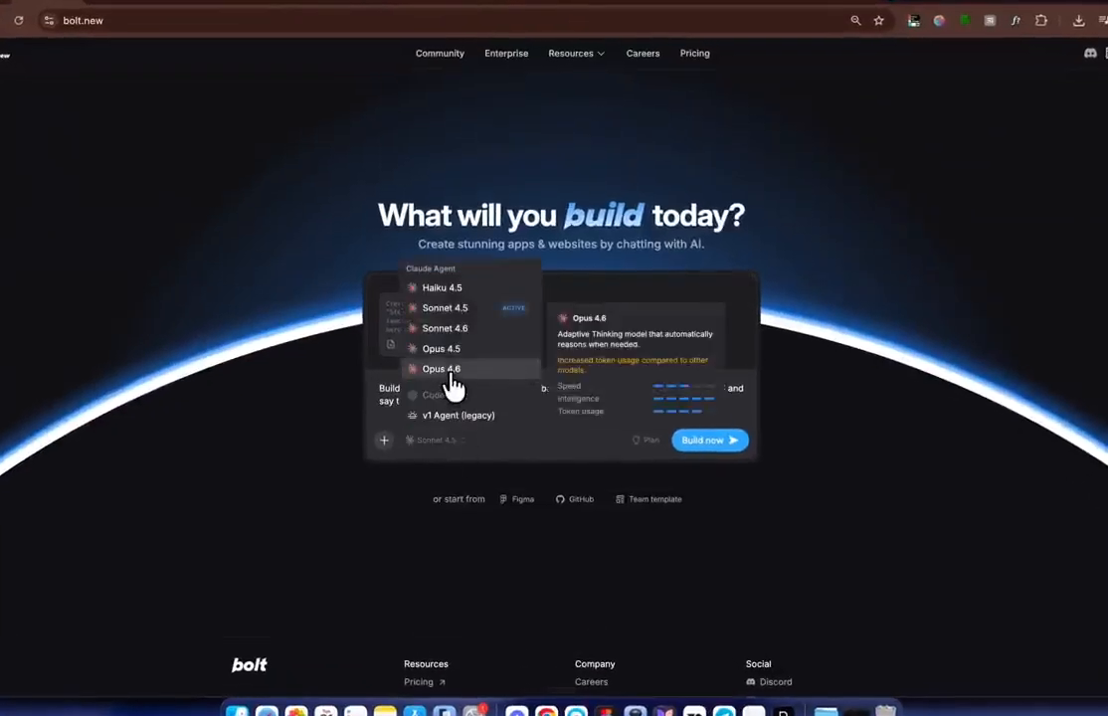
click(451, 377)
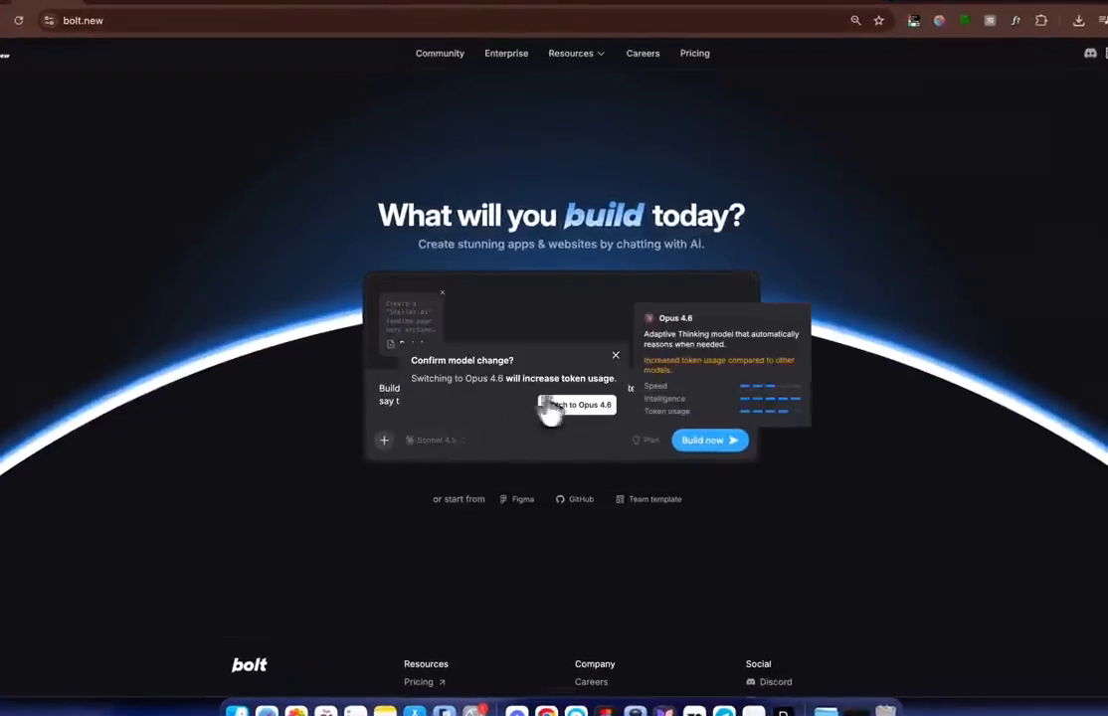
click(562, 408)
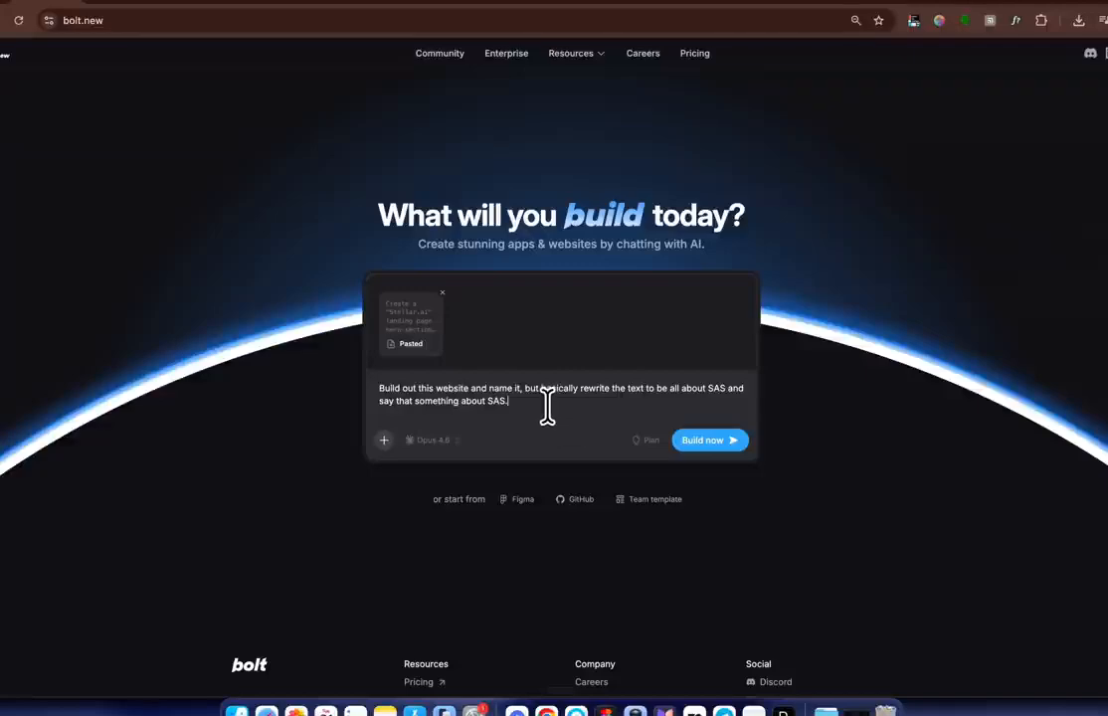
key(Return)
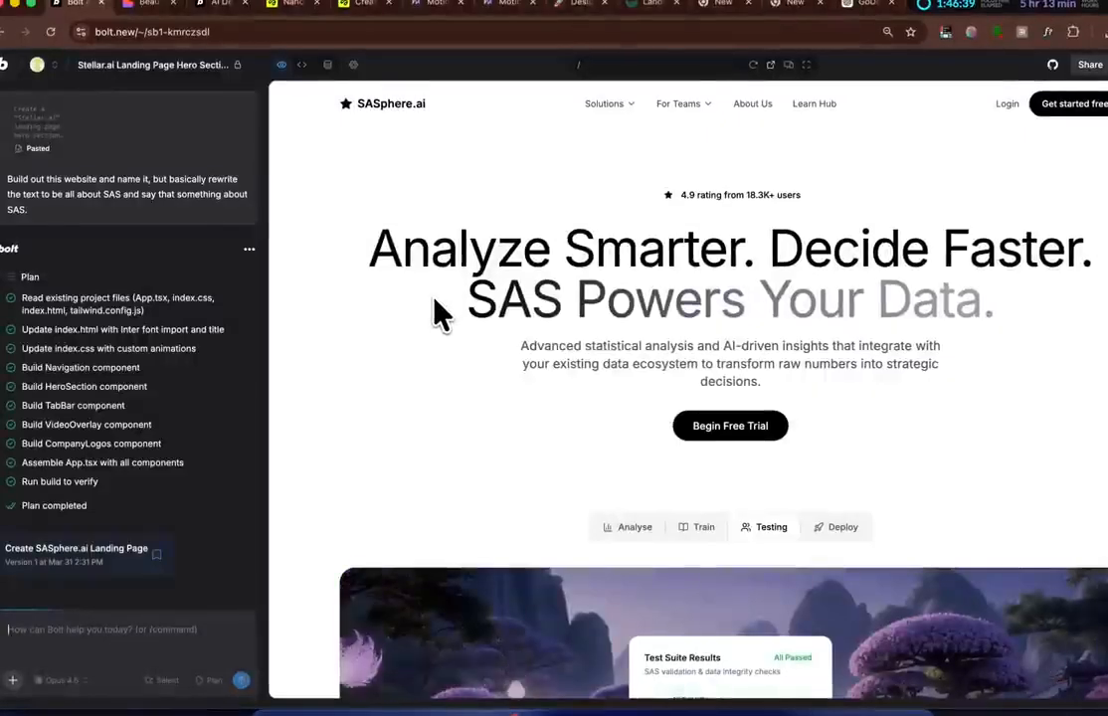
Step: Check the preview's tab cards and ask Bolt to make them about AI translating websites, for an extension that can translate everything on a website
scroll(441, 314, down, 5)
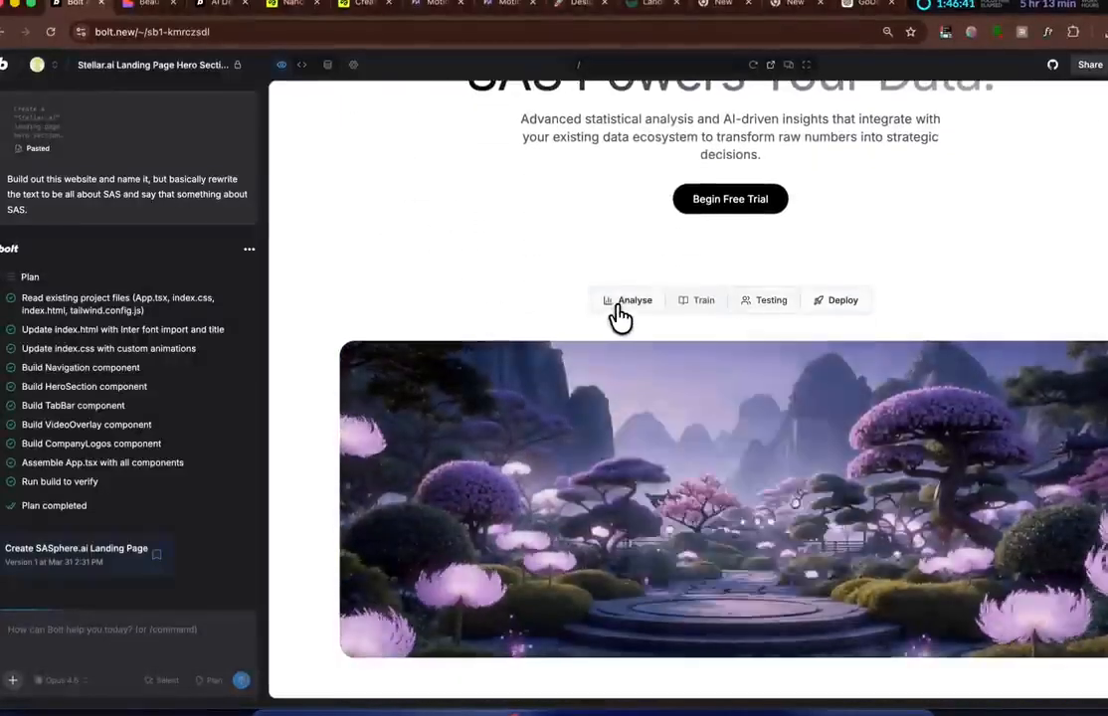
click(619, 316)
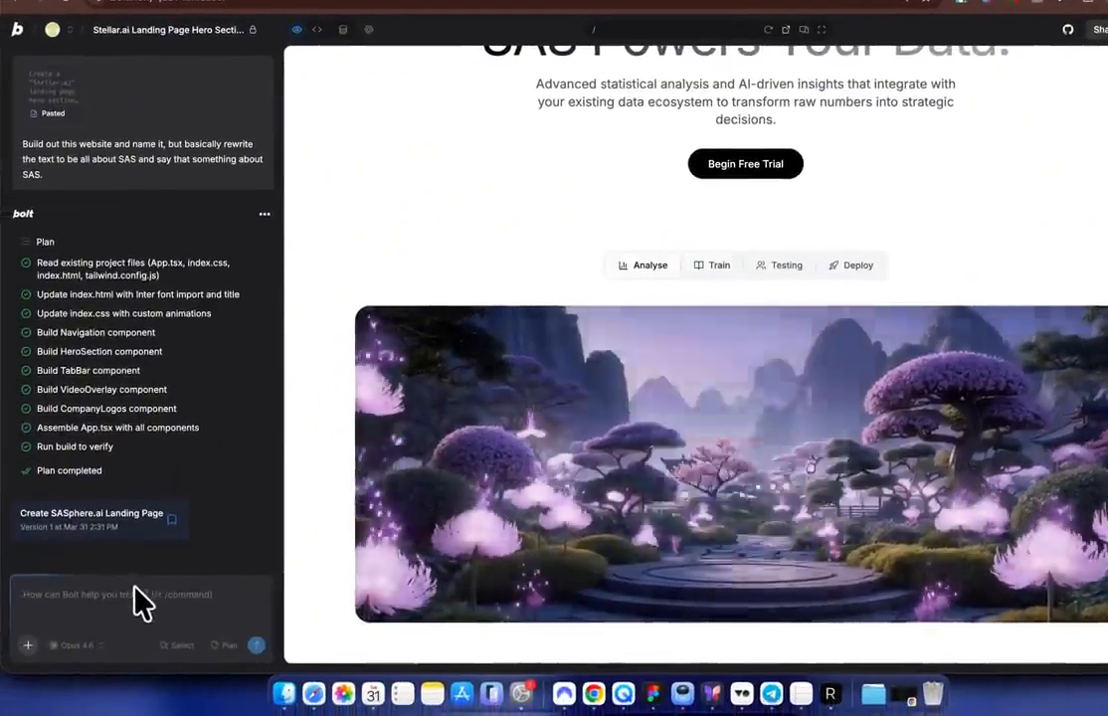
click(134, 588)
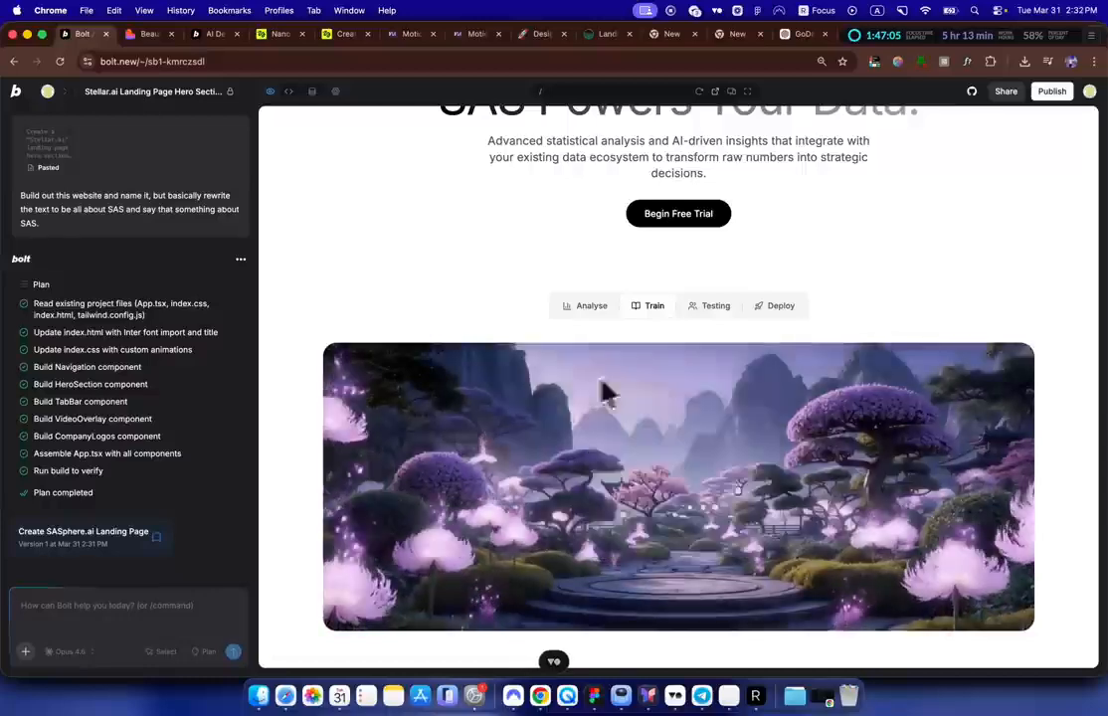
text(All of the cards in the tabs below to be about AI translating websites. So this is a website extension that can translate everything that you need on a website.)
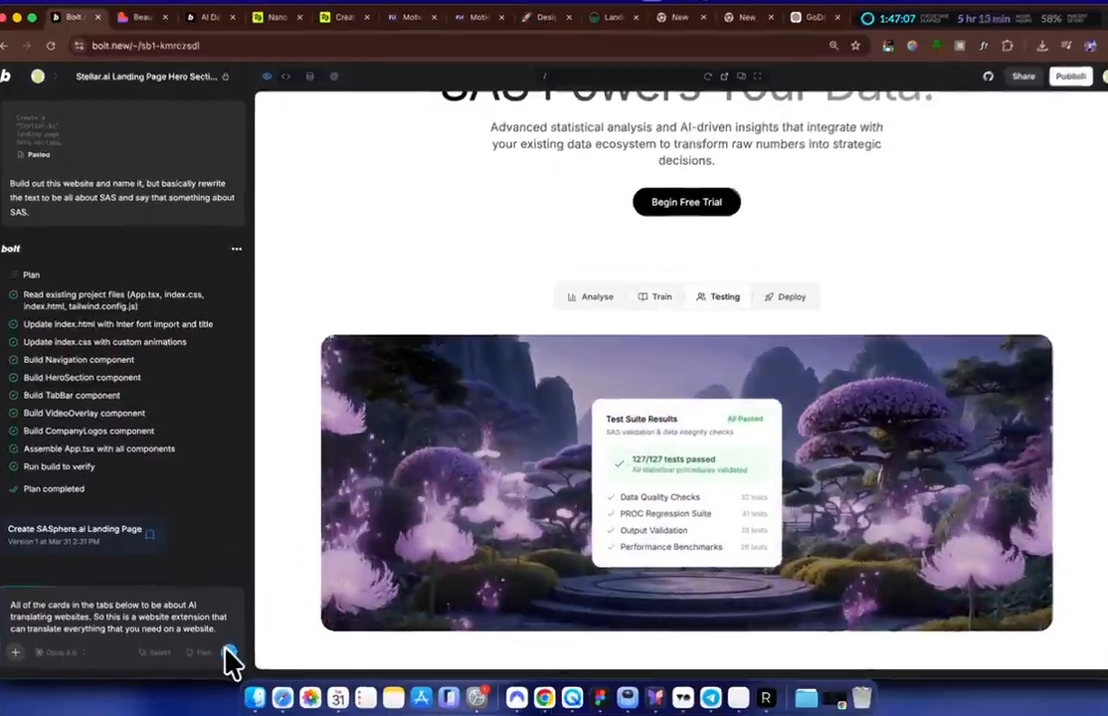
click(233, 652)
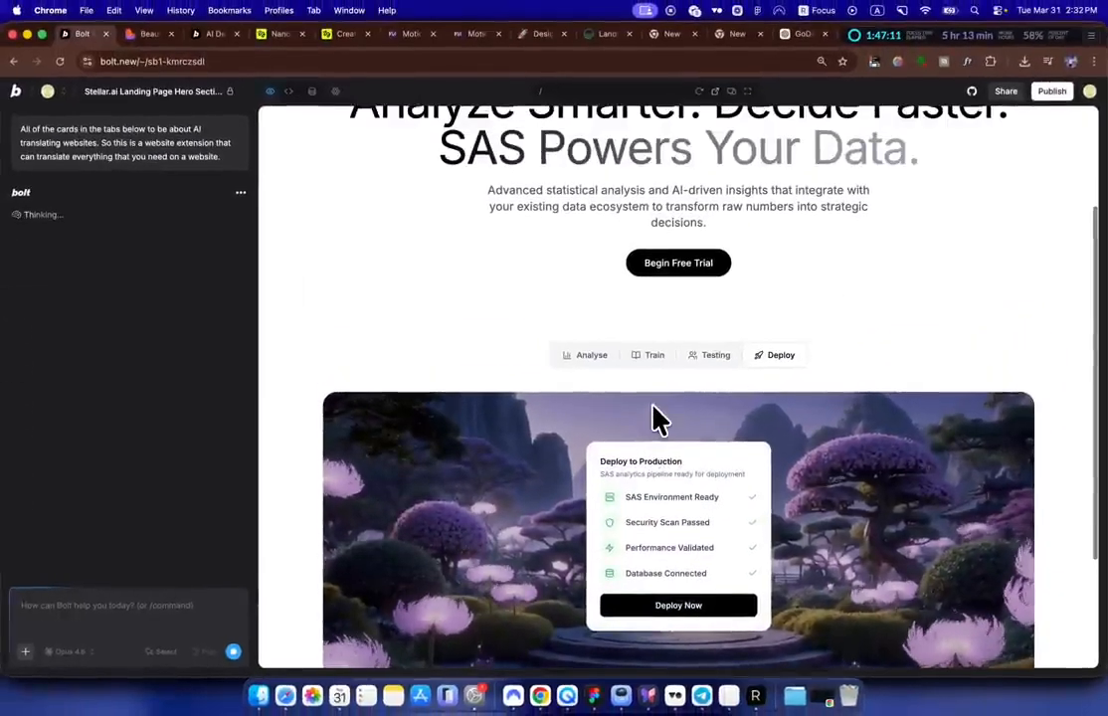
scroll(668, 413, up, 4)
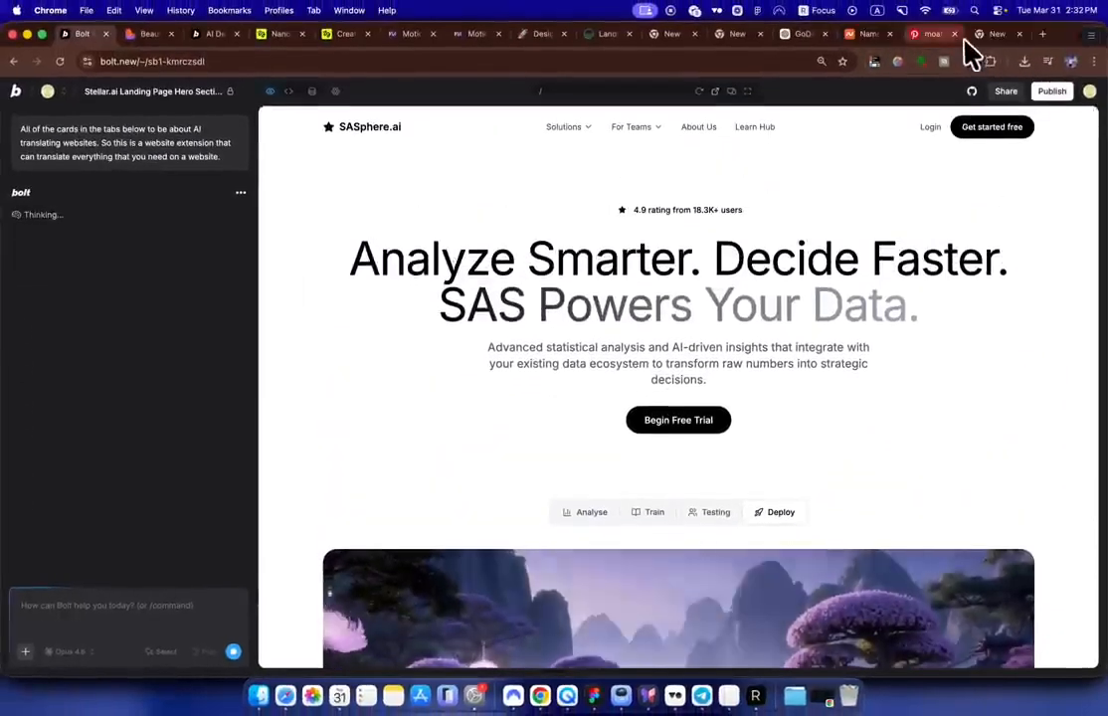
key(F4)
text(loom)
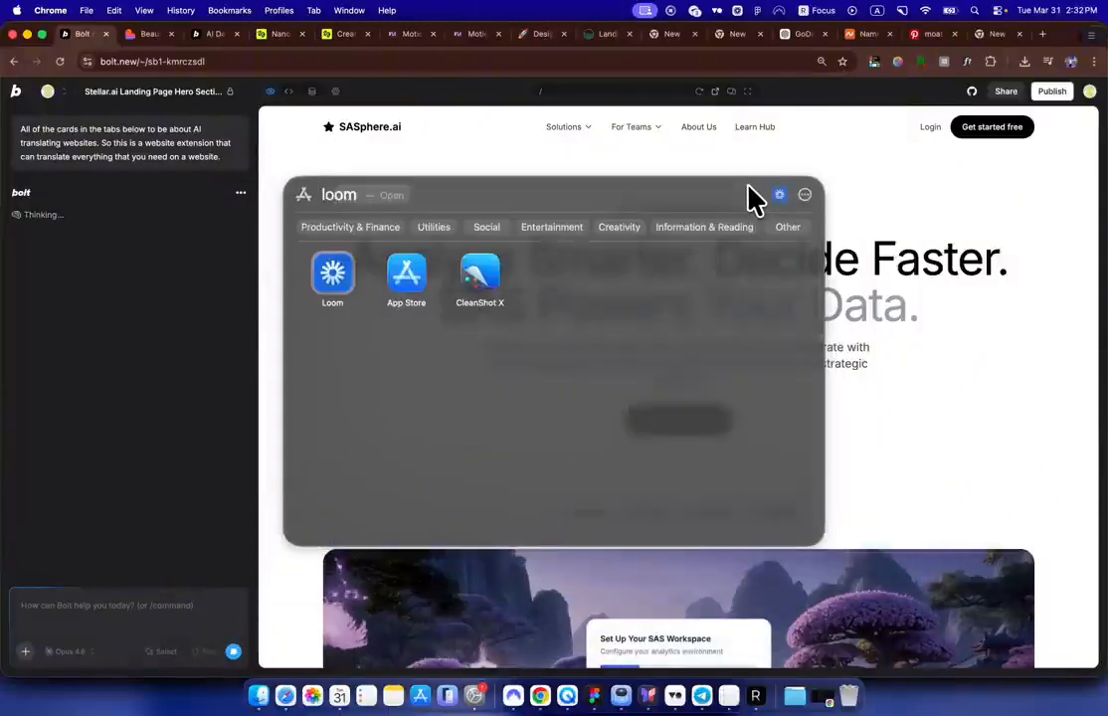
key(BackSpace)
key(BackSpace)
text(l)
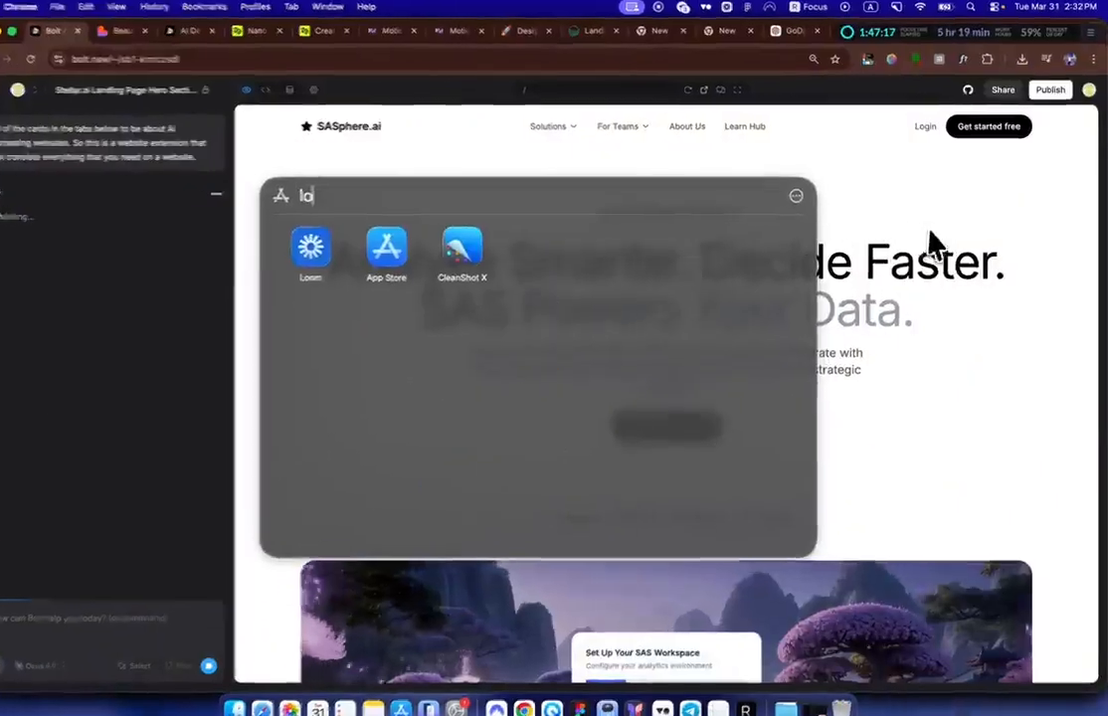
click(942, 226)
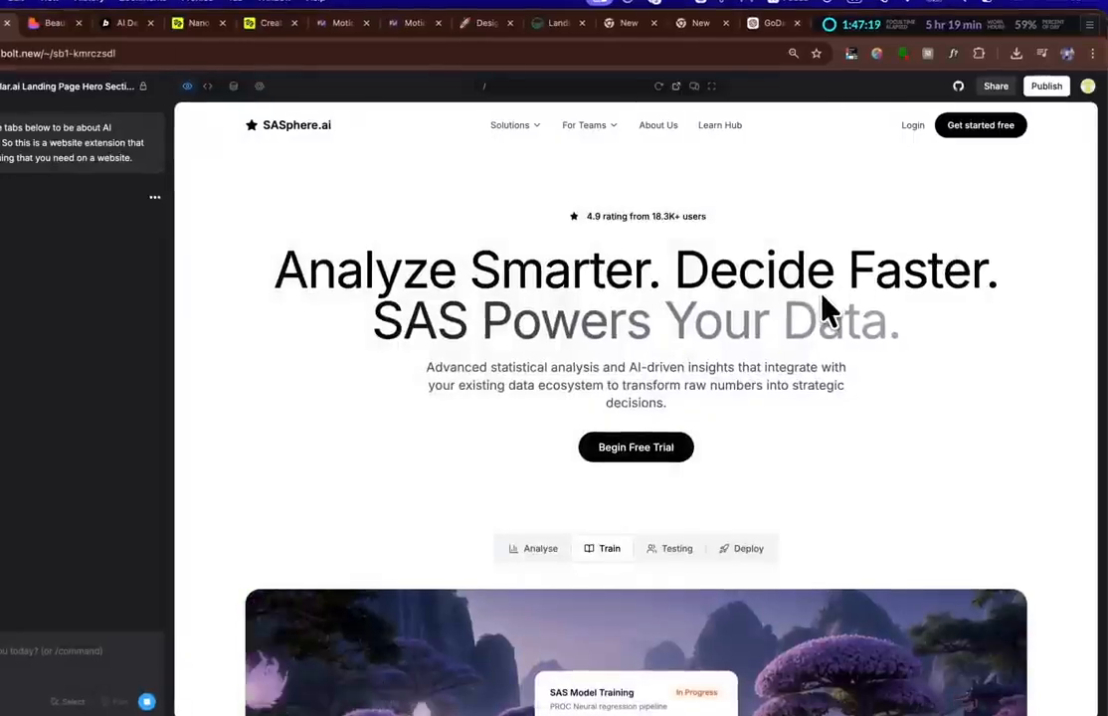
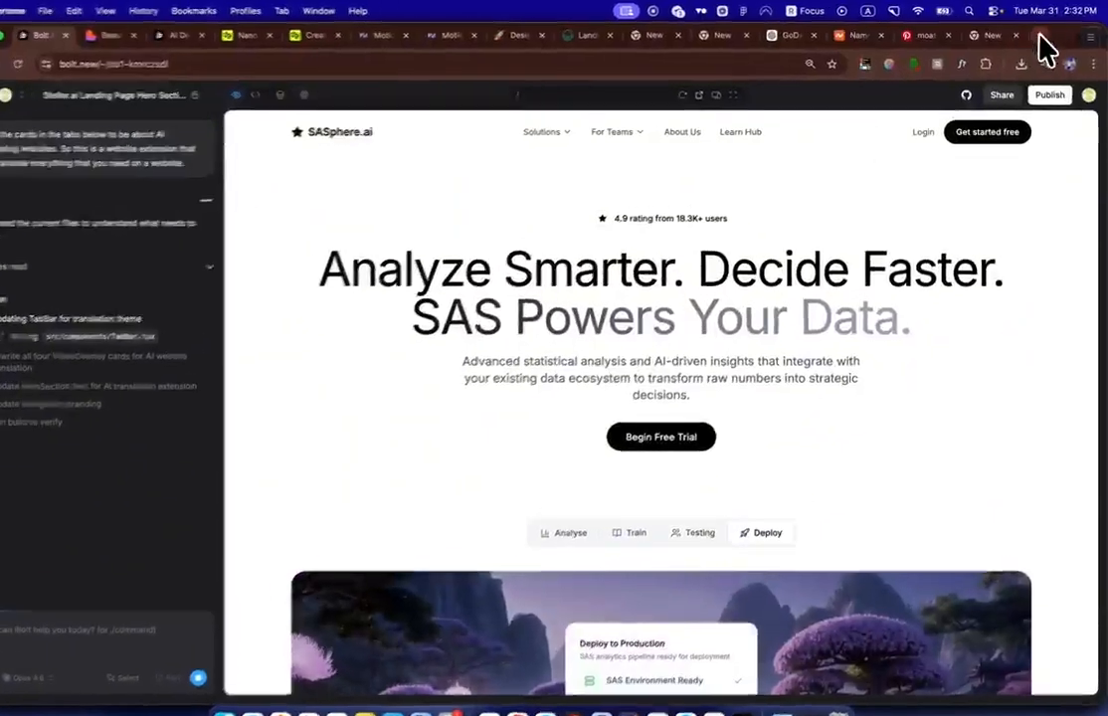
Step: Search Google in a new tab for the designer's name and view the headline on the designer's own studio website
click(1044, 48)
text(viktor oddy)
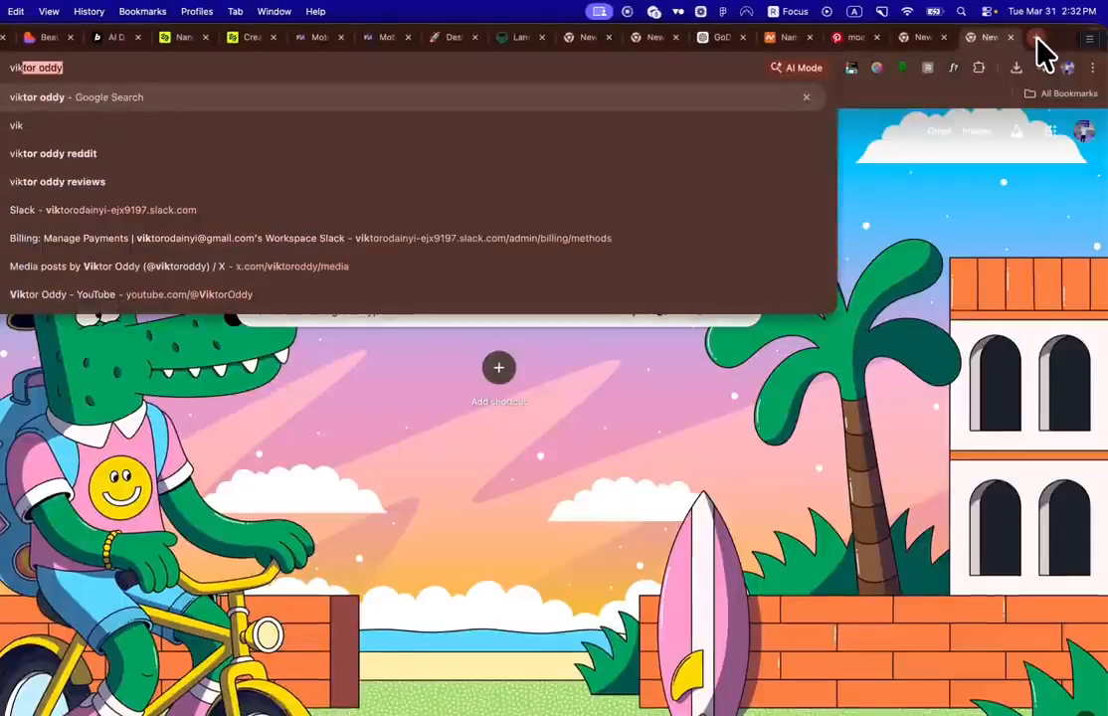
key(Return)
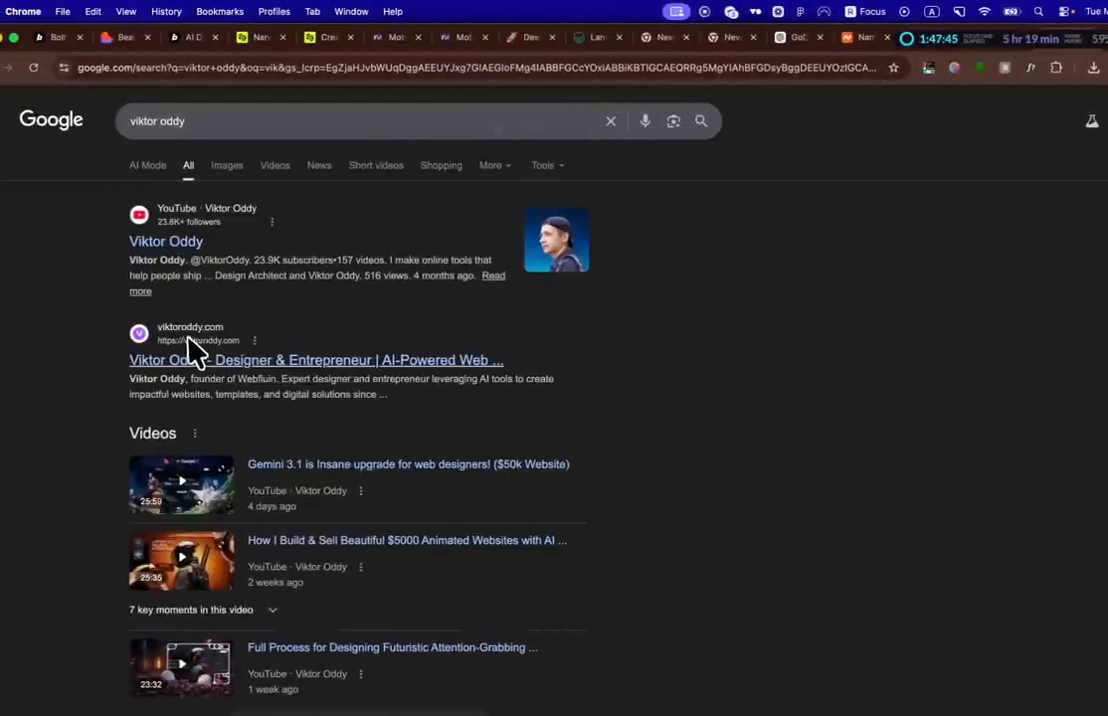
click(193, 362)
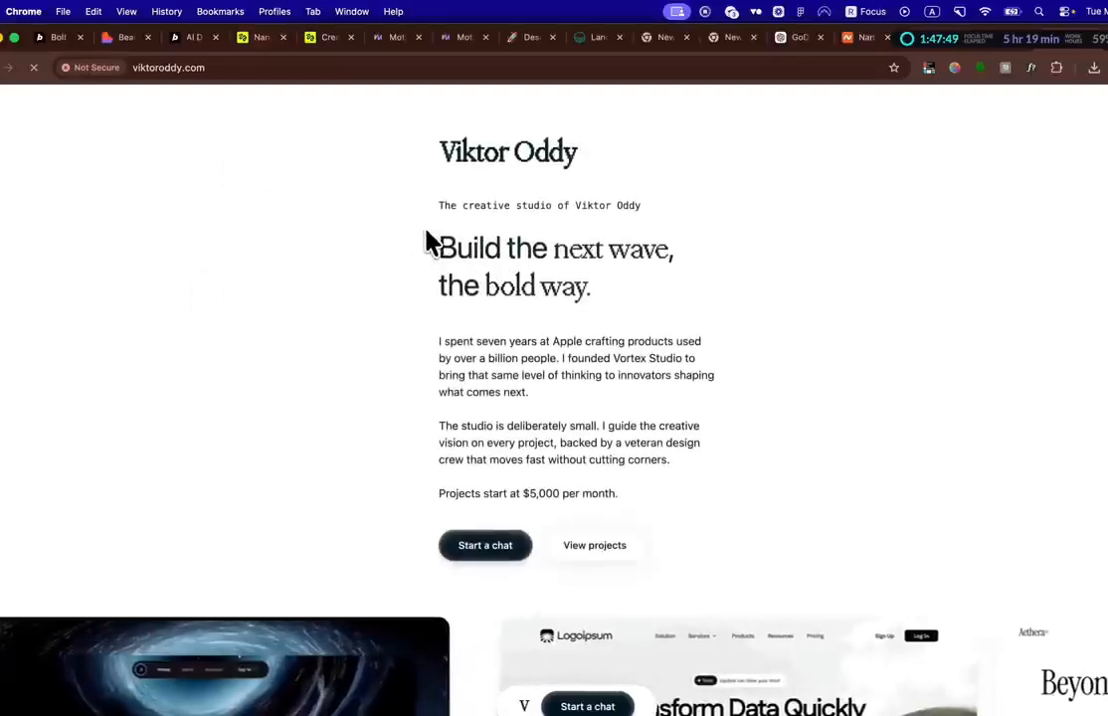
drag(428, 240, 532, 282)
click(524, 286)
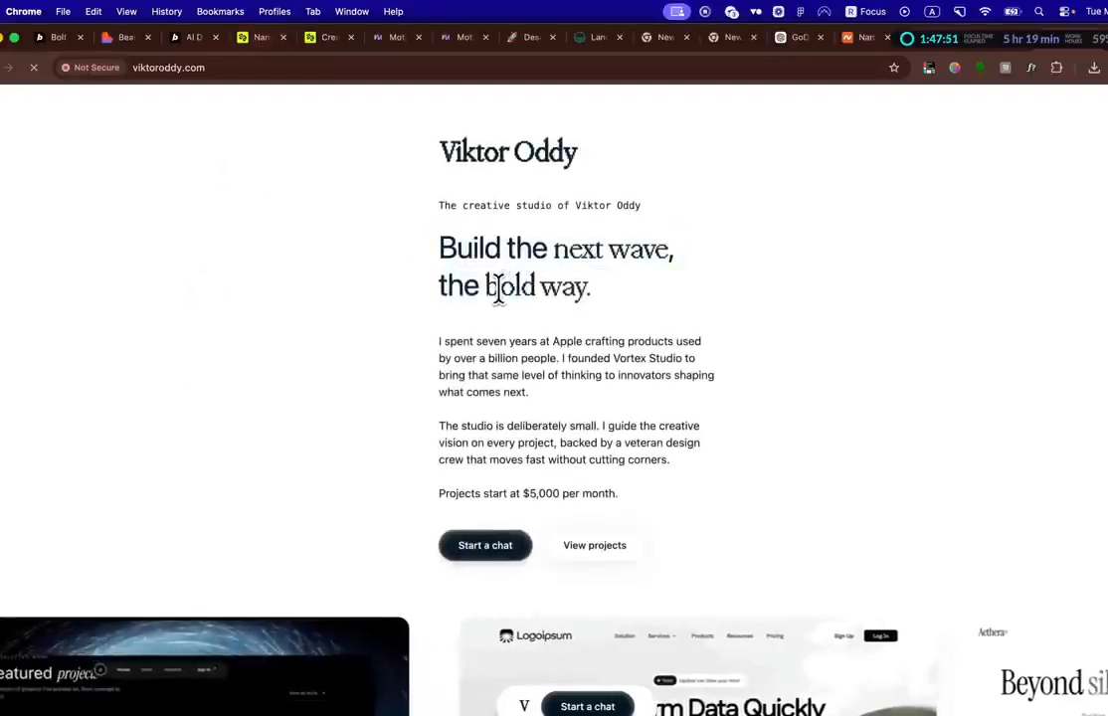
Step: Examine the designer's studio website, including its project showcase, testimonials, case studies and closing contact section
scroll(562, 320, down, 1)
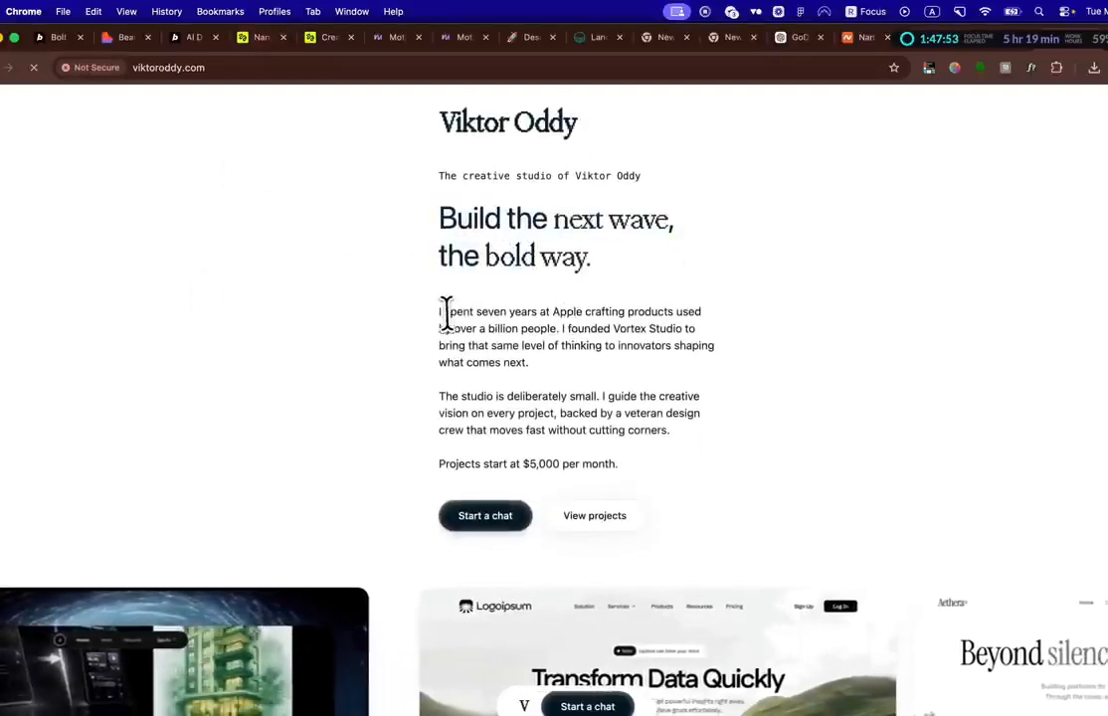
scroll(443, 314, down, 2)
scroll(446, 315, down, 8)
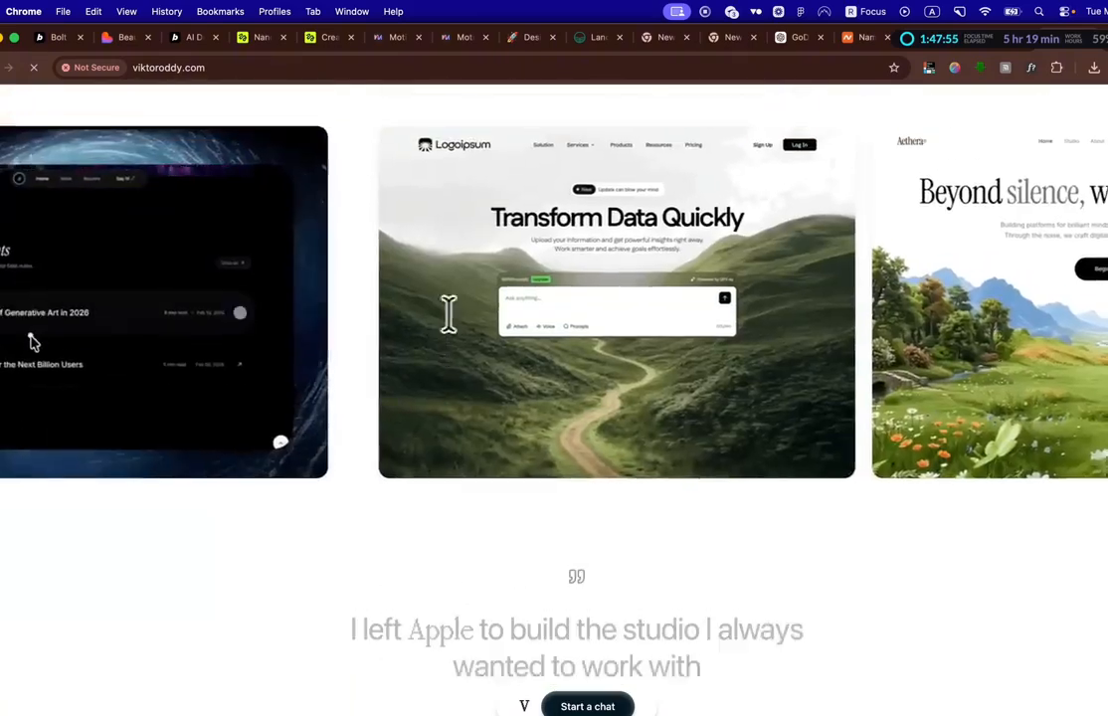
scroll(447, 314, up, 1)
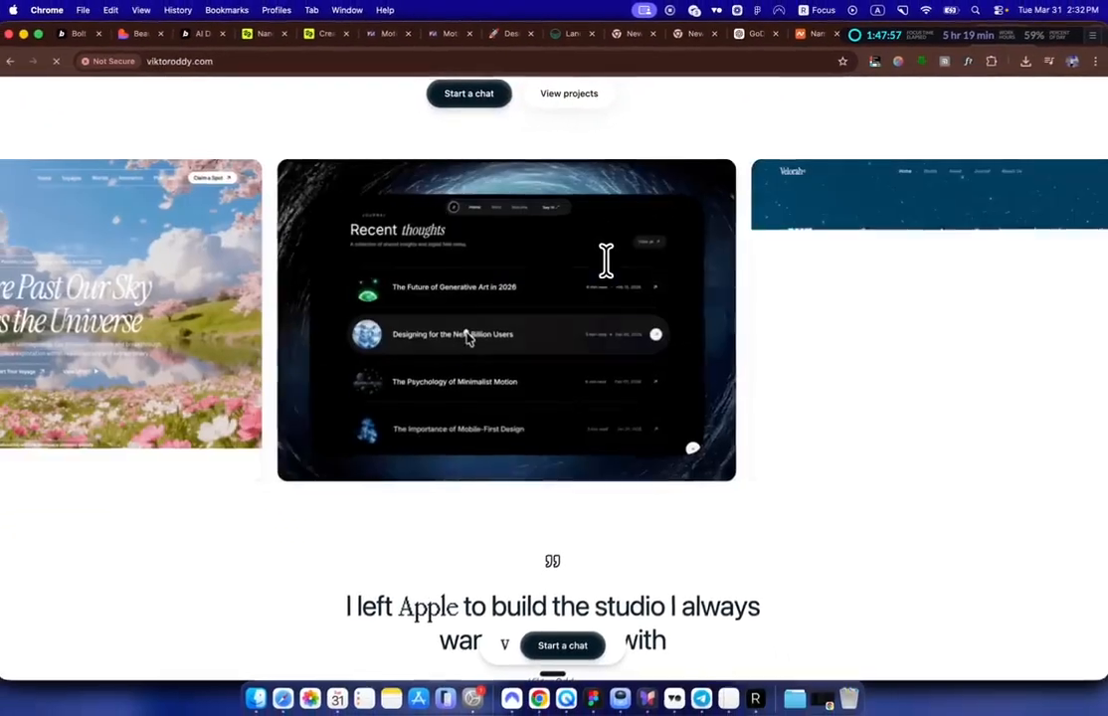
scroll(594, 260, down, 10)
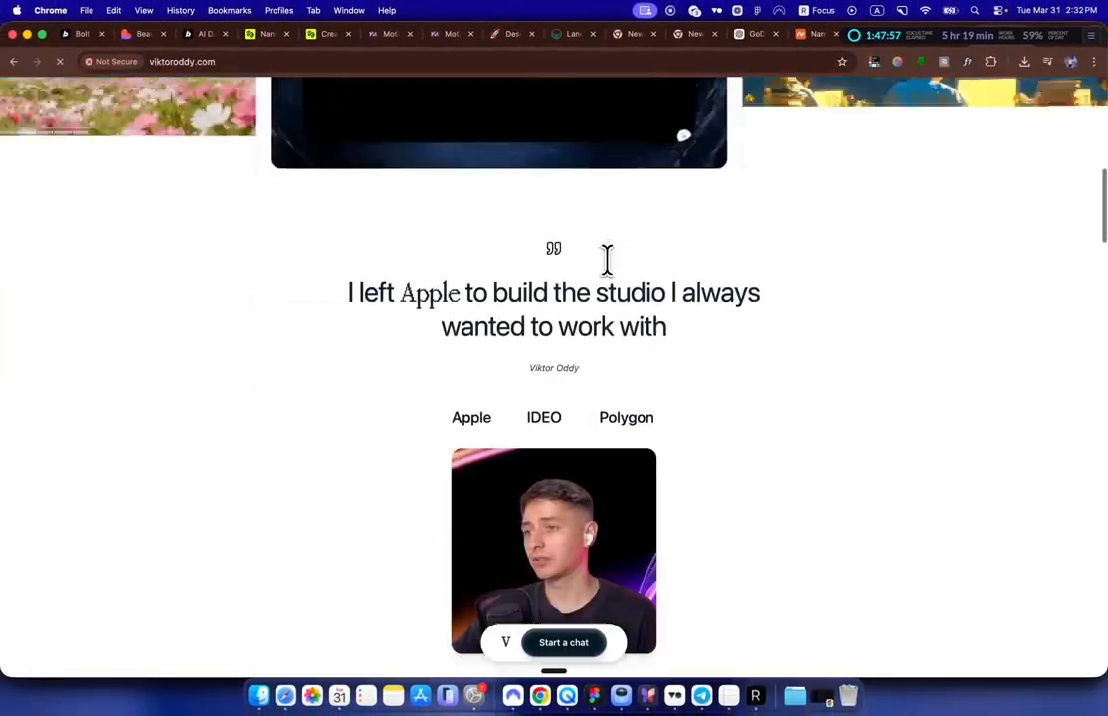
scroll(607, 261, up, 7)
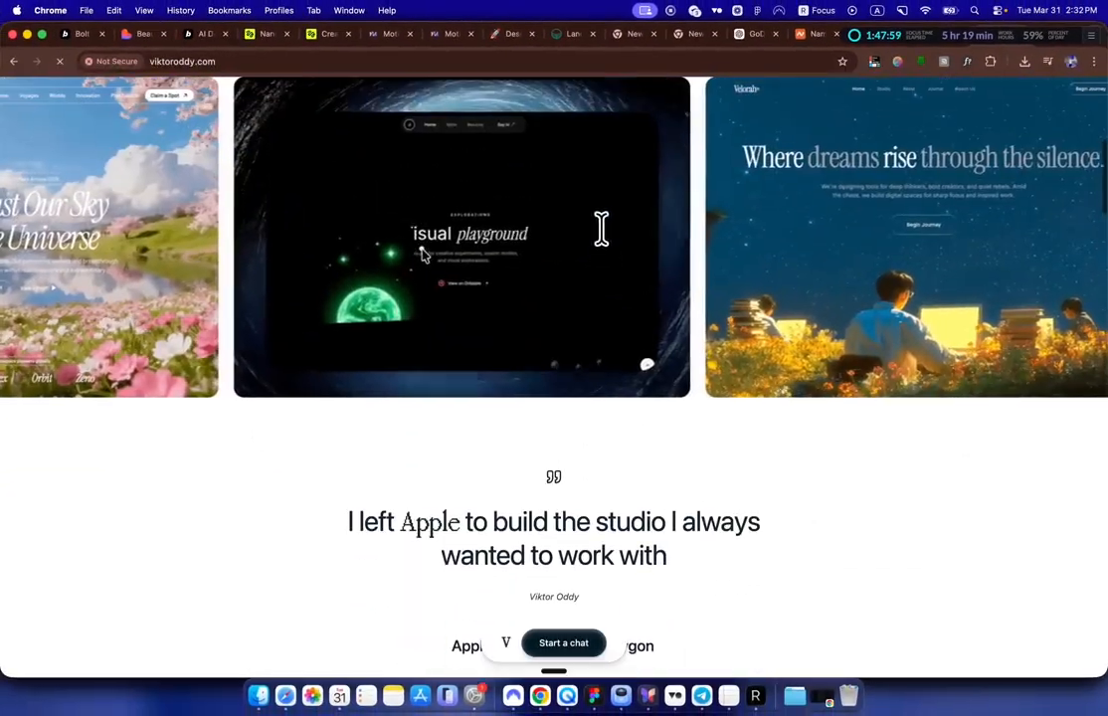
scroll(555, 222, down, 15)
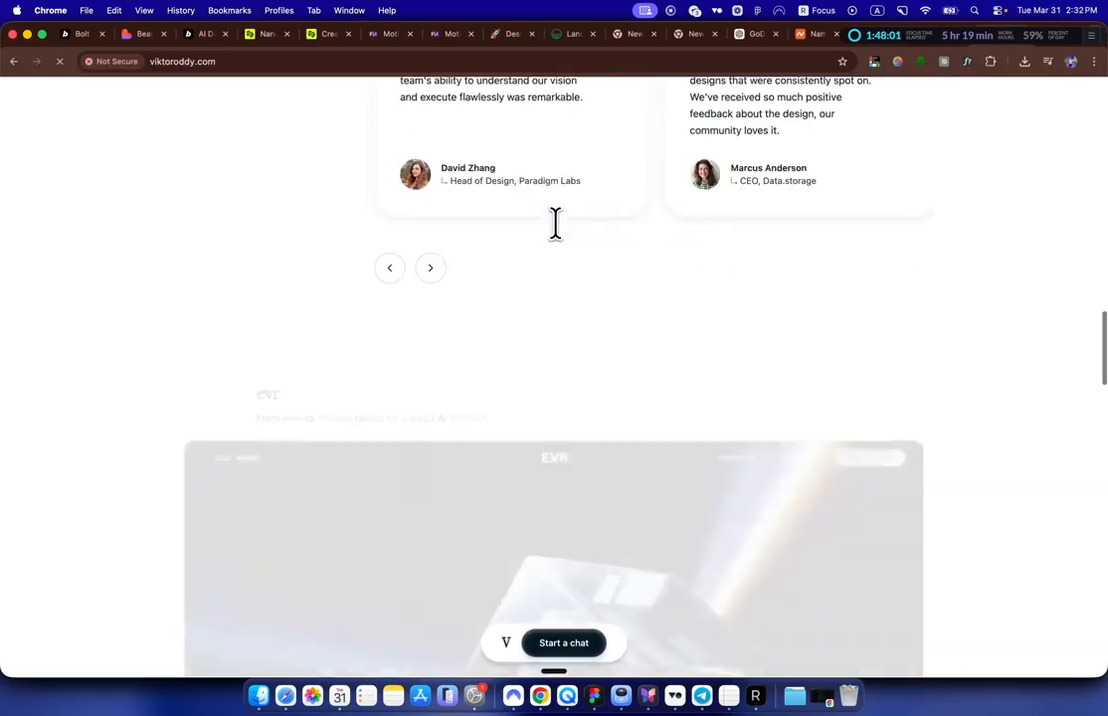
scroll(555, 222, up, 3)
scroll(515, 371, down, 15)
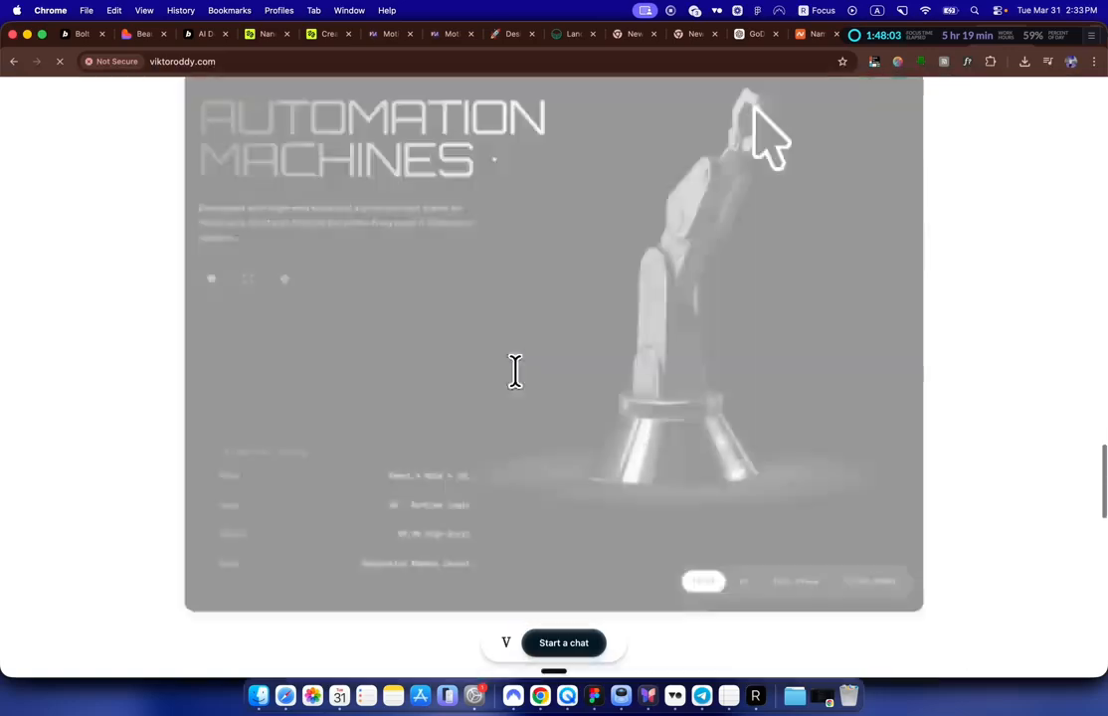
scroll(515, 371, down, 10)
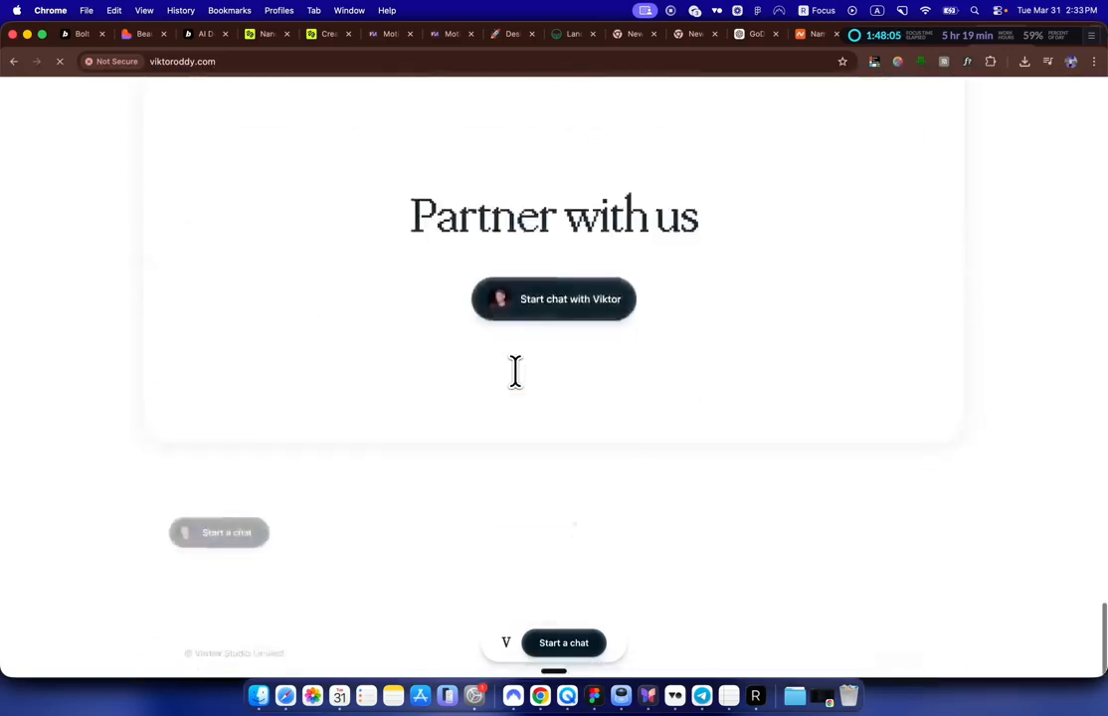
scroll(515, 371, up, 3)
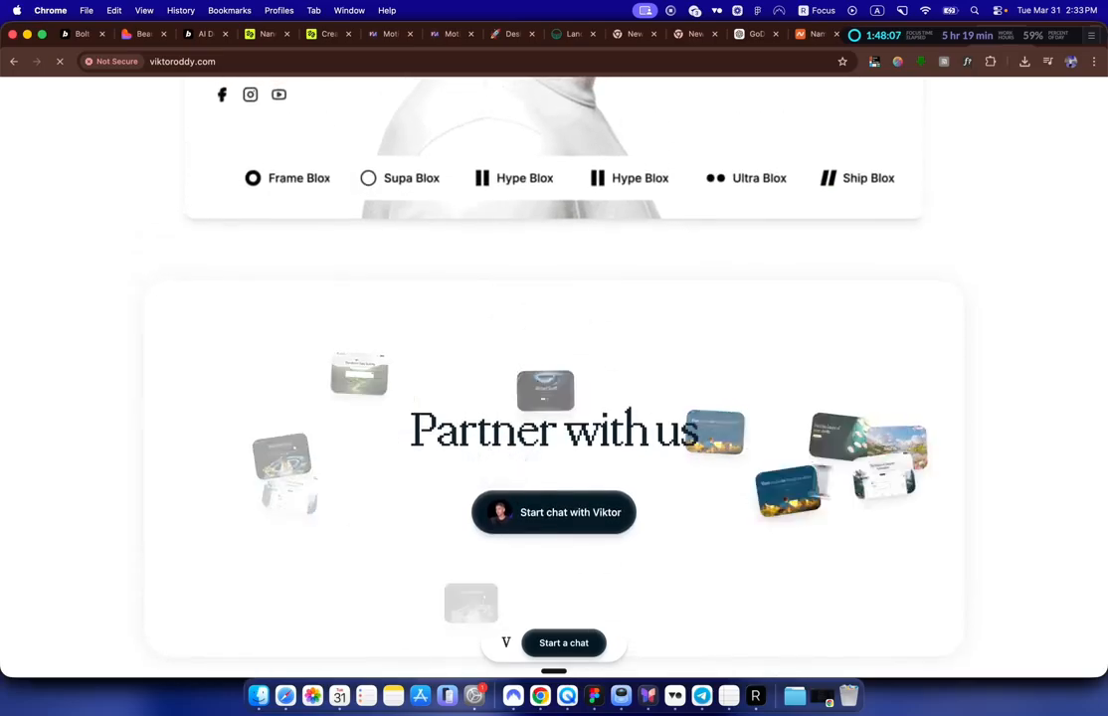
scroll(629, 168, up, 20)
scroll(628, 168, up, 5)
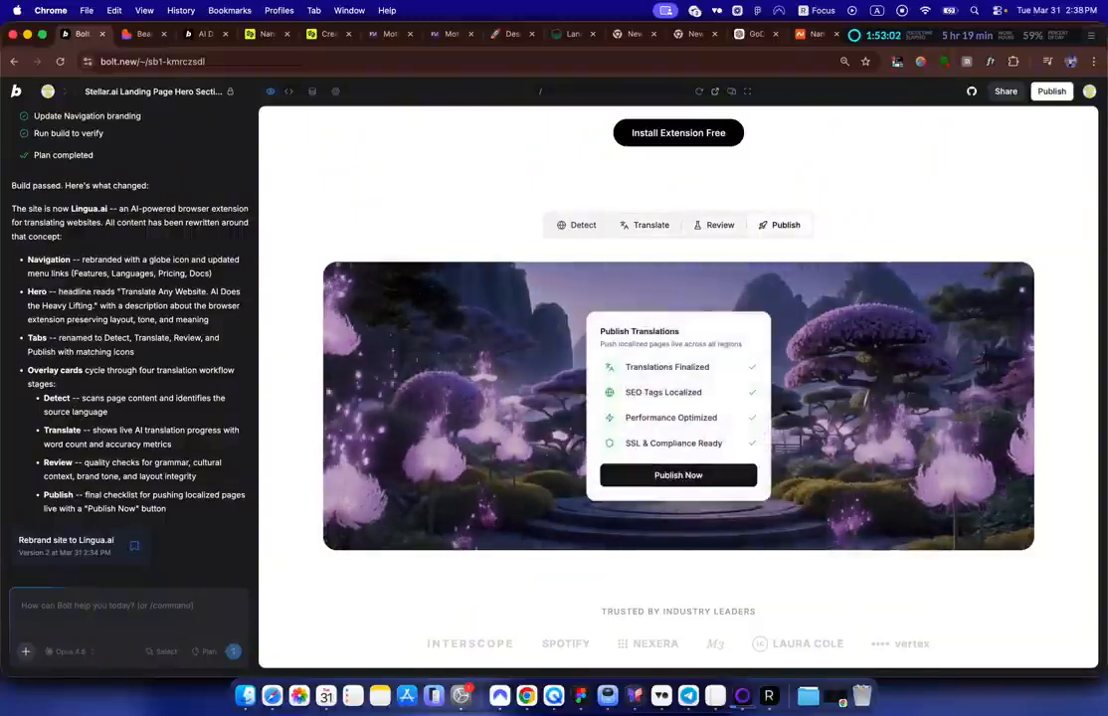
Step: Switch to Bolt and review the rebranded Lingua.ai preview, including its hero text and the translation tab cards
scroll(679, 387, down, 1)
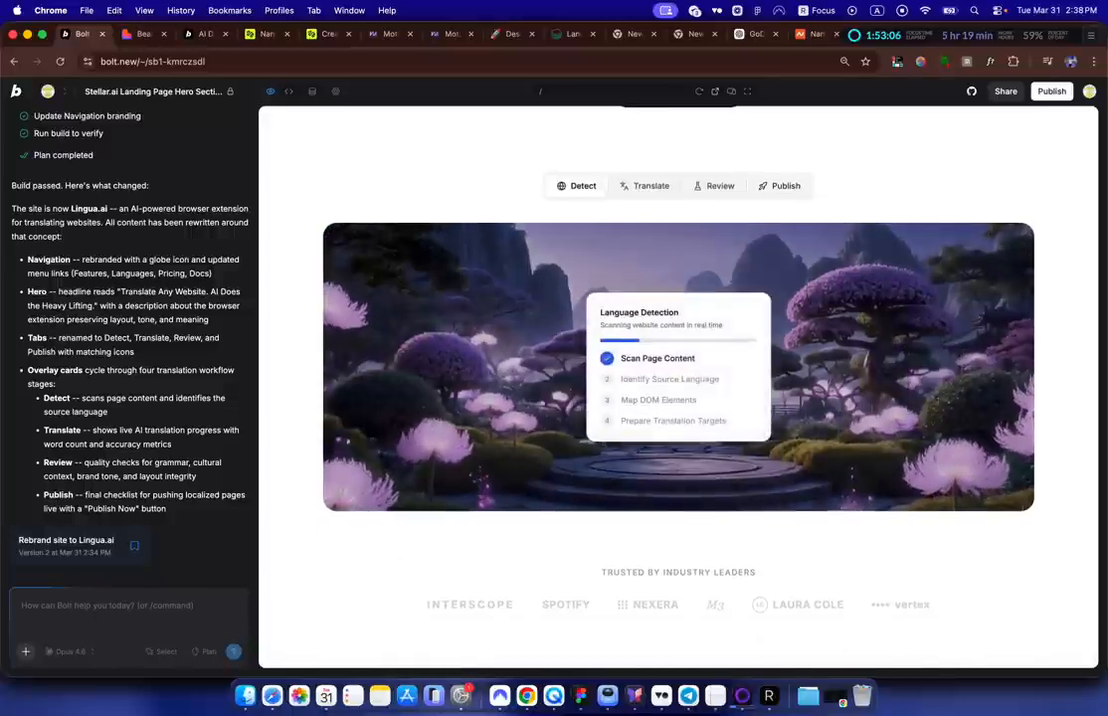
scroll(678, 387, up, 4)
scroll(679, 388, down, 1)
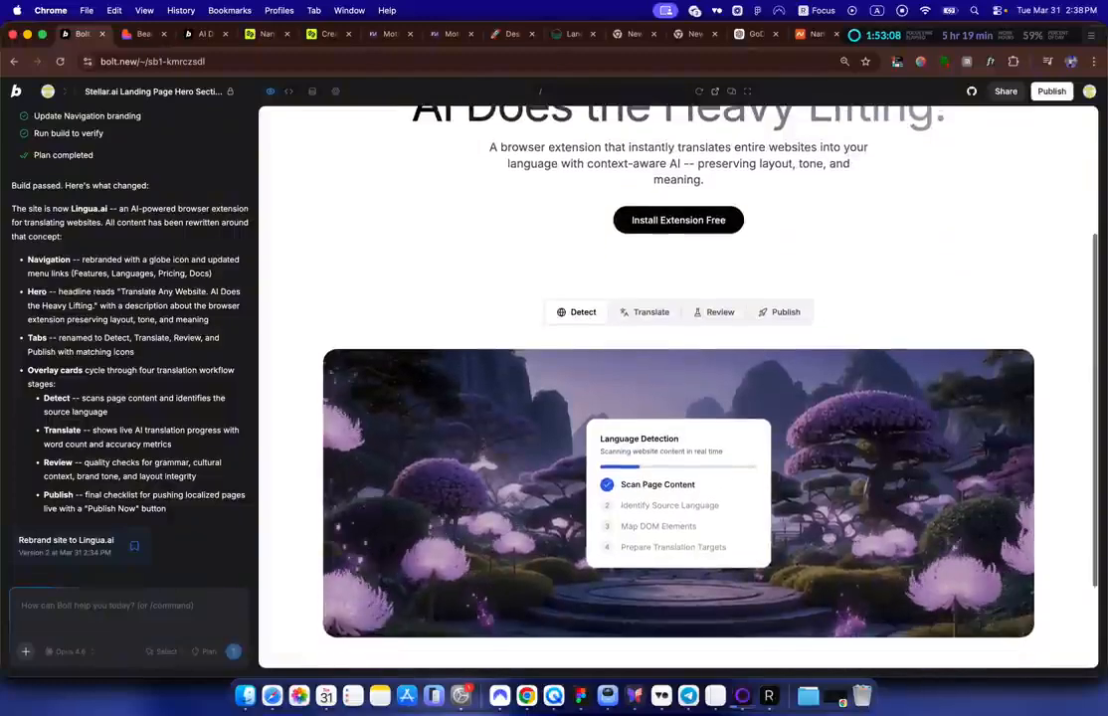
scroll(679, 388, up, 2)
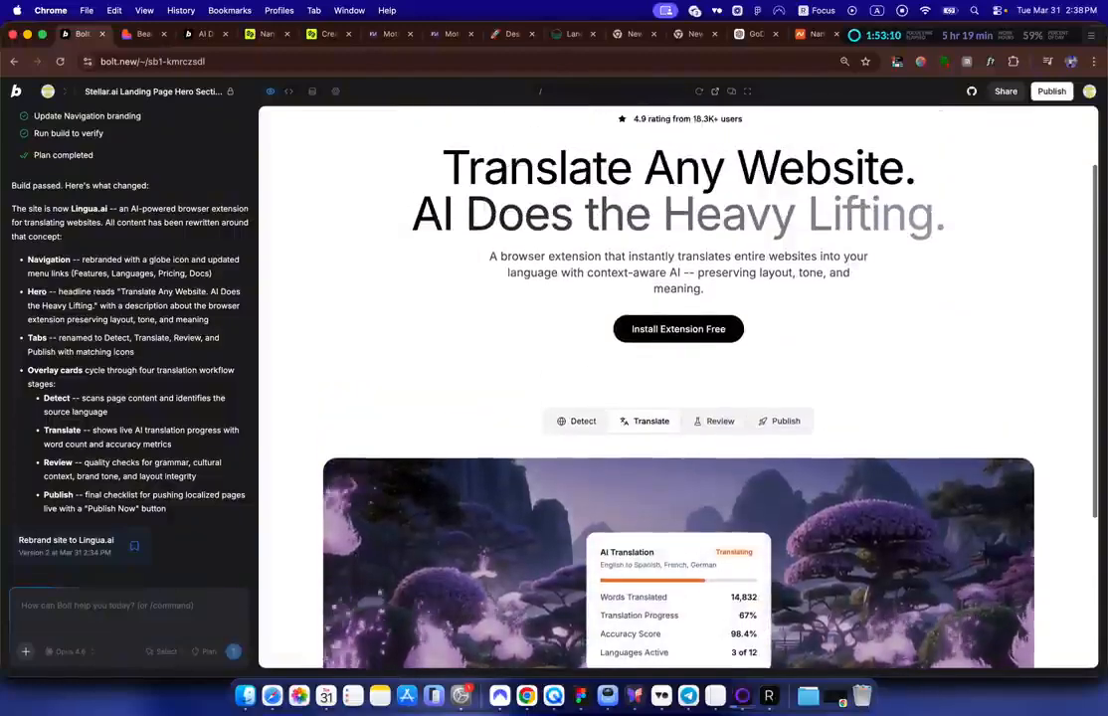
scroll(678, 387, down, 4)
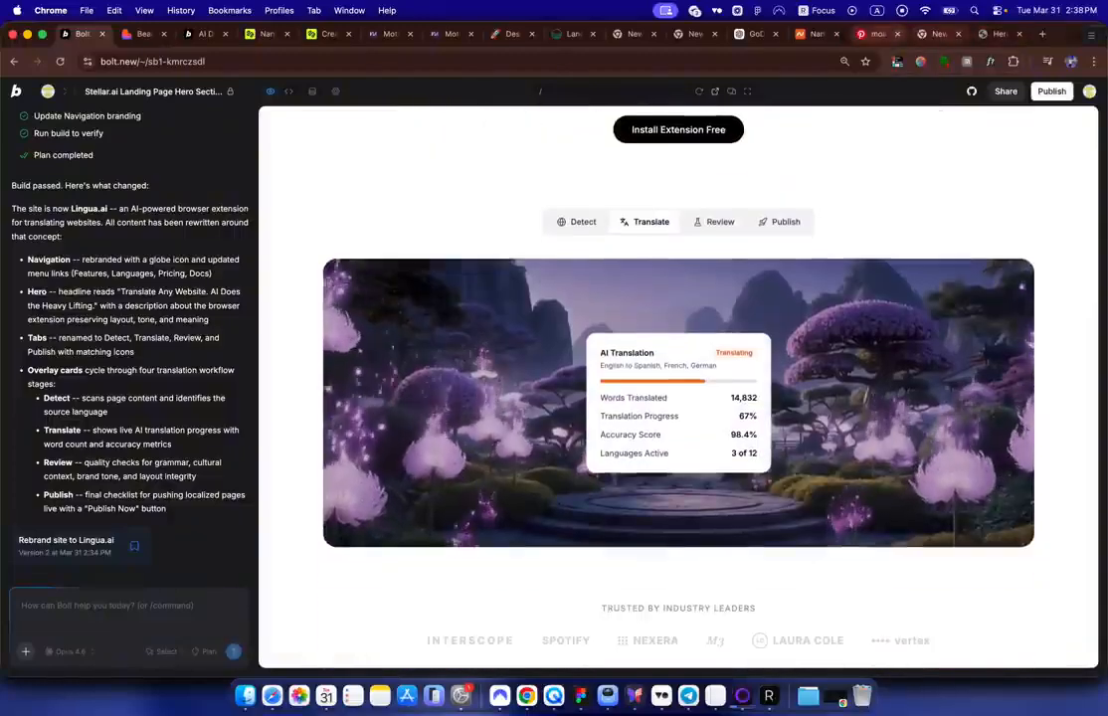
Step: Open the Pinterest home feed, open the pin with the floating green hills and capture a screenshot of its image
click(875, 34)
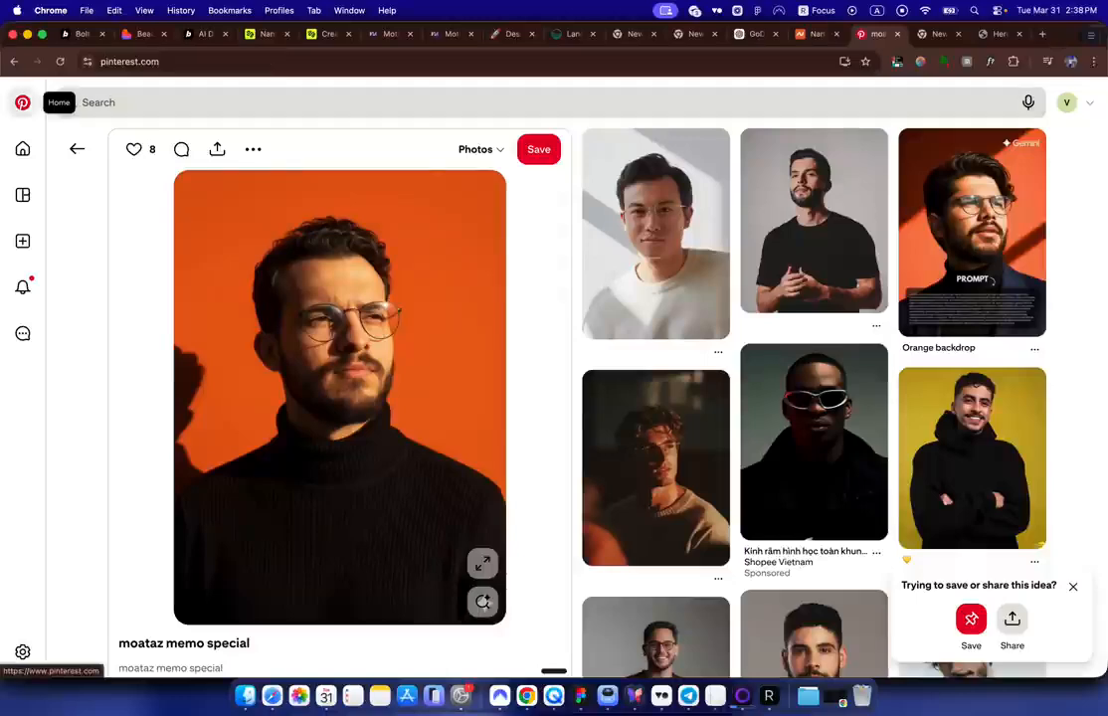
click(22, 102)
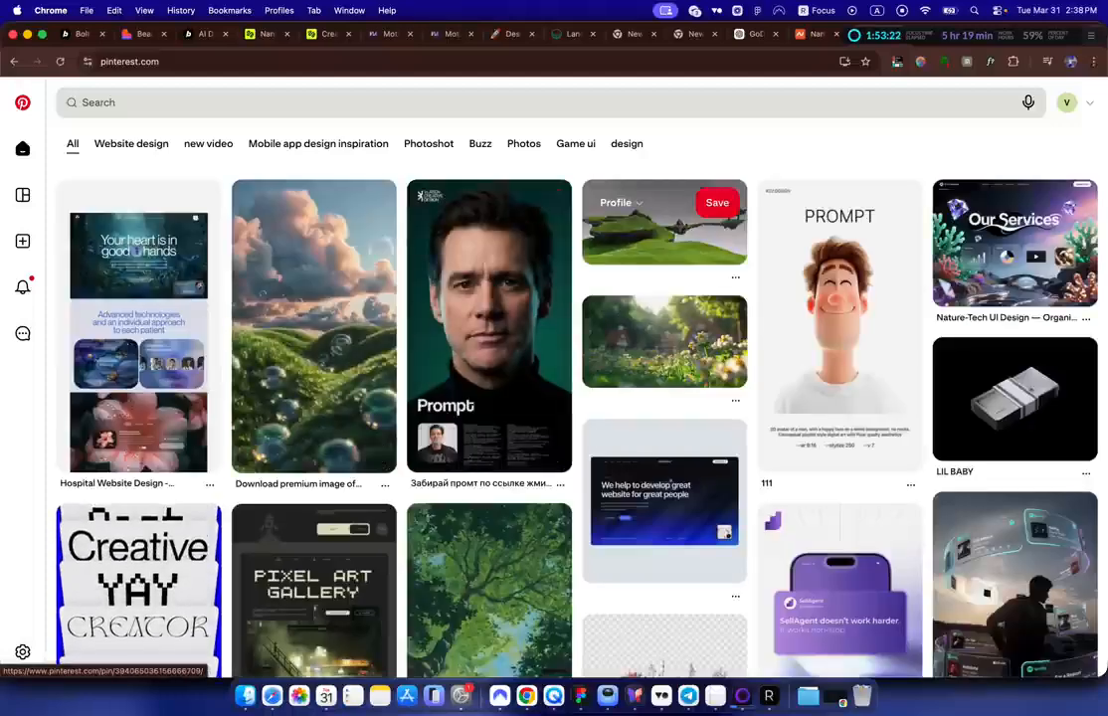
click(665, 239)
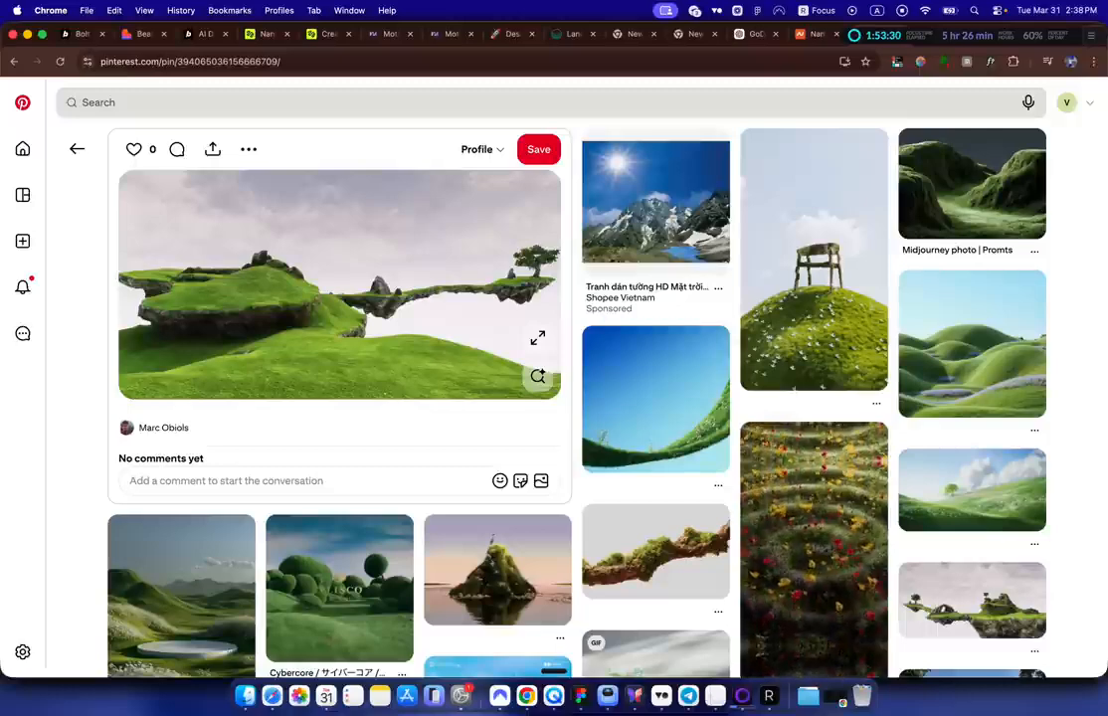
drag(127, 173, 558, 395)
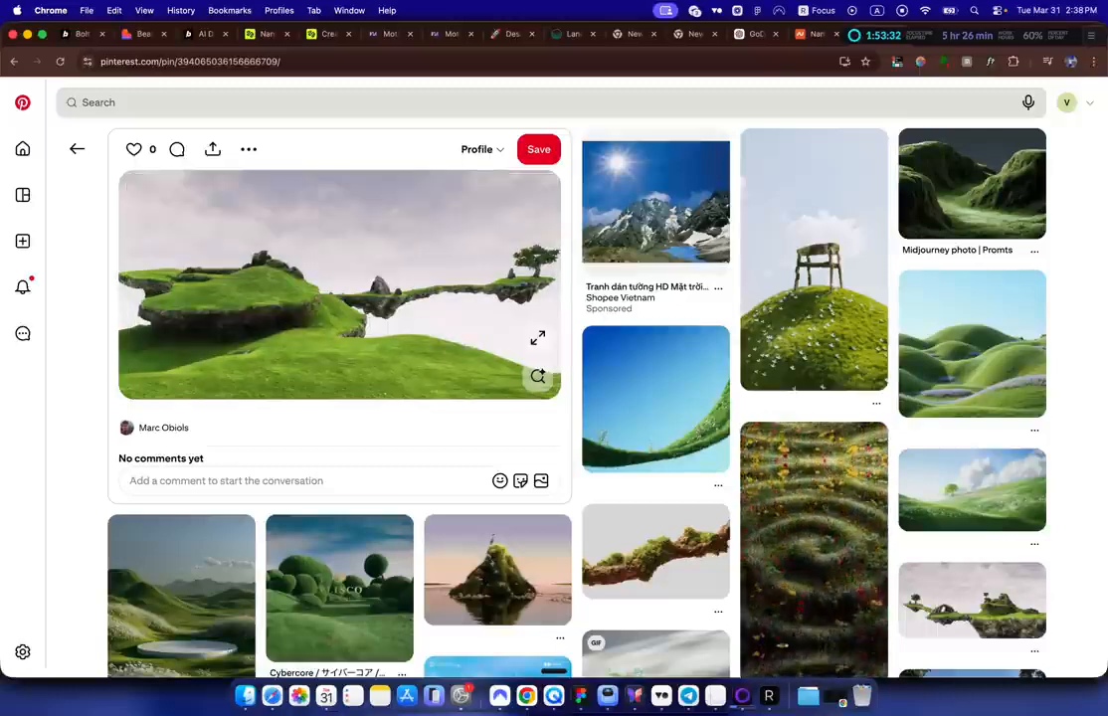
Step: Browse the related landscape pins, open the flowery hills pin with the MSBHAVE lettering and capture a screenshot of its image
scroll(339, 218, down, 8)
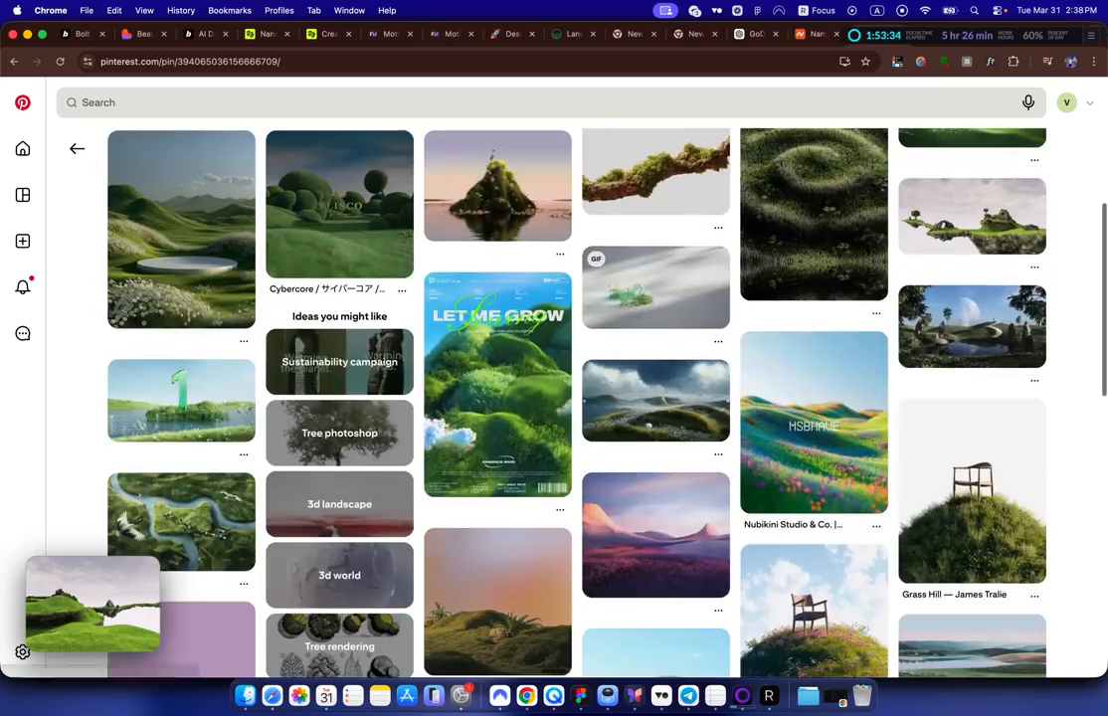
scroll(339, 224, down, 4)
scroll(339, 224, up, 10)
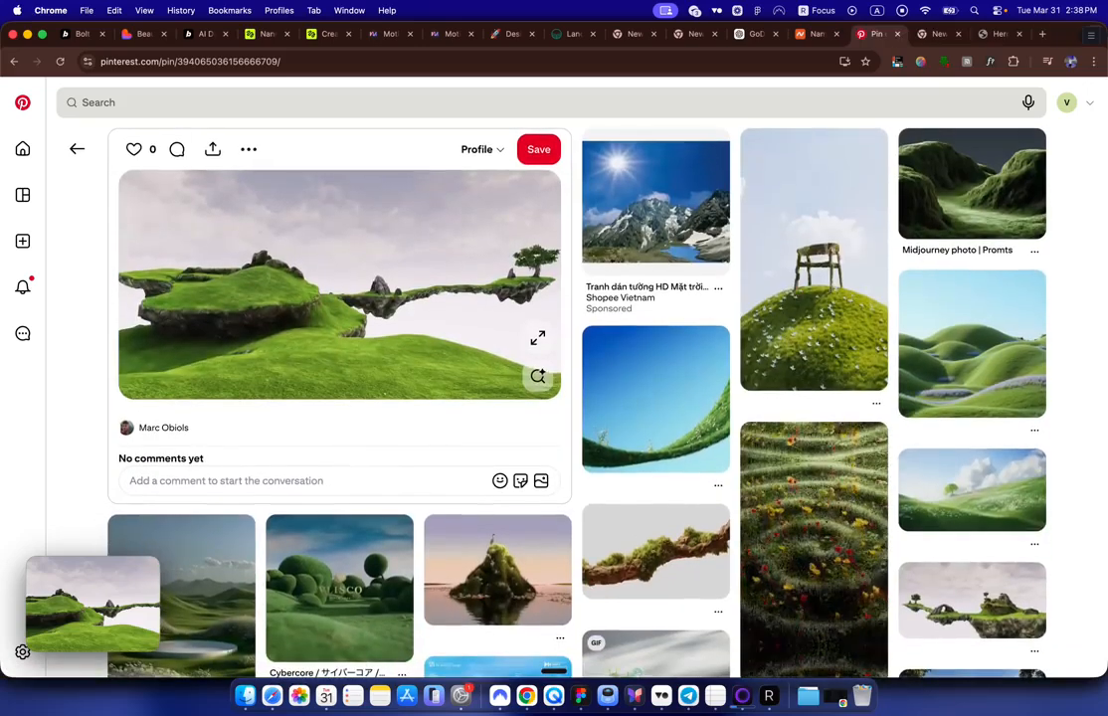
scroll(339, 224, down, 5)
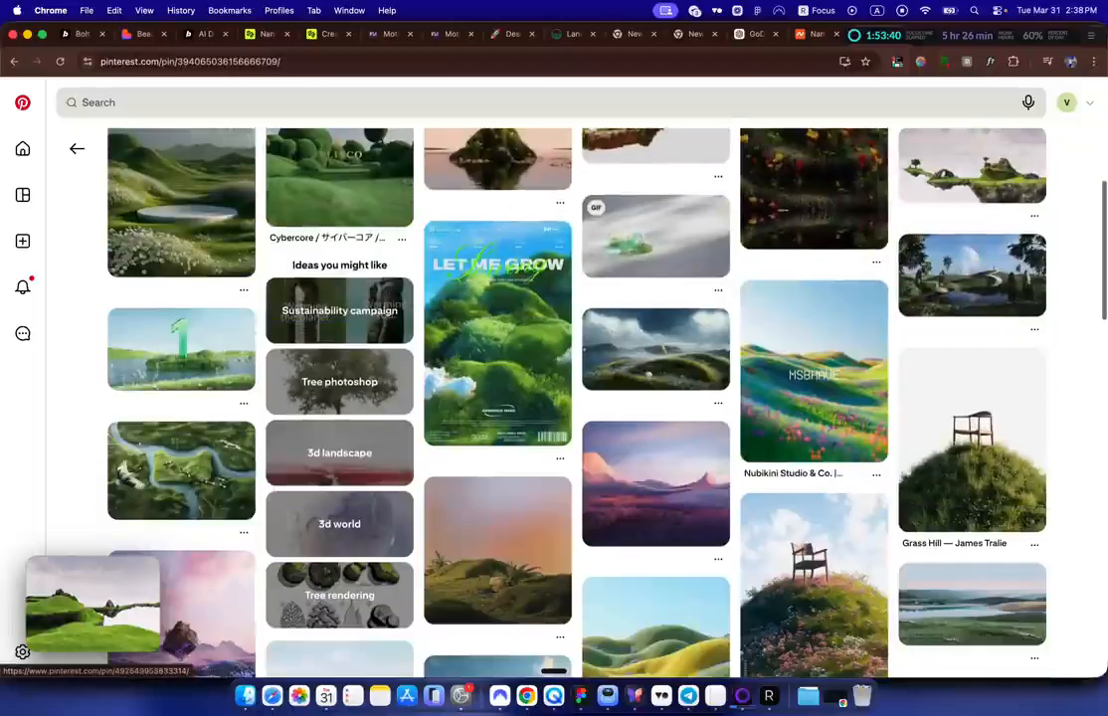
click(813, 378)
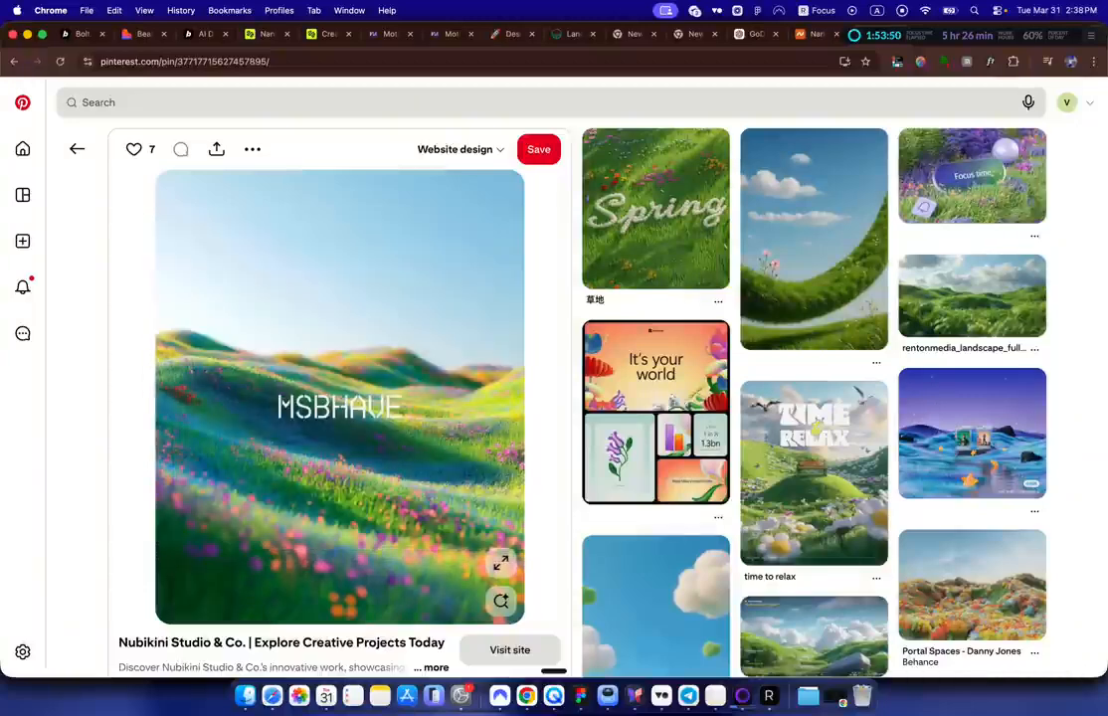
Step: Open Higgsfield's Nano Banana Pro page in a new tab and attach the captured flowery hills screenshot as the reference image
key(super+t)
text(nano)
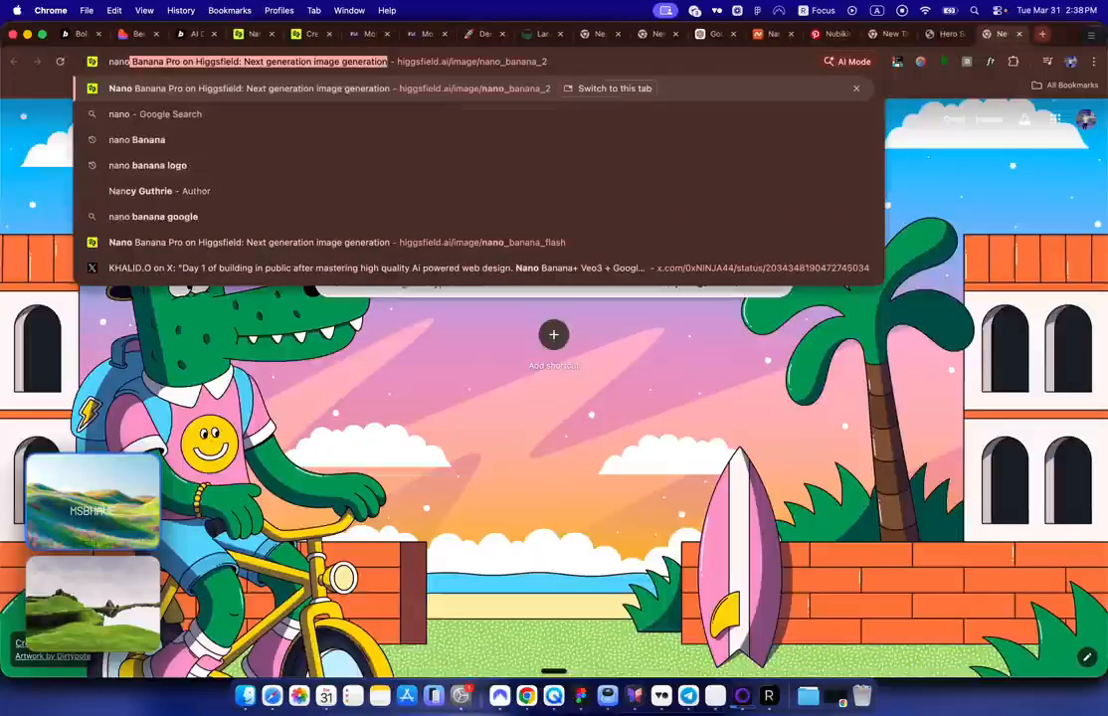
key(Return)
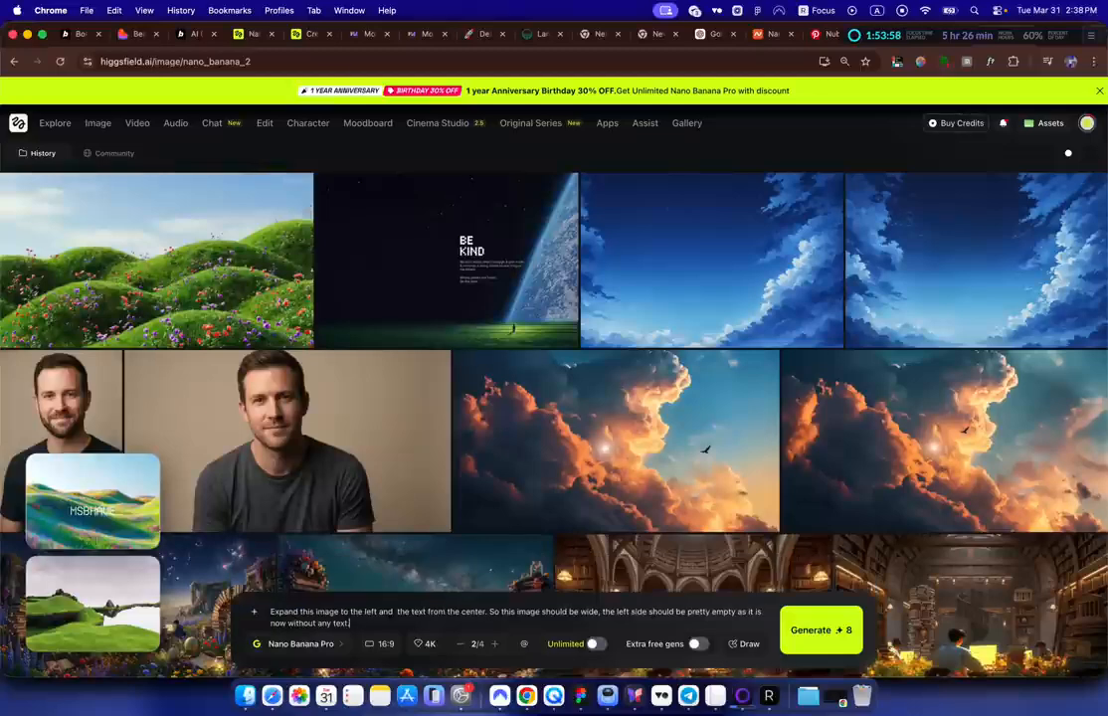
drag(92, 502, 288, 602)
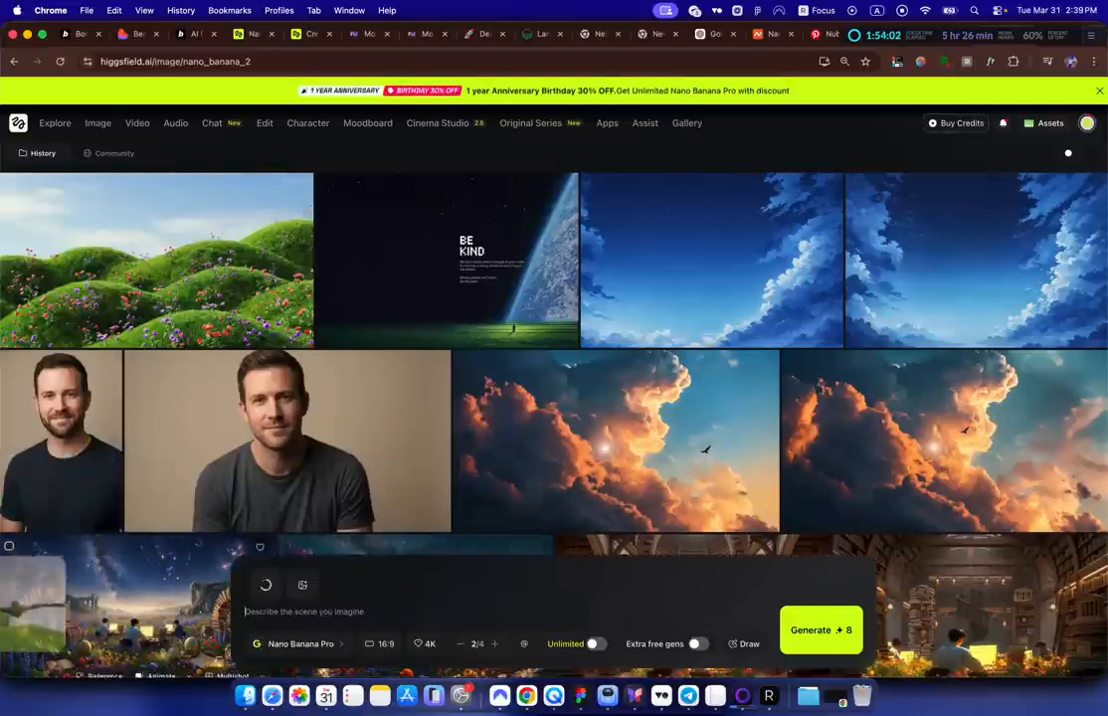
Step: Reuse the earlier green hills image's prompt, shortened to "create me an image like this in 8k, remove the text just want exact same background."
click(155, 260)
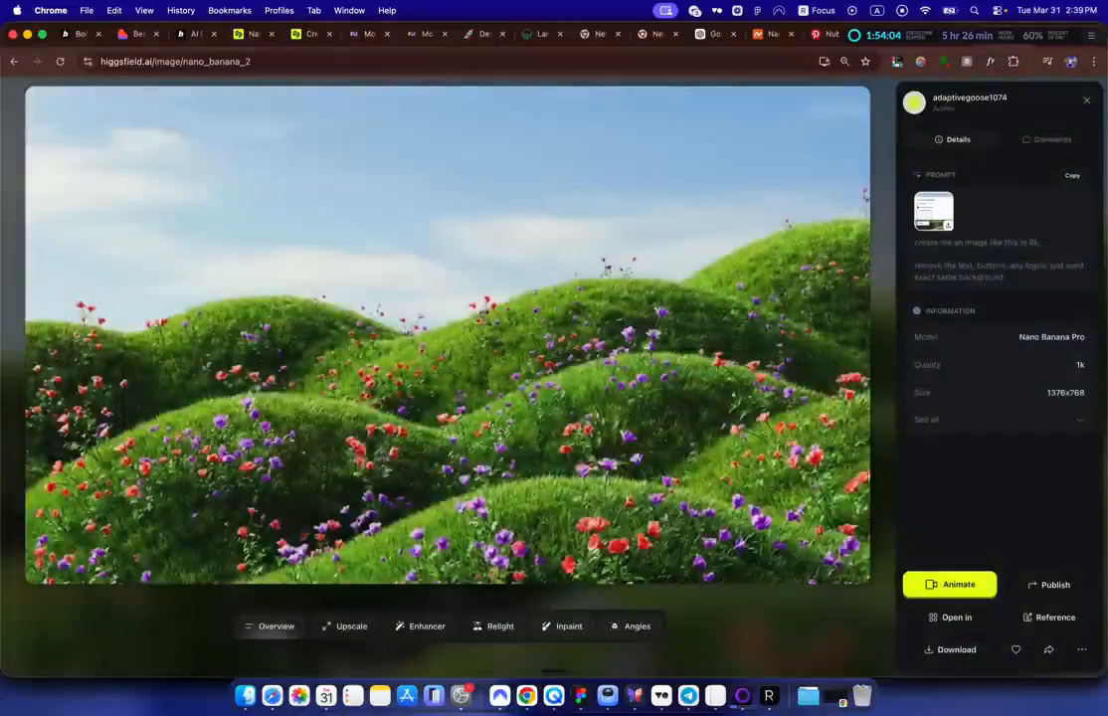
drag(915, 242, 1006, 277)
key(Escape)
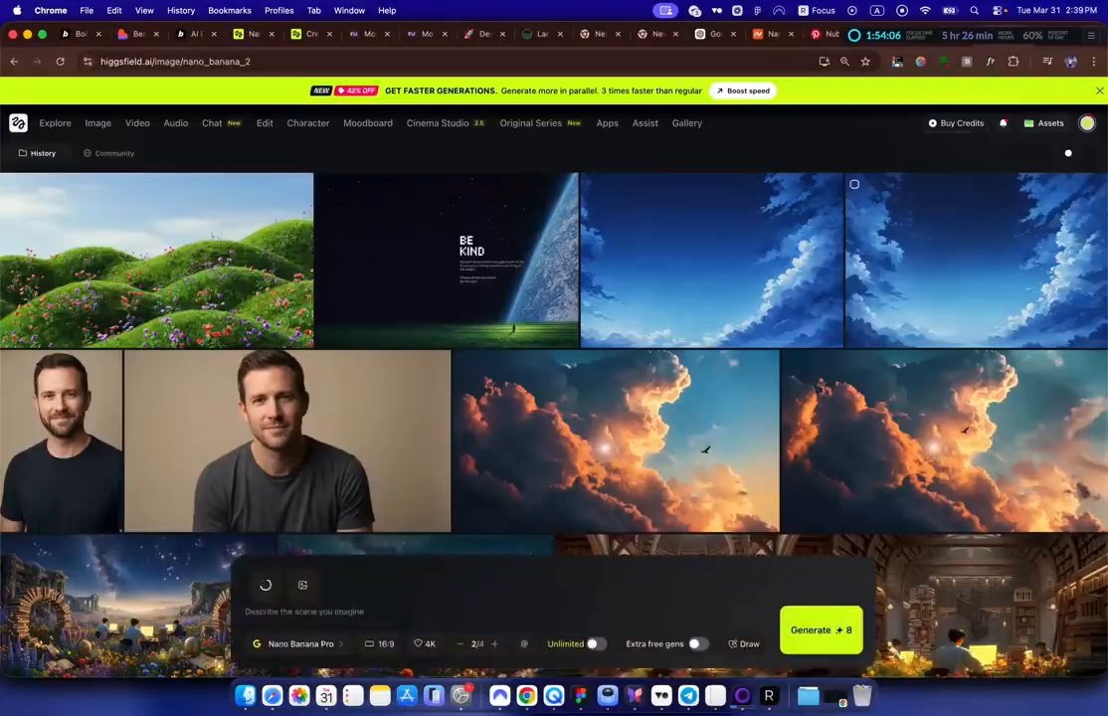
text(create me an image like this in 8k,  remove the text, buttons, any logos, just want exact same background.)
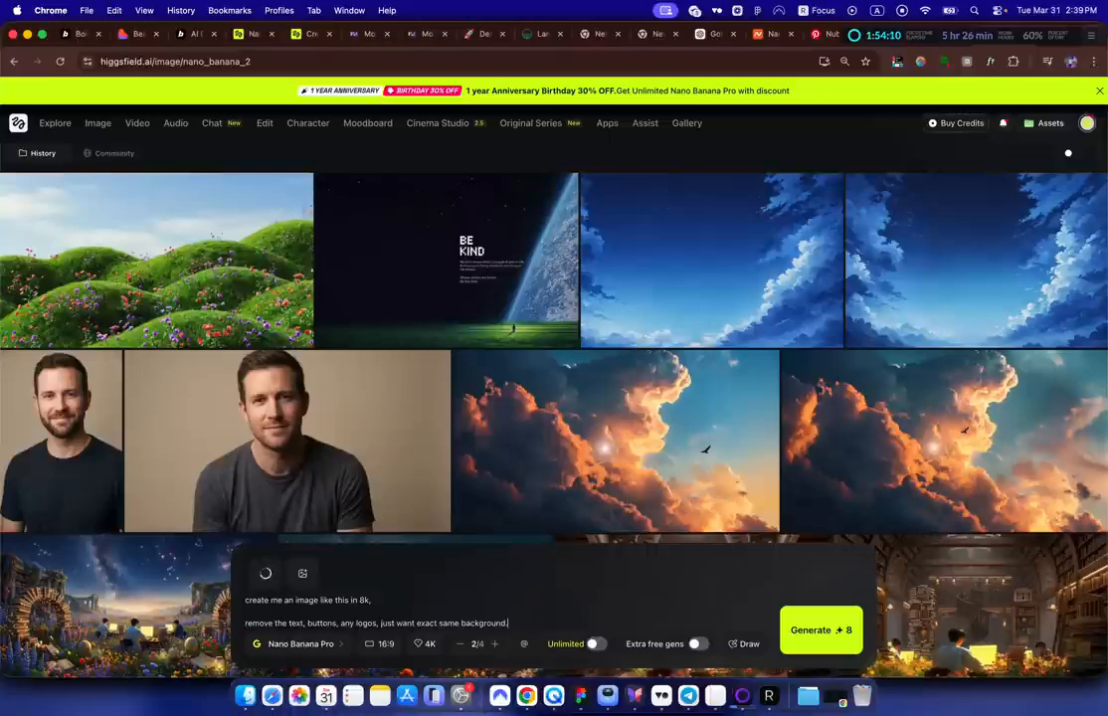
drag(306, 623, 381, 623)
key(BackSpace)
key(BackSpace)
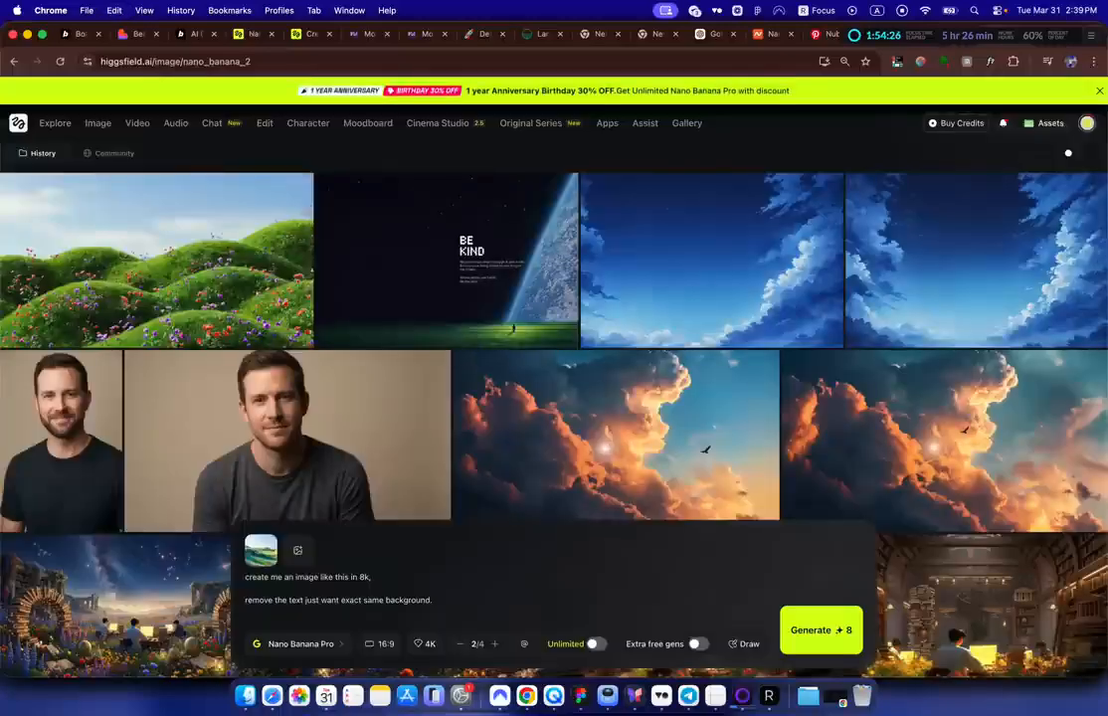
Step: Choose the 21:9 aspect ratio, switch the model to Nano Banana 2 and generate the background images
click(380, 644)
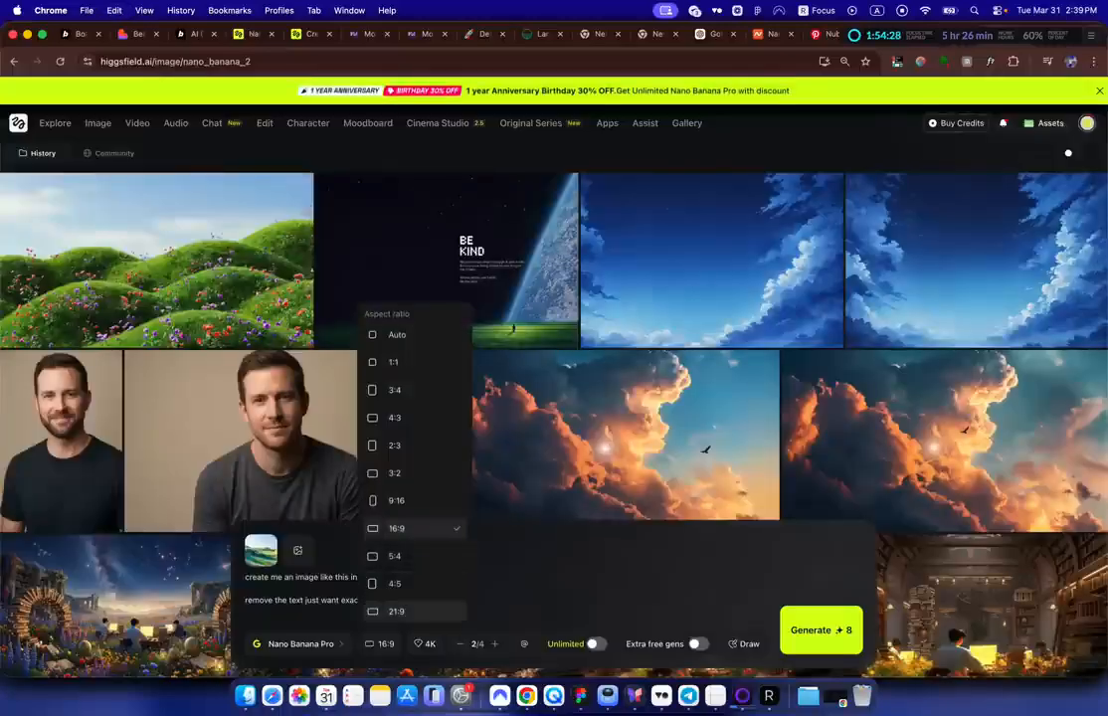
click(396, 610)
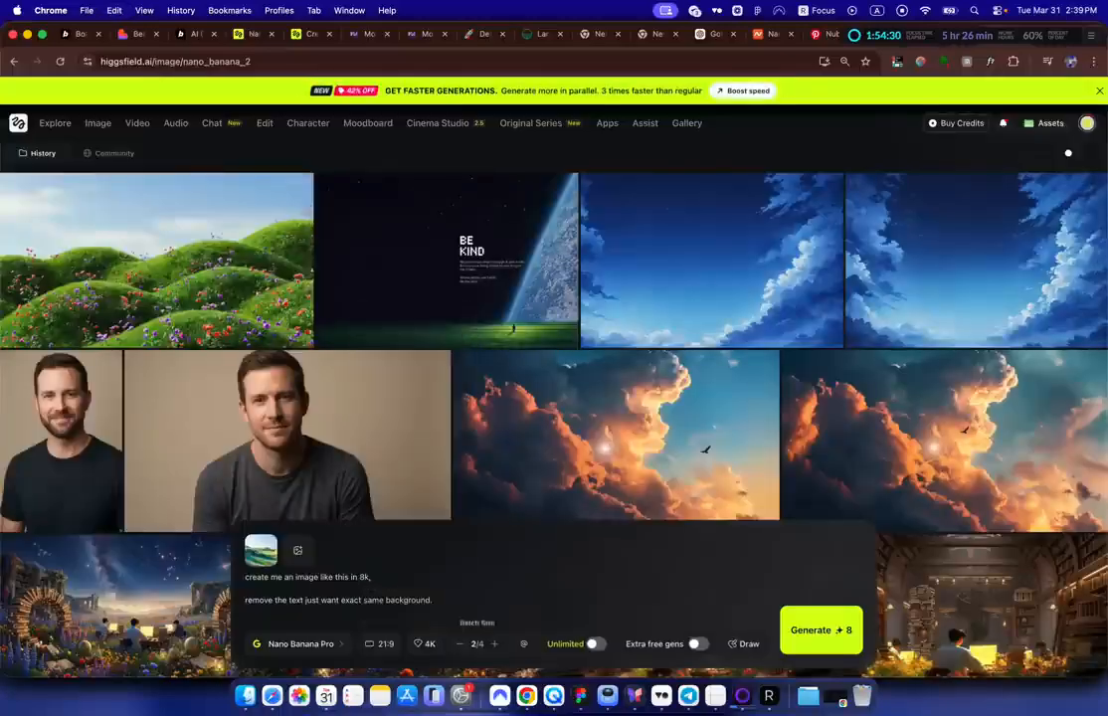
click(300, 645)
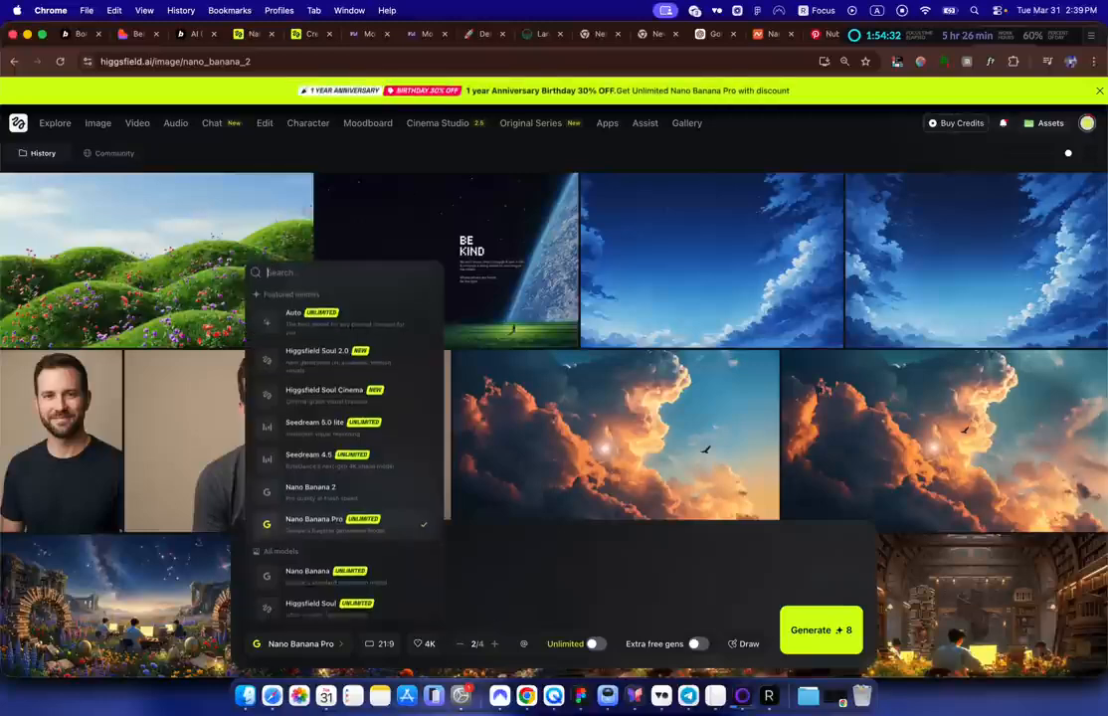
click(311, 492)
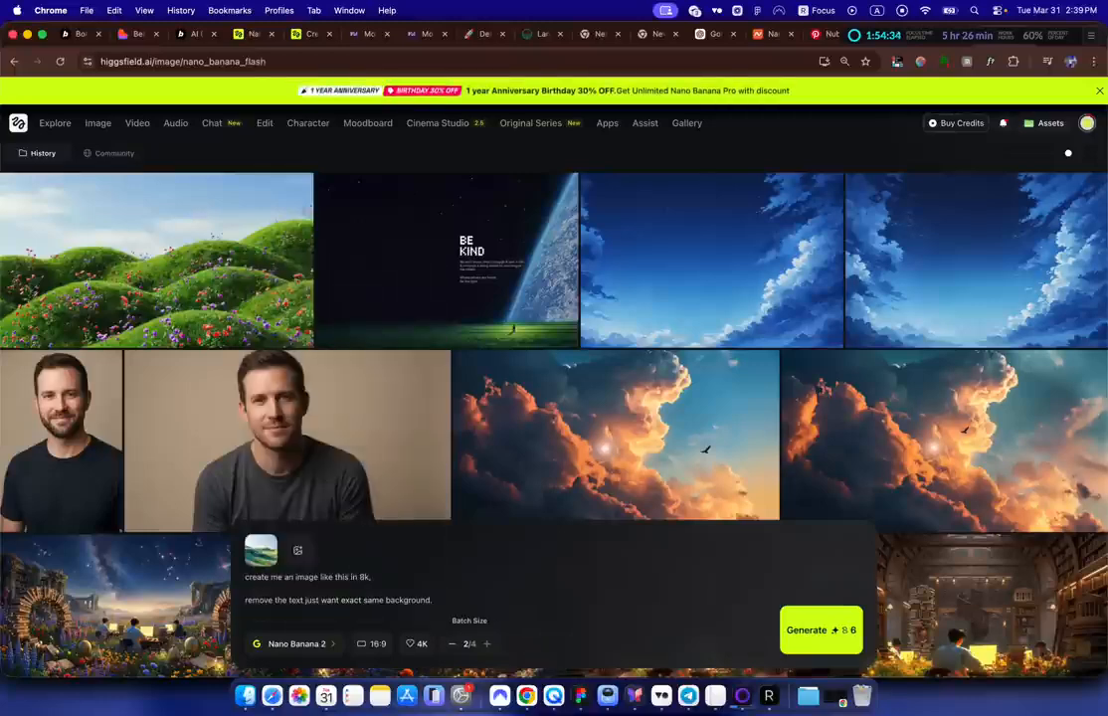
click(820, 630)
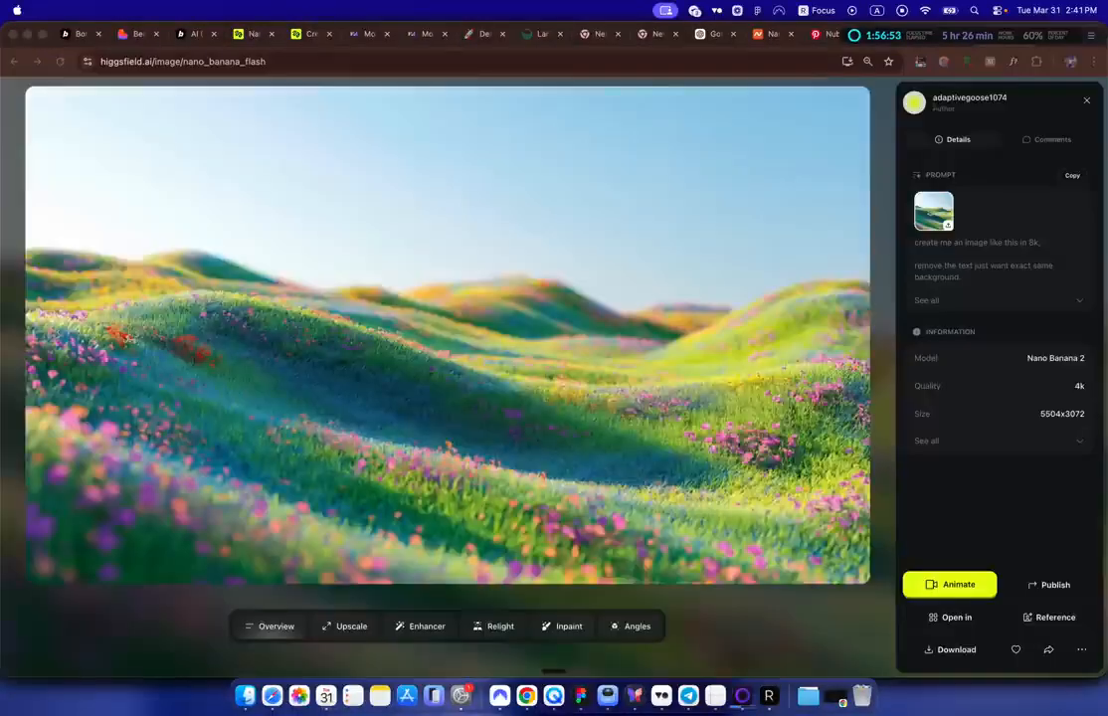
Step: Start animating the generated flowery hills image as a video, browse the available video models and select Kling 3.0
click(949, 584)
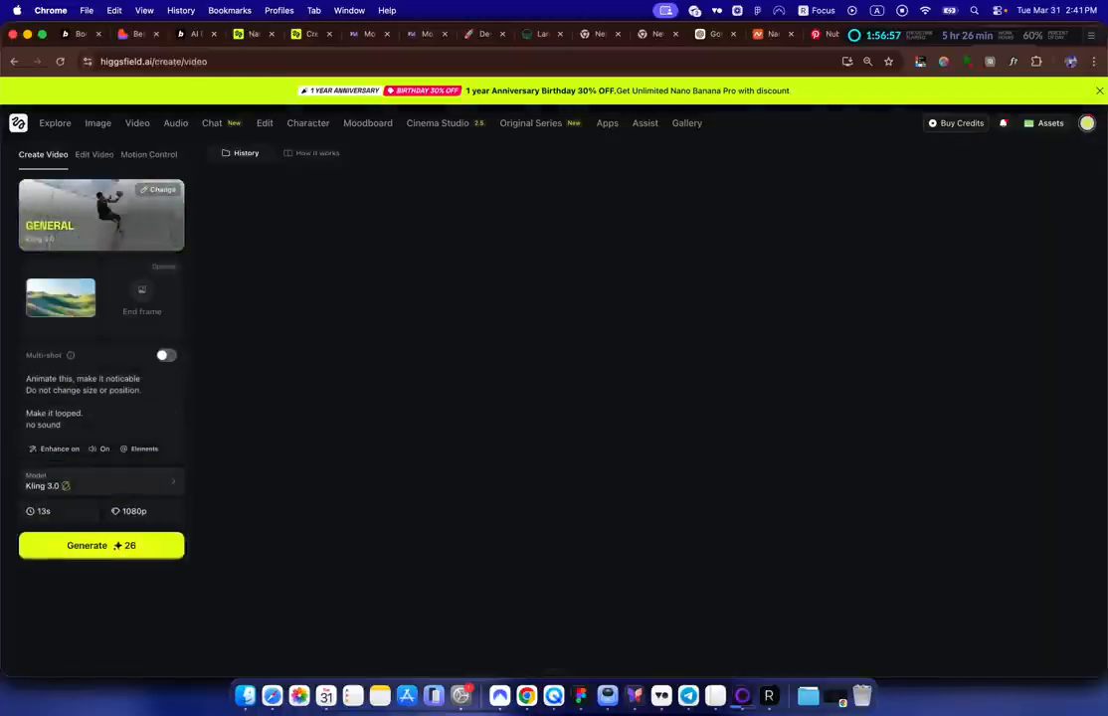
click(101, 482)
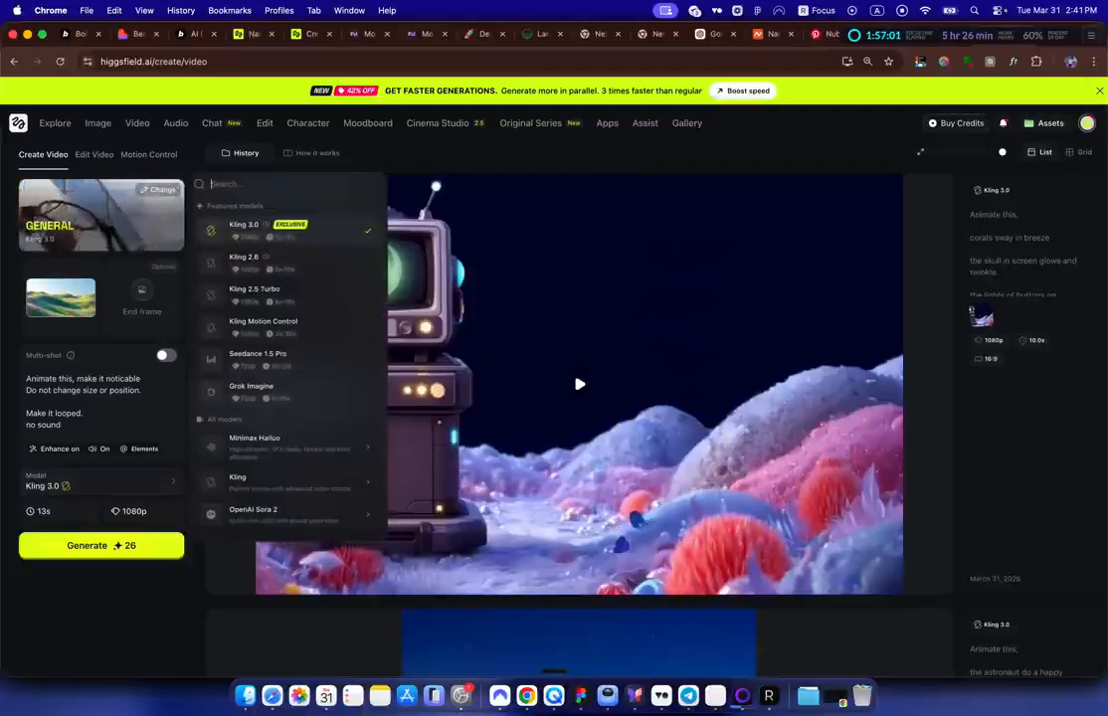
scroll(279, 359, down, 5)
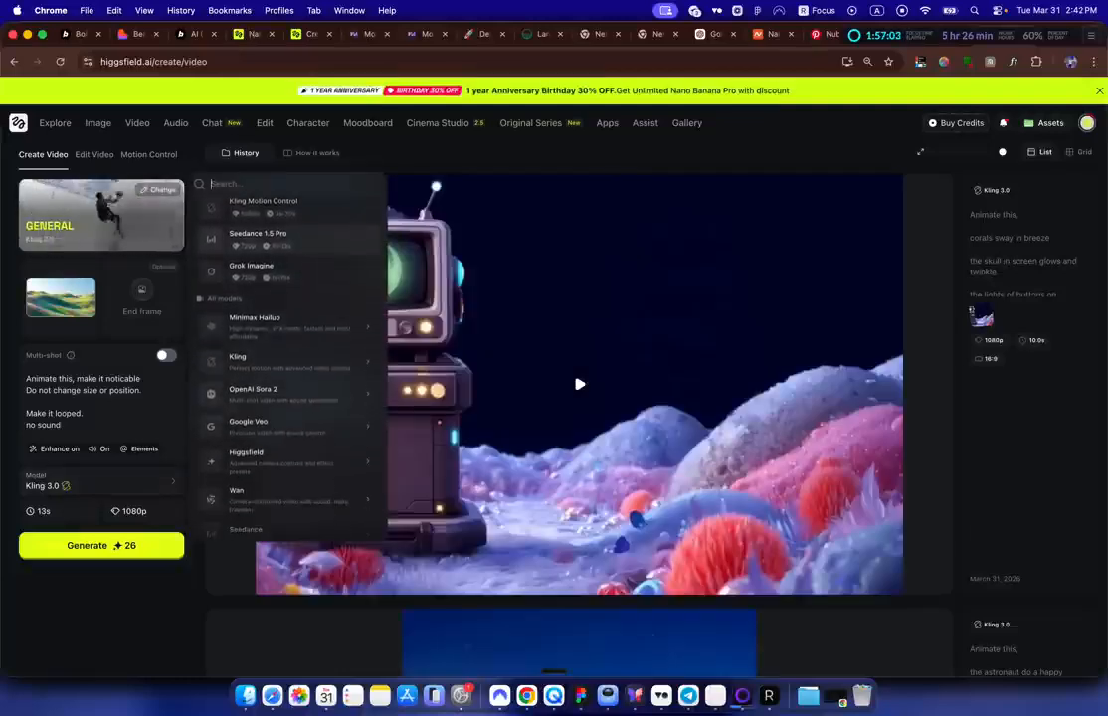
scroll(283, 343, up, 1)
mouse_move(284, 431)
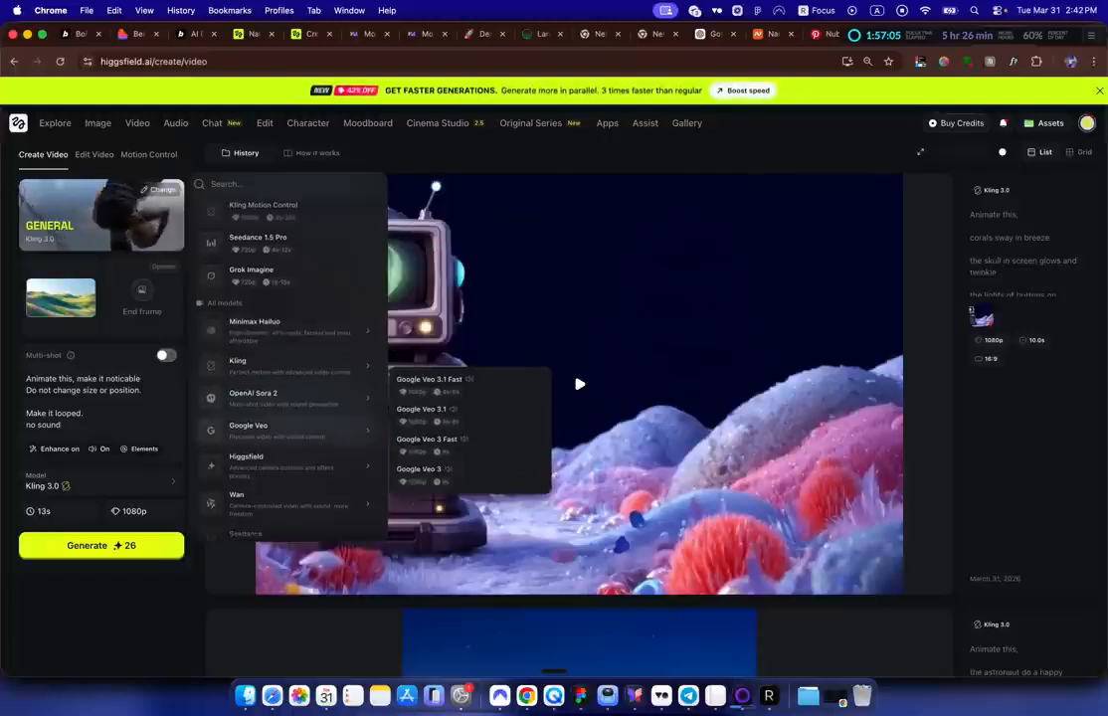
scroll(283, 431, up, 3)
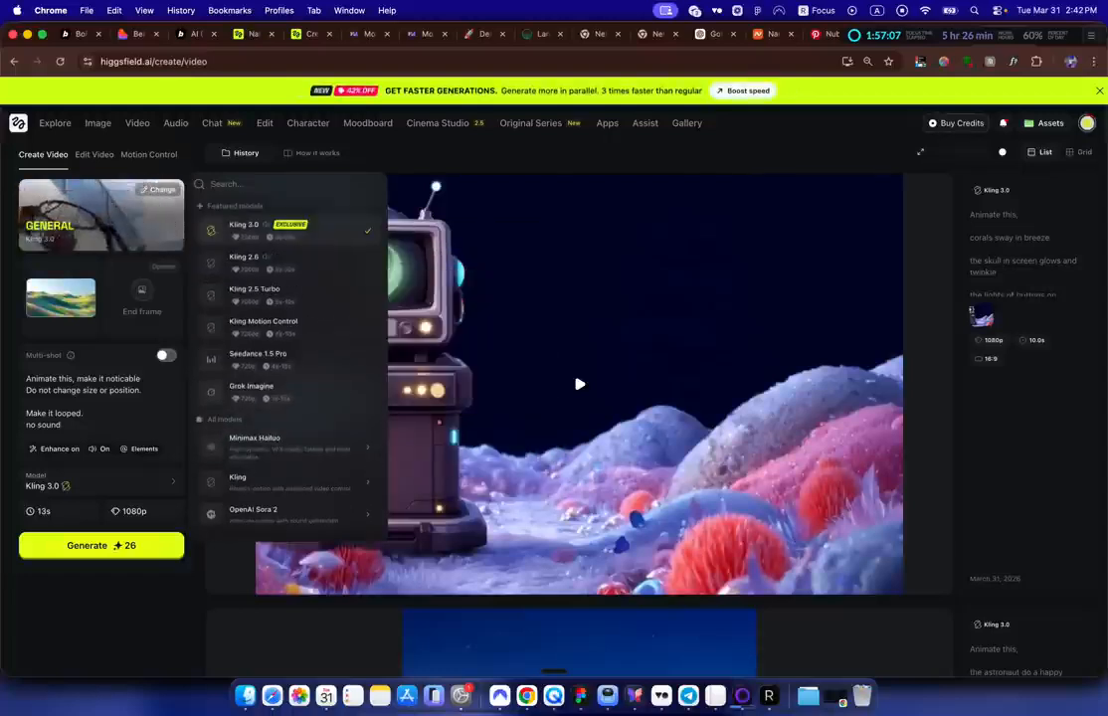
click(283, 231)
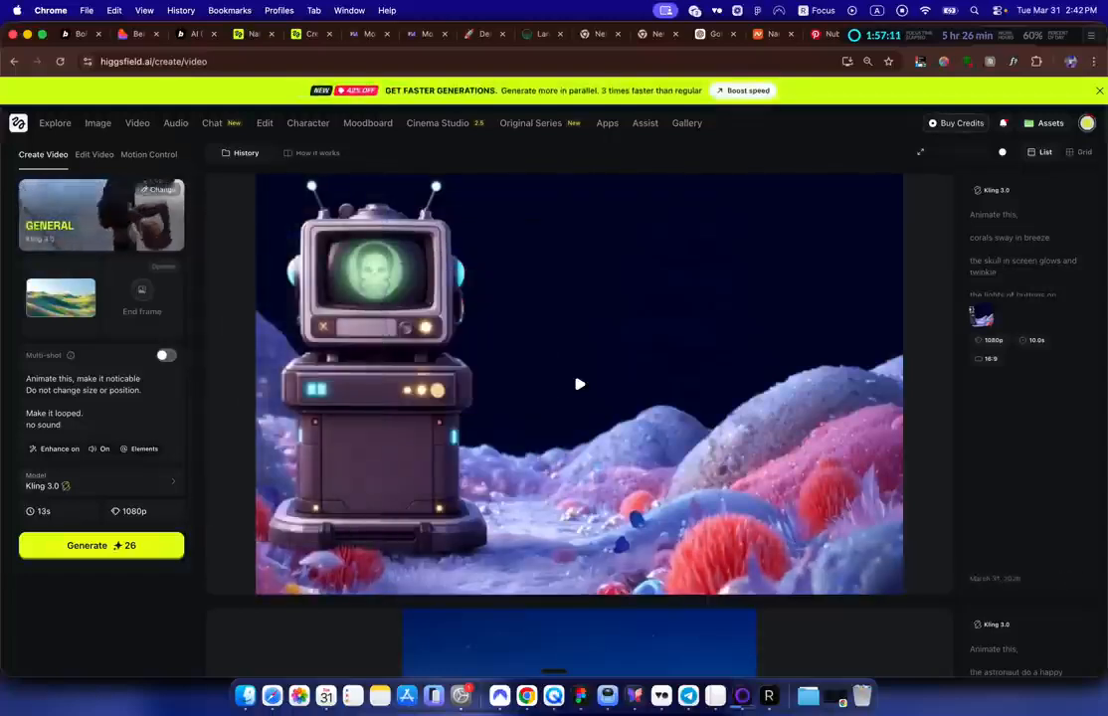
Step: Set the video duration to 7 seconds and preview the start frame image at full size
click(58, 511)
drag(173, 475, 87, 475)
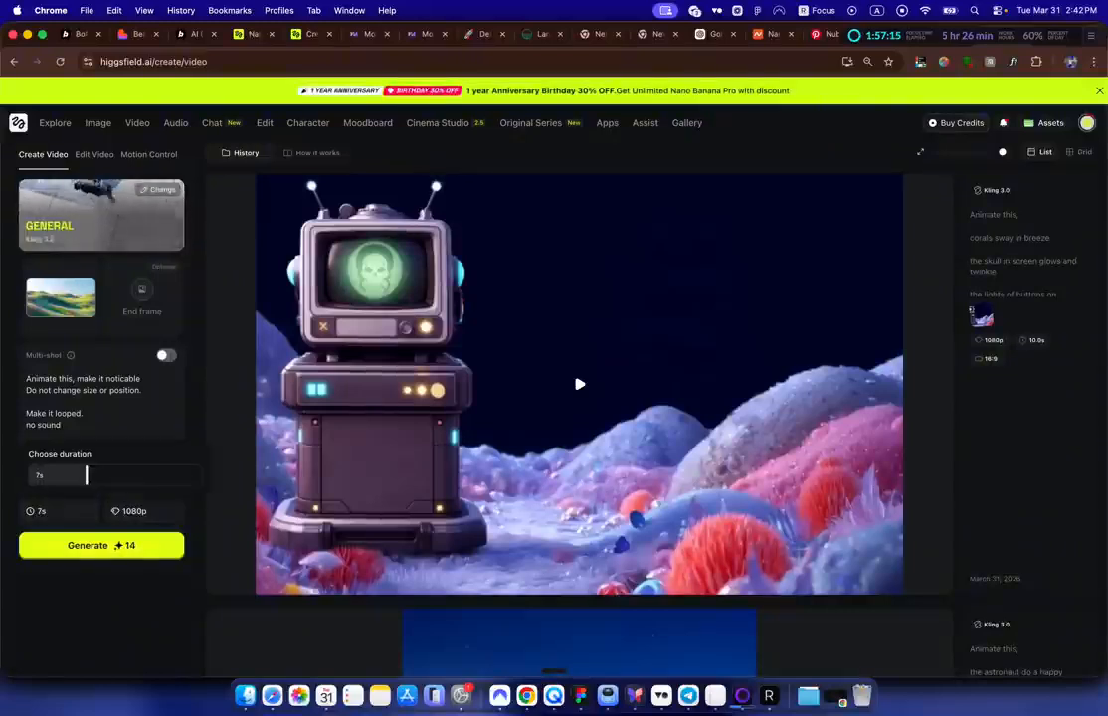
click(231, 480)
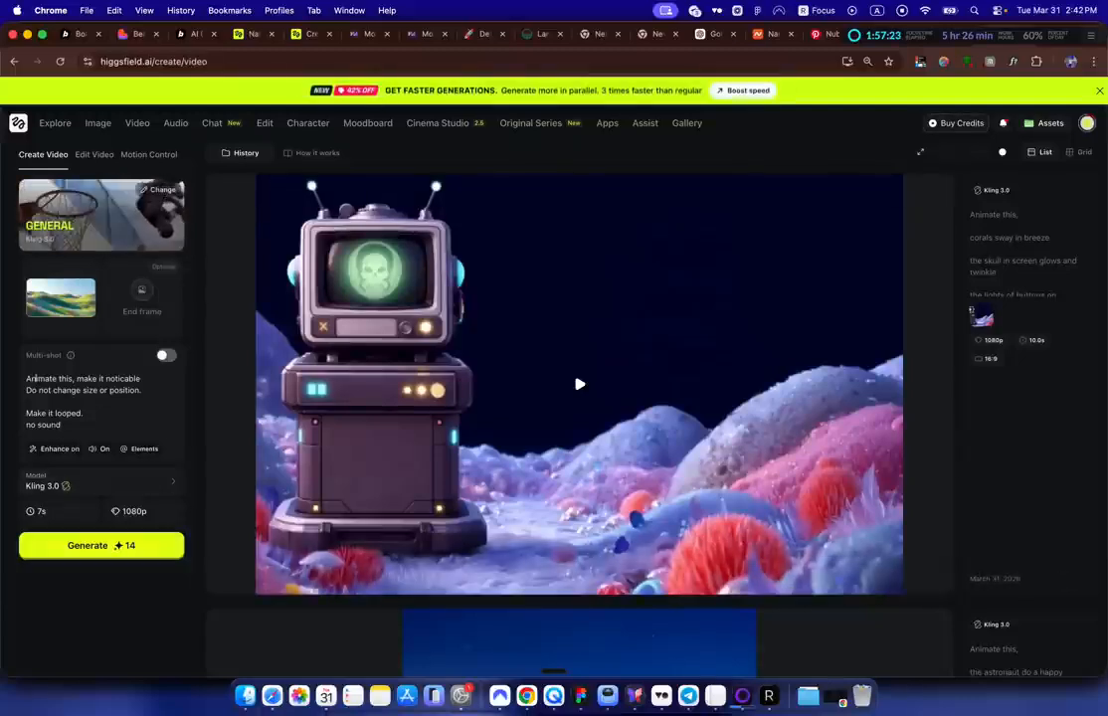
click(60, 297)
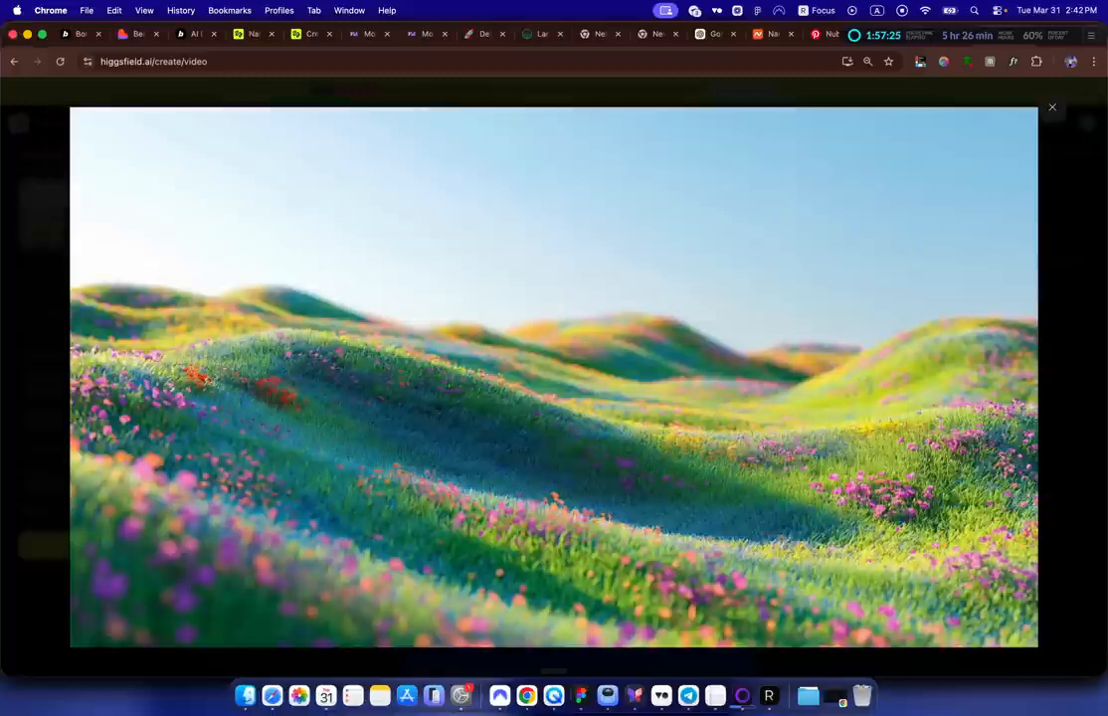
key(Escape)
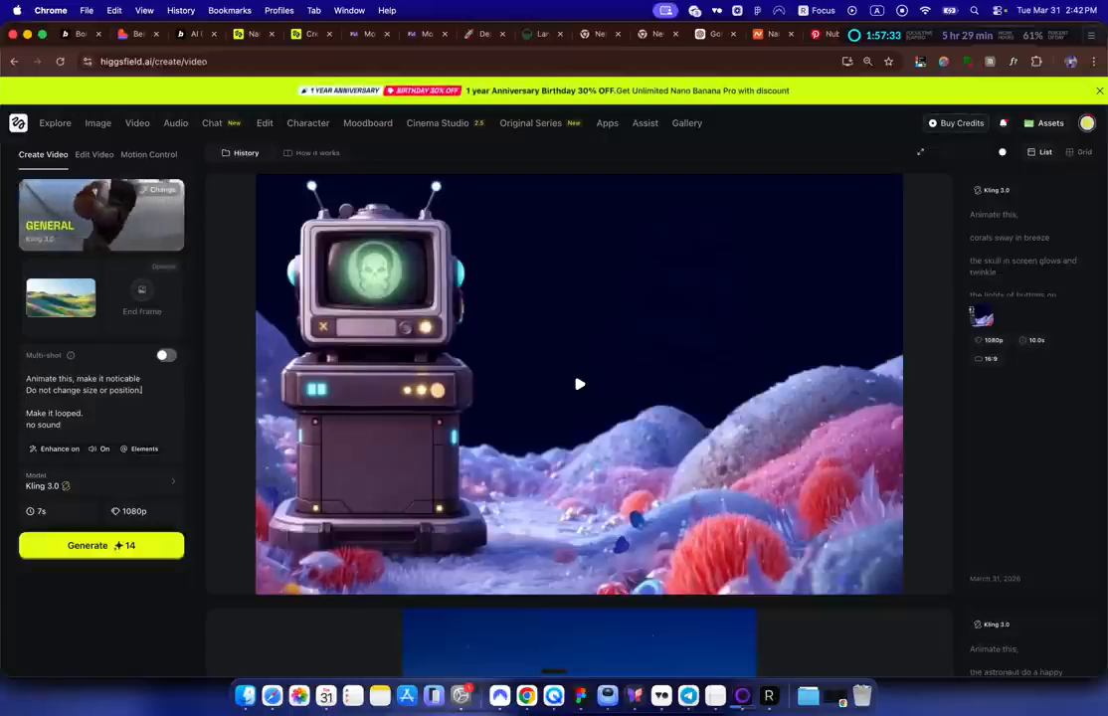
Step: Replace the prompt's size and position line with "under A fixed cinematic lens." and generate the video
key(super+shift+Left)
key(BackSpace)
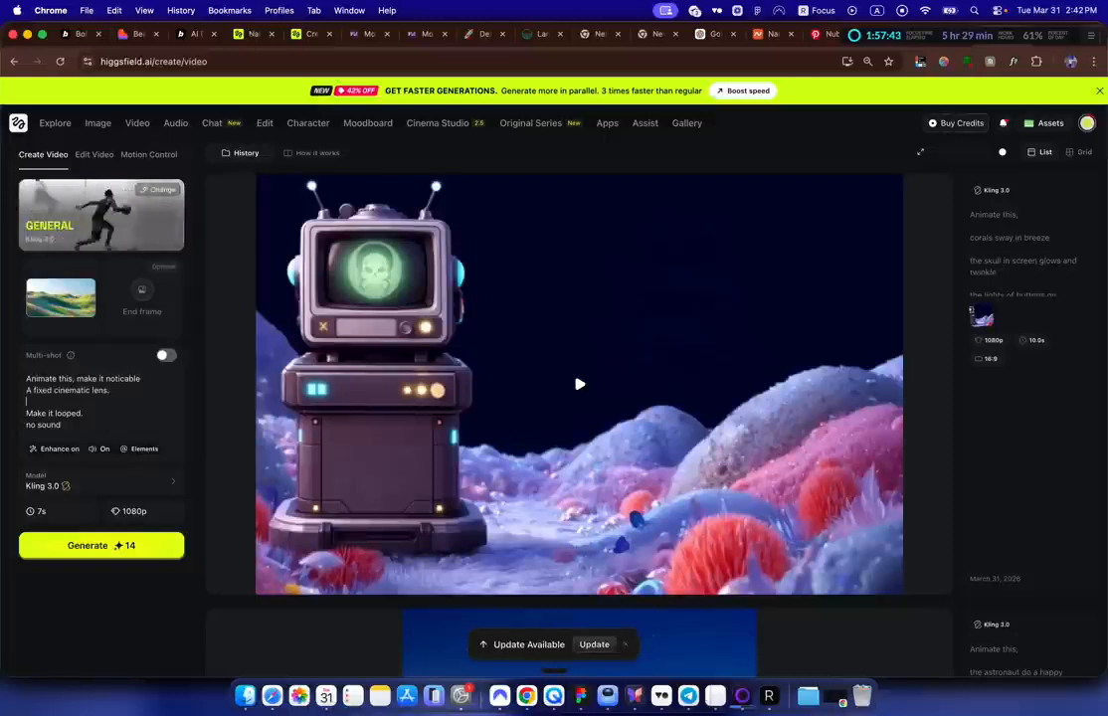
click(27, 390)
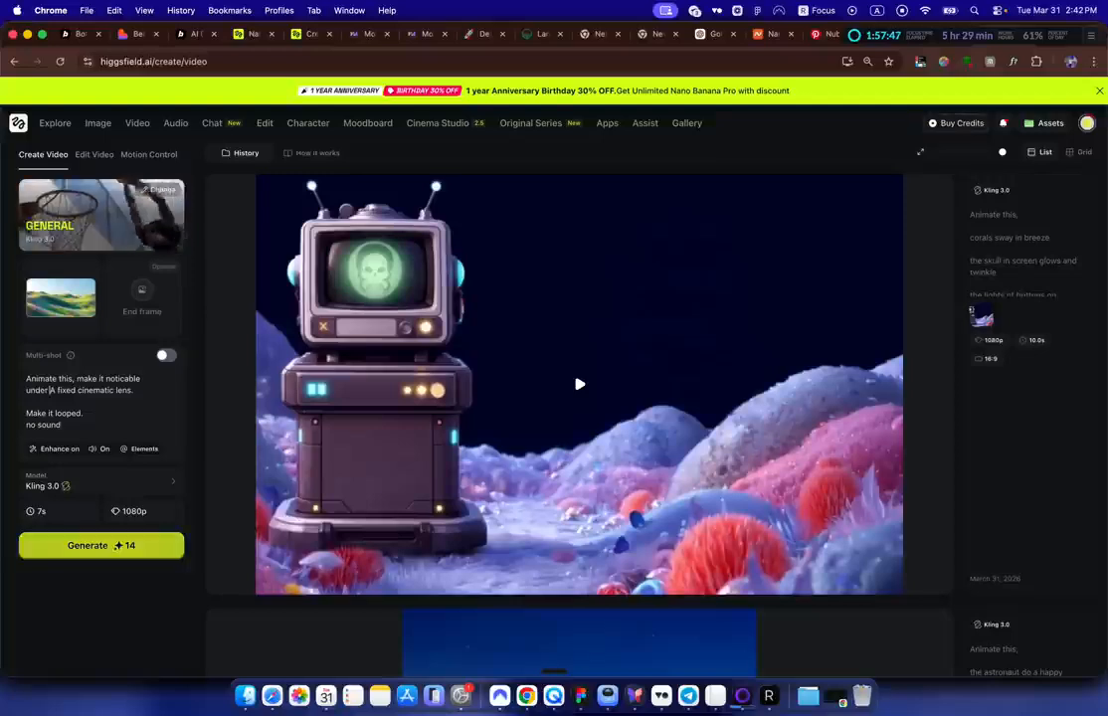
click(101, 545)
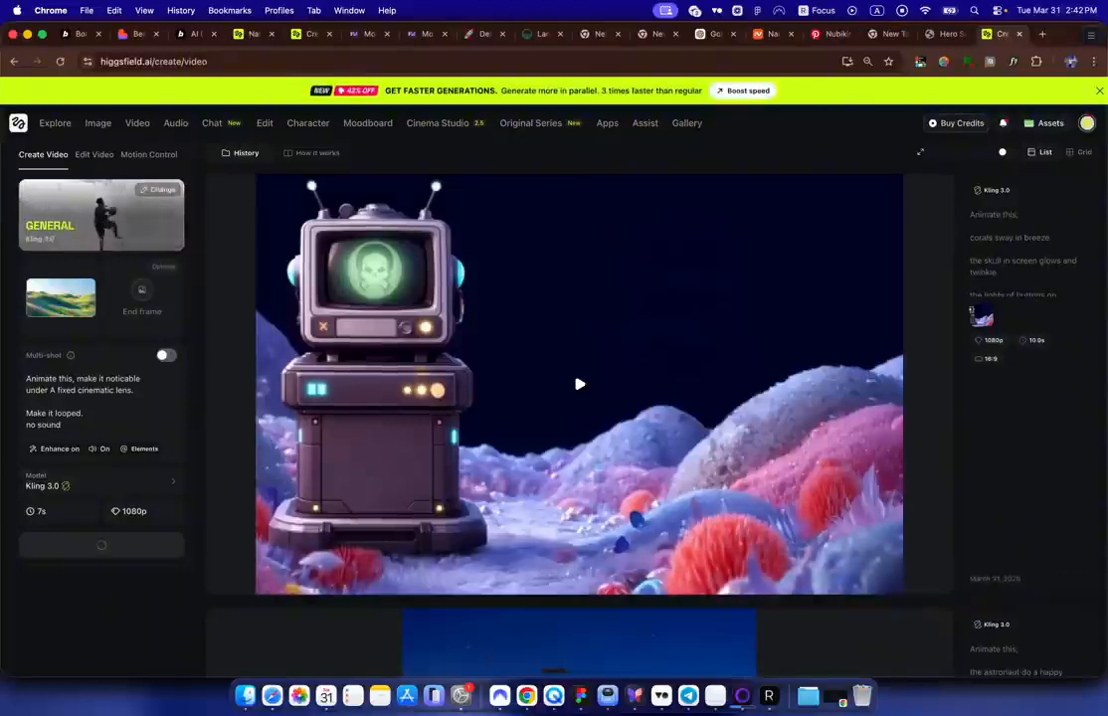
Step: Open X in a new browser tab
key(super+t)
text(x)
key(Return)
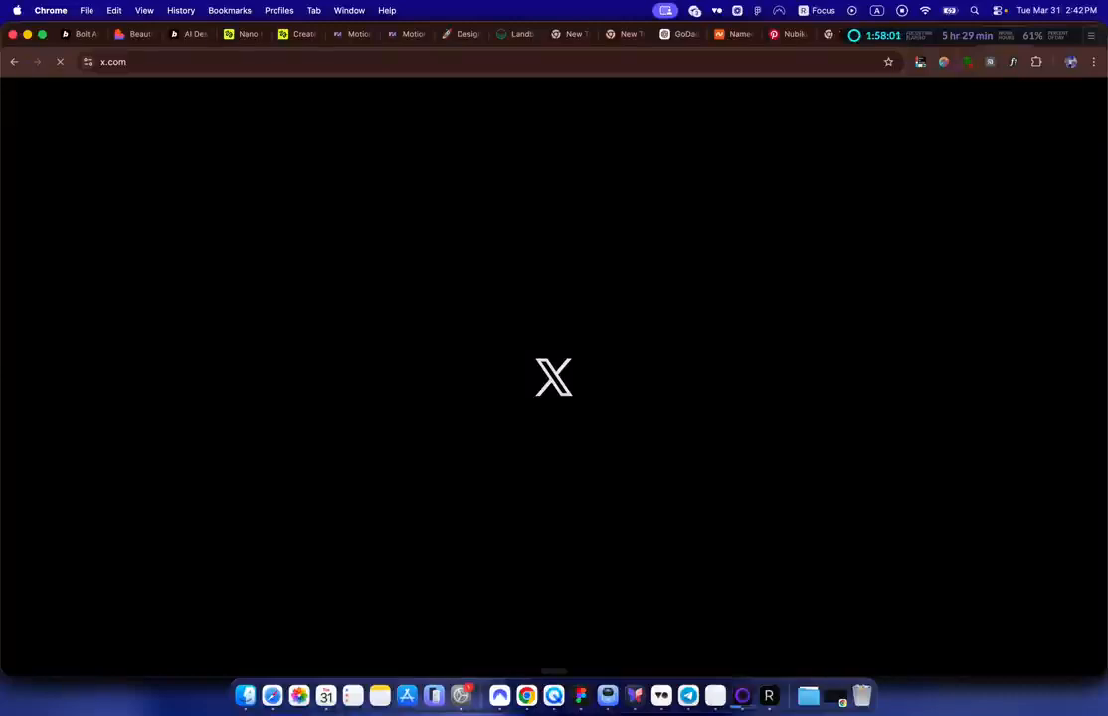
Step: Switch to the AI Designer Portfolio project in Bolt, close its domain settings and view the project showcase in the preview
key(super+3)
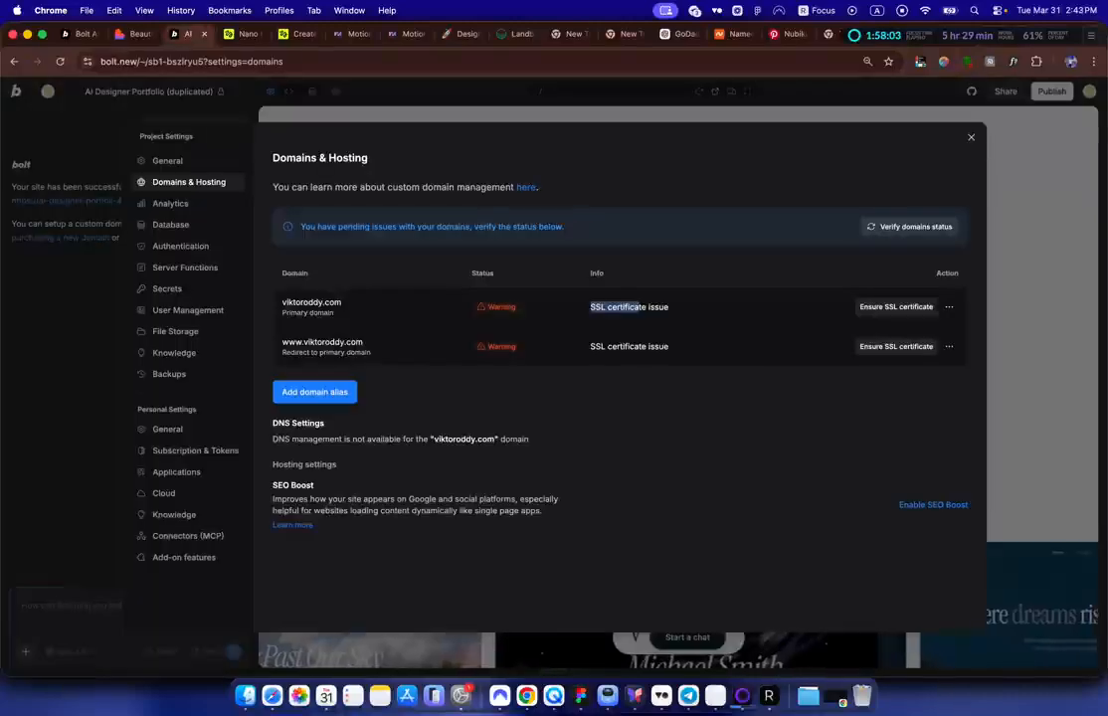
key(Escape)
scroll(679, 509, down, 5)
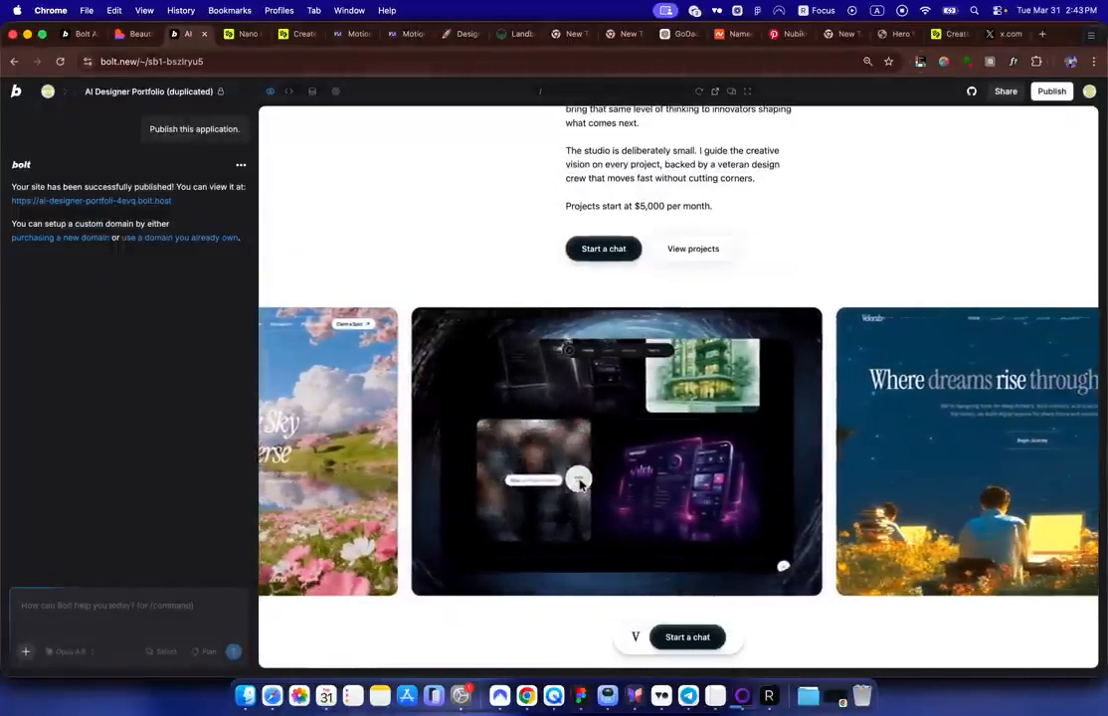
Step: Return to X, open the account's own profile and browse its posts about AI-built animated websites down to the reposted Google Ai Studio example
key(super+9)
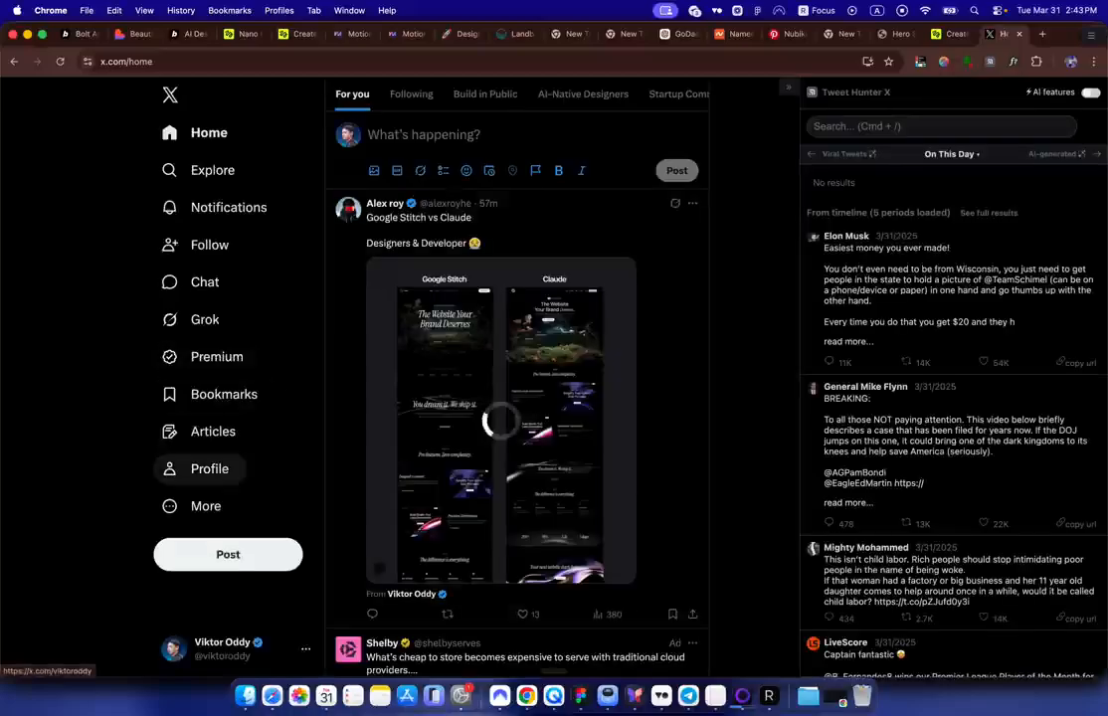
click(211, 469)
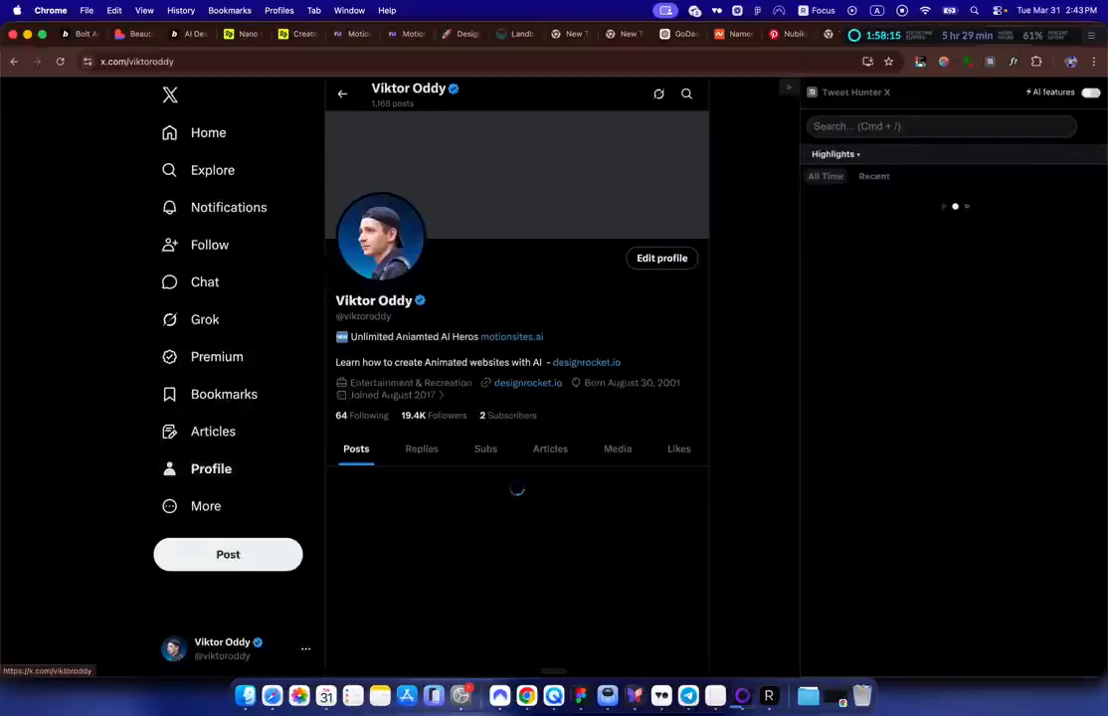
scroll(517, 398, down, 10)
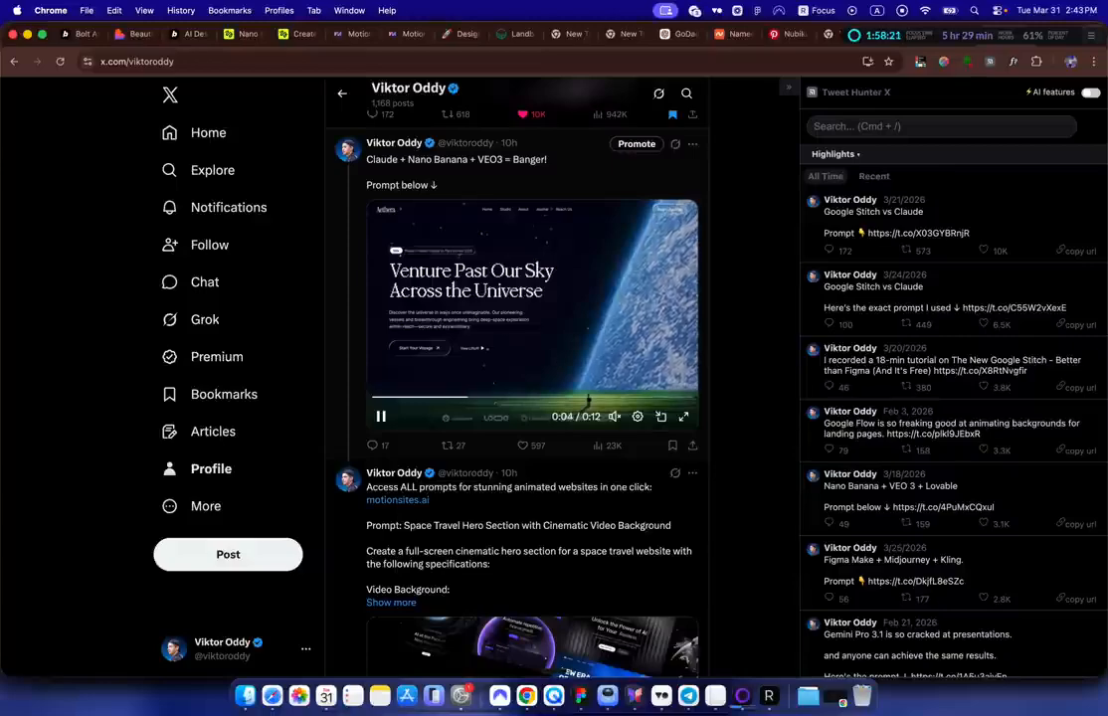
scroll(521, 305, up, 1)
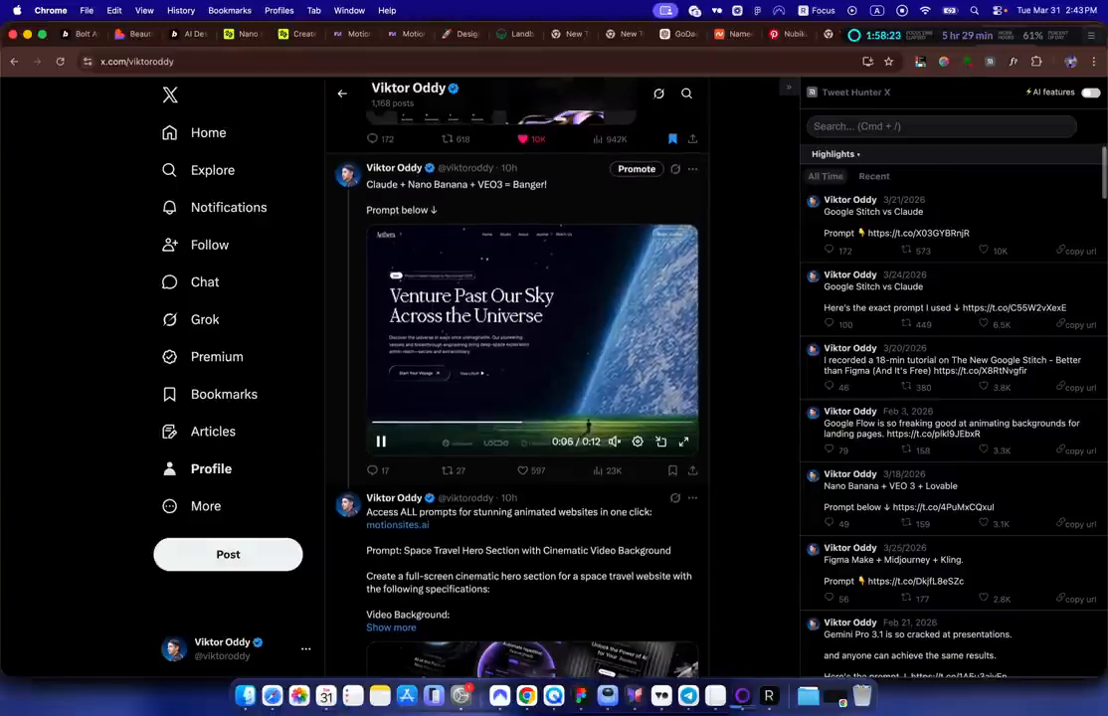
scroll(522, 306, up, 5)
scroll(556, 317, down, 5)
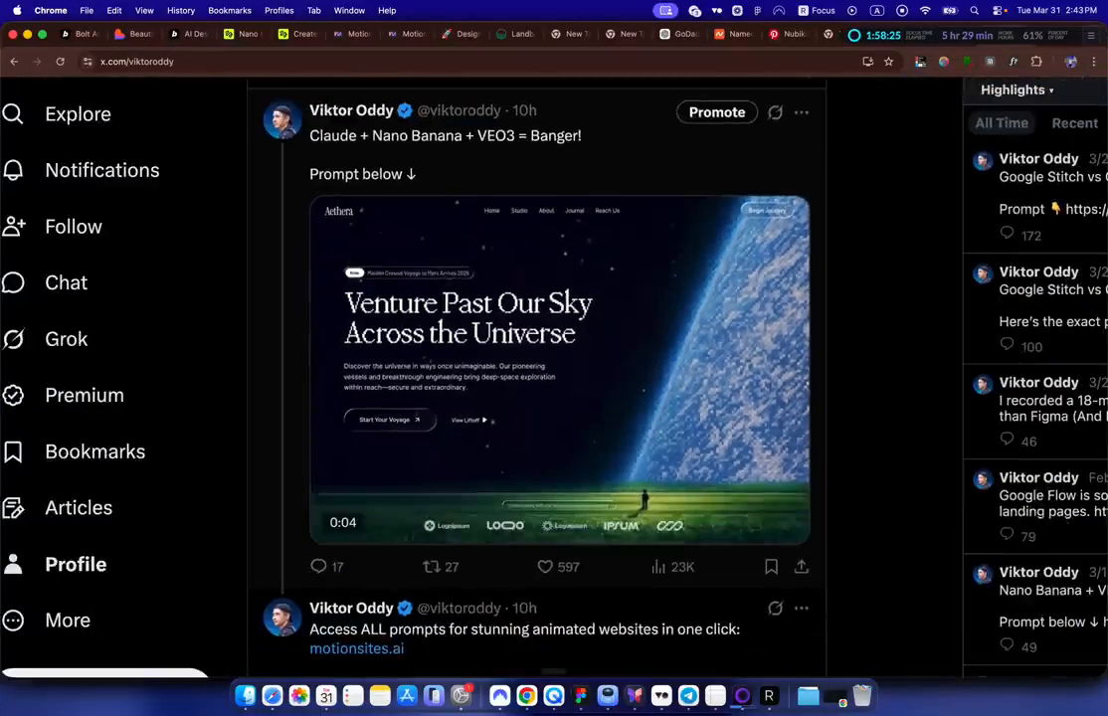
scroll(557, 316, down, 2)
scroll(557, 316, down, 3)
scroll(557, 317, down, 7)
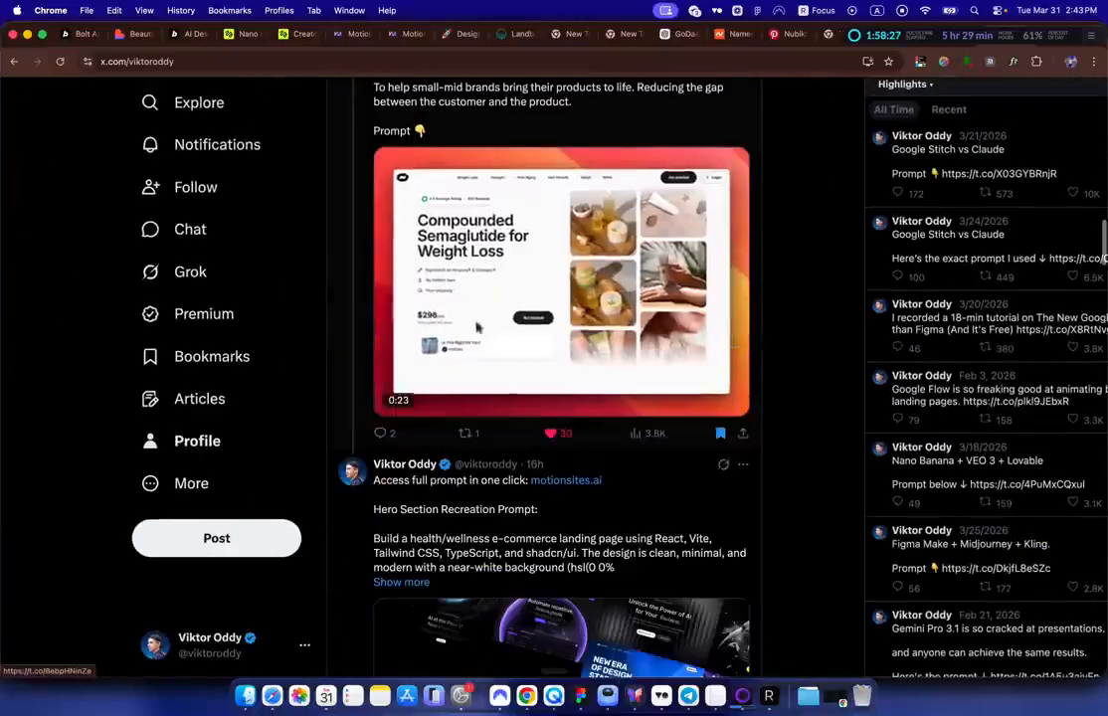
scroll(557, 316, down, 12)
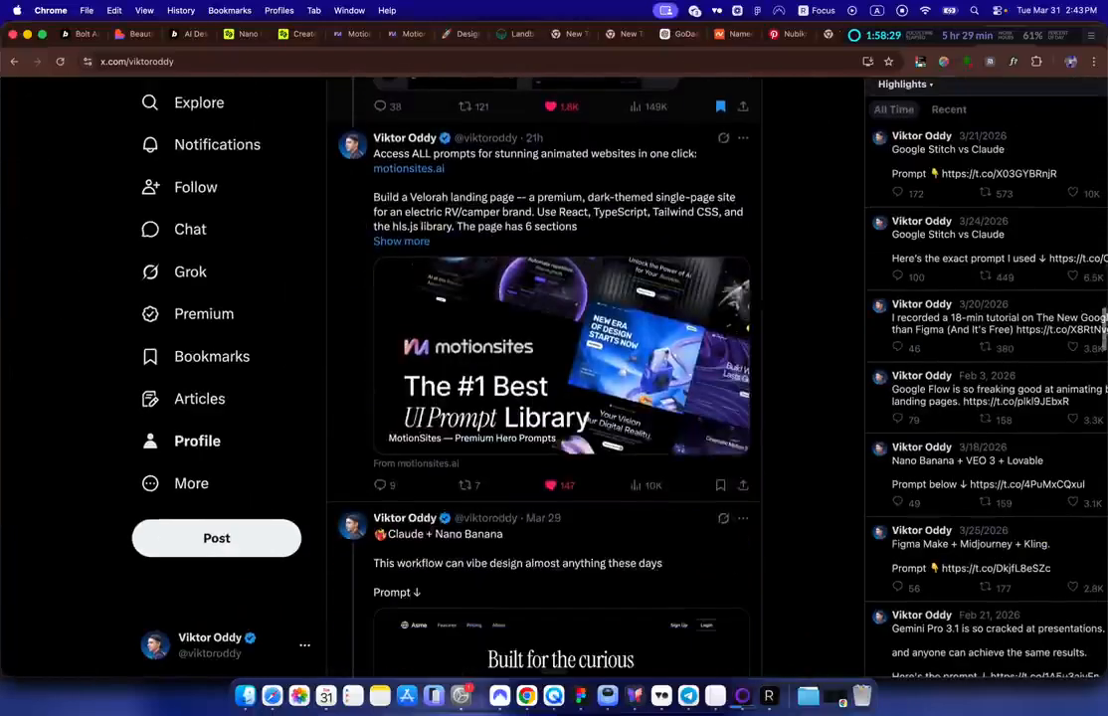
scroll(557, 378, down, 12)
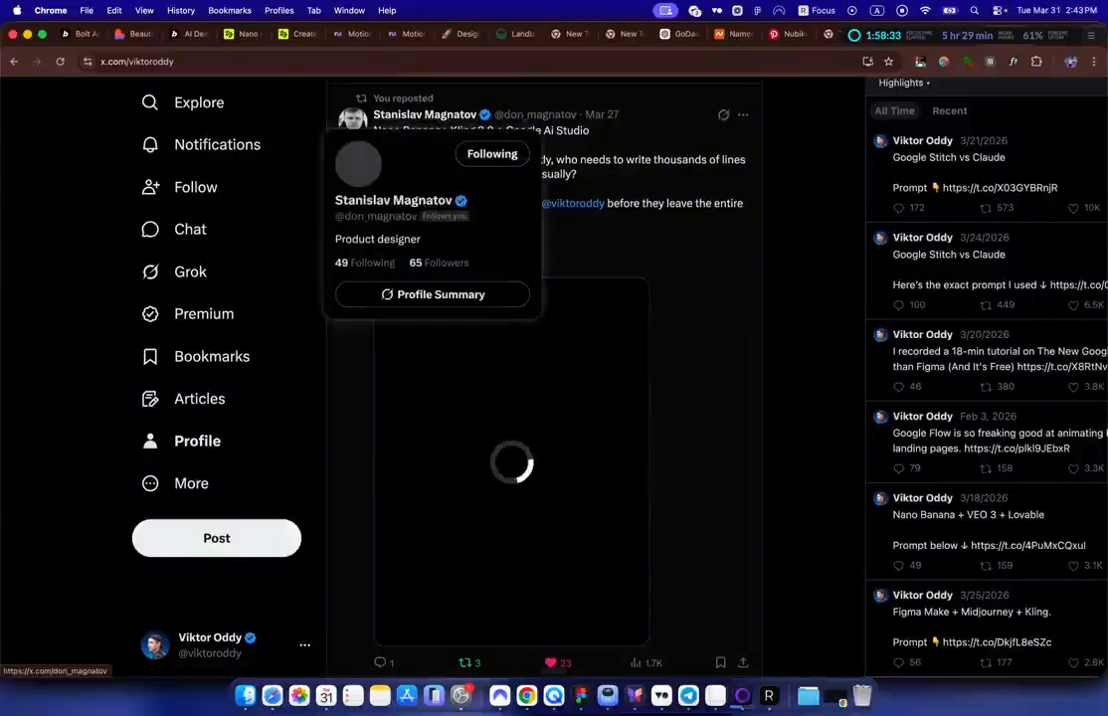
scroll(547, 378, down, 1)
scroll(547, 378, up, 1)
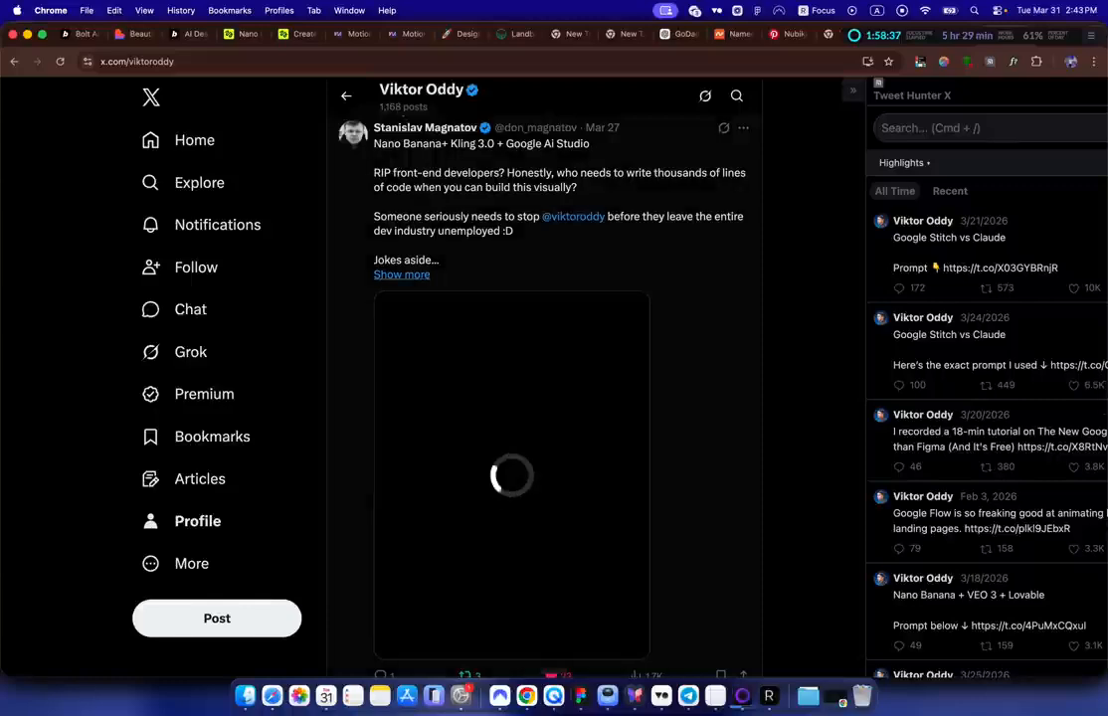
Step: Examine the reposted "Nano Banana+ Kling 3.0 + Google Ai Studio" post, including its text and the precision farming website video
click(402, 275)
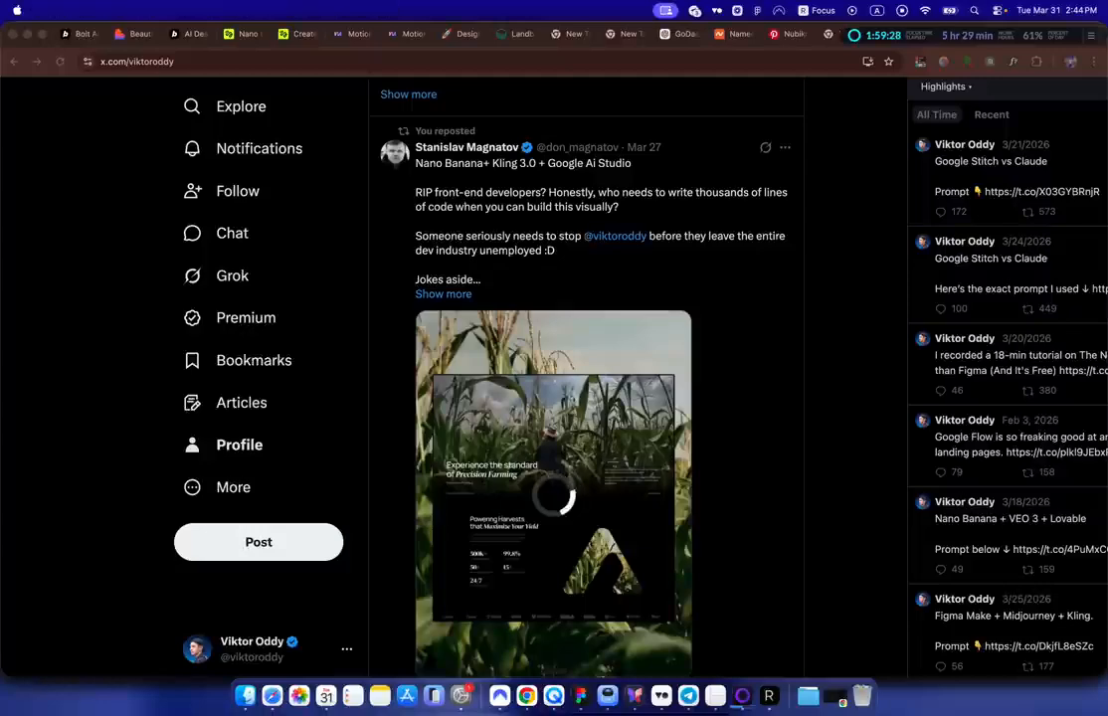
scroll(587, 378, down, 1)
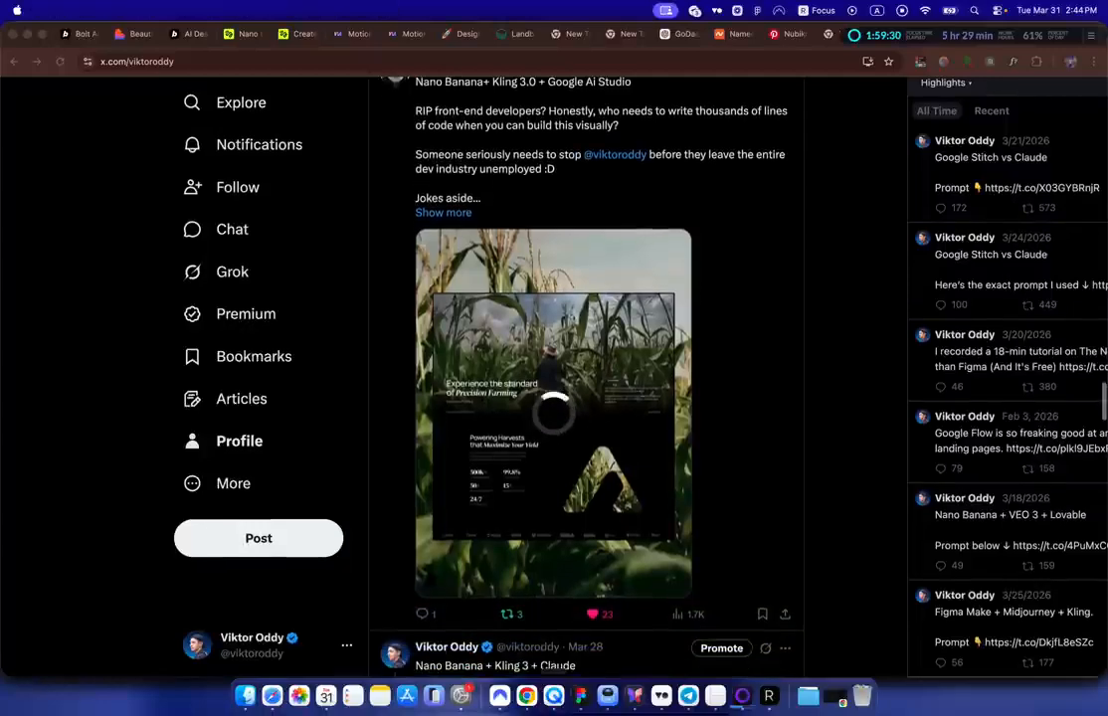
click(553, 412)
scroll(552, 378, up, 2)
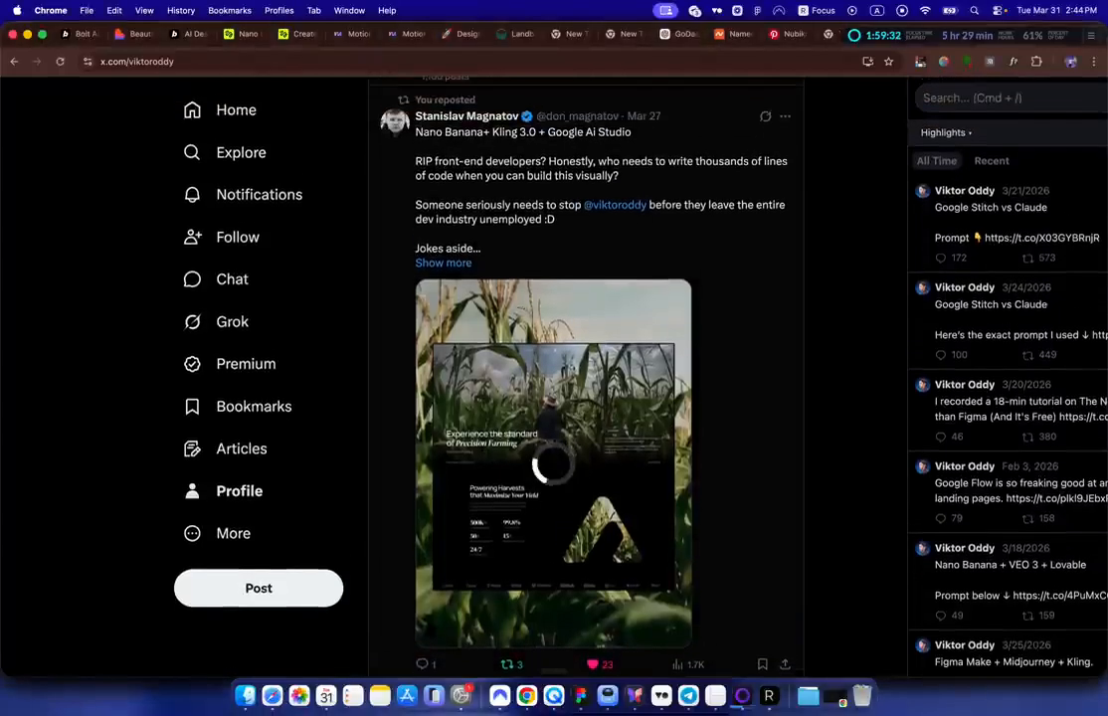
drag(555, 241, 538, 225)
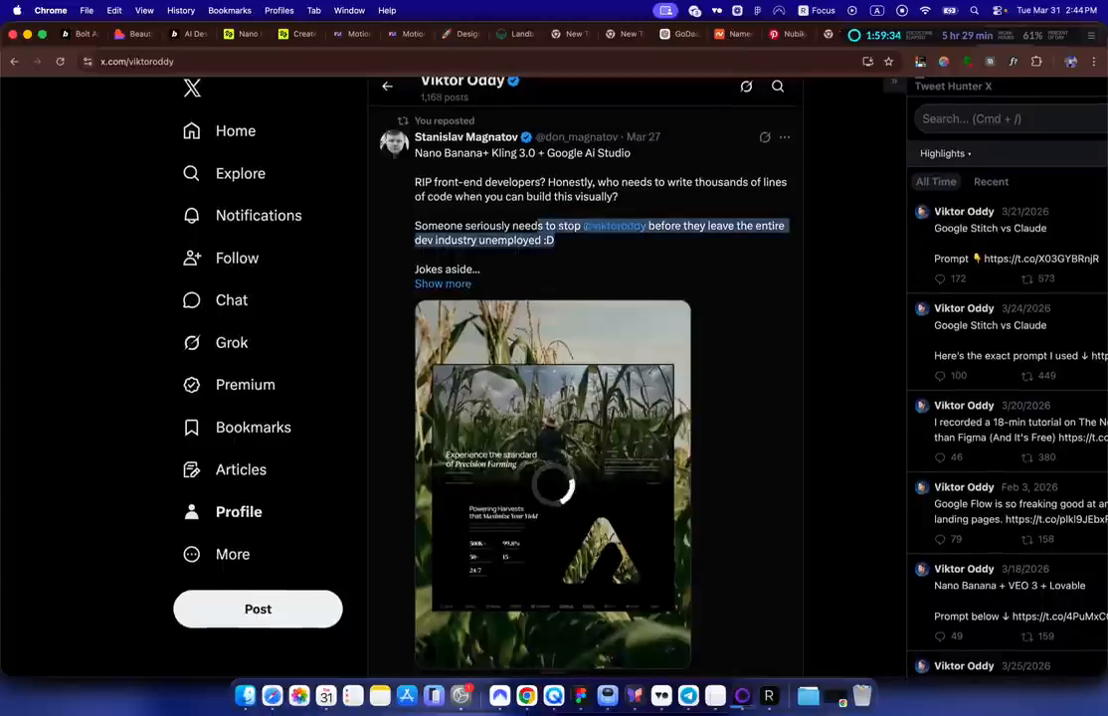
scroll(586, 378, up, 2)
Step: Browse the profile's older posts, comparing the "Nano Banana + Kling 3 + Claude" post with the reposted Google Ai Studio example
scroll(587, 378, down, 15)
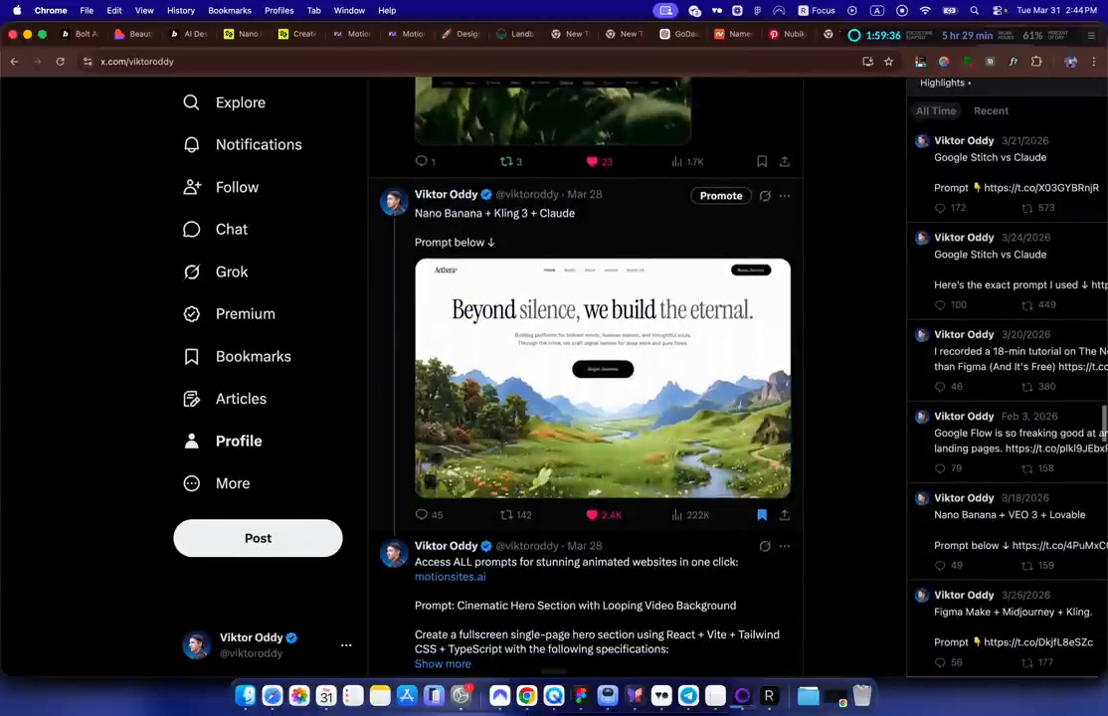
scroll(616, 316, down, 1)
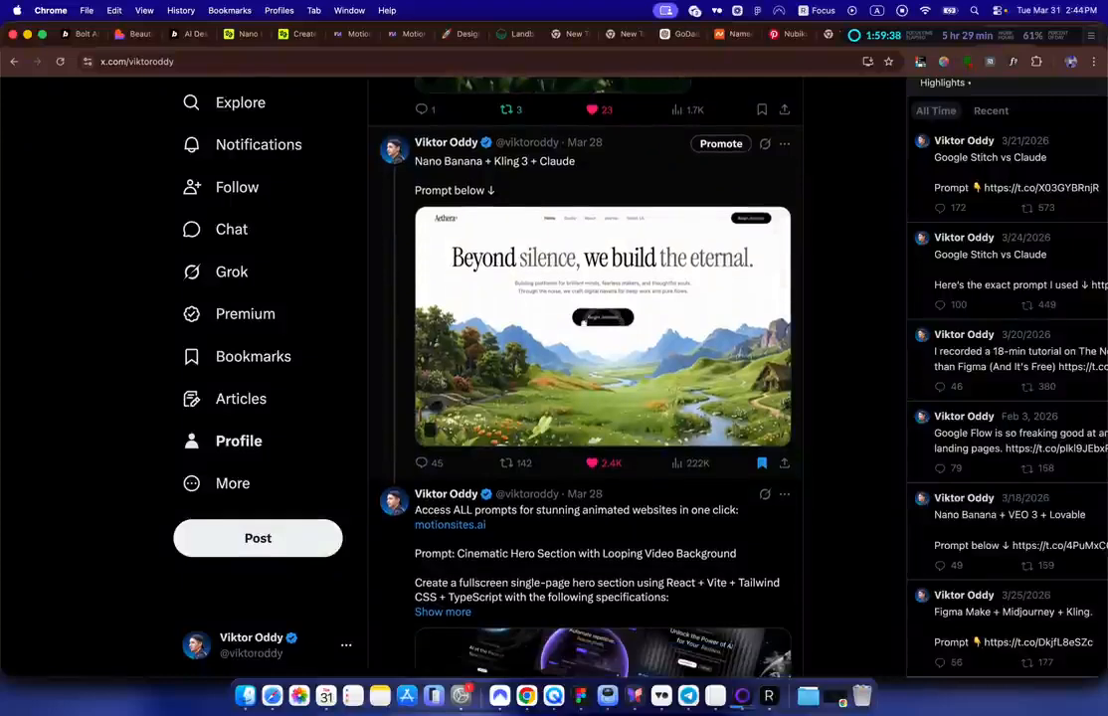
scroll(586, 378, up, 1)
scroll(587, 378, up, 10)
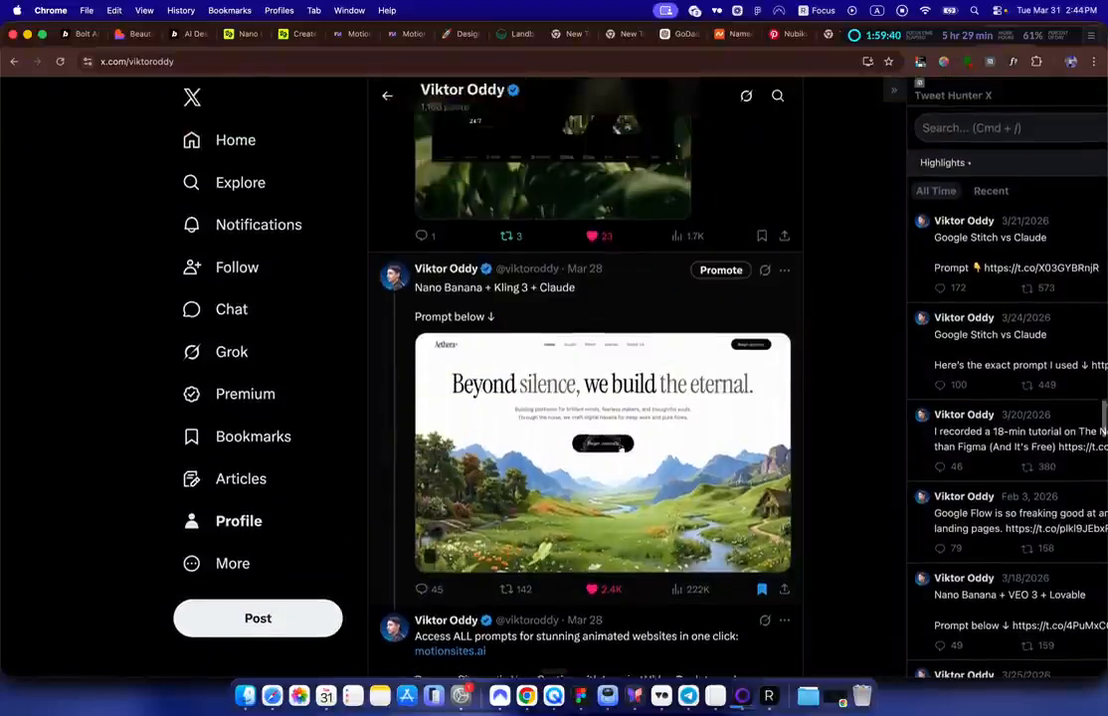
scroll(587, 378, up, 3)
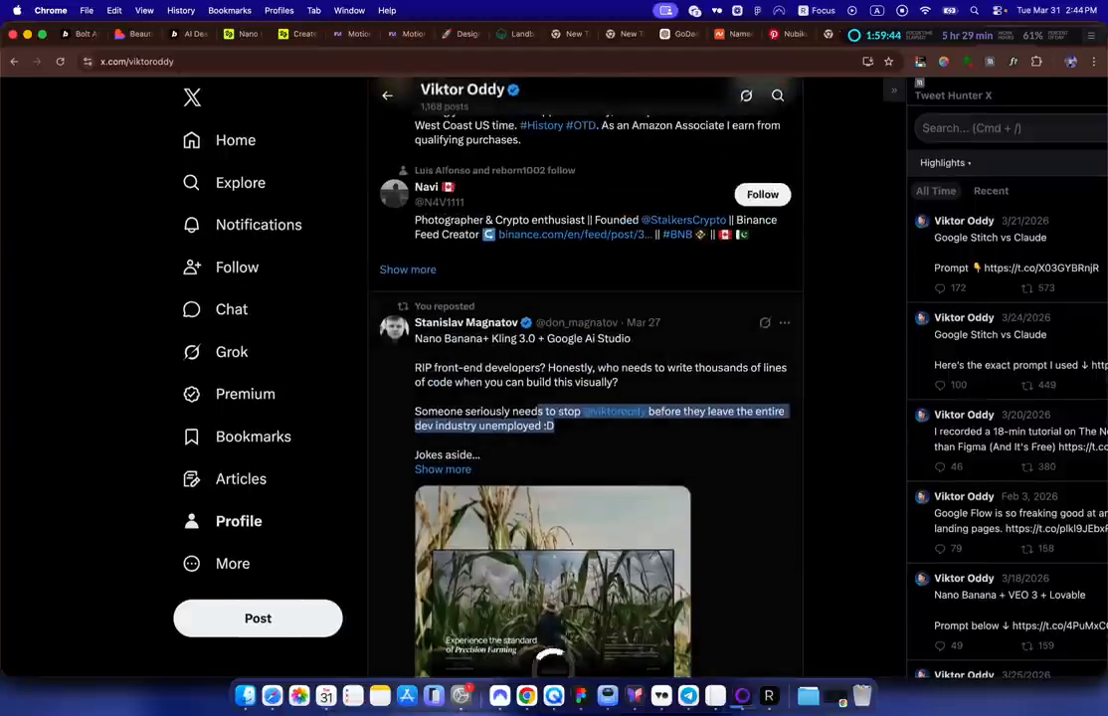
scroll(586, 377, down, 1)
scroll(587, 378, down, 15)
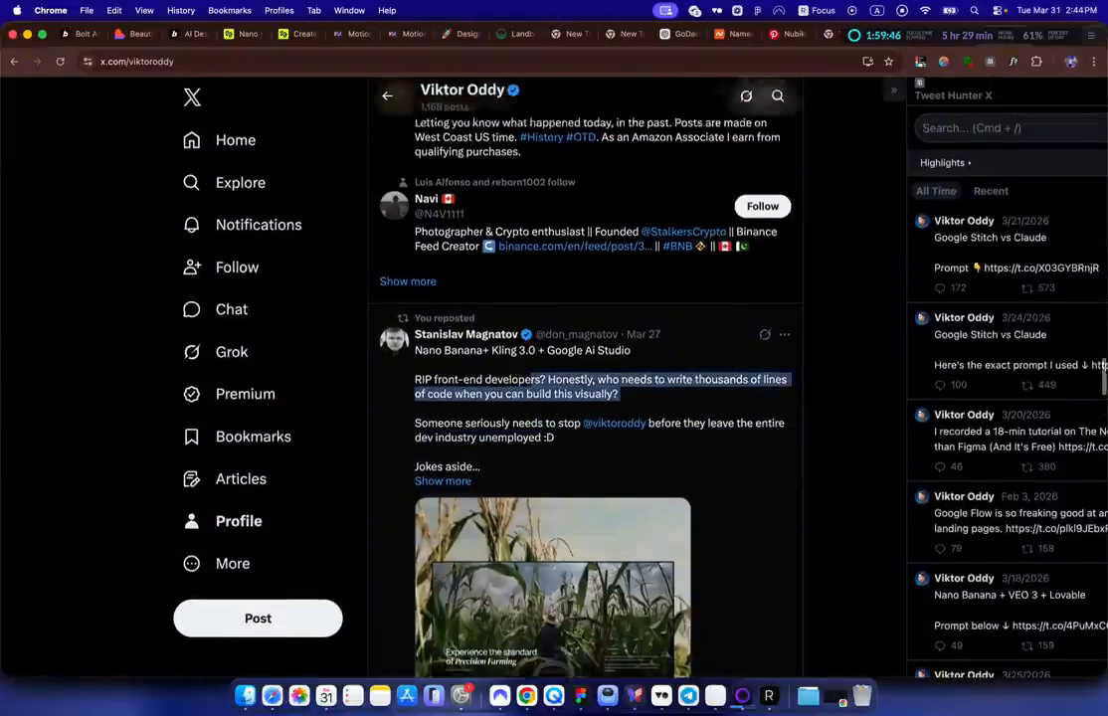
scroll(587, 378, up, 10)
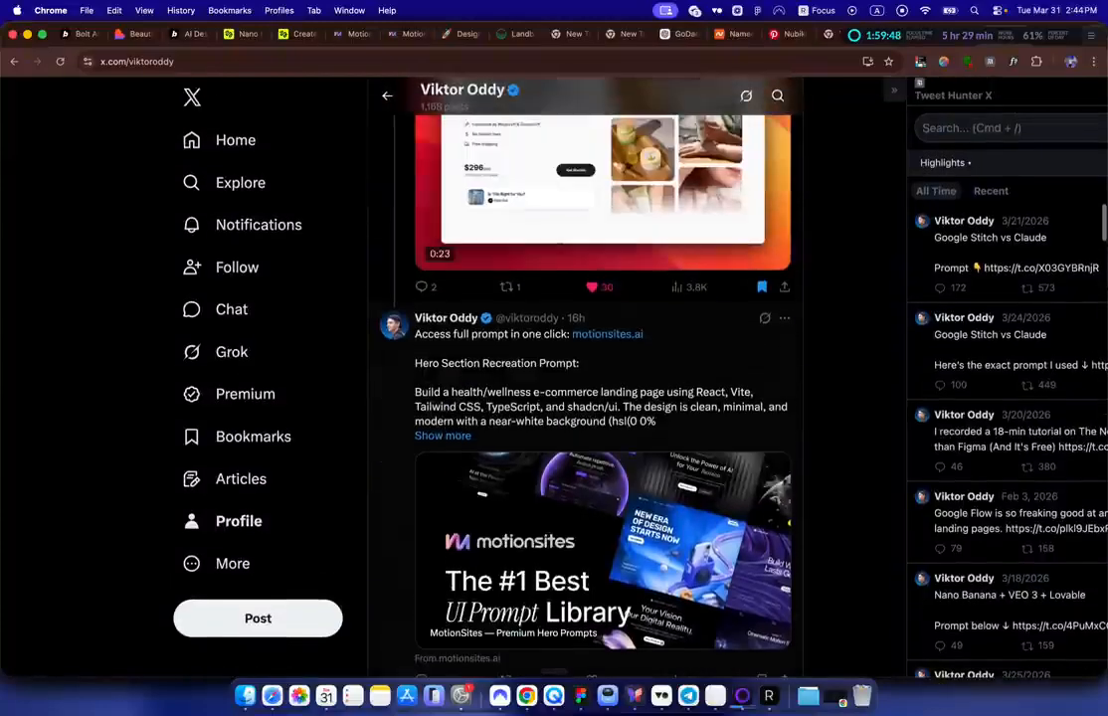
Step: Search X for "bolt" and open the bolt.new profile
click(226, 183)
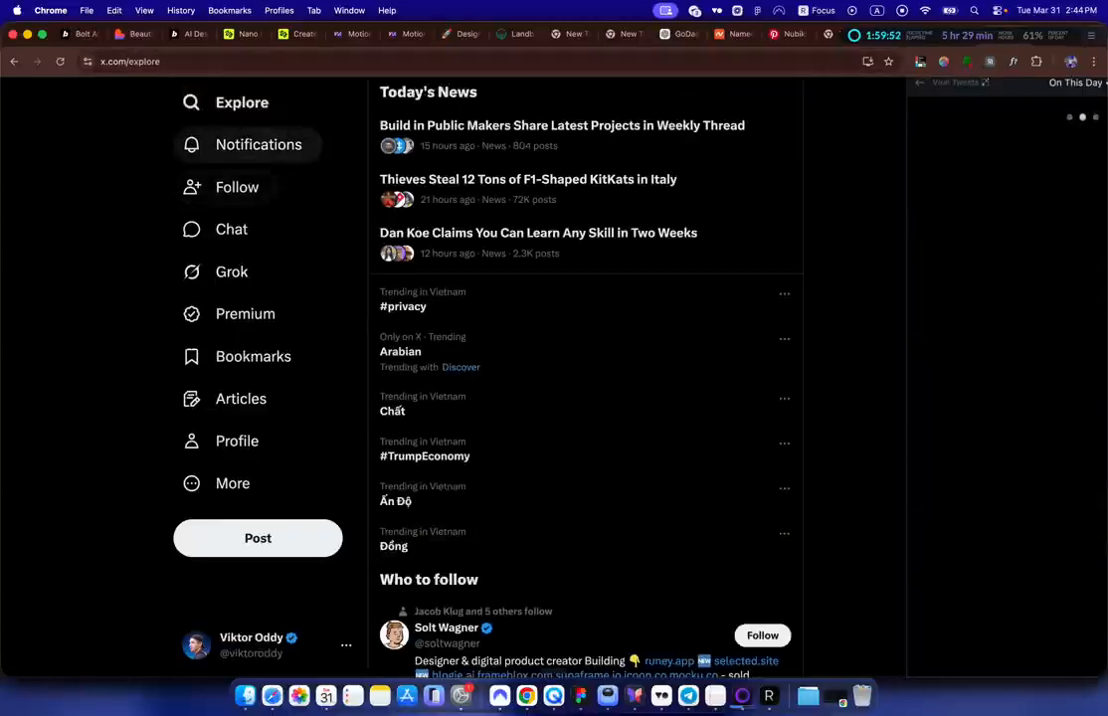
click(513, 97)
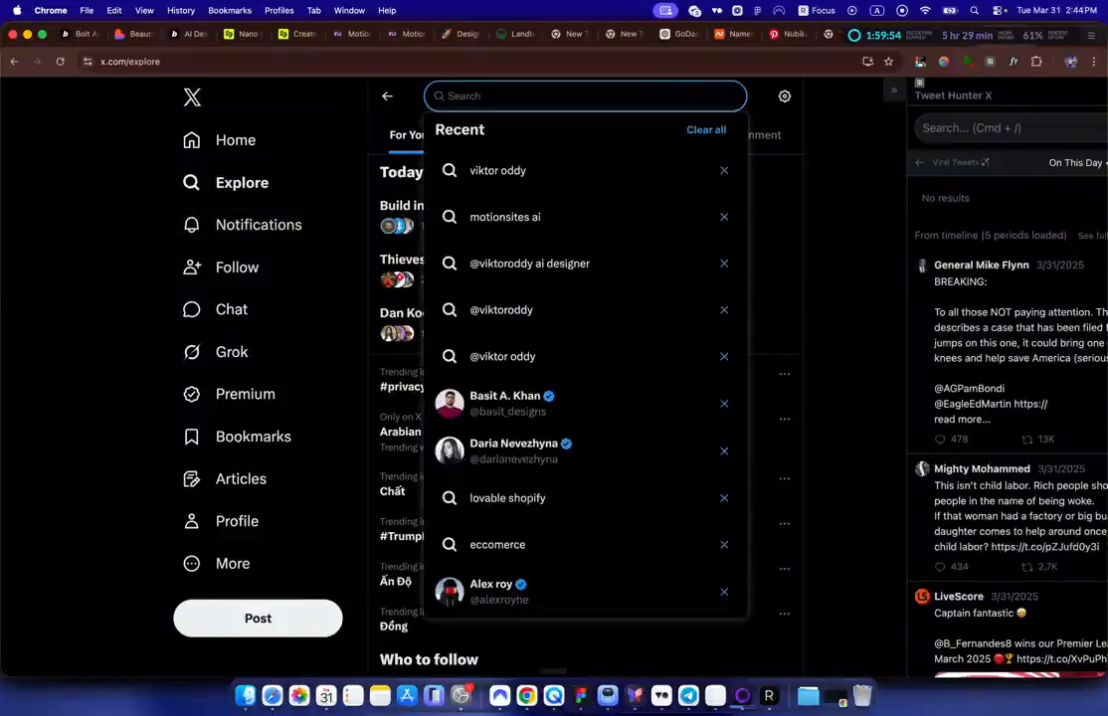
text(b)
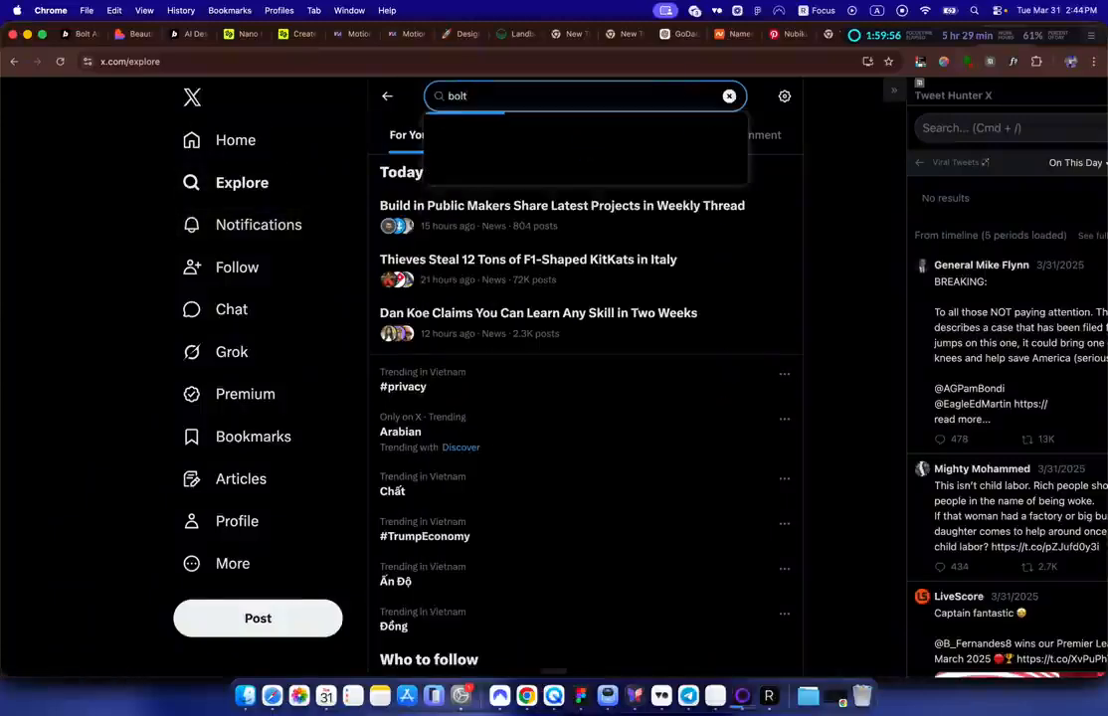
text(olt)
click(437, 289)
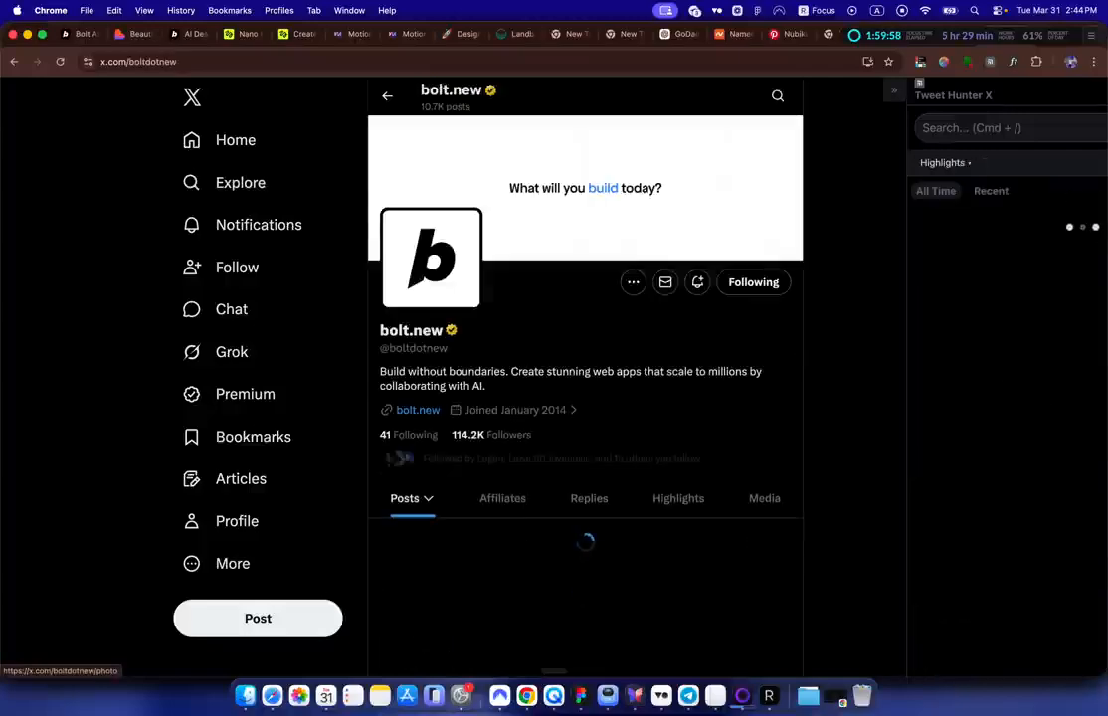
Step: Browse bolt.new's posts to the reposted "Scroll-based 3d landing page" video, dismissing the focus reminder as not a distraction
scroll(653, 407, down, 15)
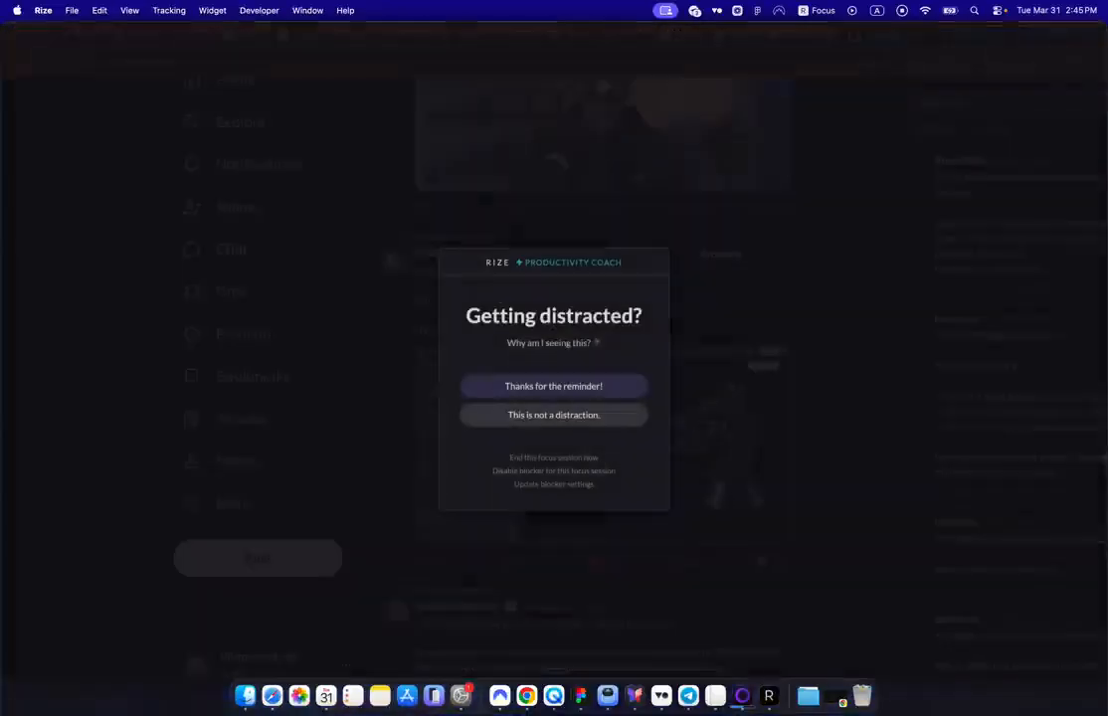
click(642, 414)
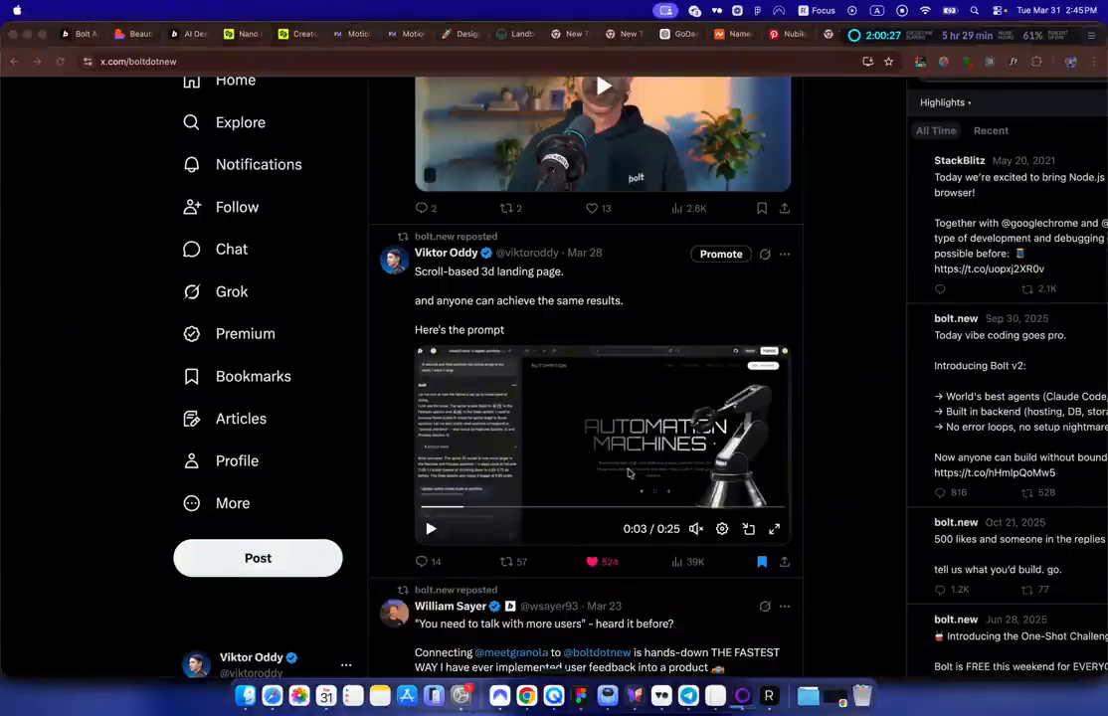
click(629, 473)
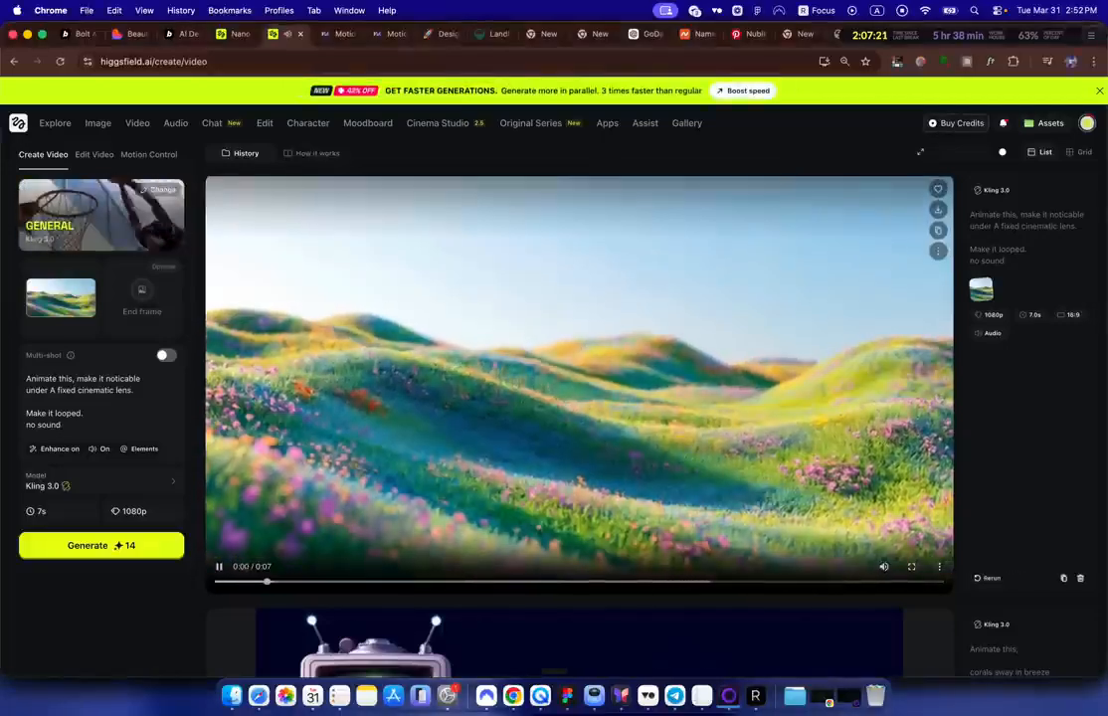
Step: In Higgsfield, open the generated flower-hills video full size, load it in its own tab and copy its address
click(937, 251)
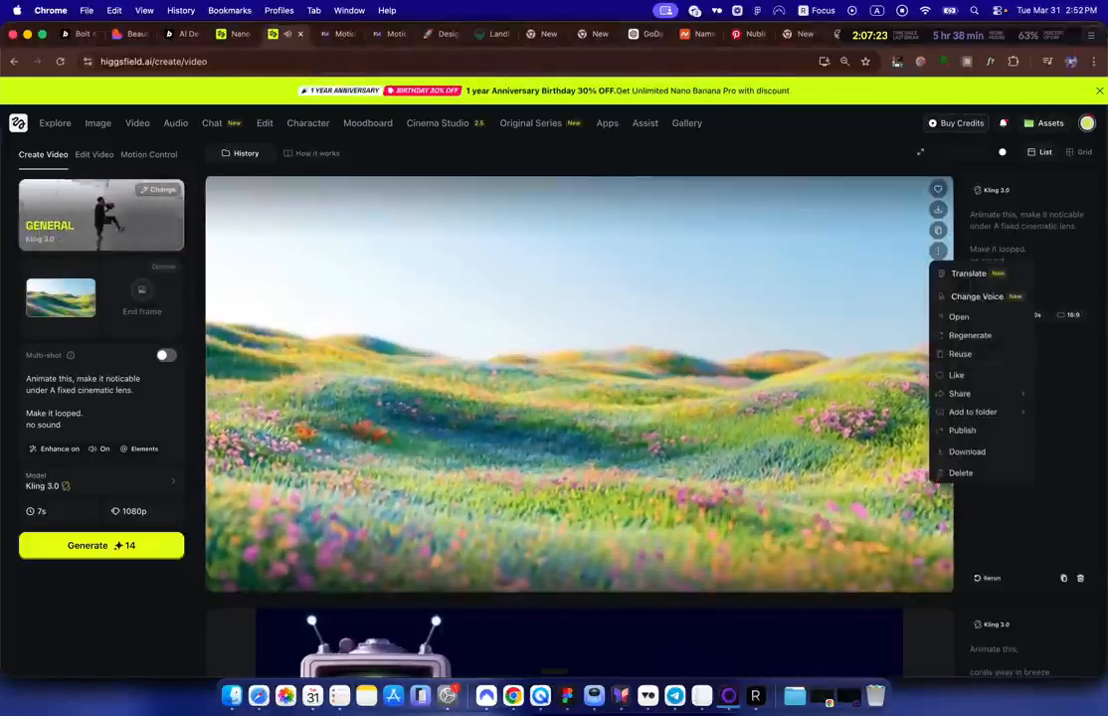
click(958, 317)
right_click(607, 280)
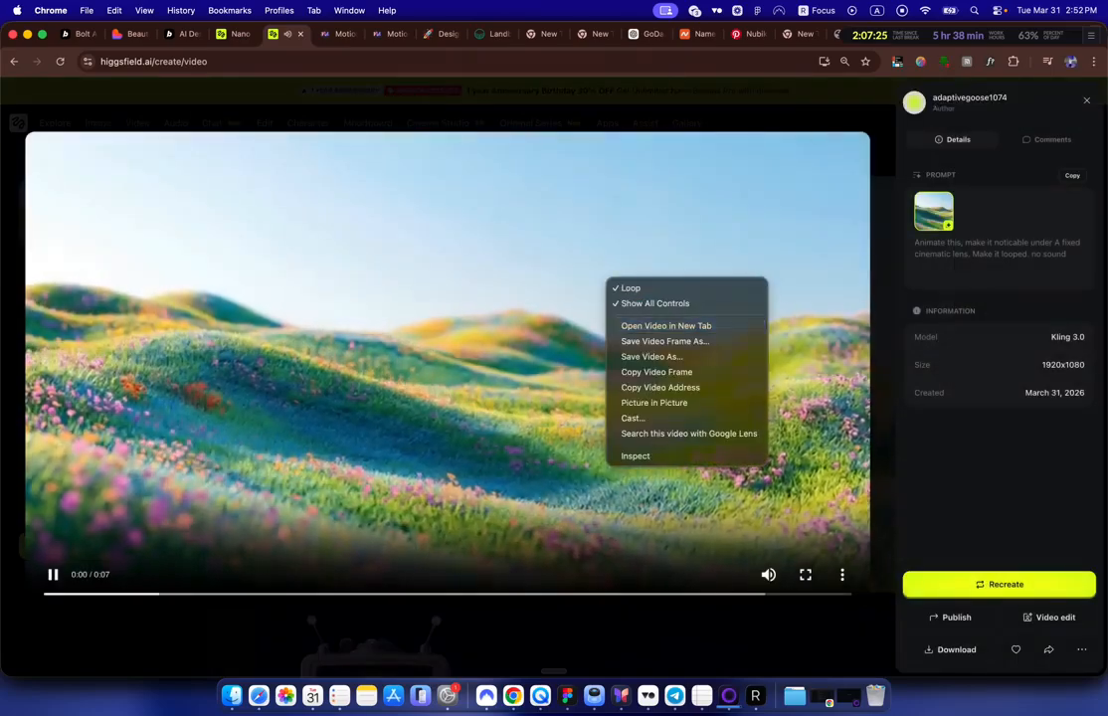
click(664, 326)
click(324, 34)
click(398, 62)
key(super+c)
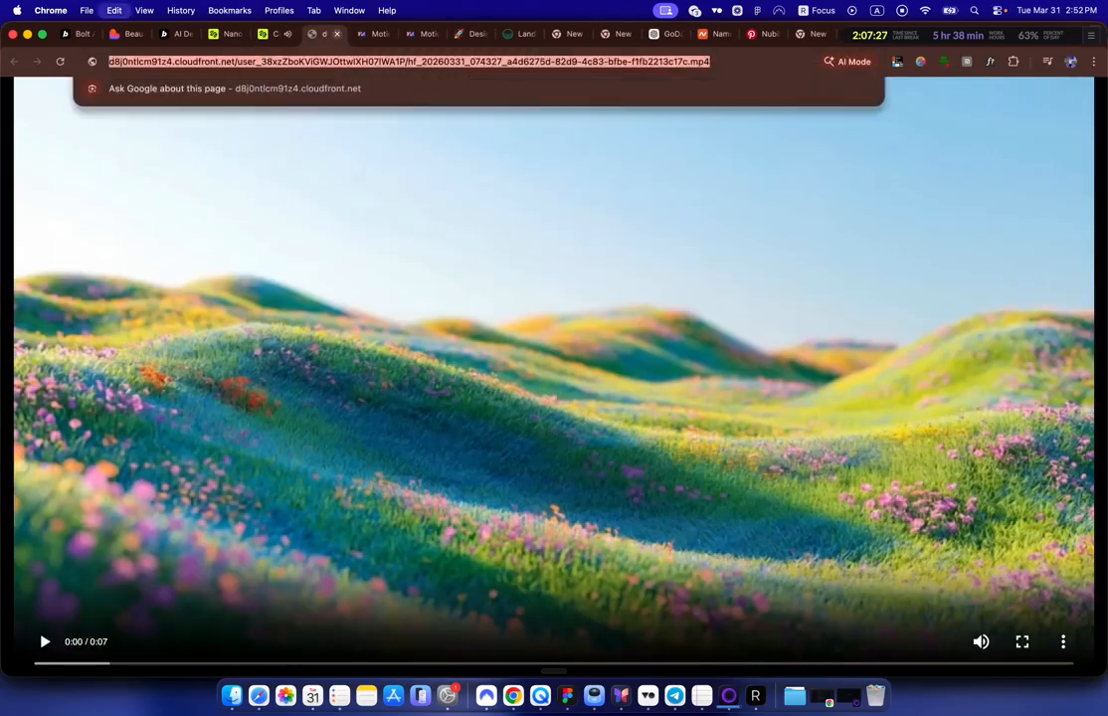
Step: Close the video and Higgsfield tabs and return to the Stellar.ai landing page project in Bolt, showing its video section
key(super+w)
key(Escape)
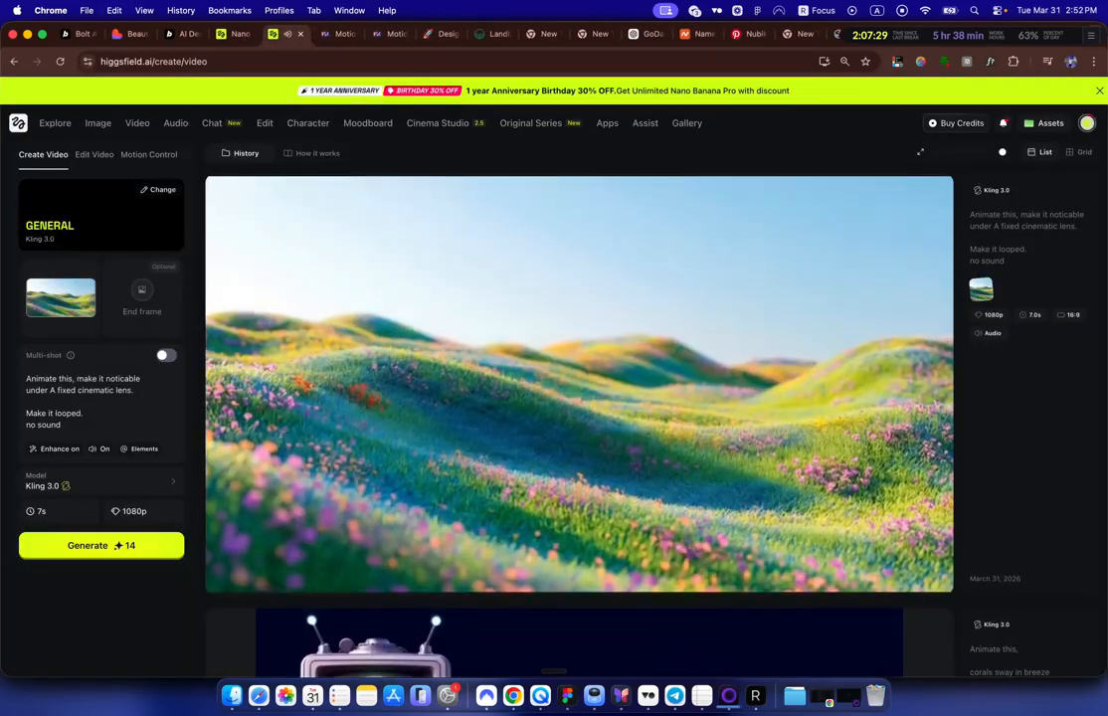
key(super+w)
click(182, 34)
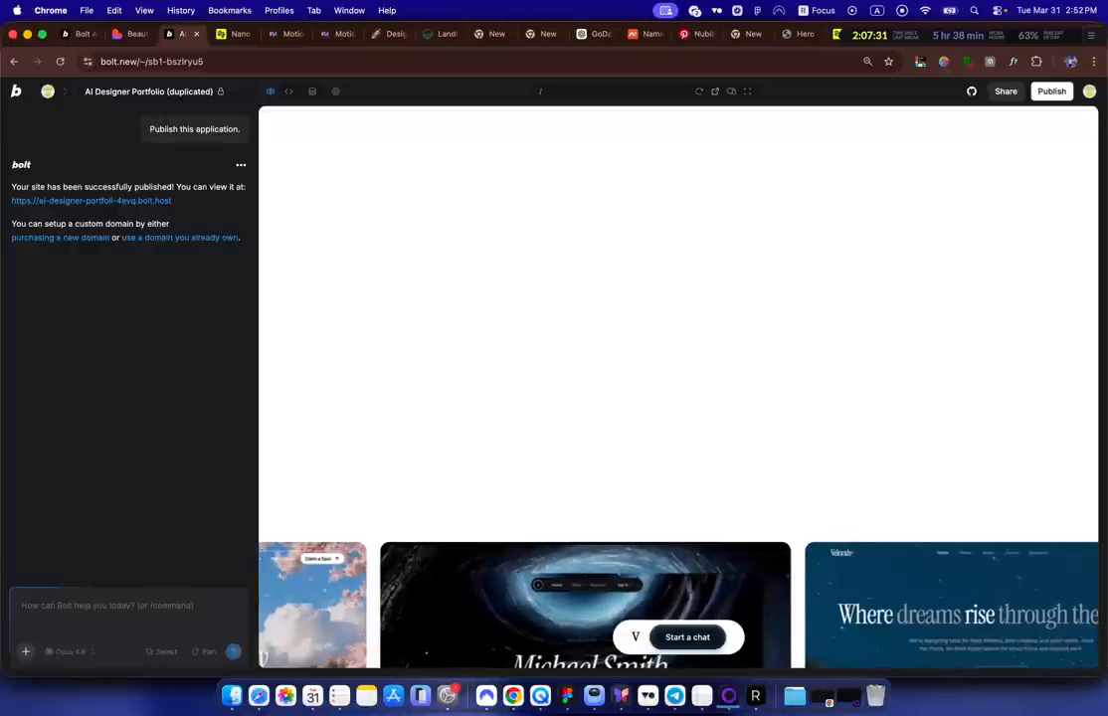
click(81, 33)
scroll(678, 387, down, 4)
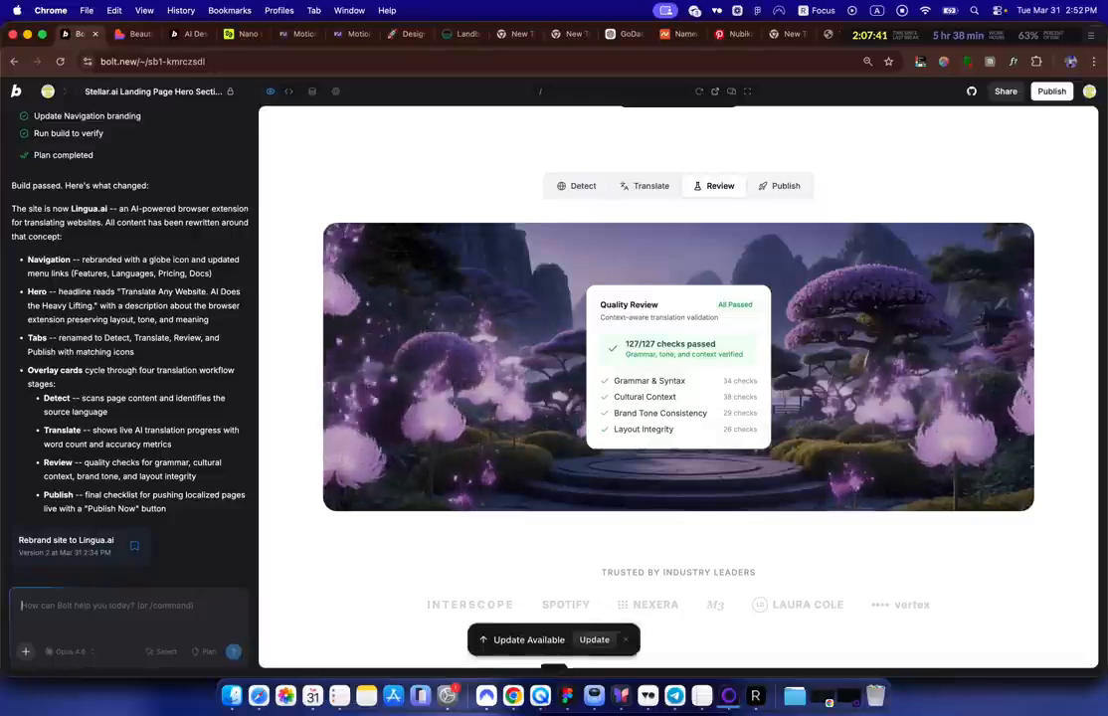
Step: Send Bolt the prompt "There is a video, let's replace that with this link." followed by the copied video URL
key(super+v)
key(shift+Return)
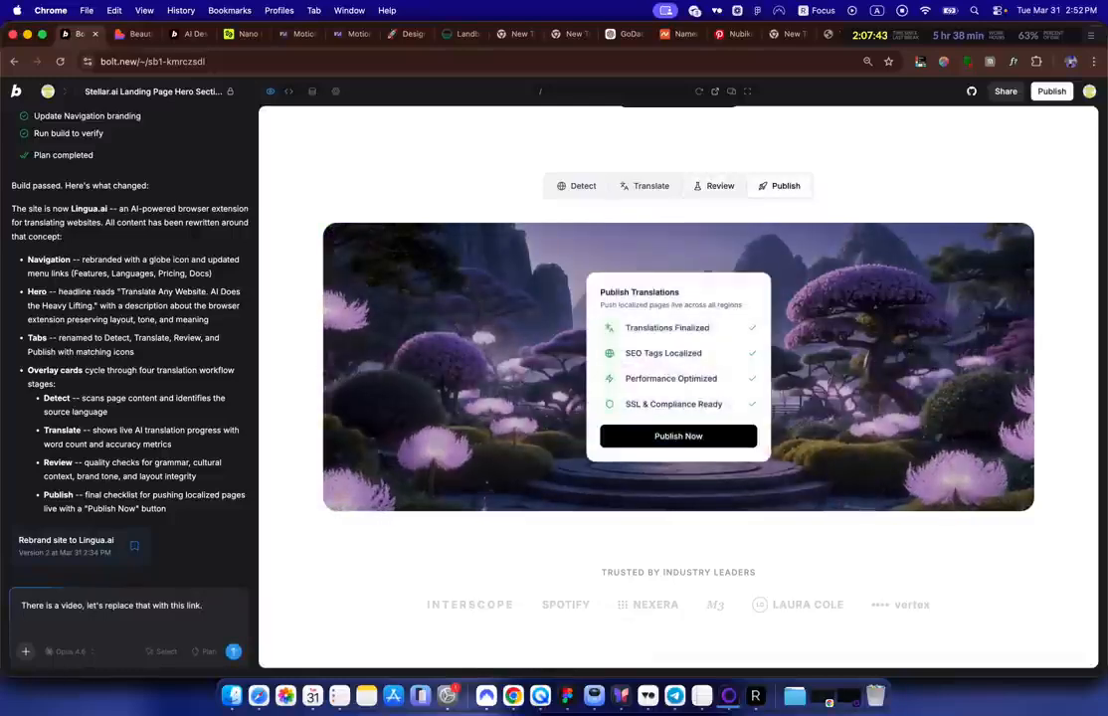
right_click(49, 585)
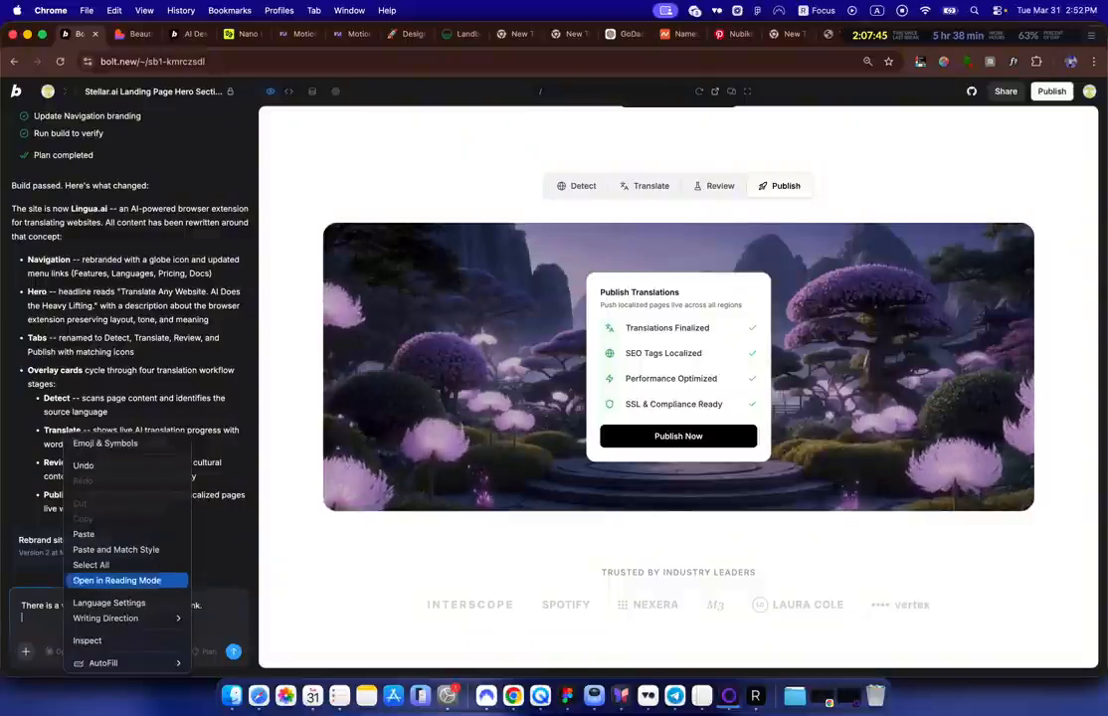
click(89, 477)
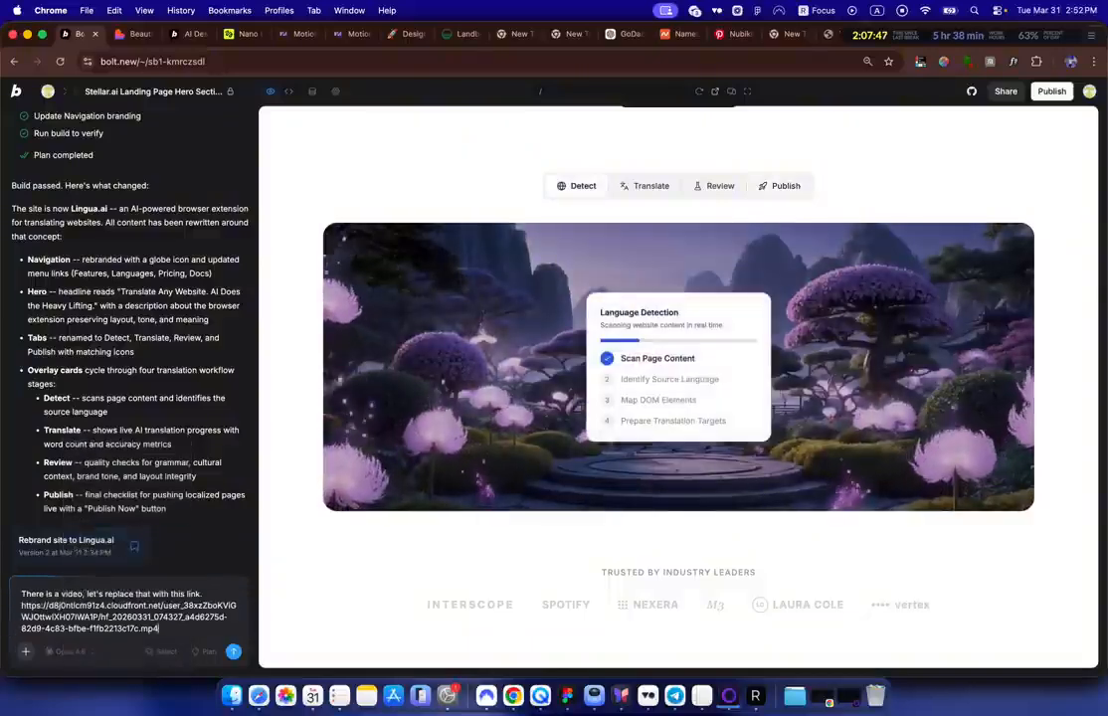
key(Return)
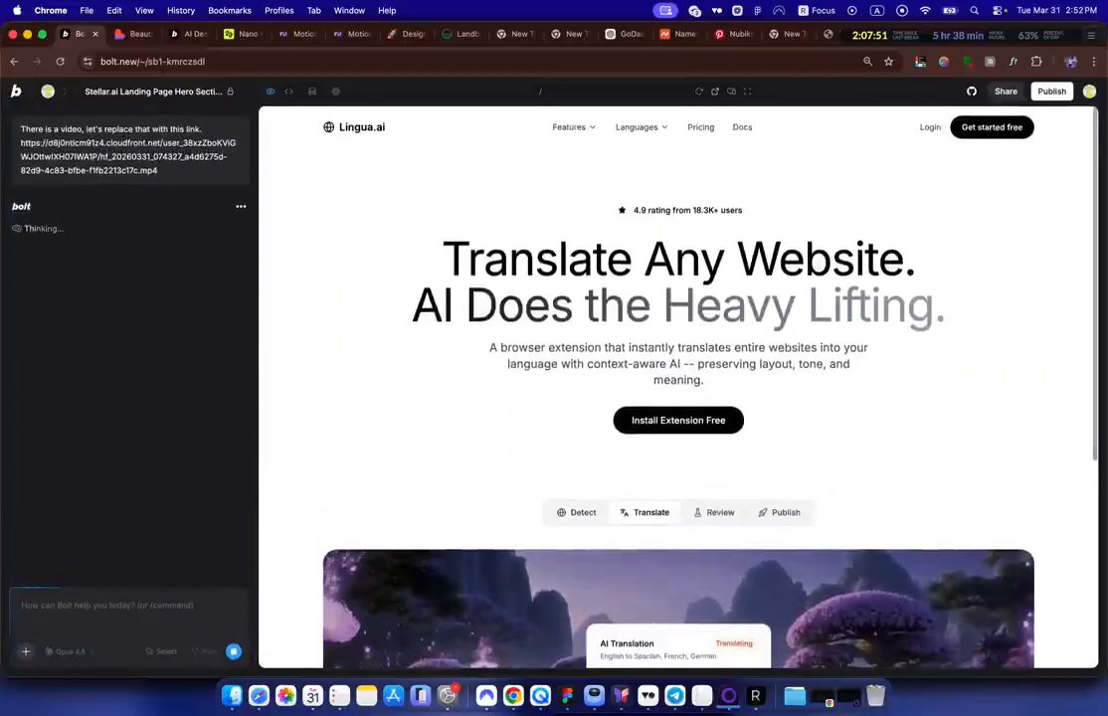
Step: Review the Lingua.ai hero layout and draft the prompt "Align text to the left side. All of the text on the header section should be aligned to the left side."
scroll(678, 388, down, 4)
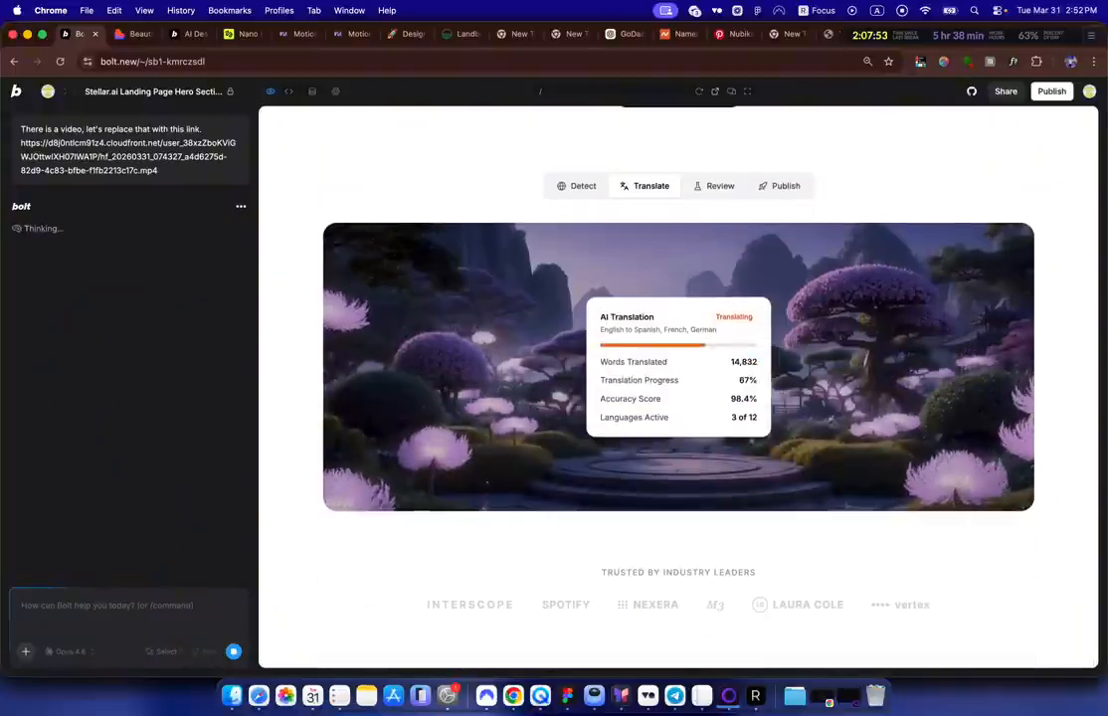
scroll(678, 388, up, 3)
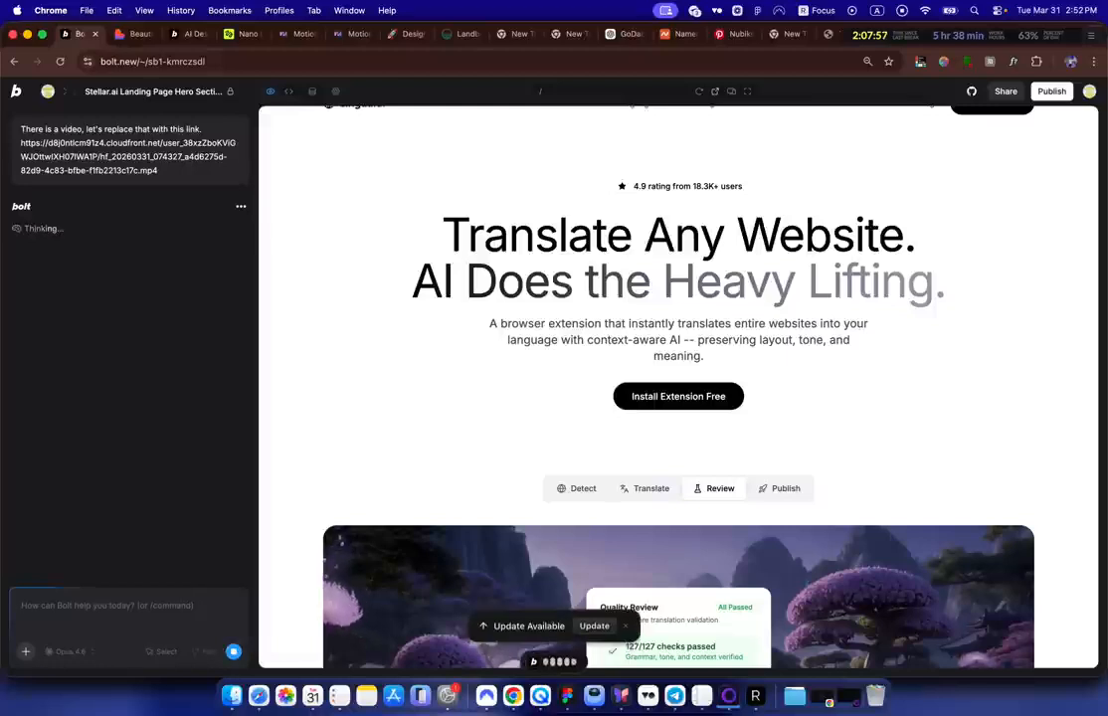
scroll(678, 387, up, 1)
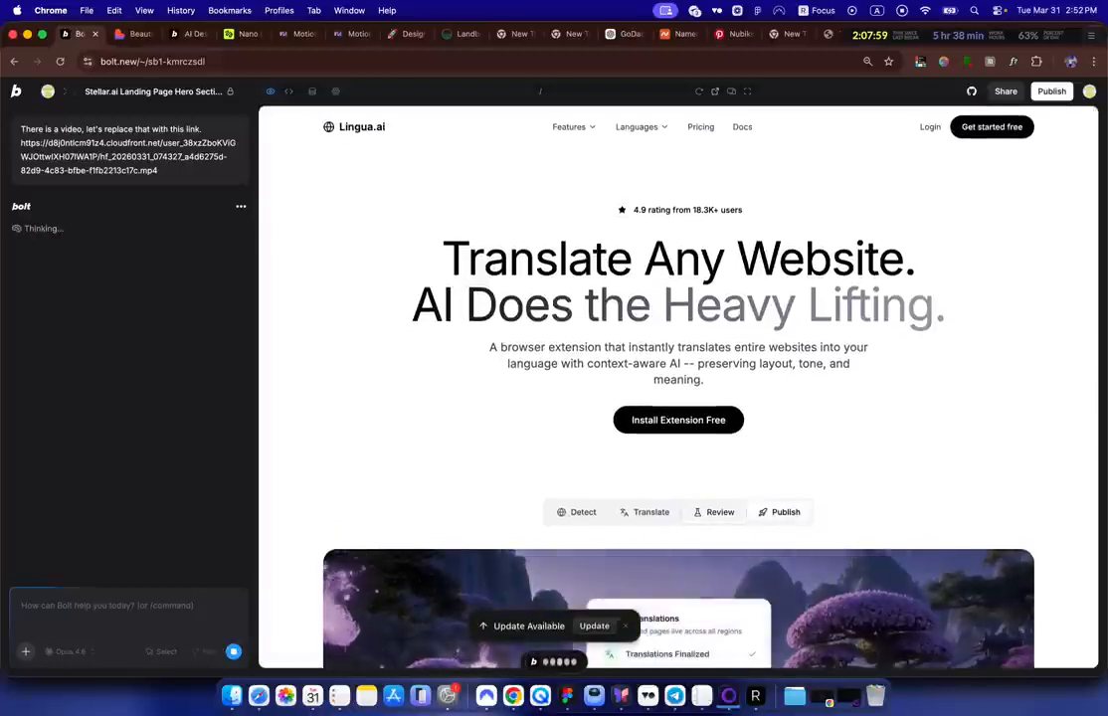
scroll(678, 388, down, 3)
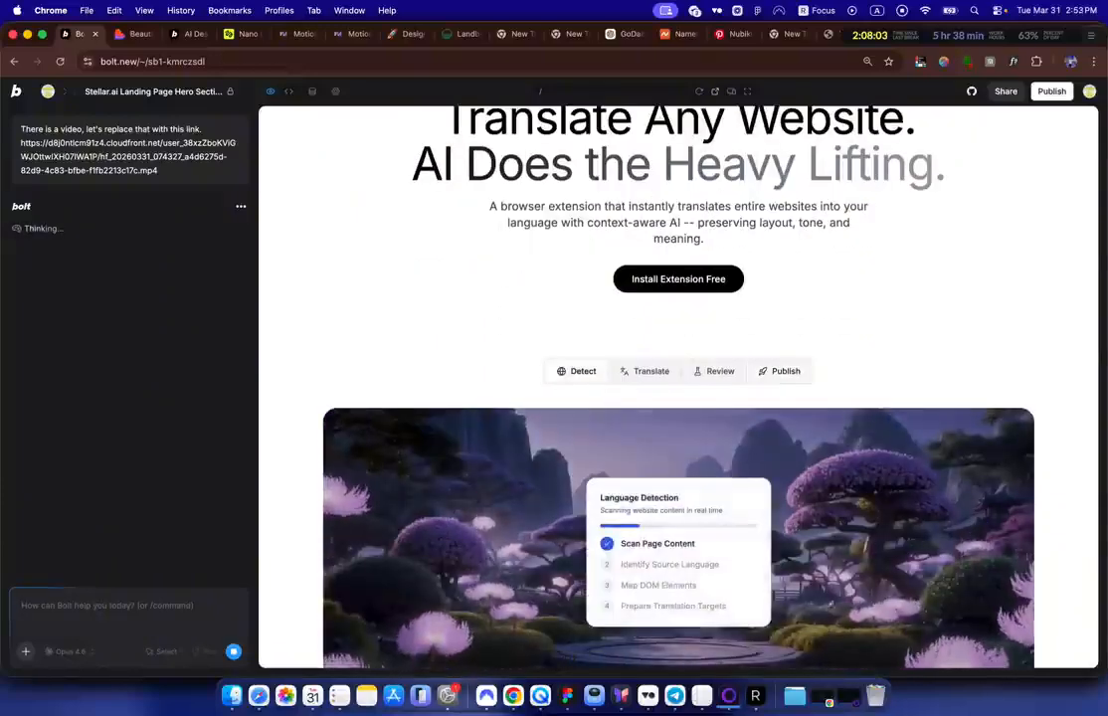
key(super+v)
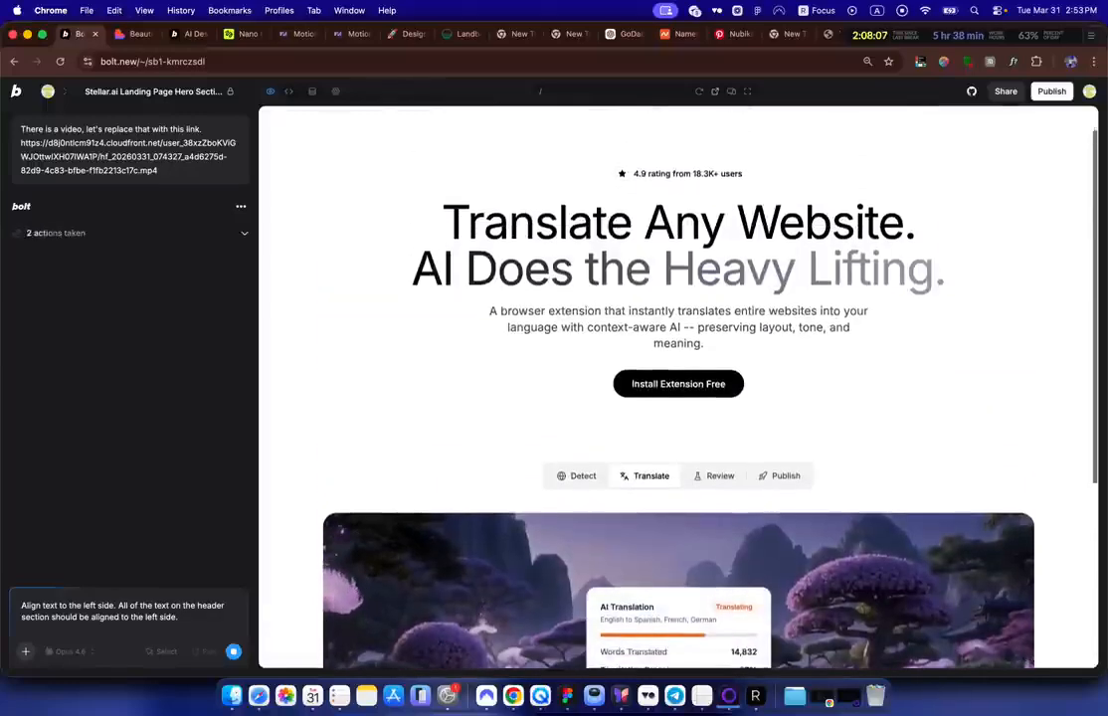
Step: Check the replaced background video and the cards over it in the page preview
scroll(678, 398, down, 5)
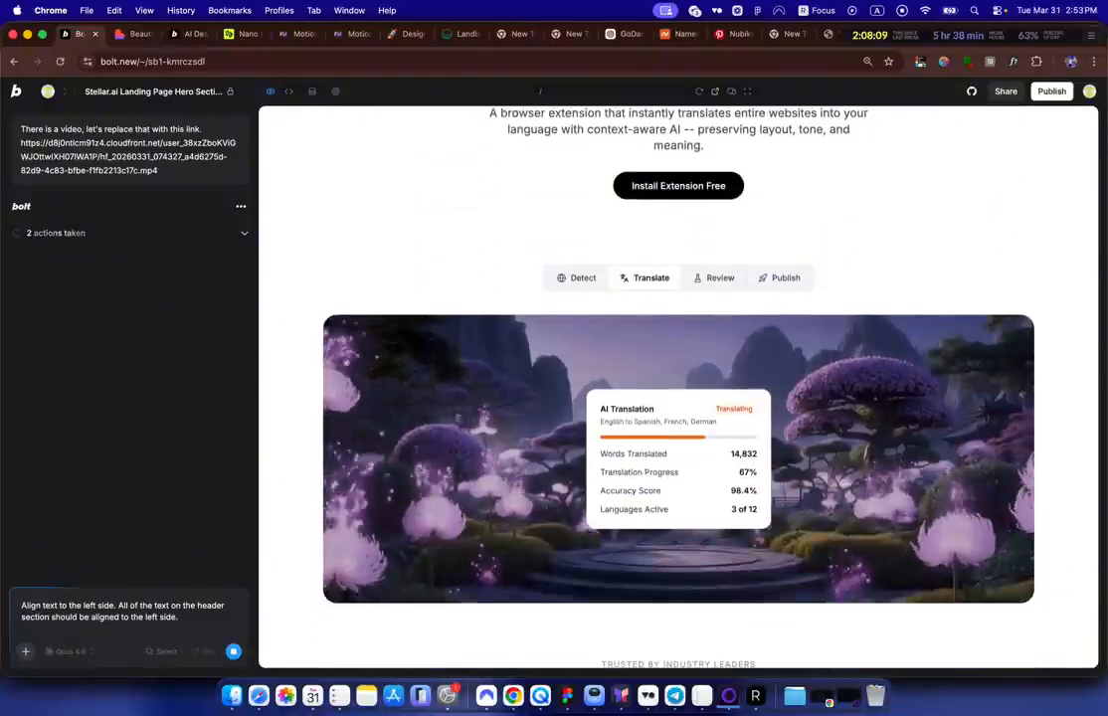
click(567, 693)
scroll(678, 398, down, 4)
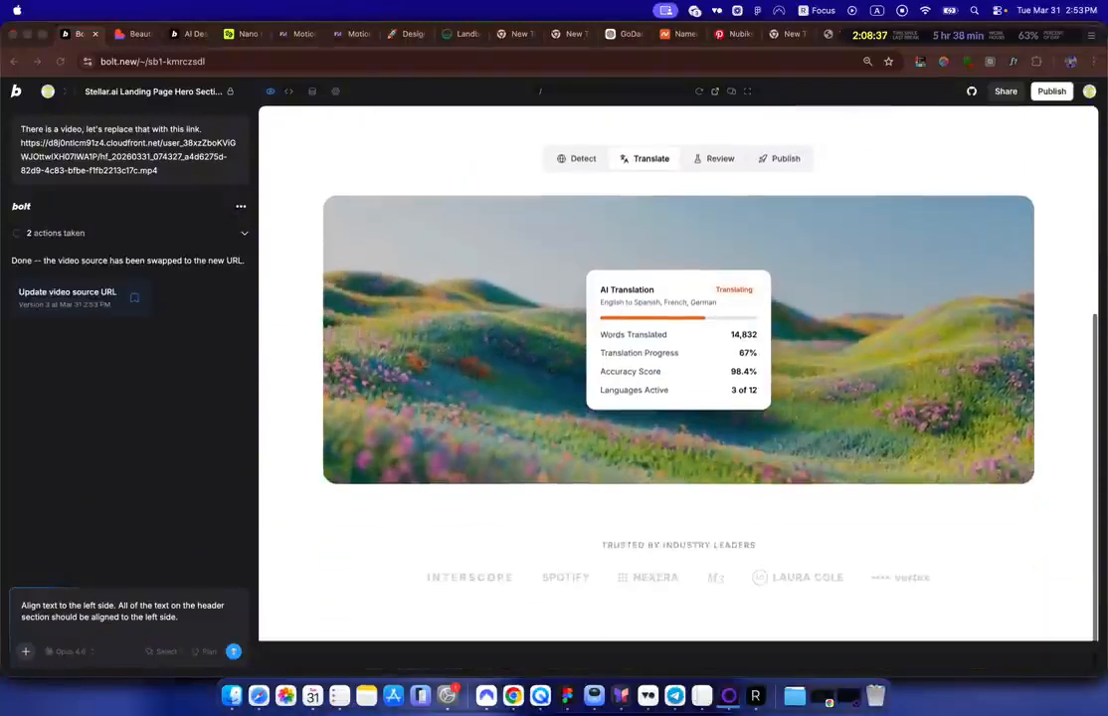
scroll(679, 398, up, 6)
scroll(678, 398, down, 4)
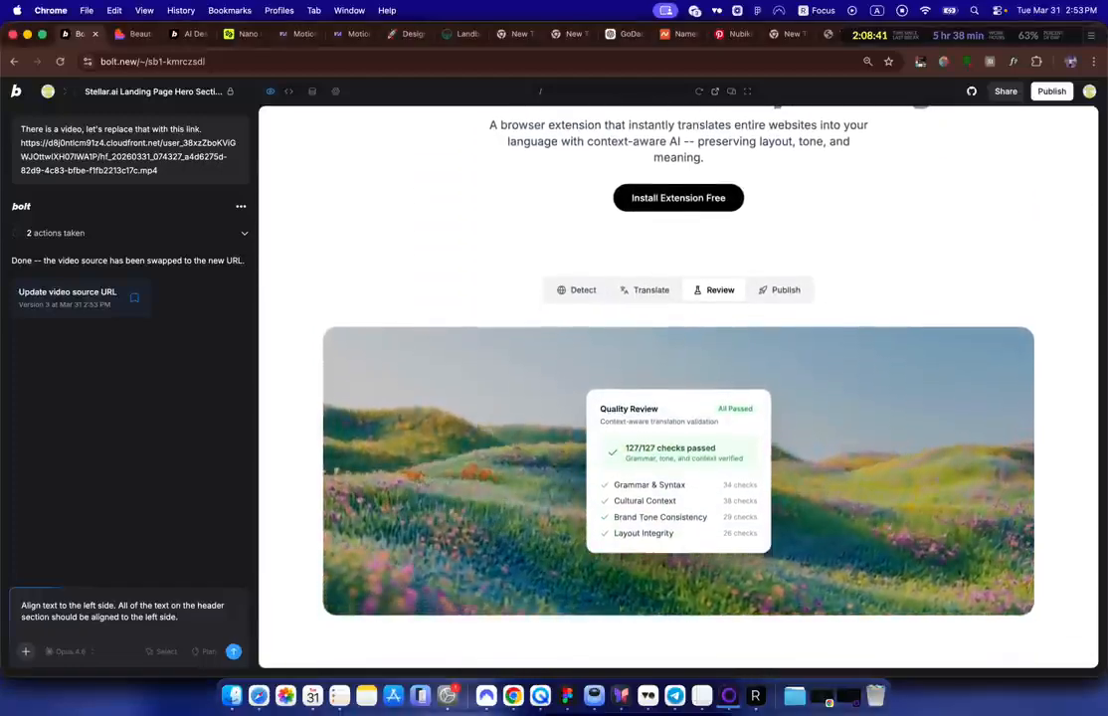
Step: Add "Also remove the black overlay from the video." to the drafted prompt, submit it and review the updated page preview
key(shift+Return)
key(shift+Return)
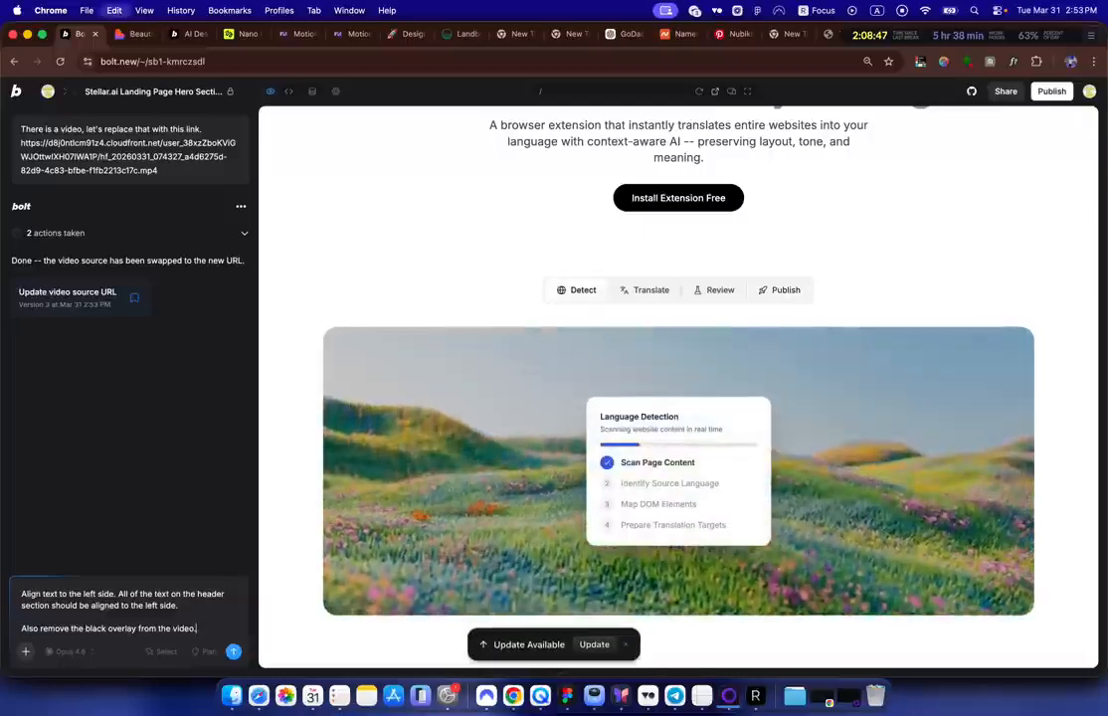
key(Return)
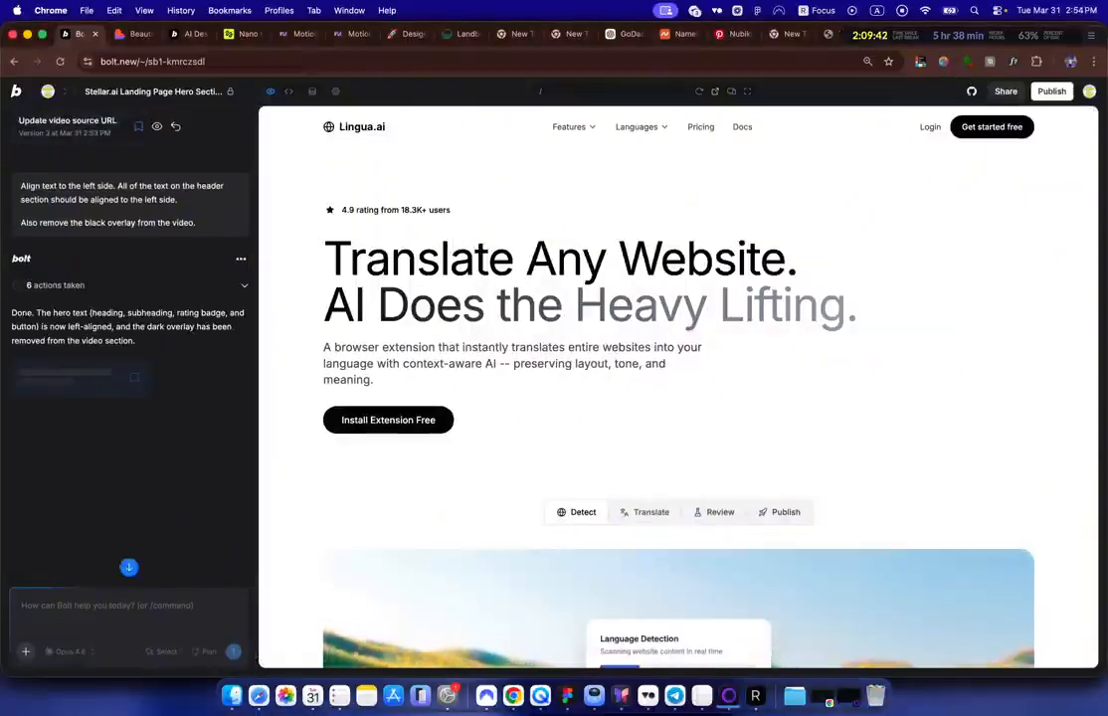
scroll(679, 387, down, 5)
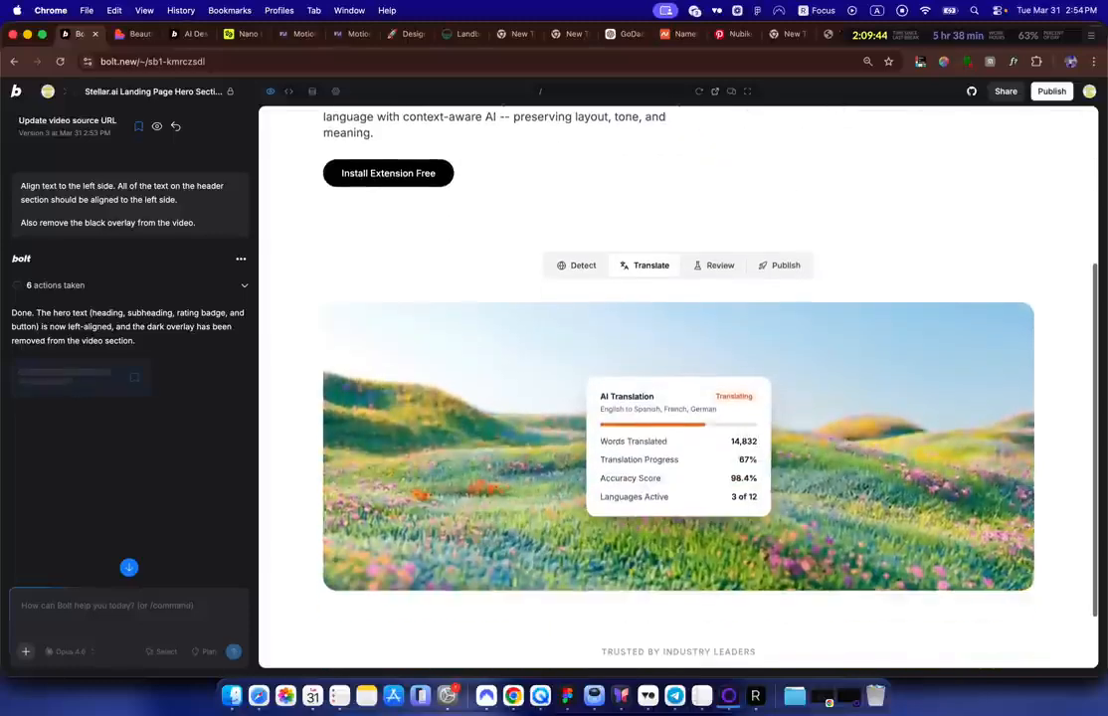
scroll(678, 387, up, 5)
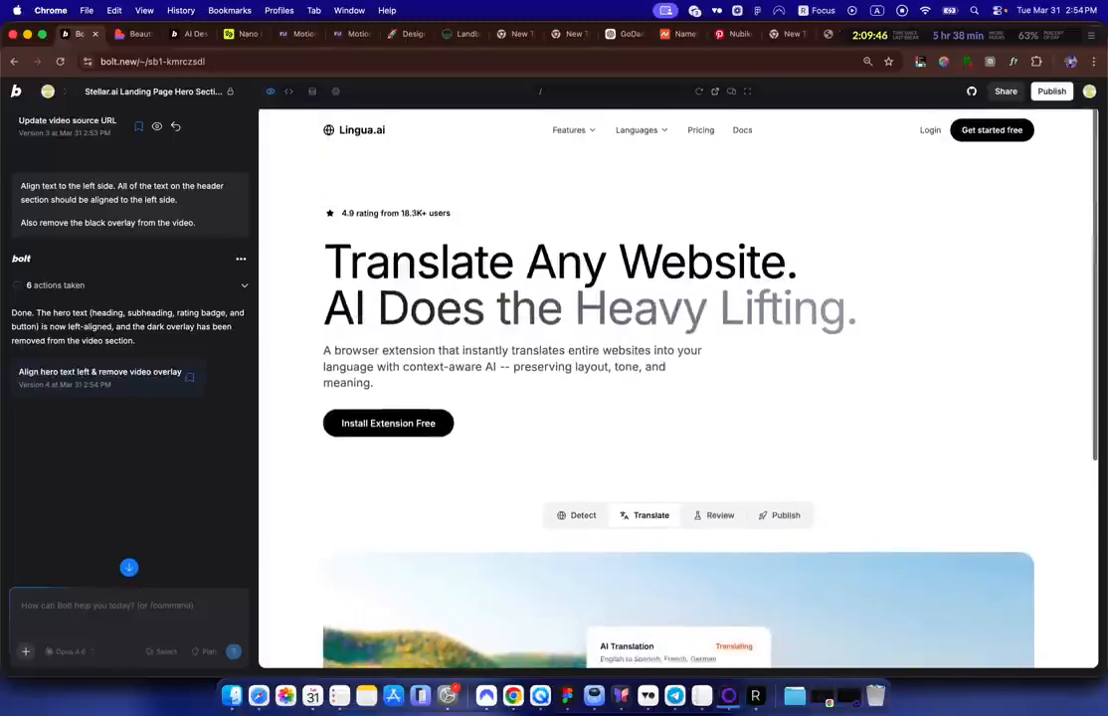
Step: Review the left-aligned hero text and the video section without its overlay in the page preview
scroll(678, 388, down, 2)
scroll(678, 388, down, 5)
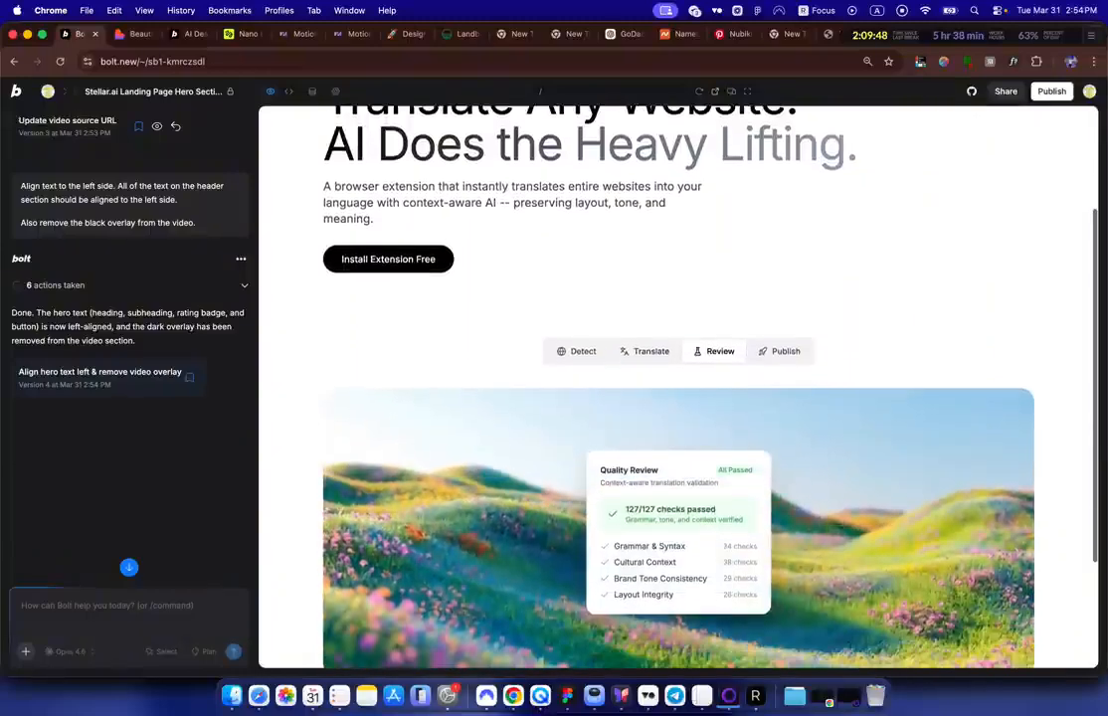
scroll(679, 388, up, 5)
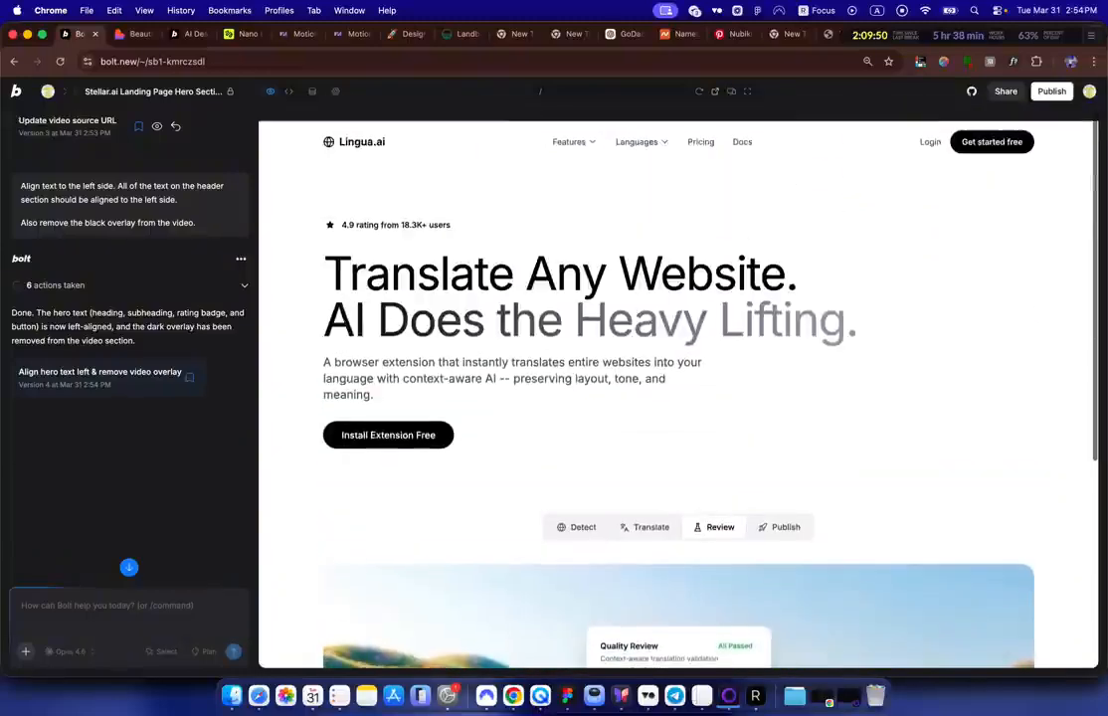
scroll(678, 388, down, 1)
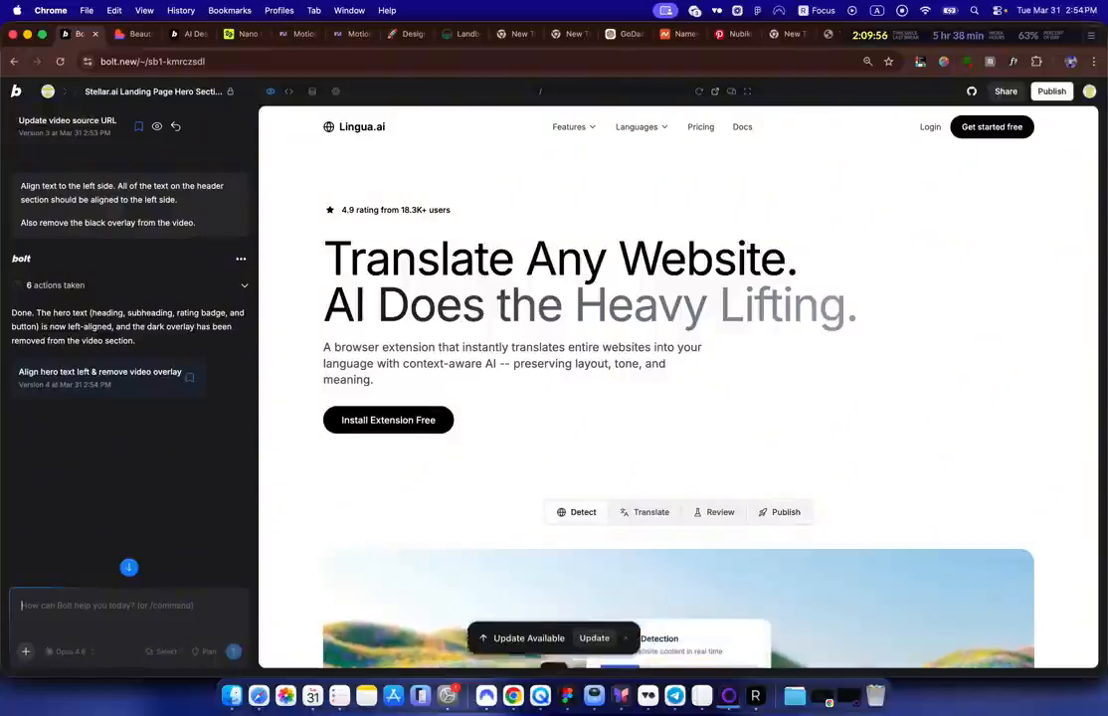
Step: Switch to the motionsites.ai gallery and browse its hero section and landing page templates
click(353, 34)
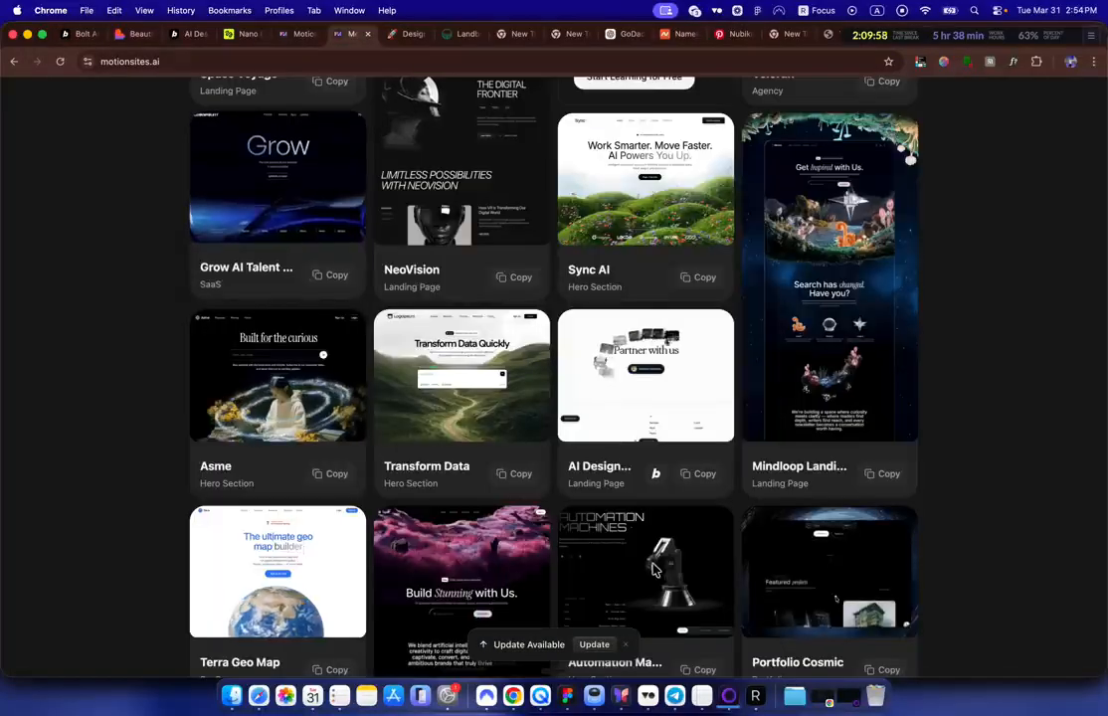
scroll(622, 339, down, 5)
scroll(621, 339, down, 10)
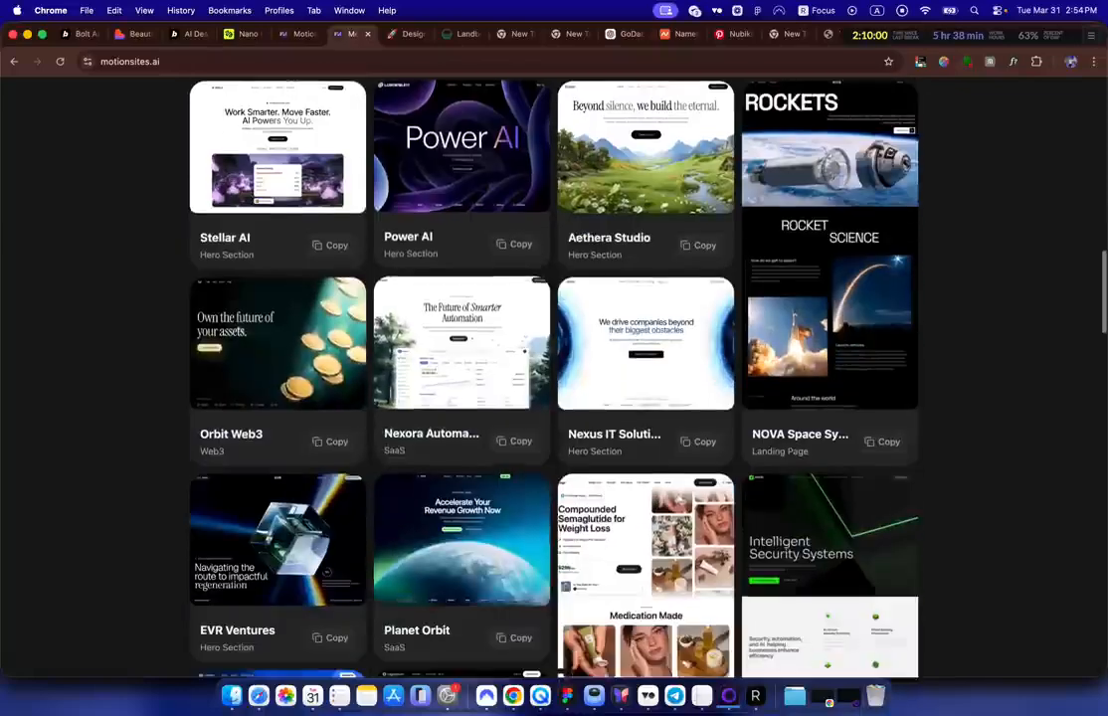
scroll(622, 339, down, 3)
scroll(622, 339, down, 4)
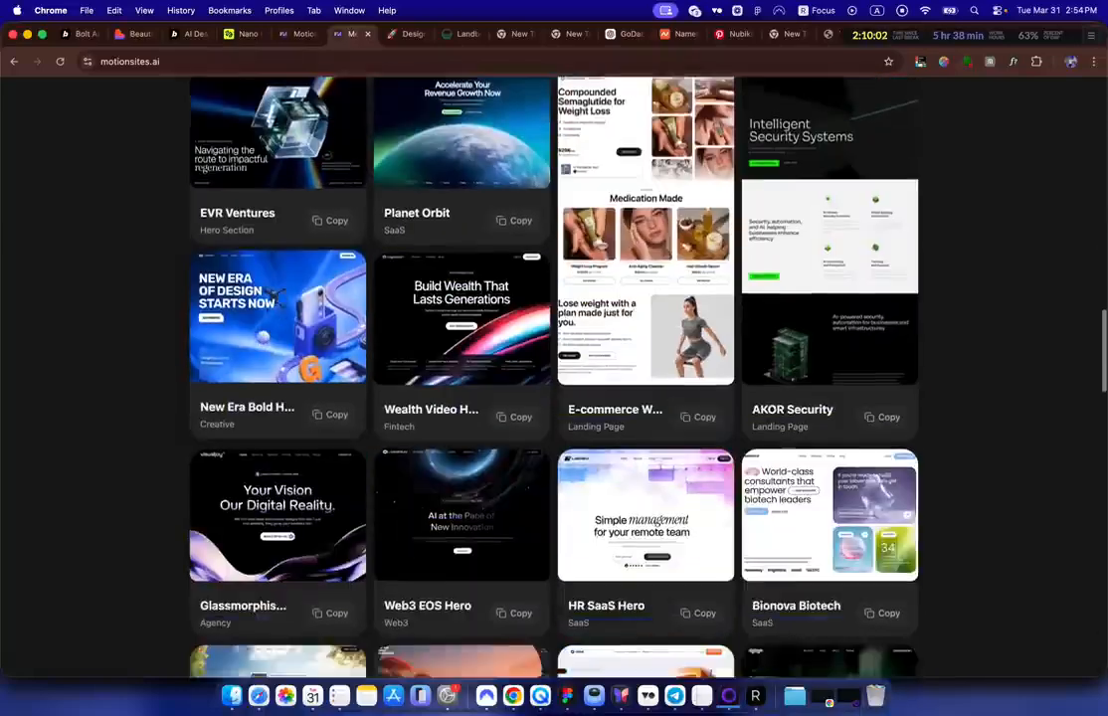
scroll(621, 339, down, 4)
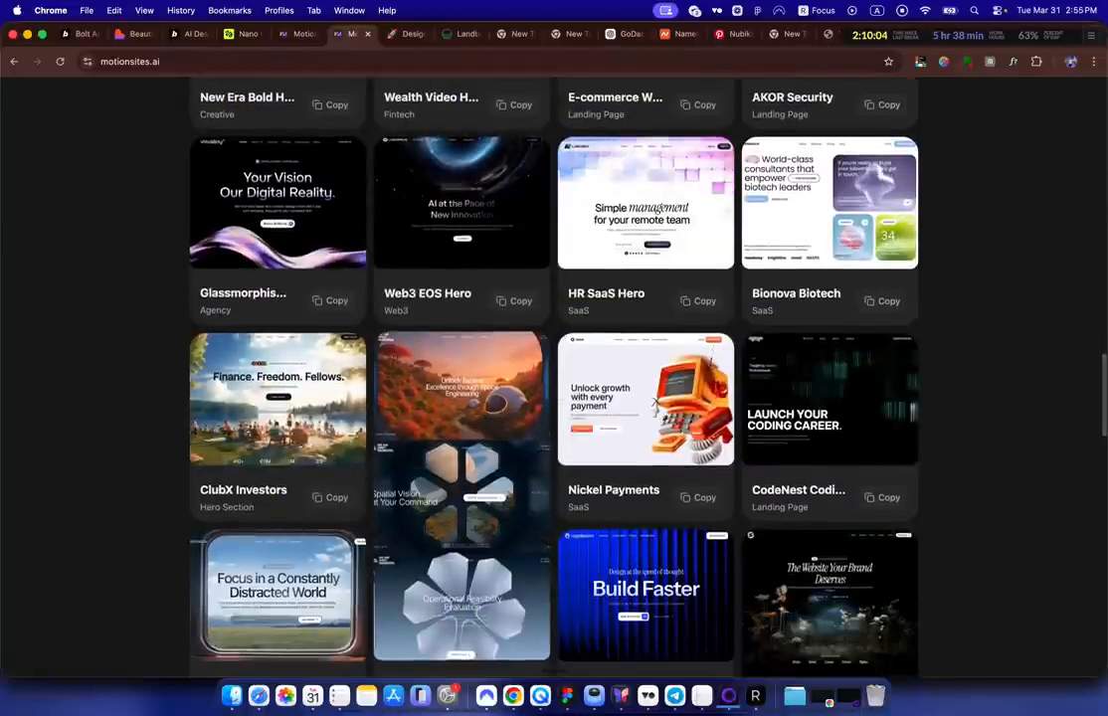
Step: Return to the Lingua.ai project and send Bolt the prompt "Turn this website into the dark mode."
click(188, 34)
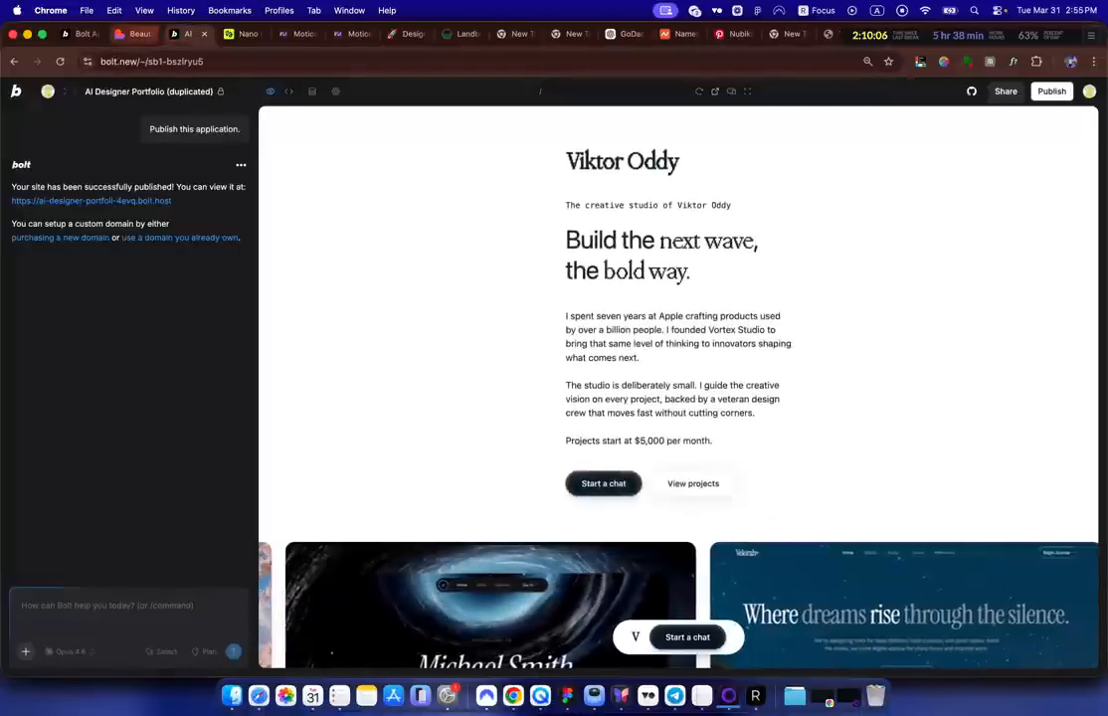
click(78, 34)
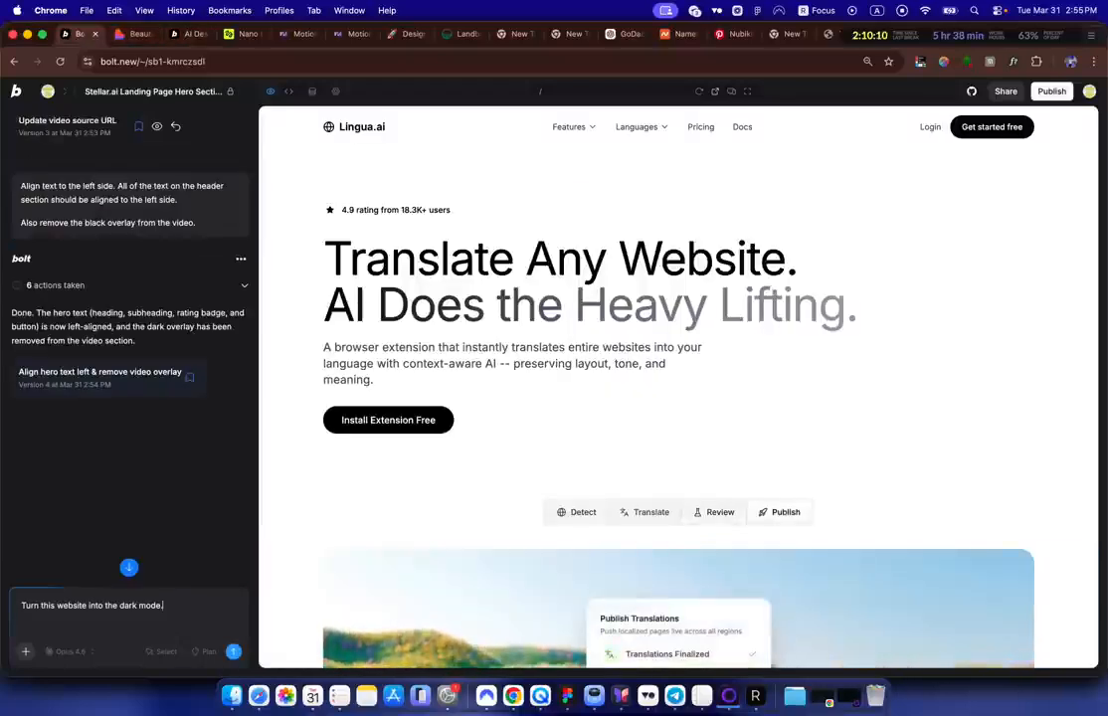
key(Return)
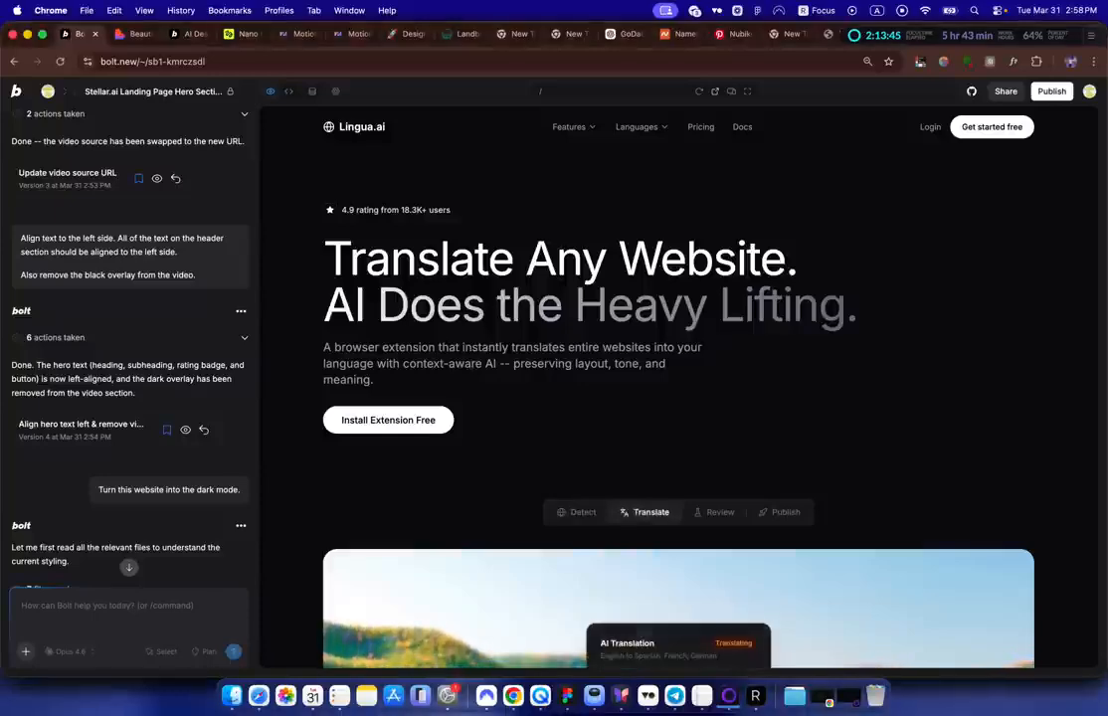
Step: Review the dark-mode hero and video section in the page preview, with the browser zoom at 80%
scroll(657, 348, down, 4)
scroll(657, 348, up, 4)
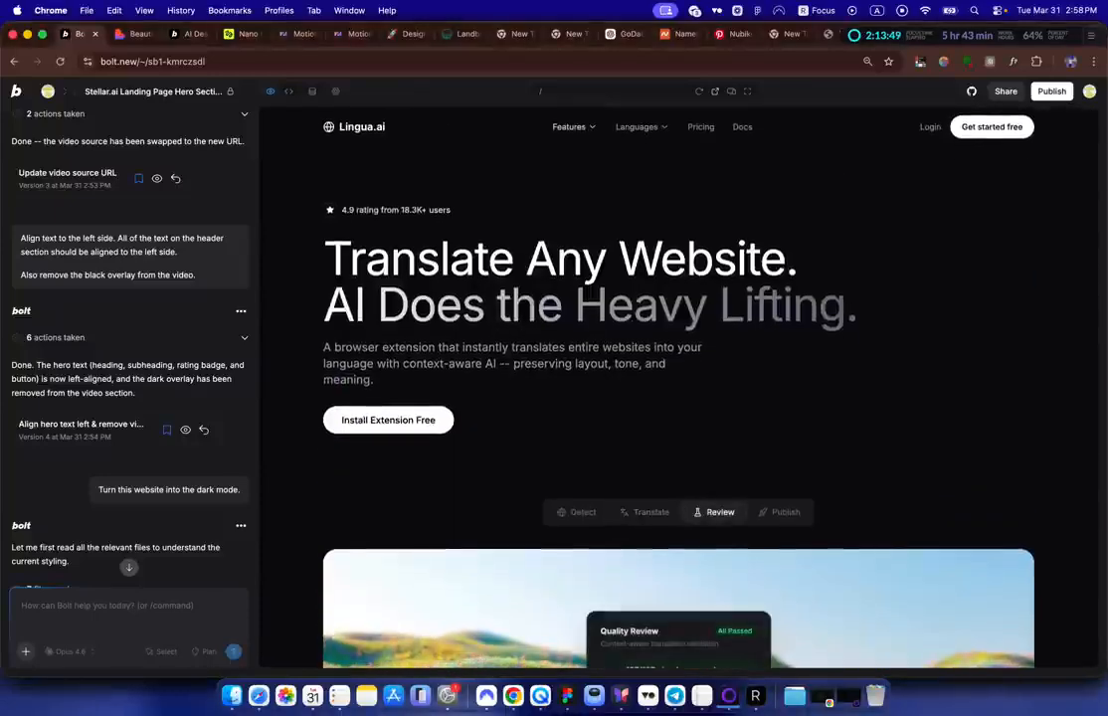
scroll(657, 388, down, 5)
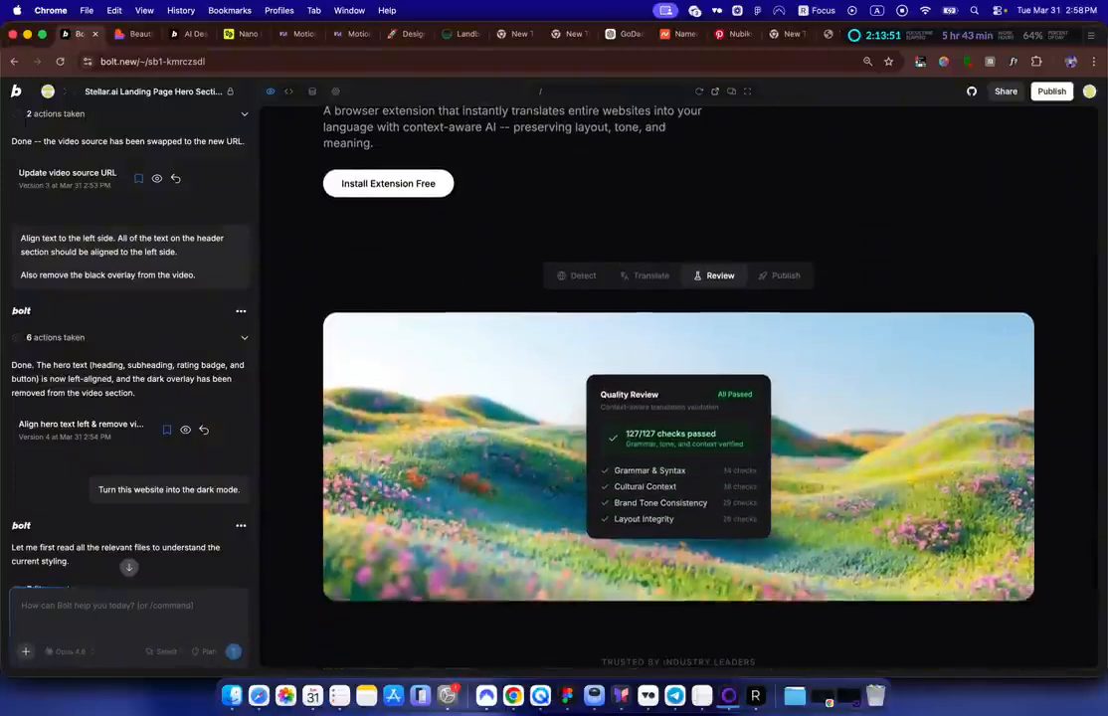
scroll(657, 388, up, 5)
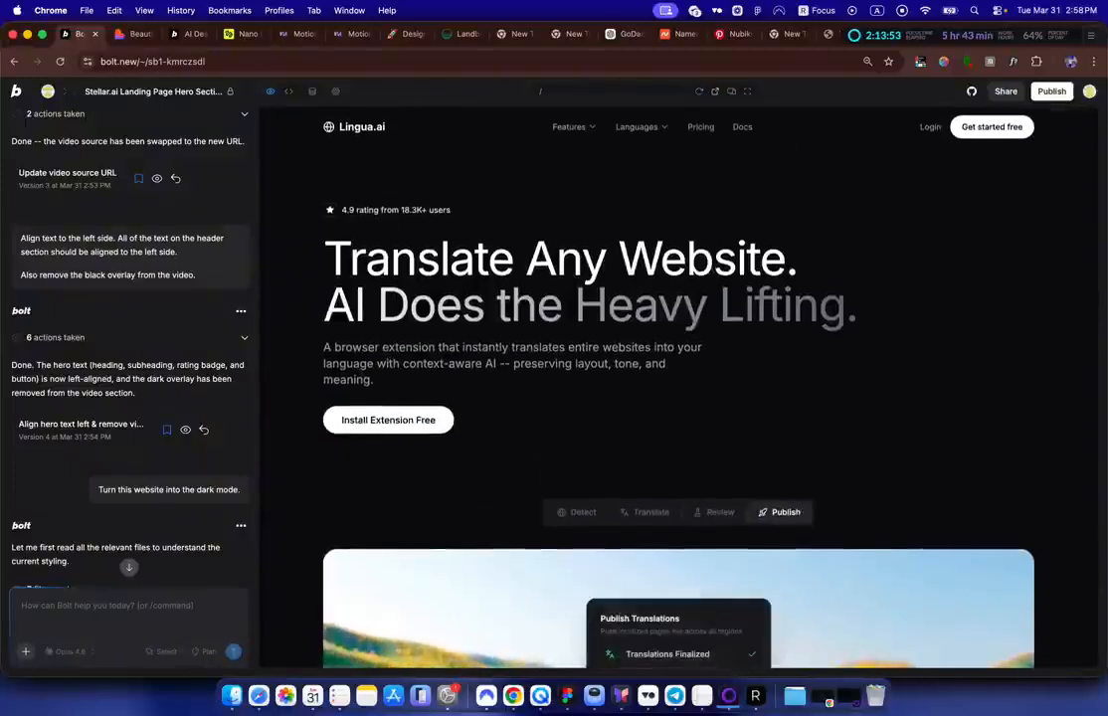
key(super+minus)
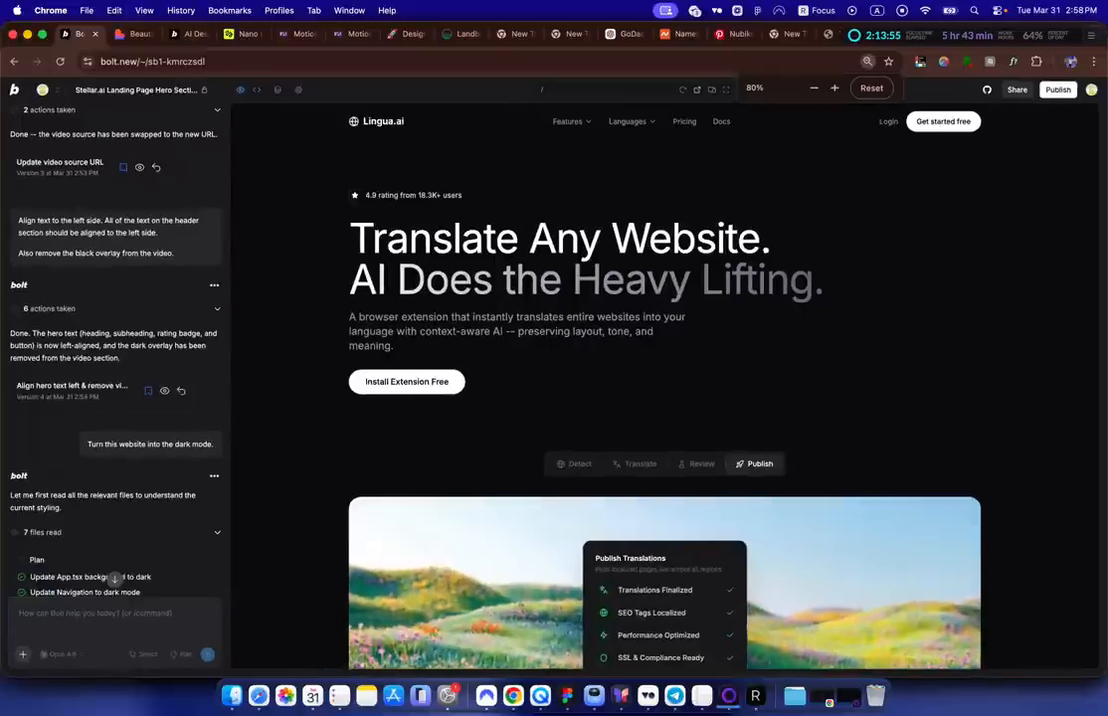
Step: Narrow the browser window, close the extra Finder video folder and leave the Documents folder showing beside the browser
drag(1105, 397, 955, 398)
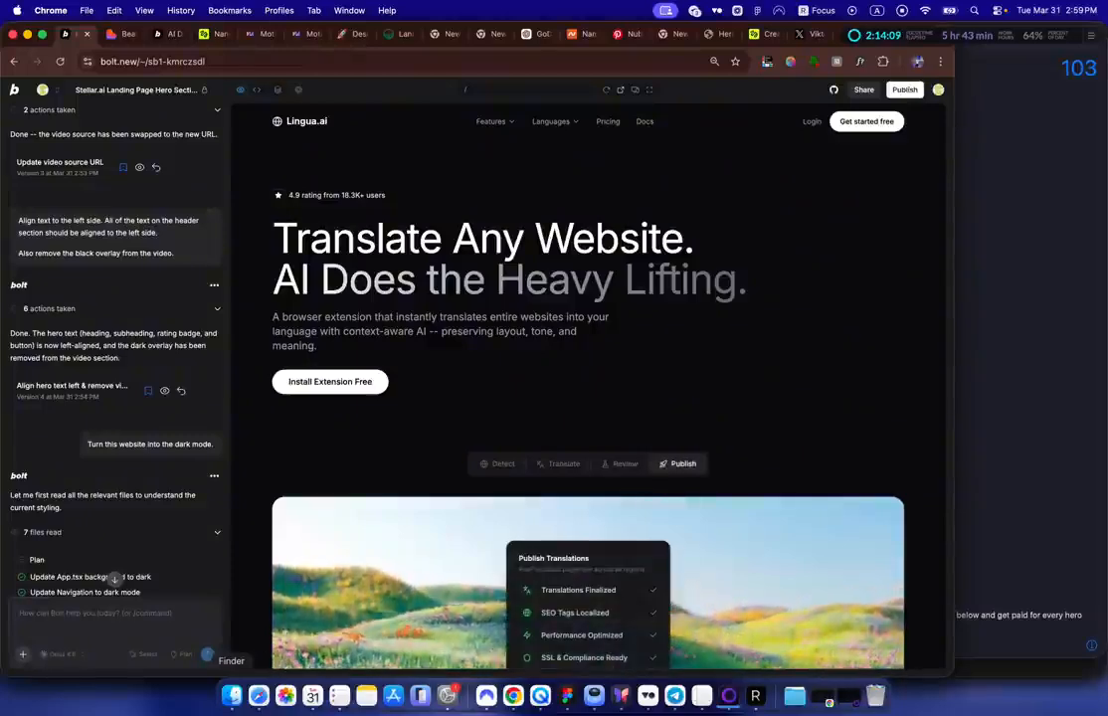
click(232, 695)
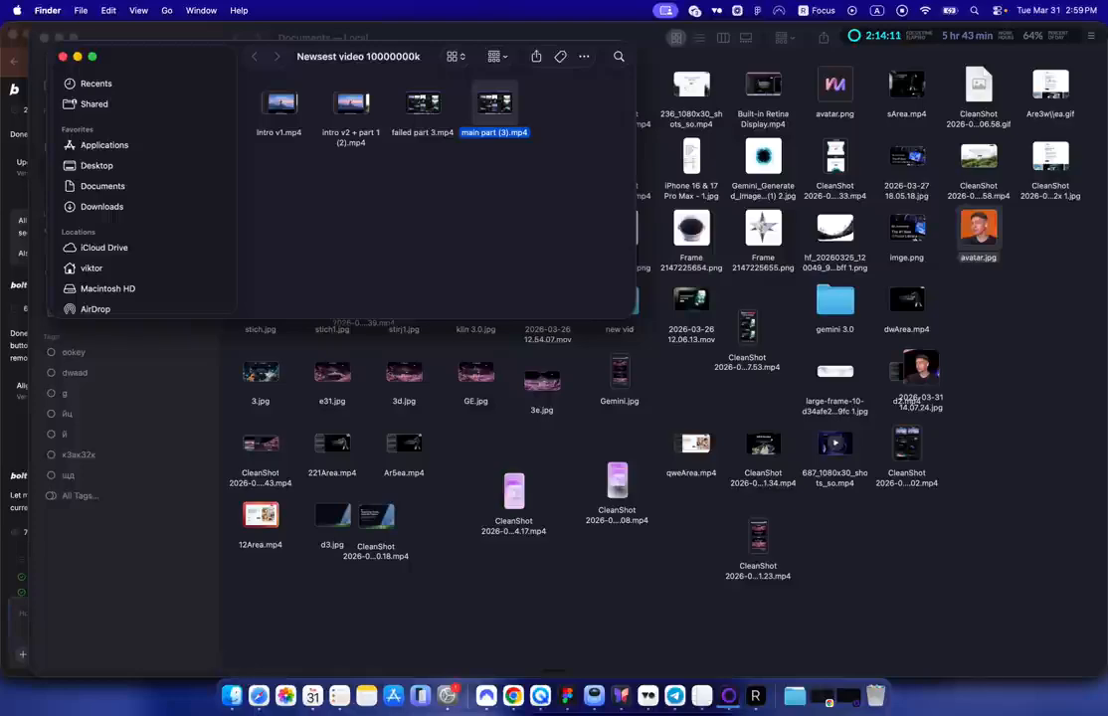
key(super+w)
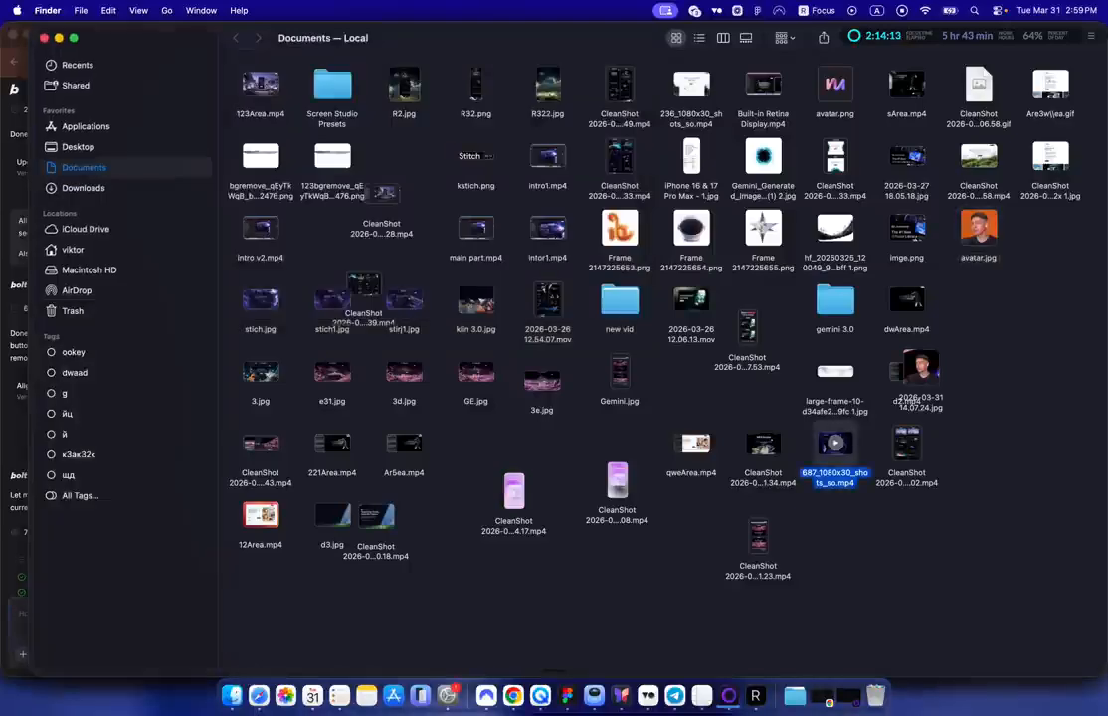
key(super+h)
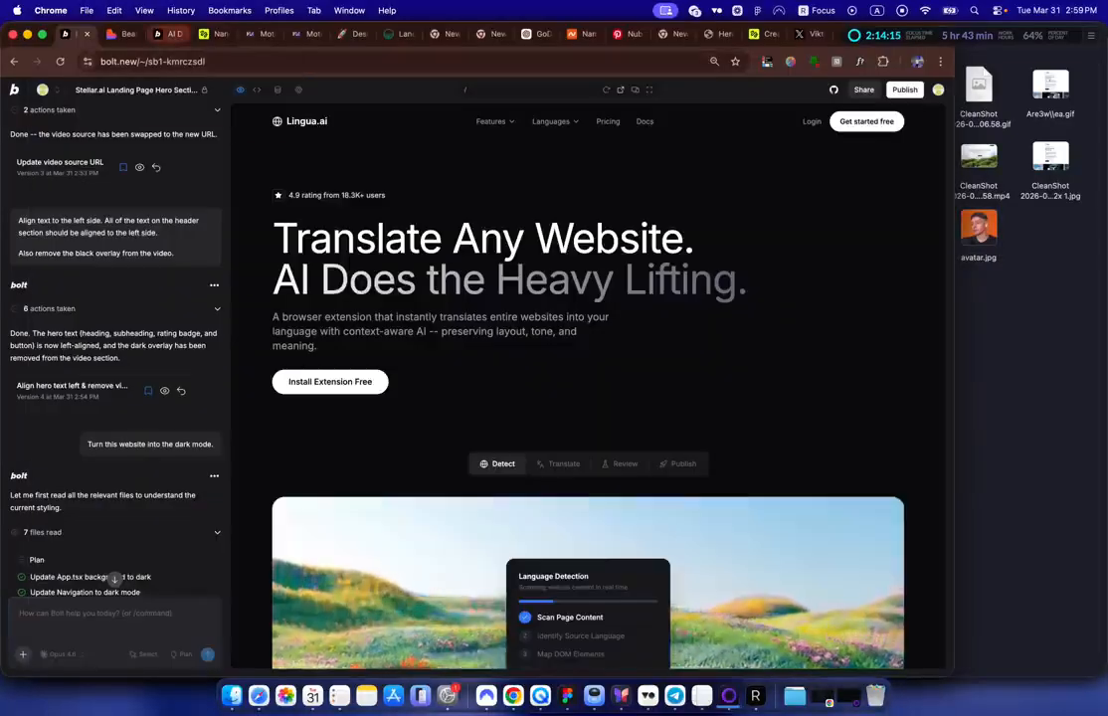
Step: Open mux.com in place of the Higgsfield image page
click(171, 34)
click(206, 35)
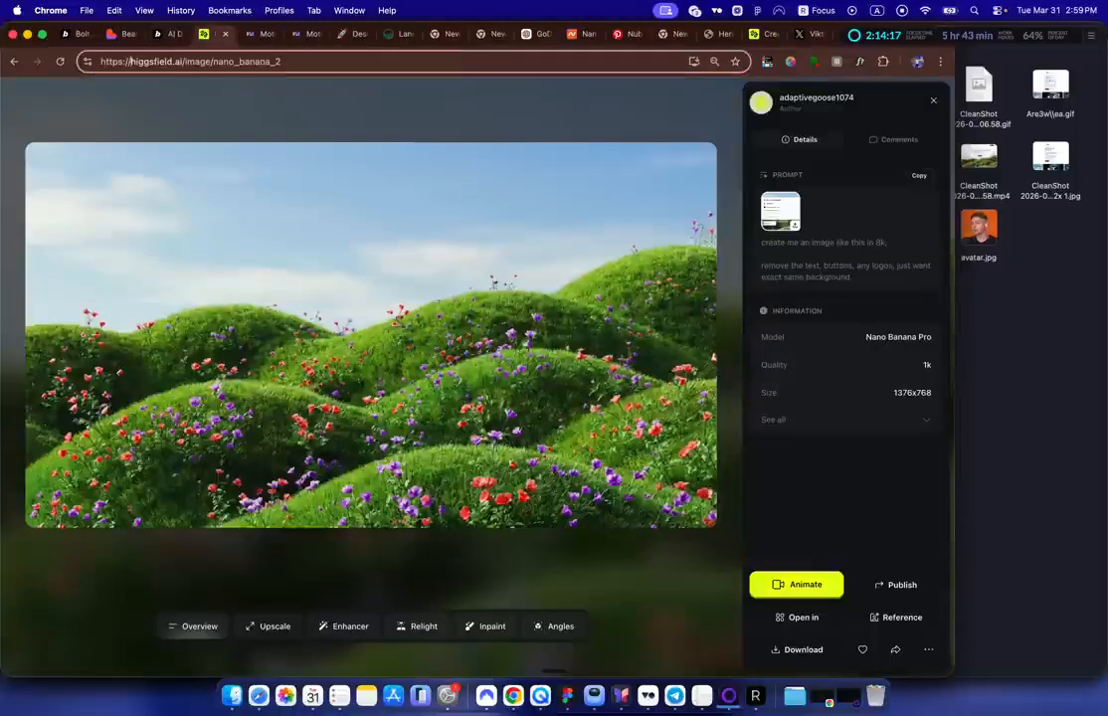
text(mux)
key(Return)
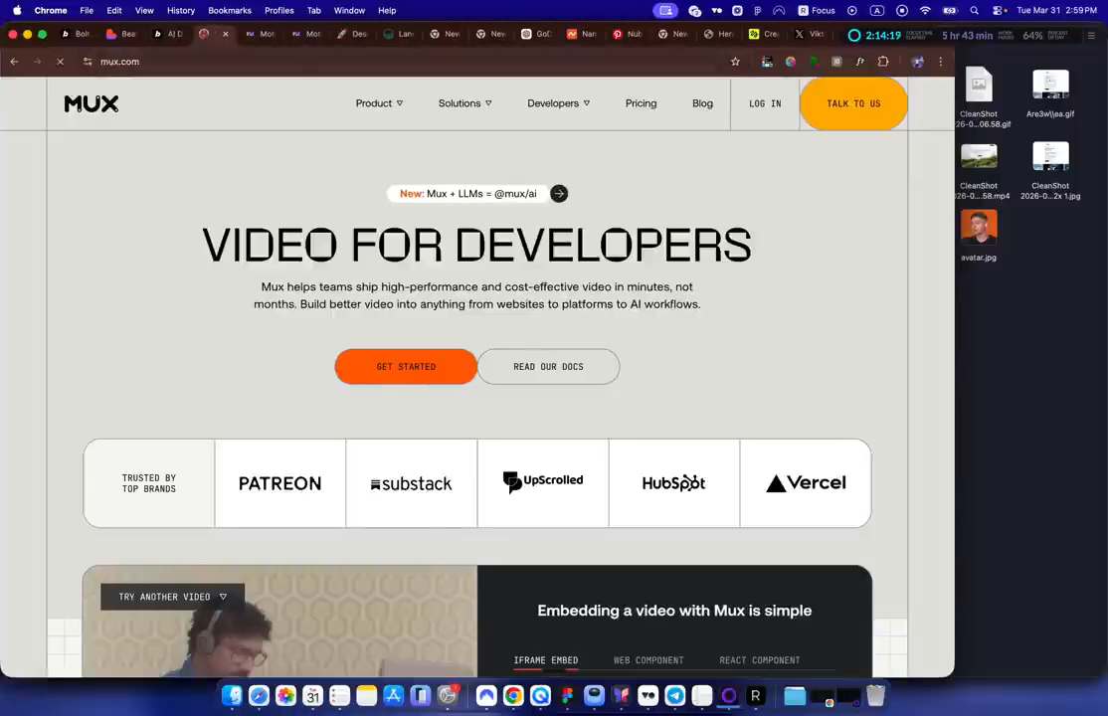
Step: Review the intro and project showcase of the AI Designer Portfolio site in its Bolt preview
click(169, 35)
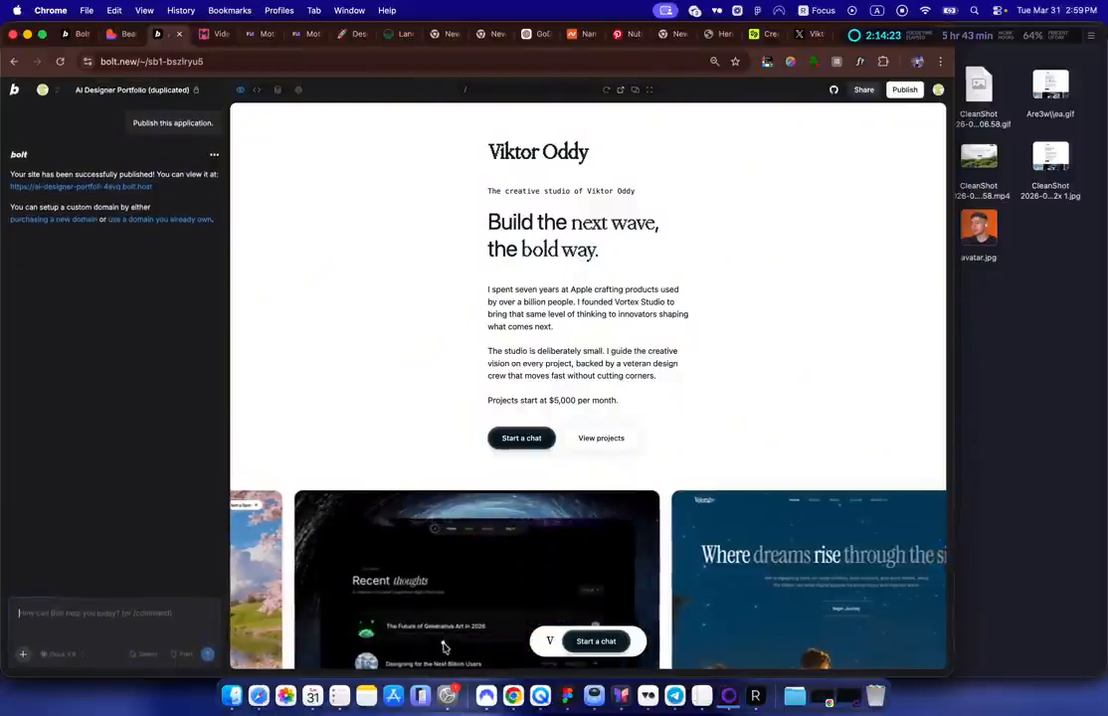
scroll(441, 580, down, 1)
scroll(440, 580, down, 4)
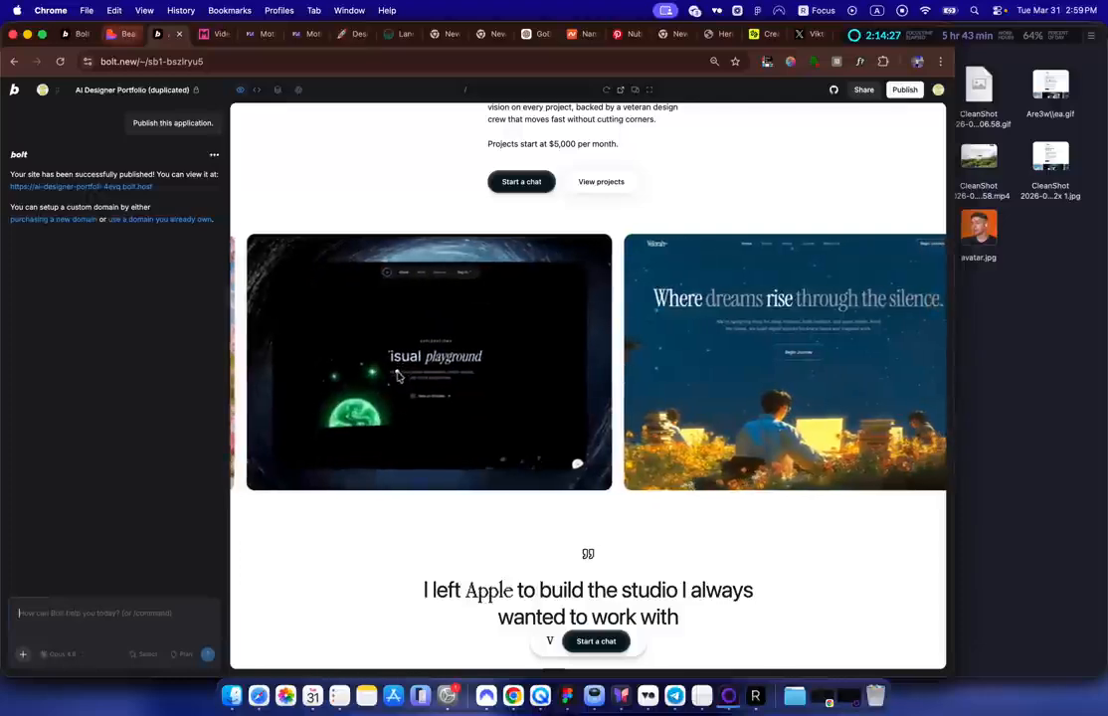
Step: Draft an X post reading "Claude + Nano Banana" with the video 687_1080x30_shots_so.mp4 attached, and discard the draft
key(super+9)
key(n)
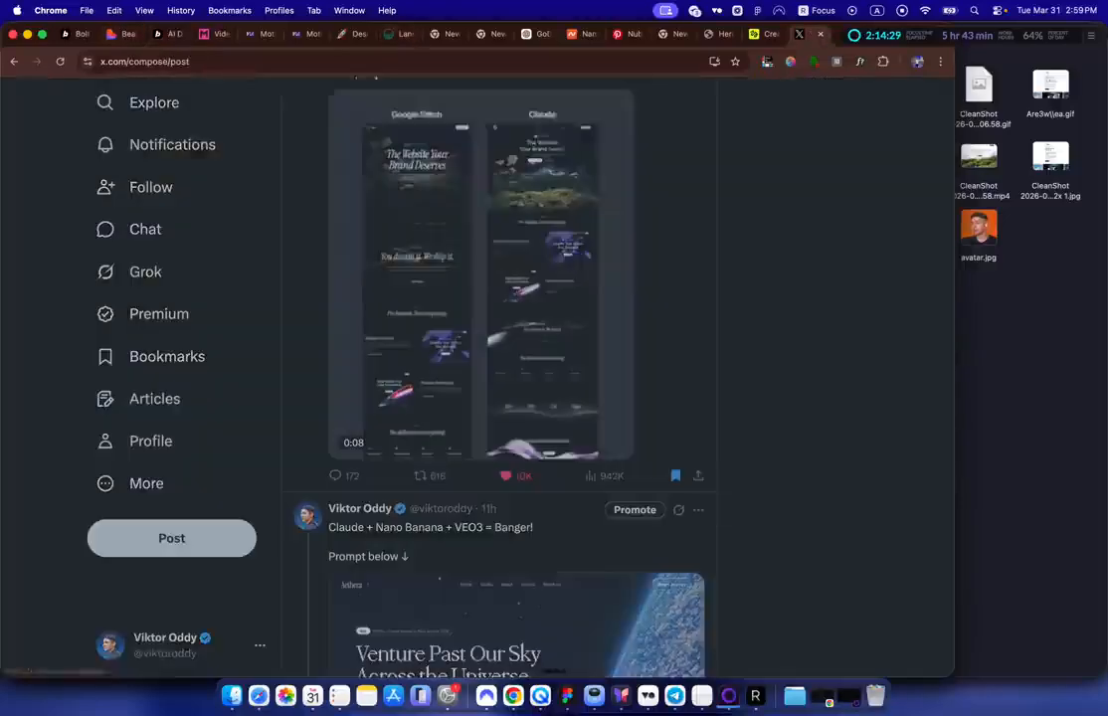
key(super+Tab)
key(super+Tab)
drag(833, 447, 418, 177)
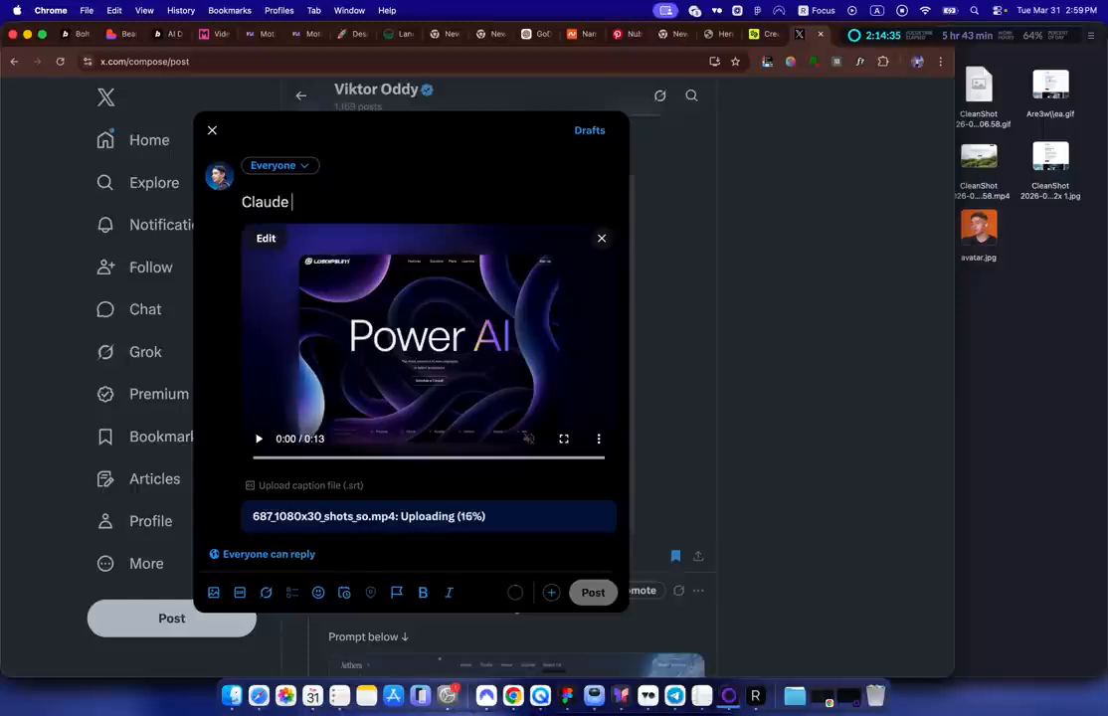
key(super+1)
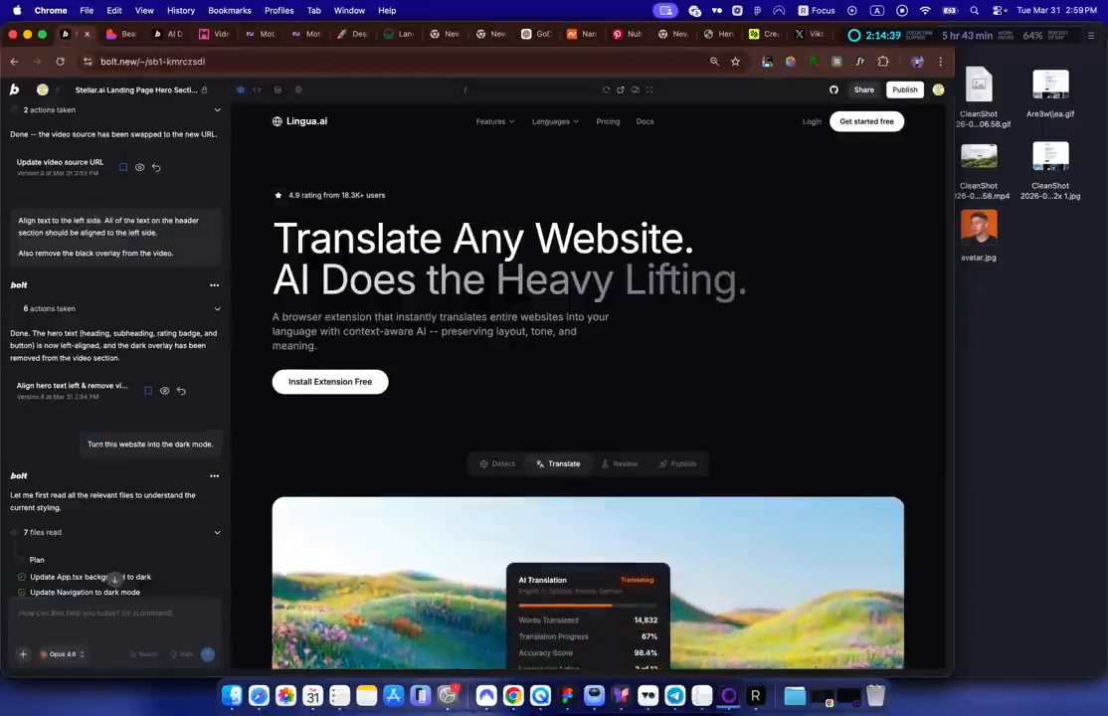
click(802, 34)
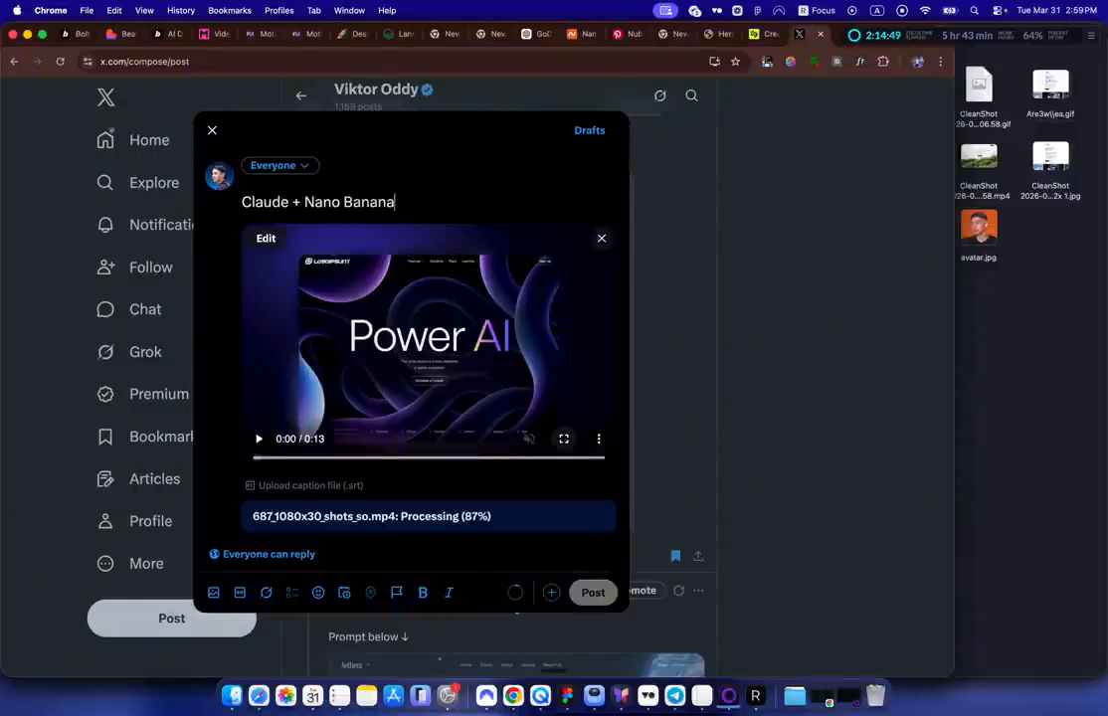
key(Escape)
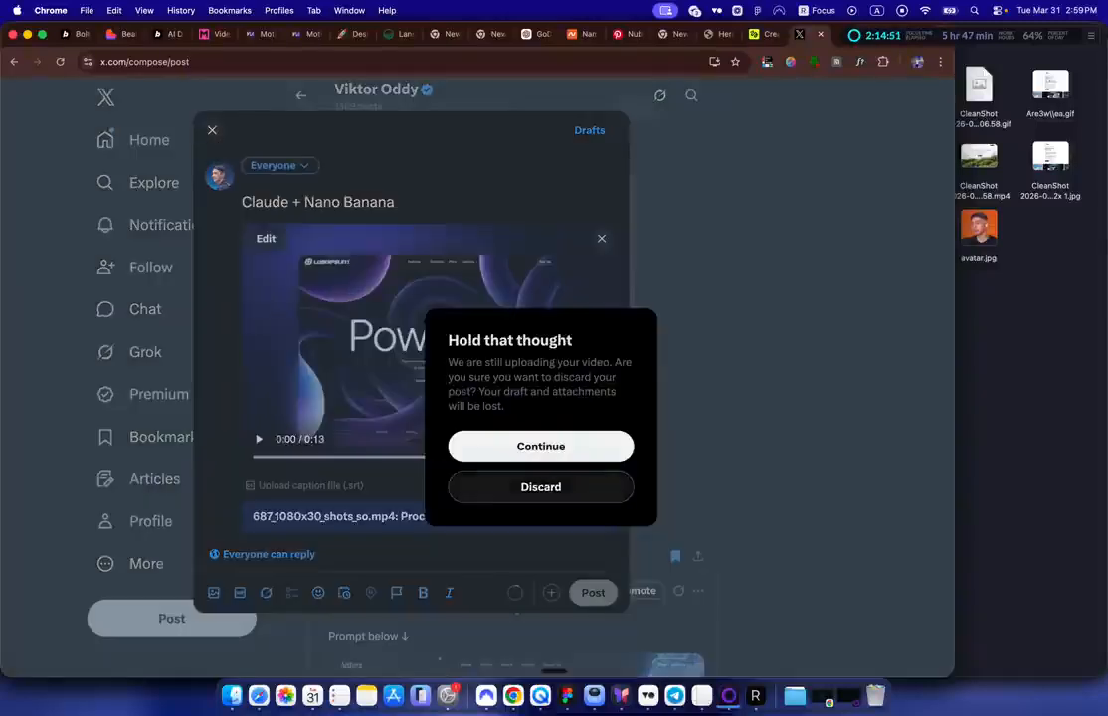
click(541, 487)
Step: Open the pinned "Google Stitch vs Claude" post on X and draft the reply "Book a call here"
scroll(541, 487, down, 3)
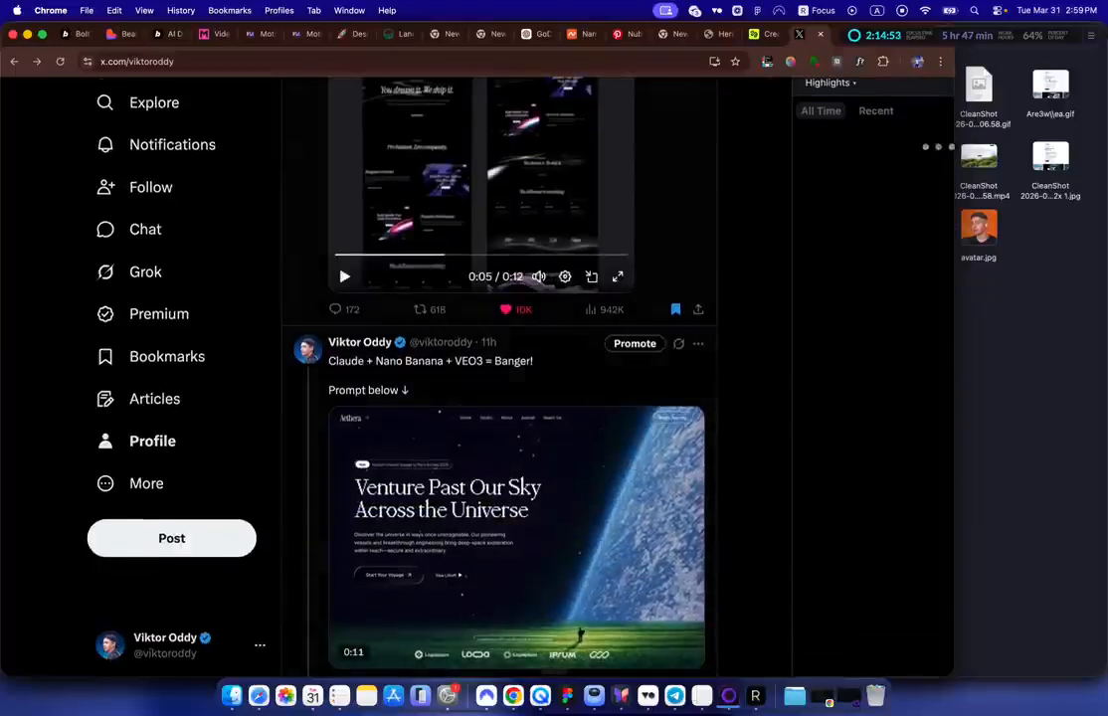
click(668, 219)
scroll(668, 219, down, 3)
click(398, 496)
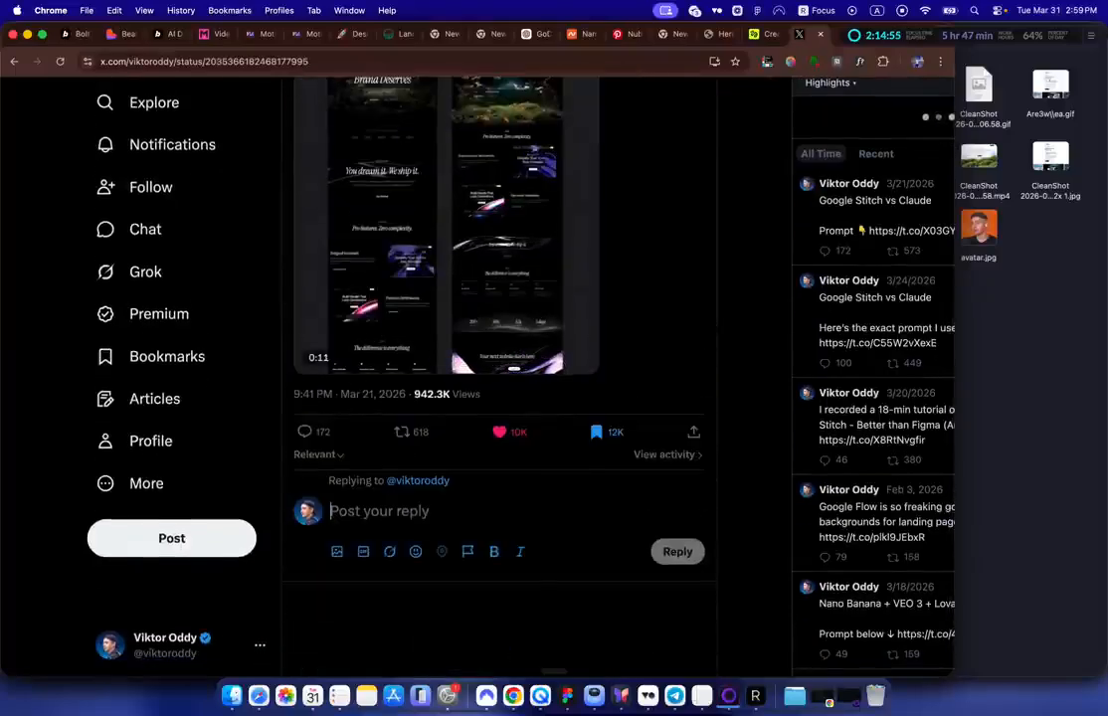
text(Book a caal)
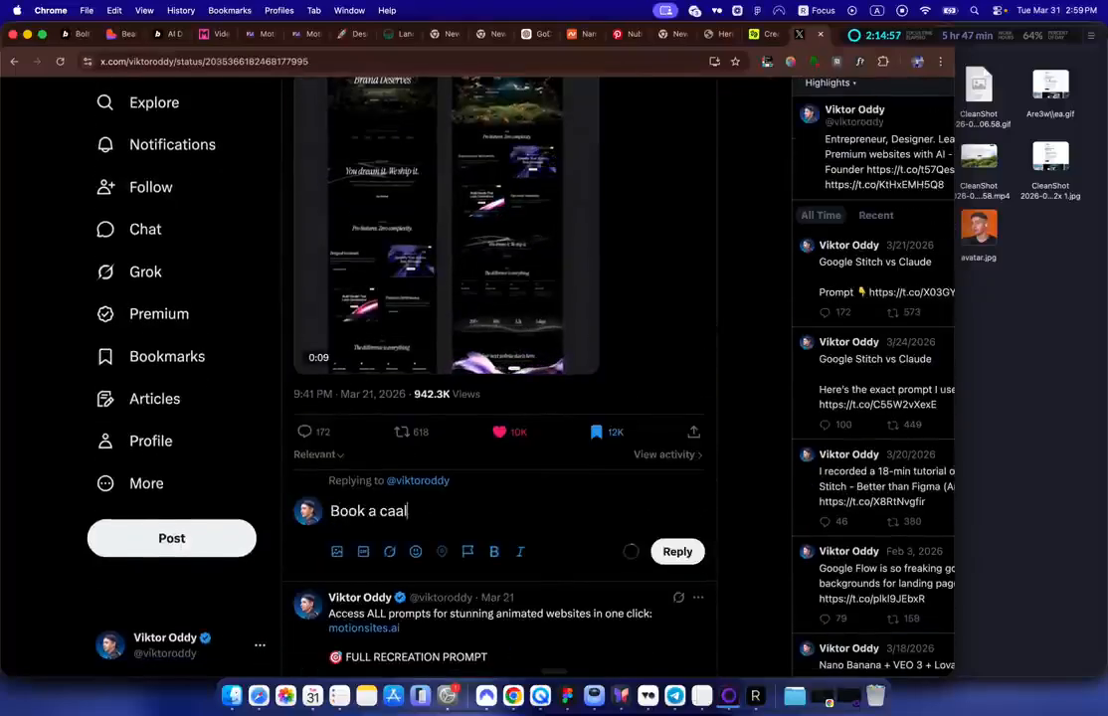
key(BackSpace)
key(BackSpace)
key(BackSpace)
text(l here)
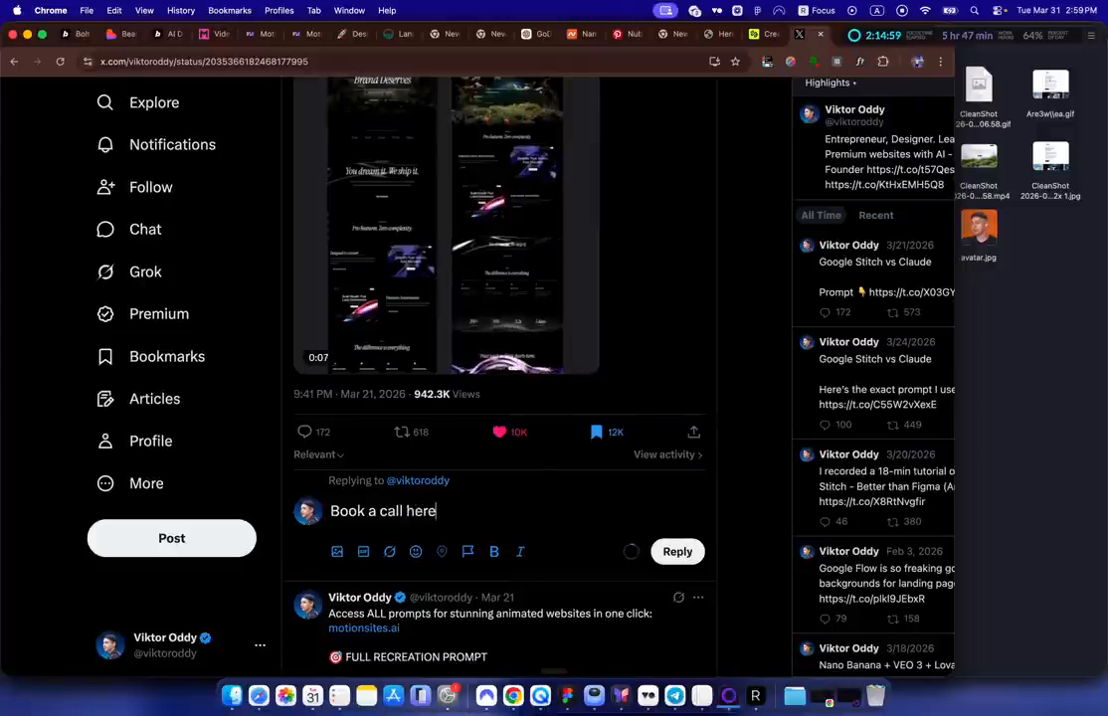
text(l here)
key(Return)
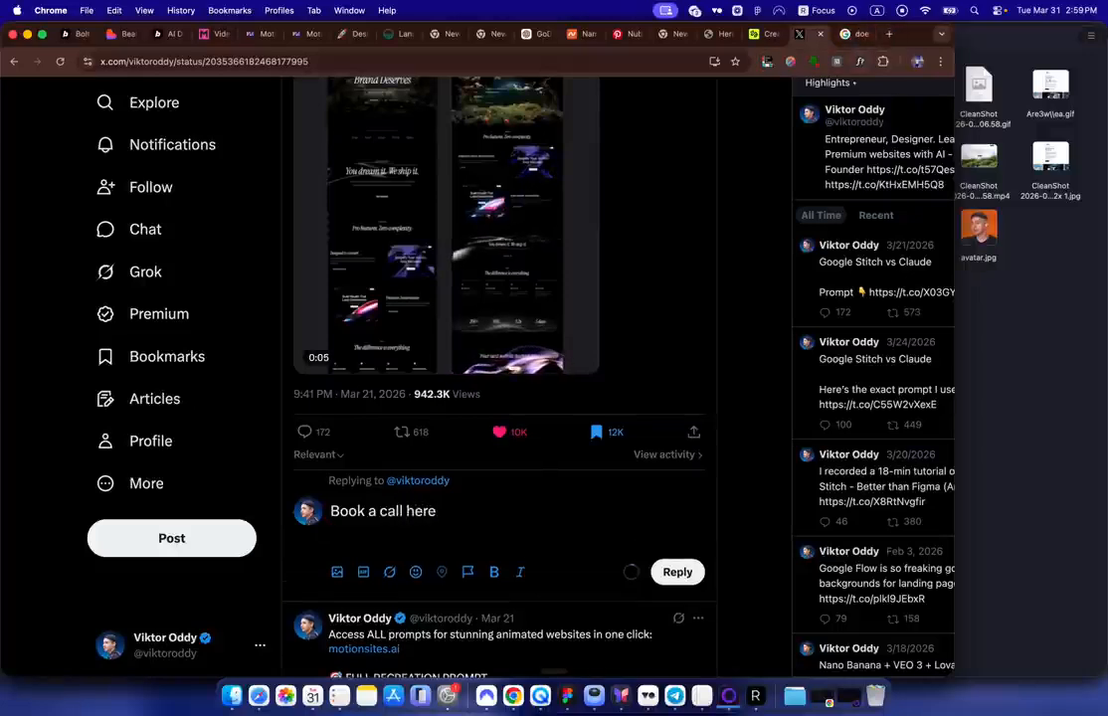
Step: Go back from the post to the X profile and view its bio and pinned post
scroll(454, 330, up, 2)
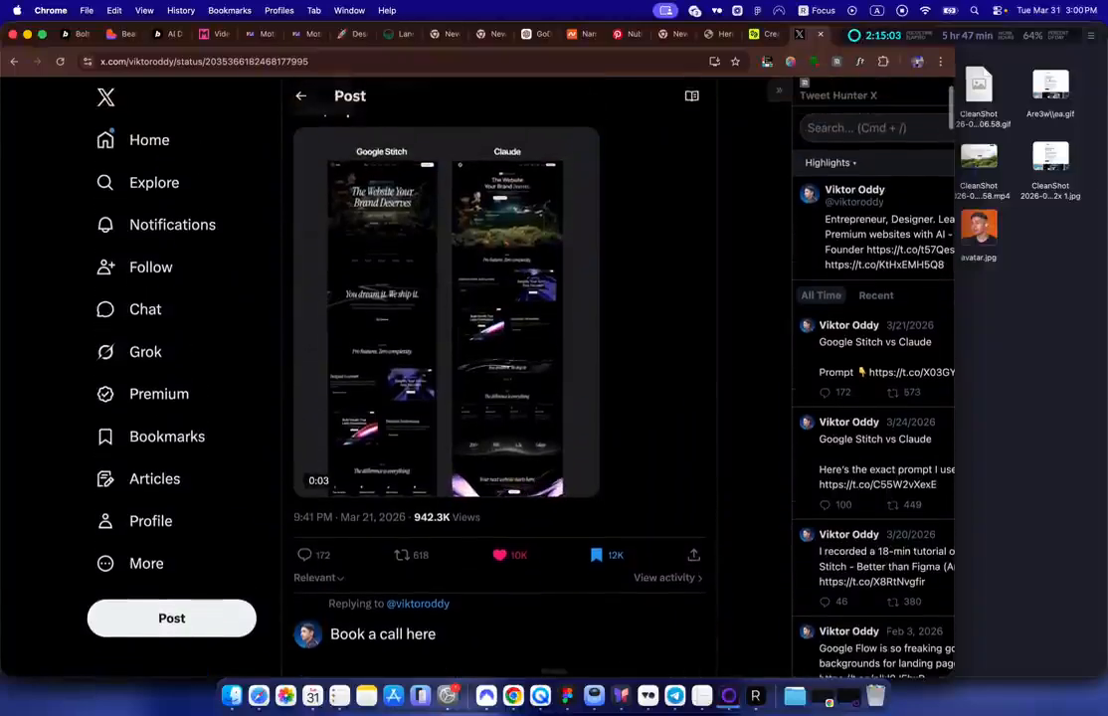
scroll(454, 378, up, 2)
click(301, 95)
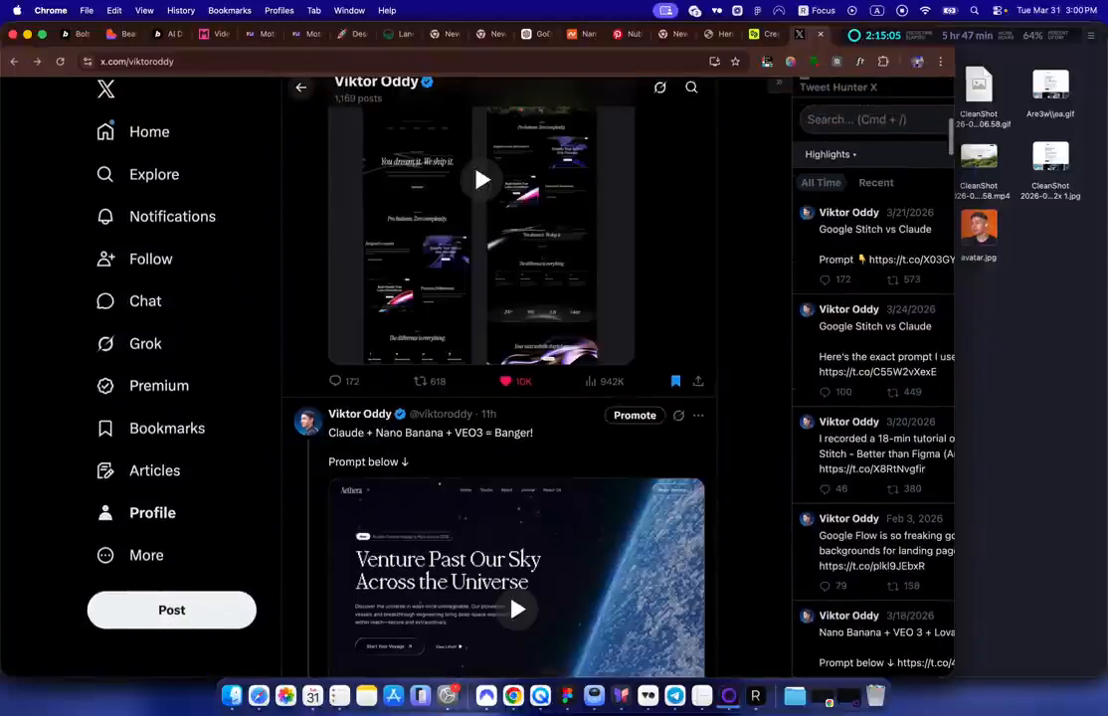
scroll(454, 378, up, 5)
scroll(691, 502, up, 3)
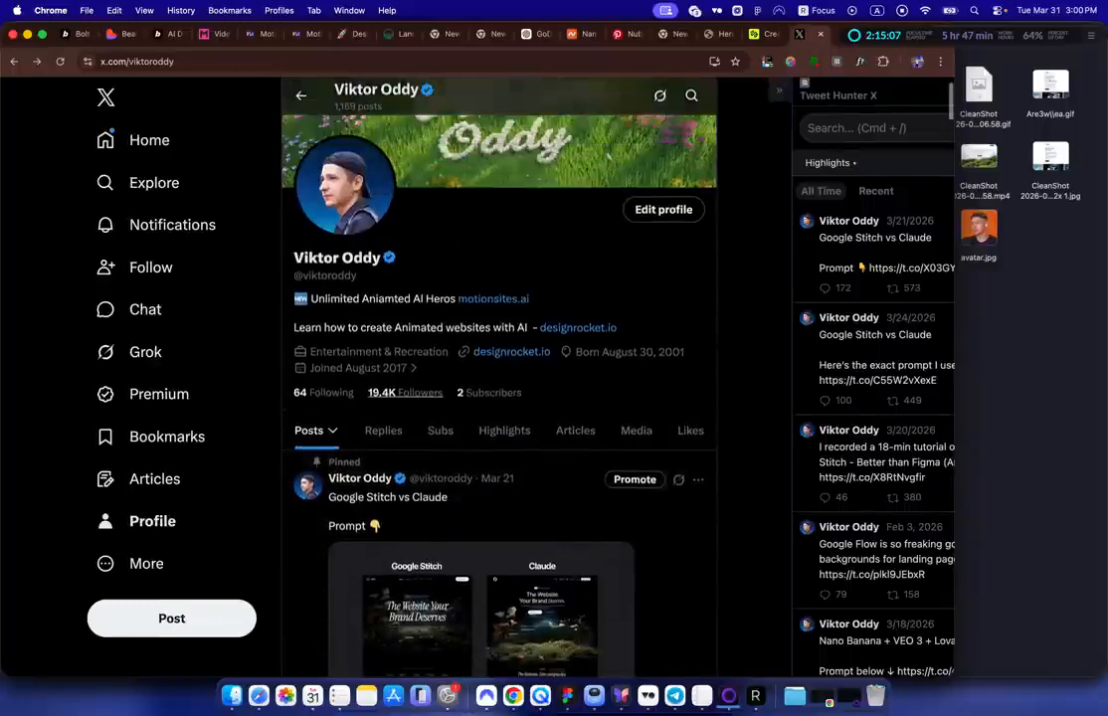